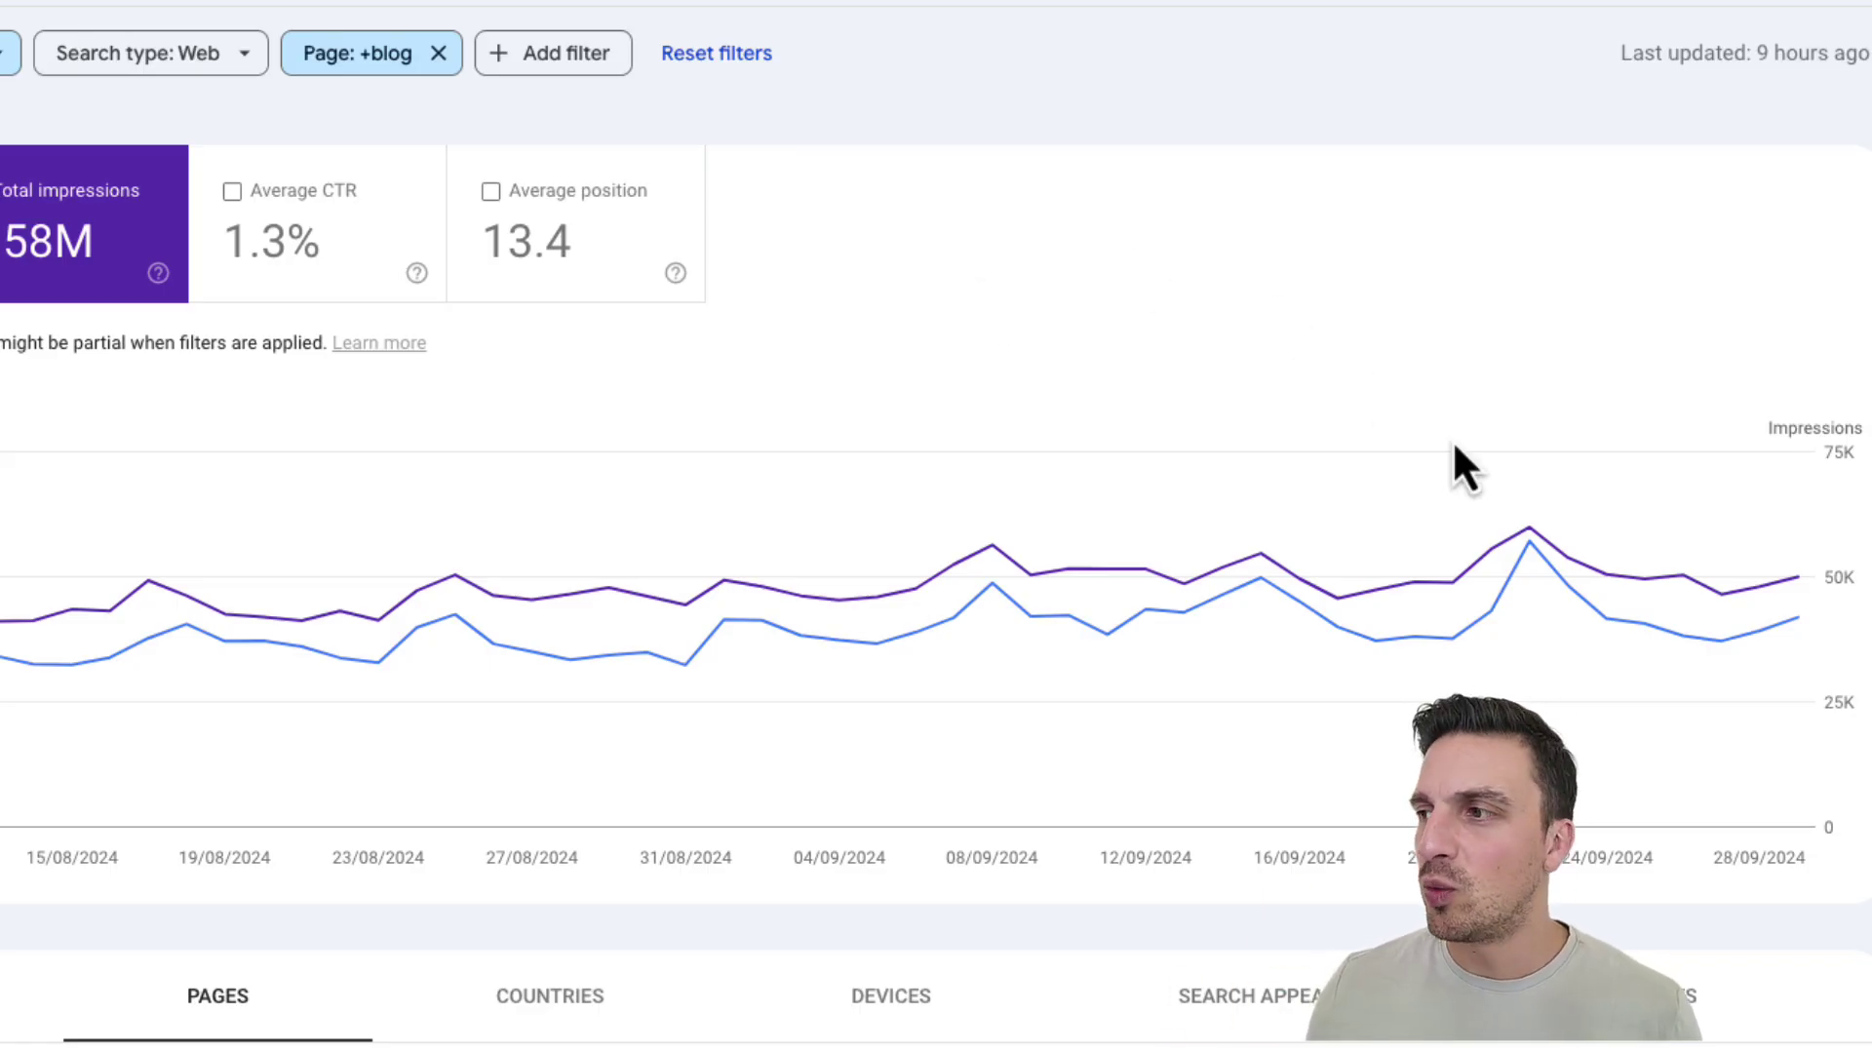
# Switch from Claude to the AI Ranking community's Classroom page on Skool.
pyautogui.moveTo(1534, 503)
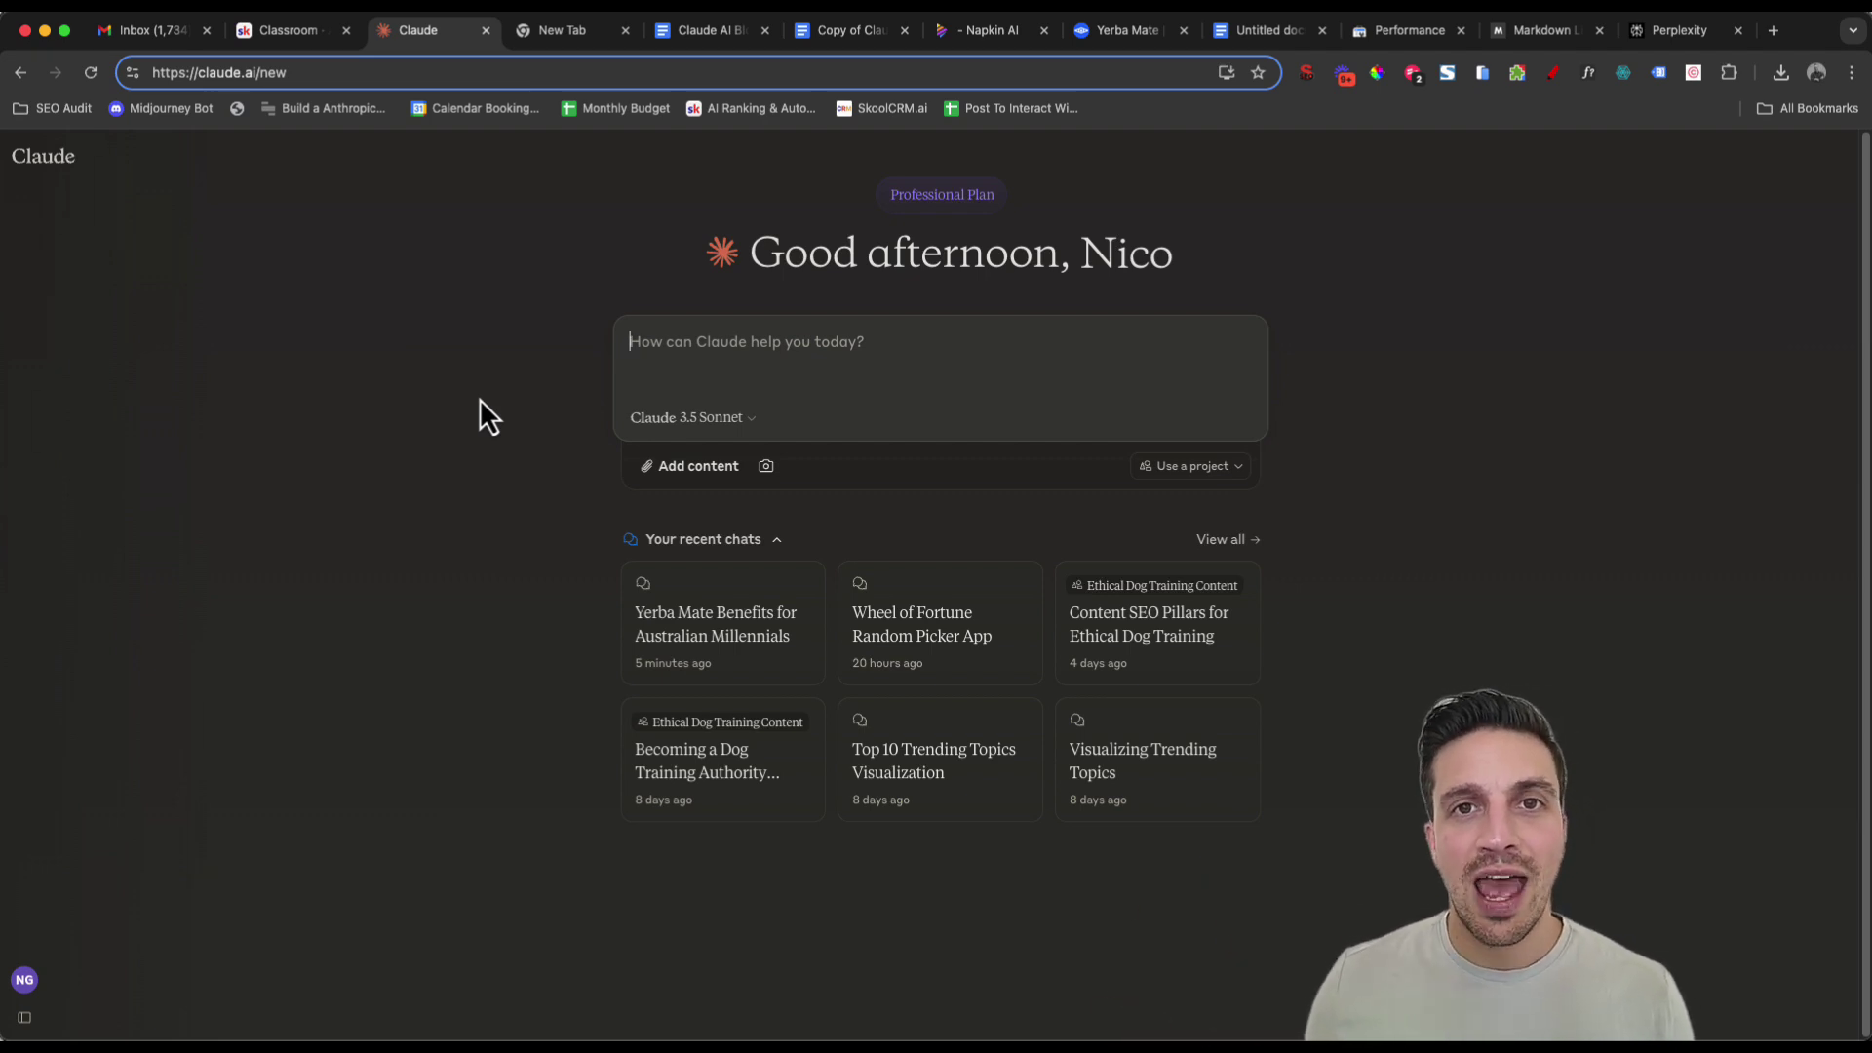
pyautogui.hotkey('ctrl', 'shift', 'Tab')
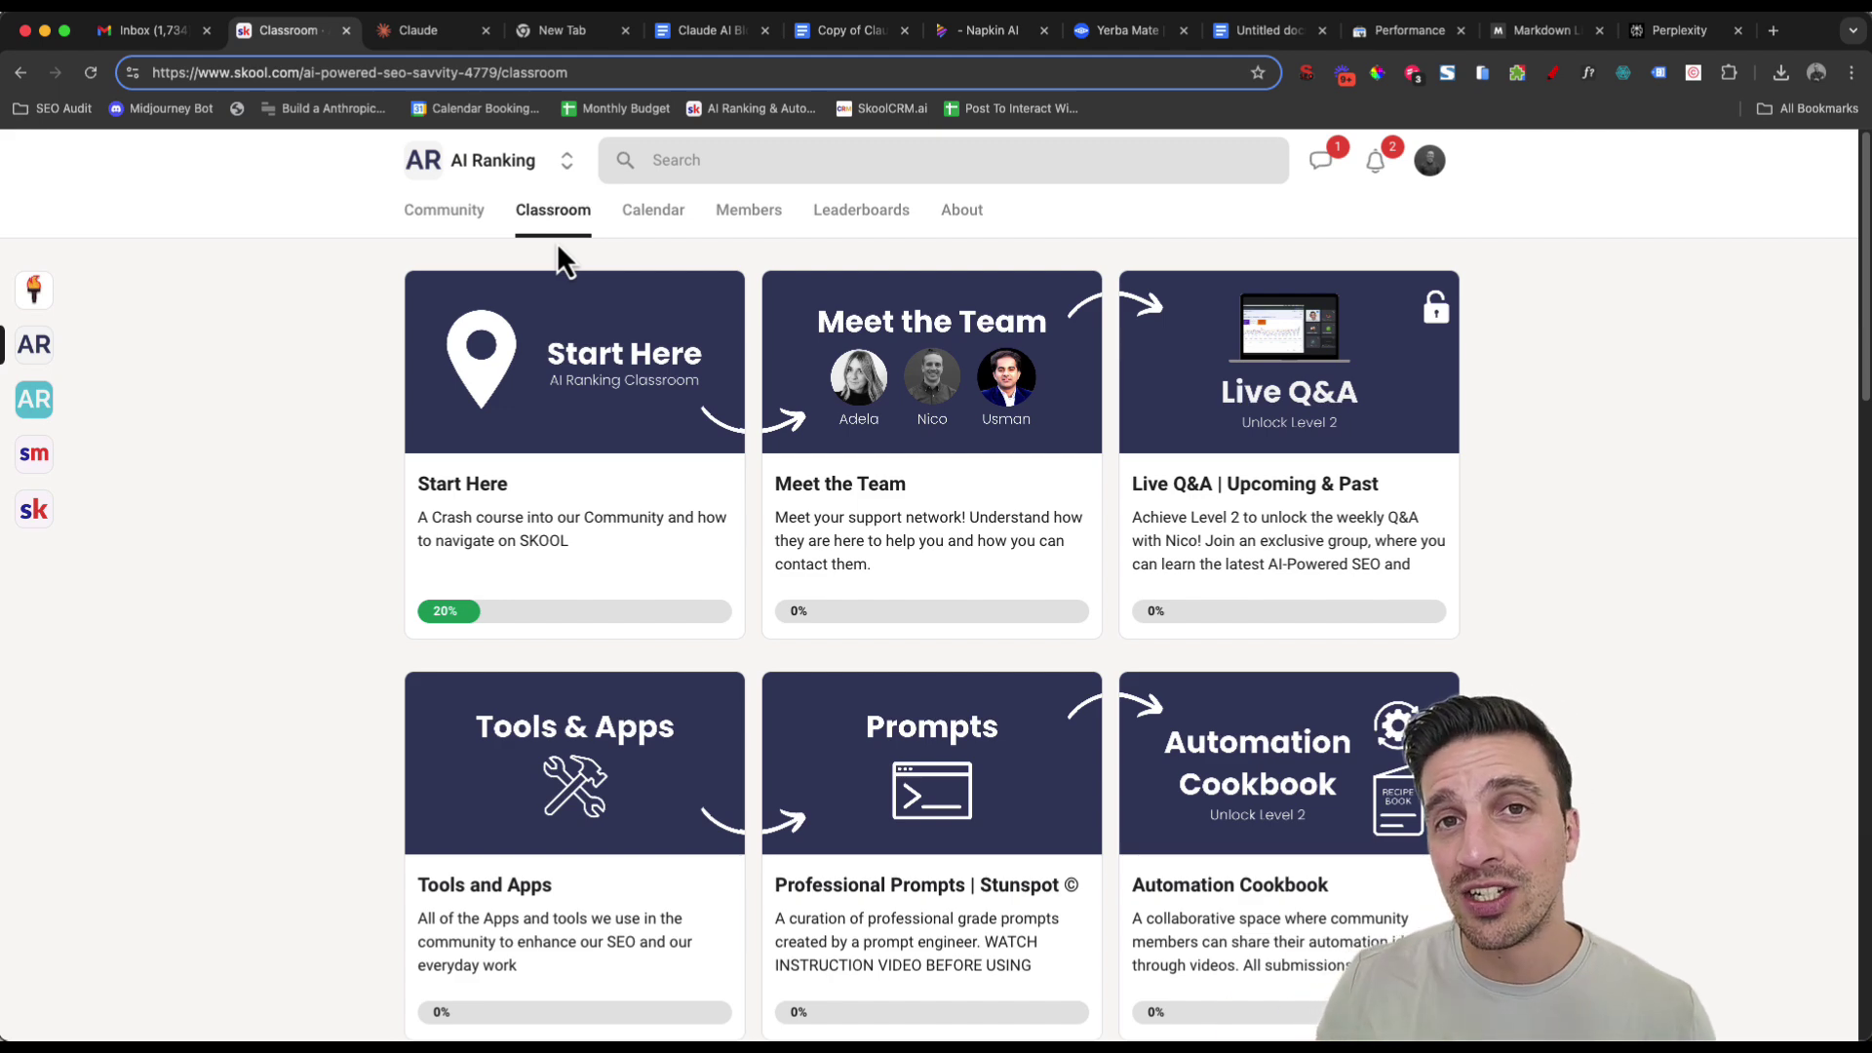
# Go back to the Skool feed, visit the AI Ranking (FREE) community, then return to Claude's new chat.
pyautogui.scroll(-3, 715, 497)
pyautogui.press('super+Left')
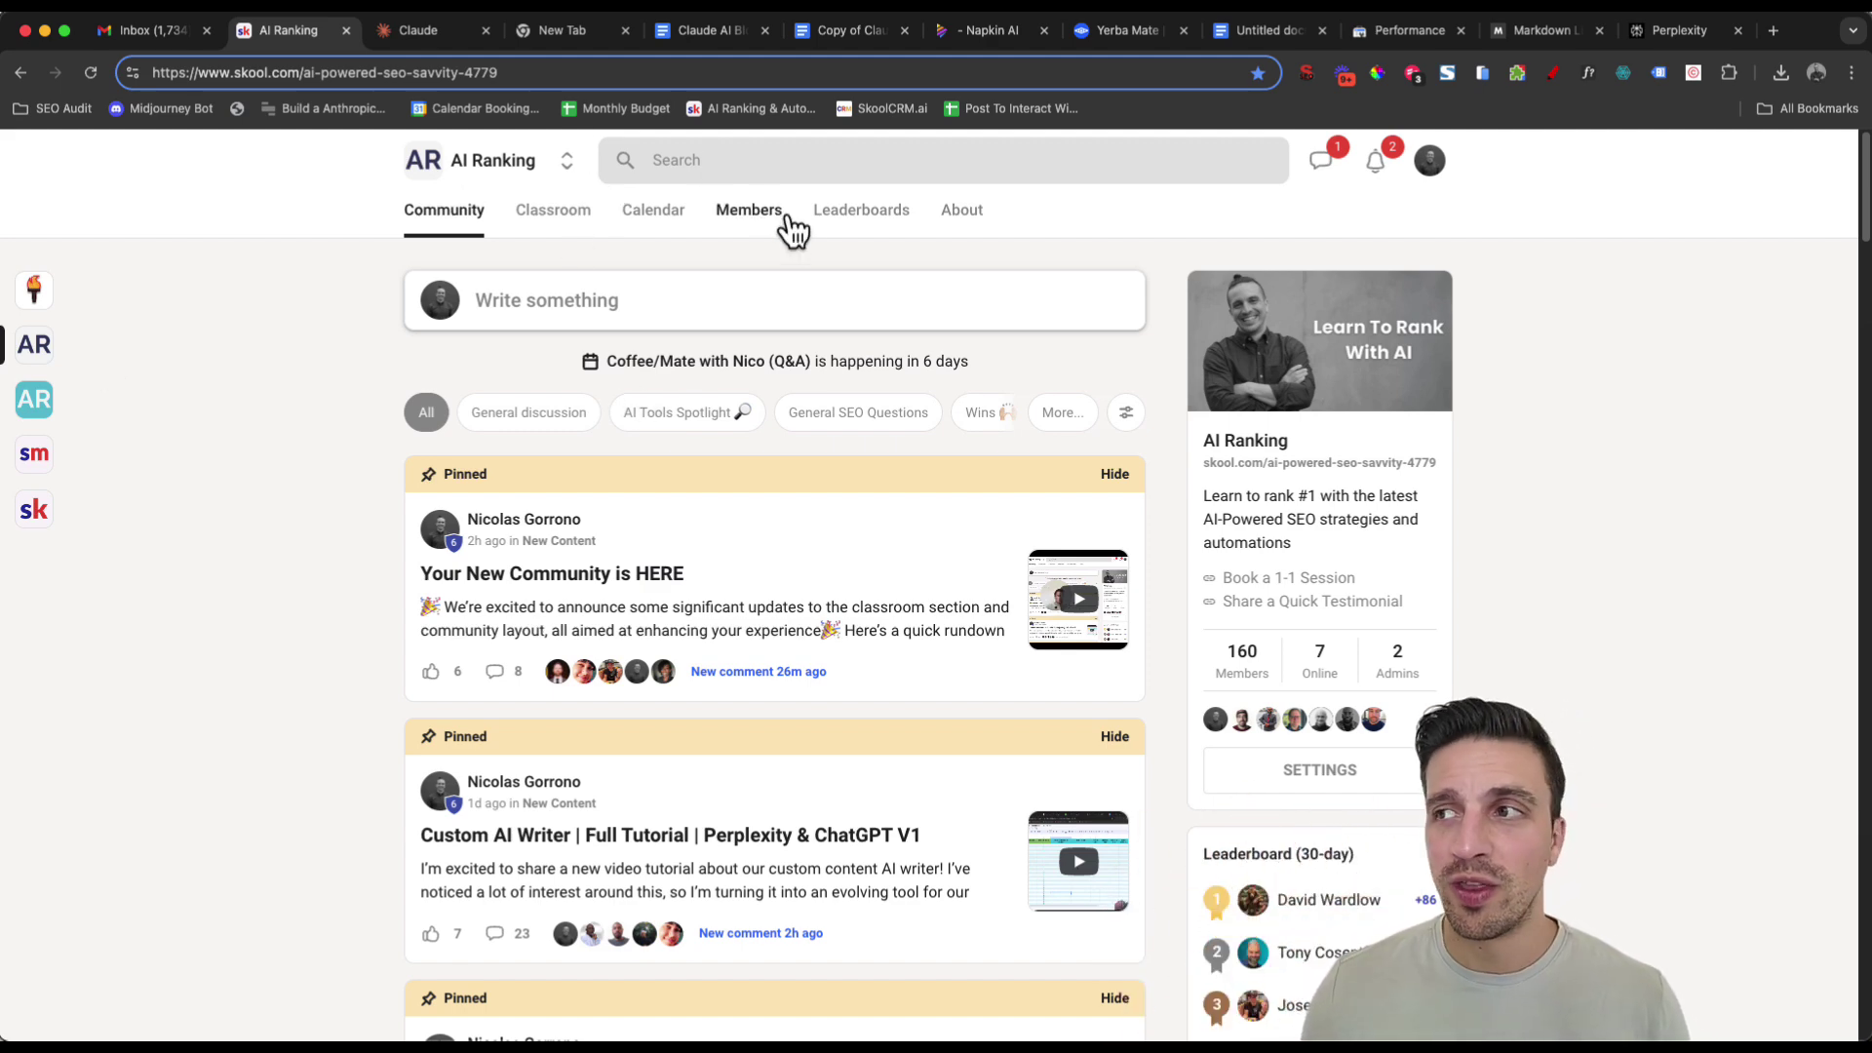
pyautogui.scroll(-1, 891, 406)
pyautogui.scroll(1, 890, 410)
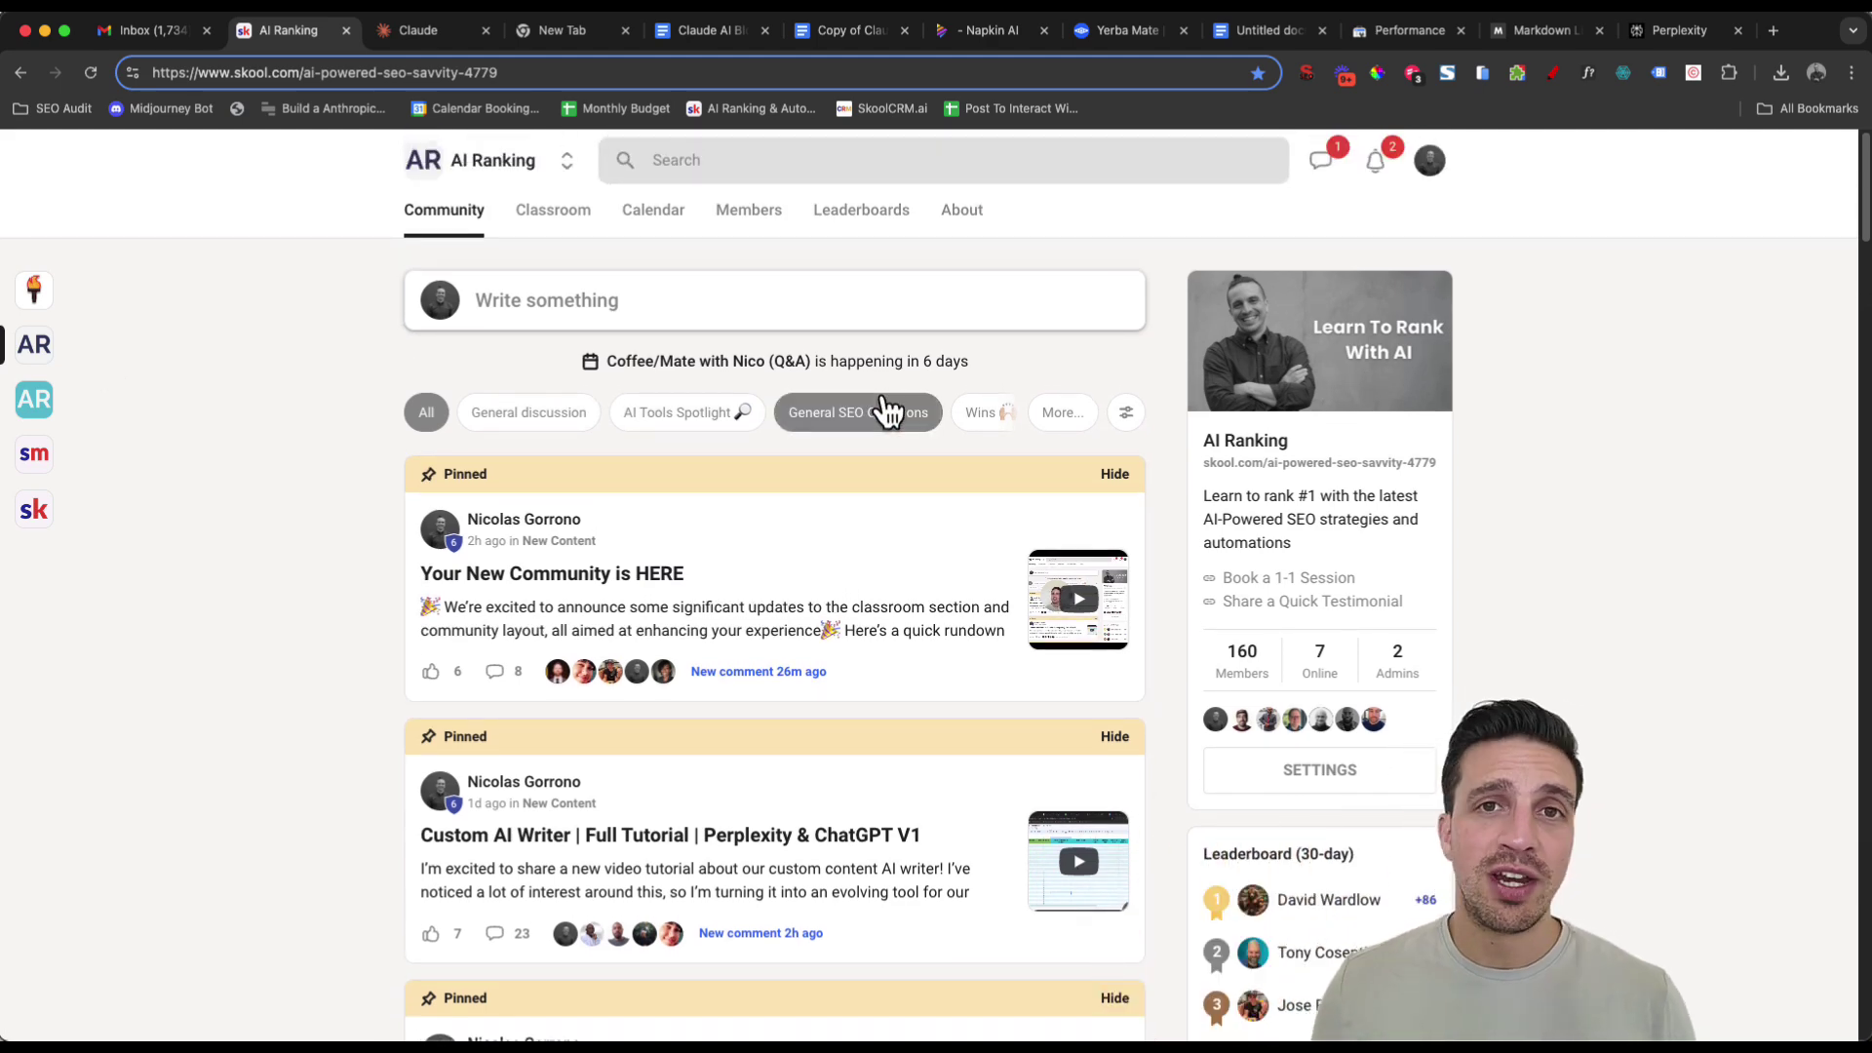
pyautogui.click(43, 417)
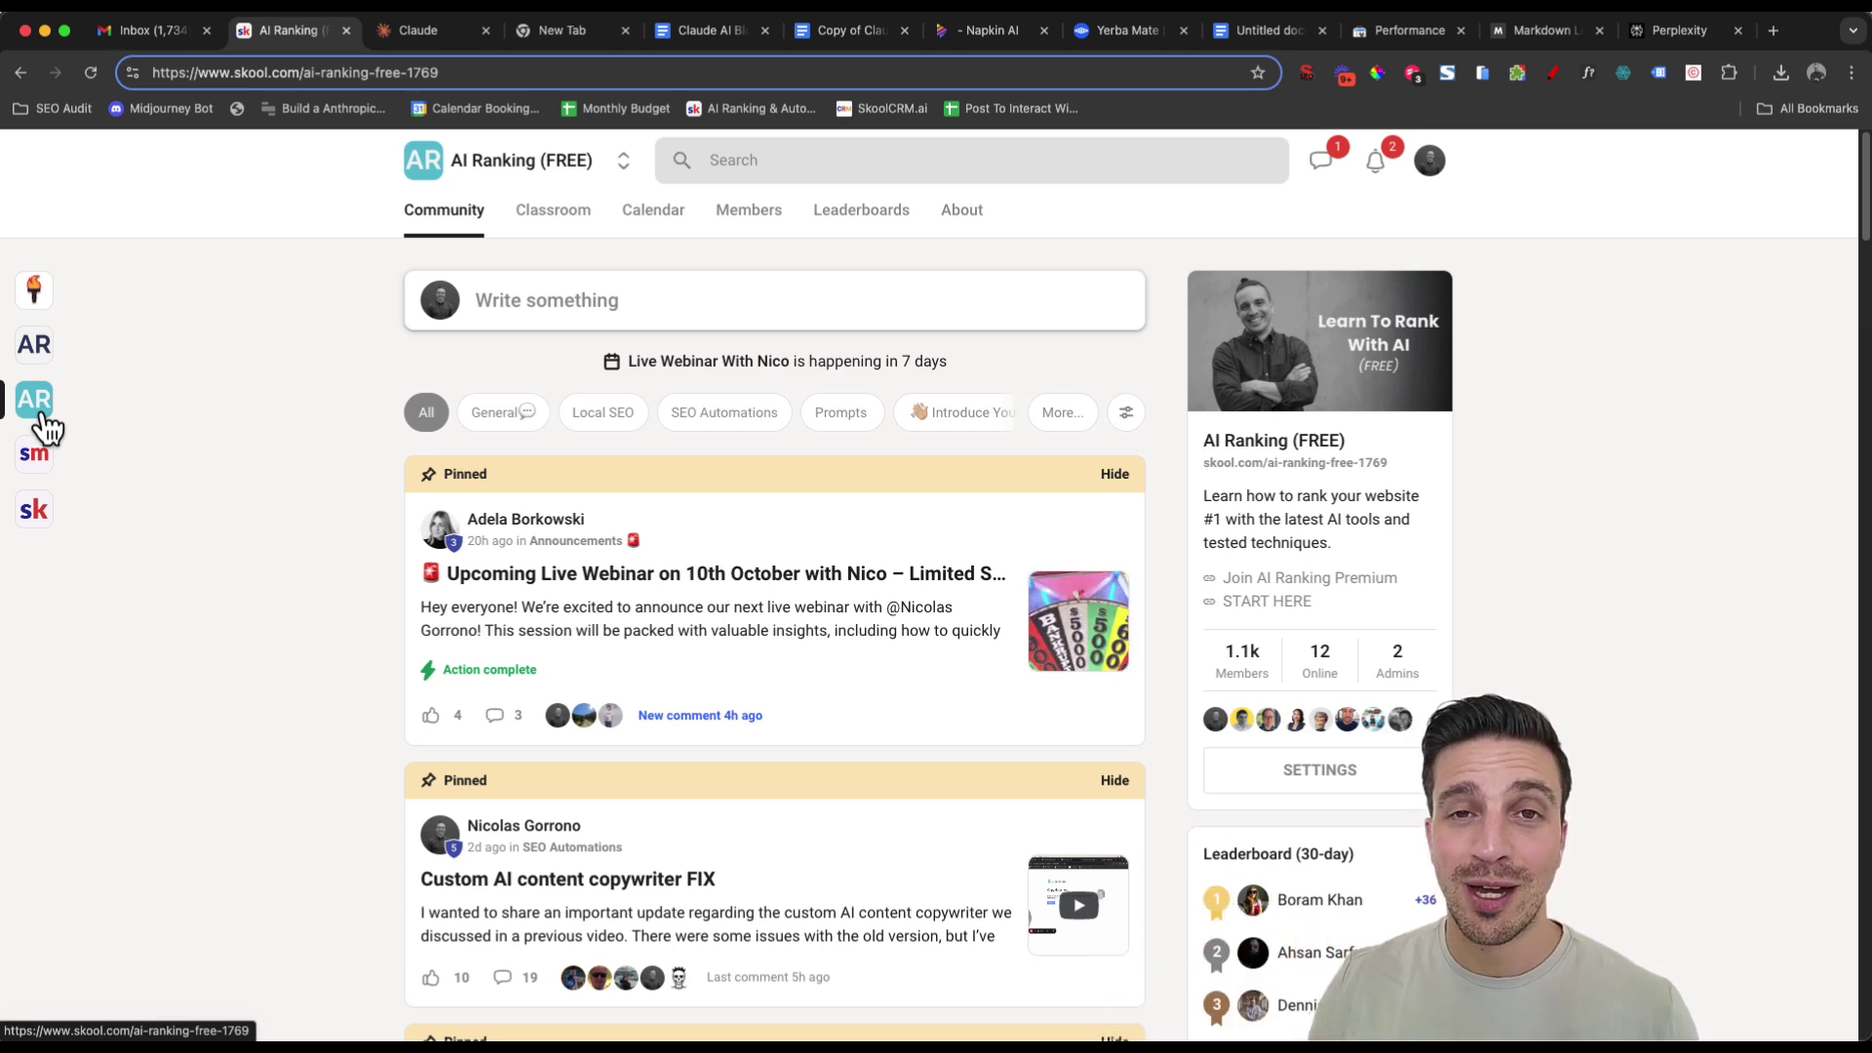
pyautogui.click(419, 32)
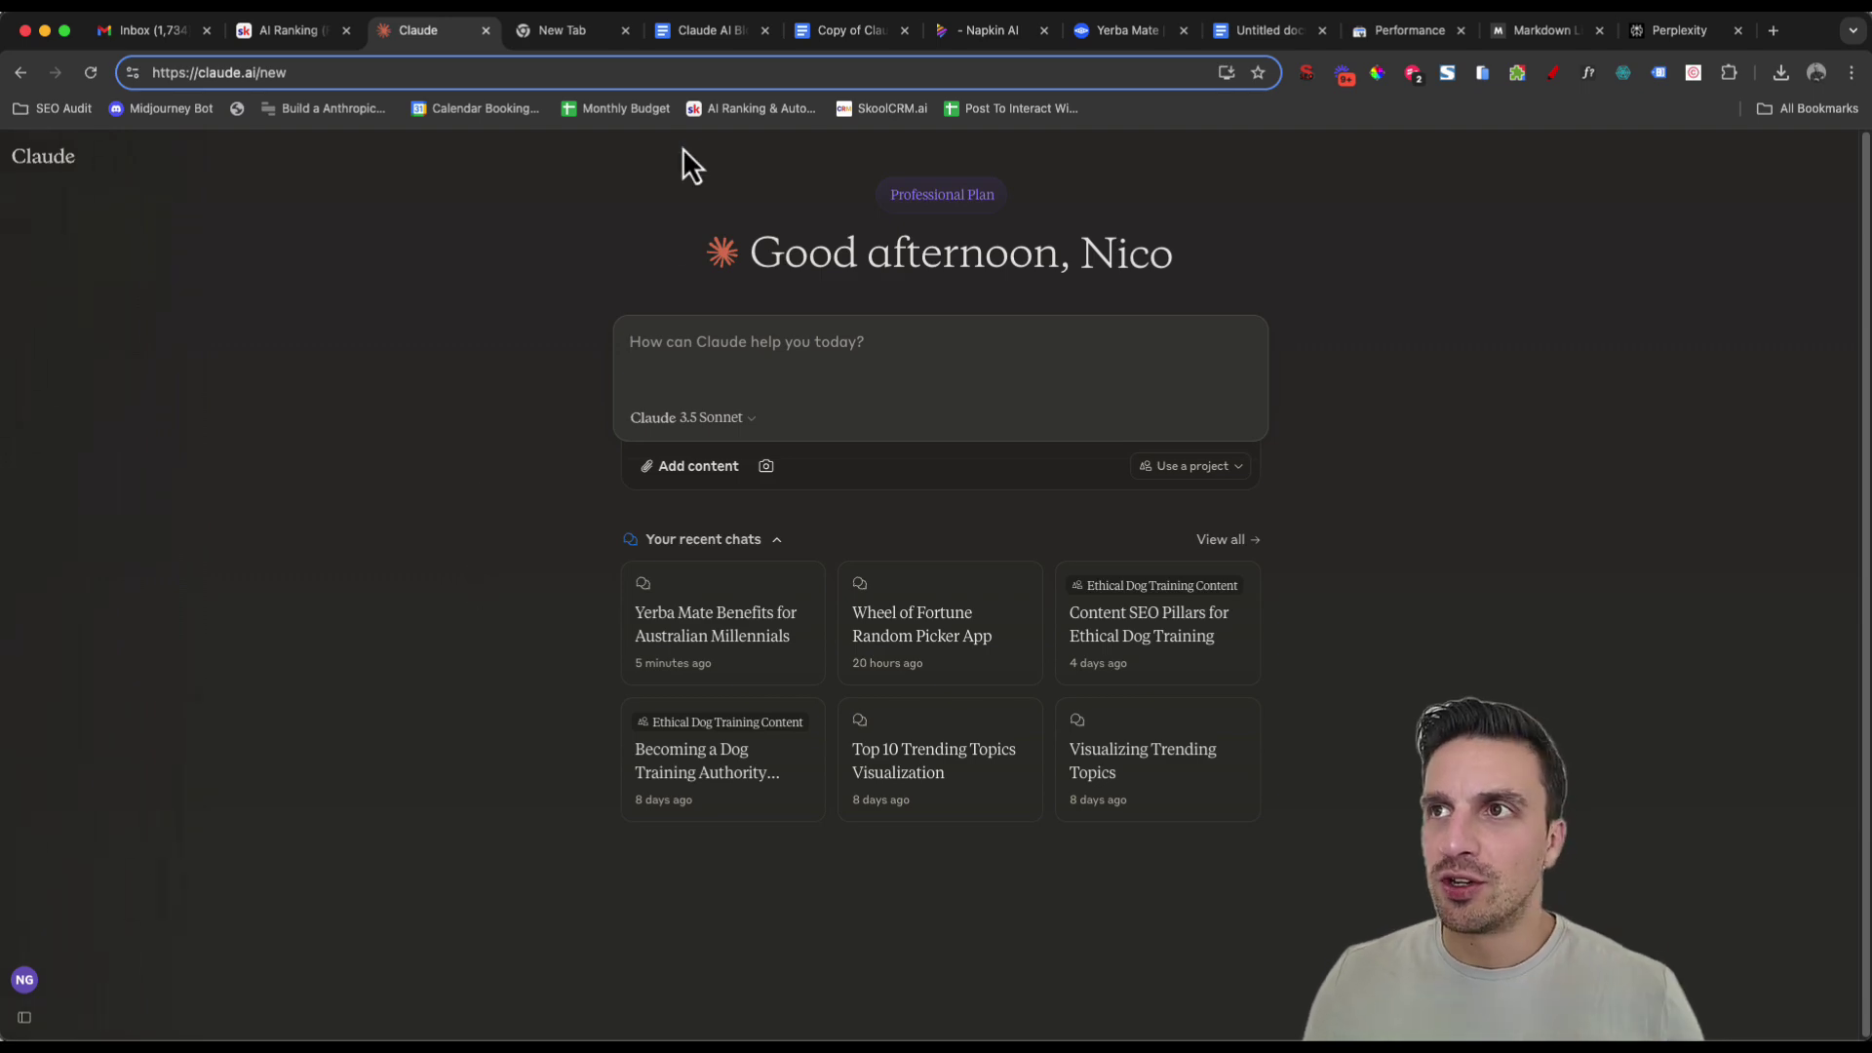
pyautogui.click(862, 39)
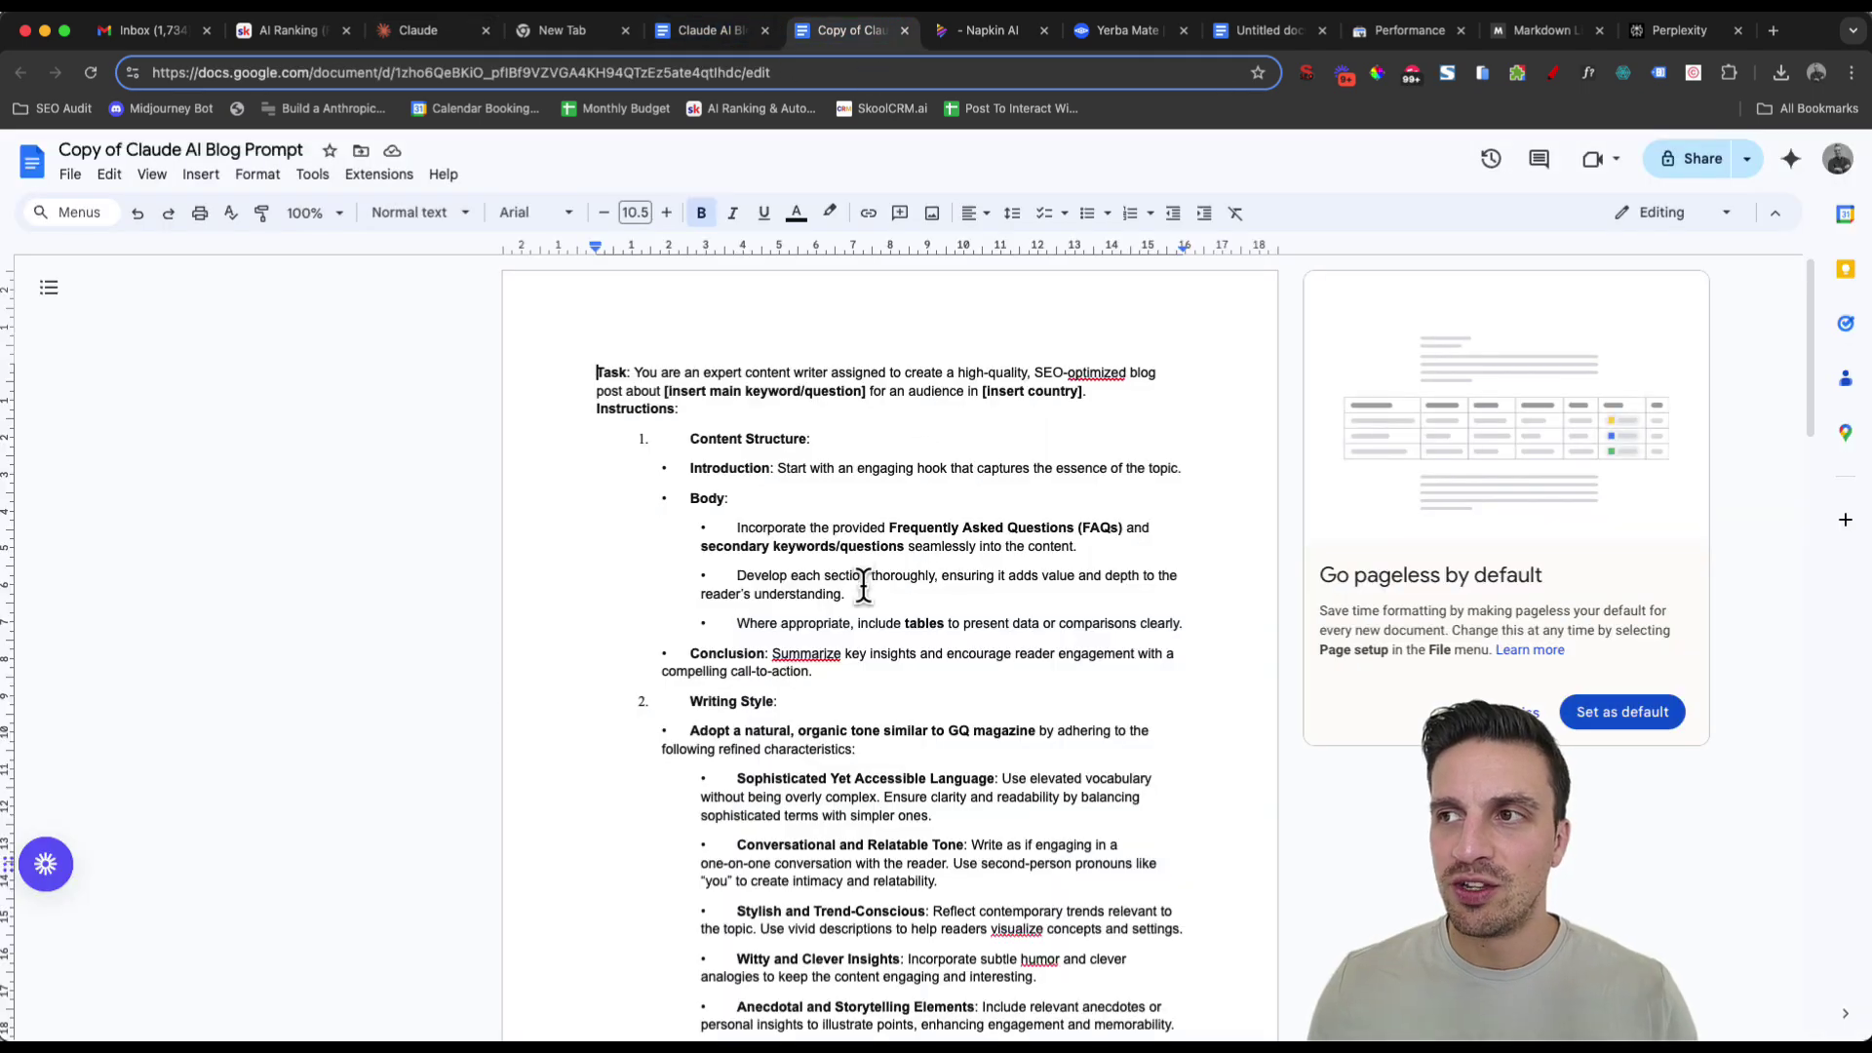
pyautogui.scroll(-6, 866, 577)
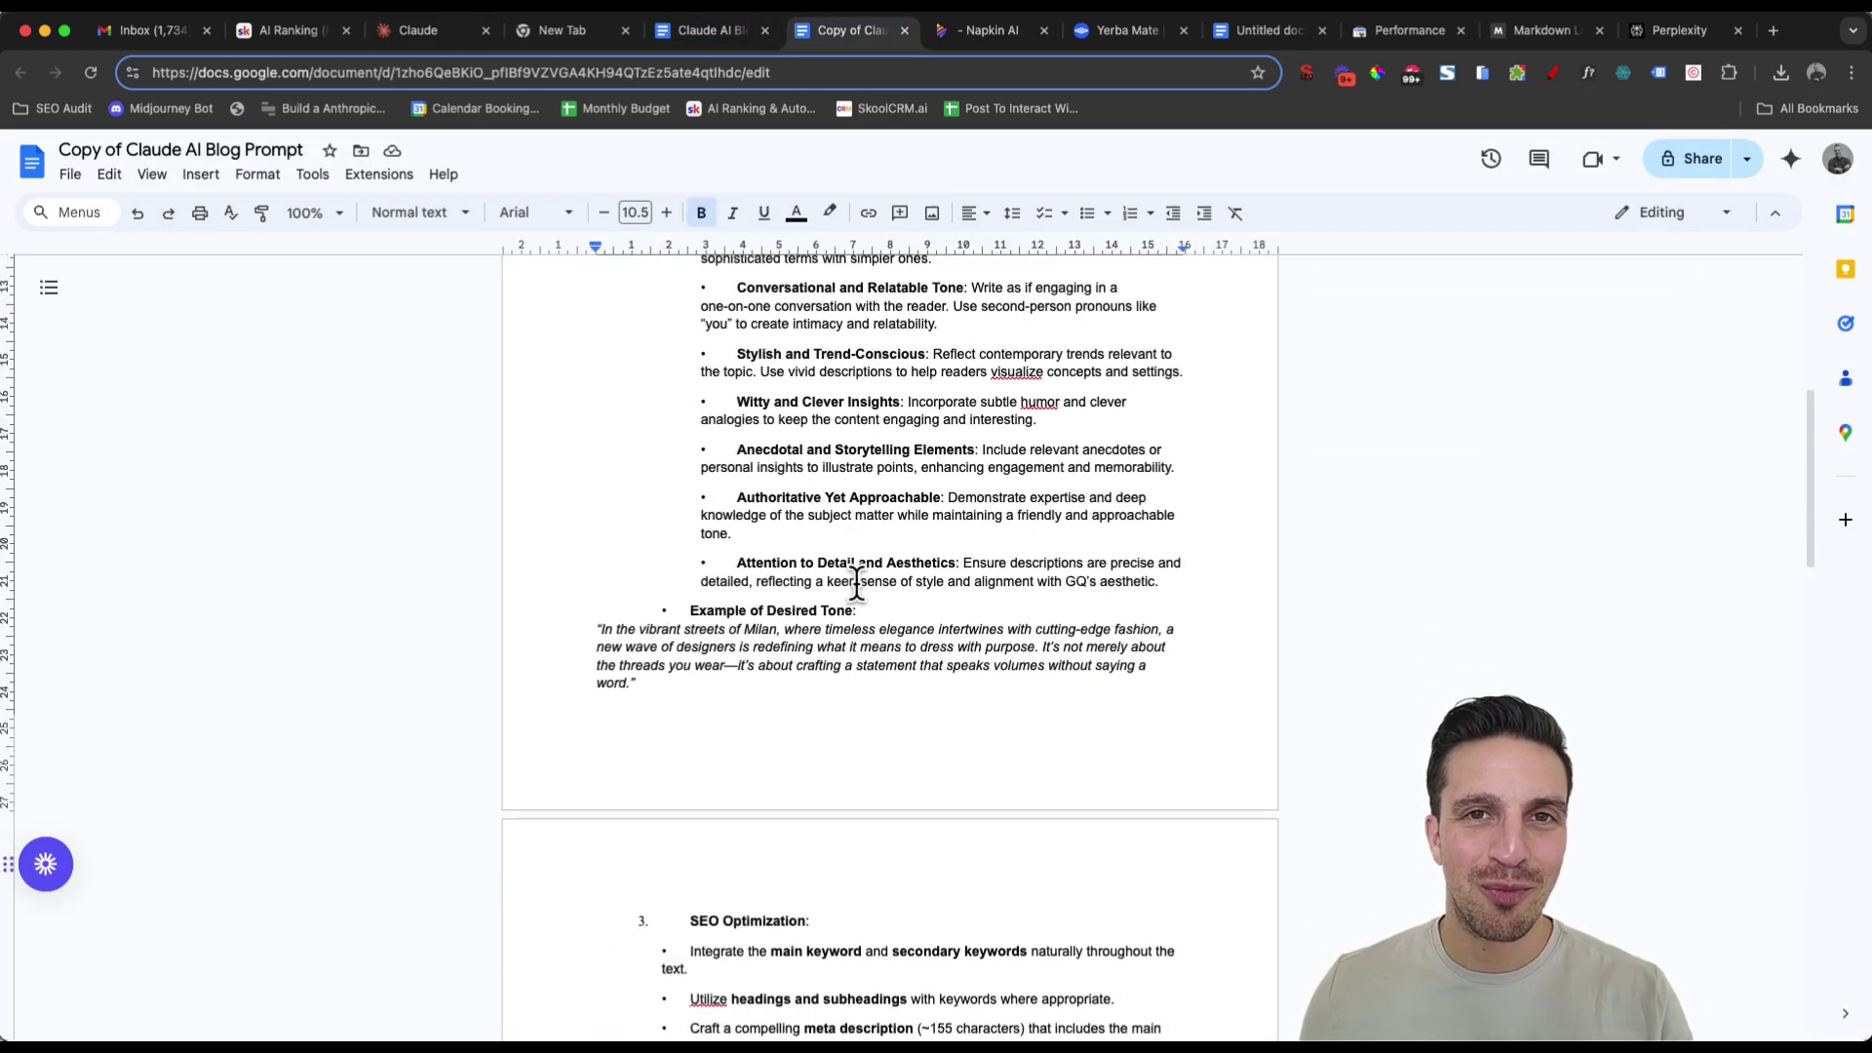
pyautogui.scroll(-9, 854, 597)
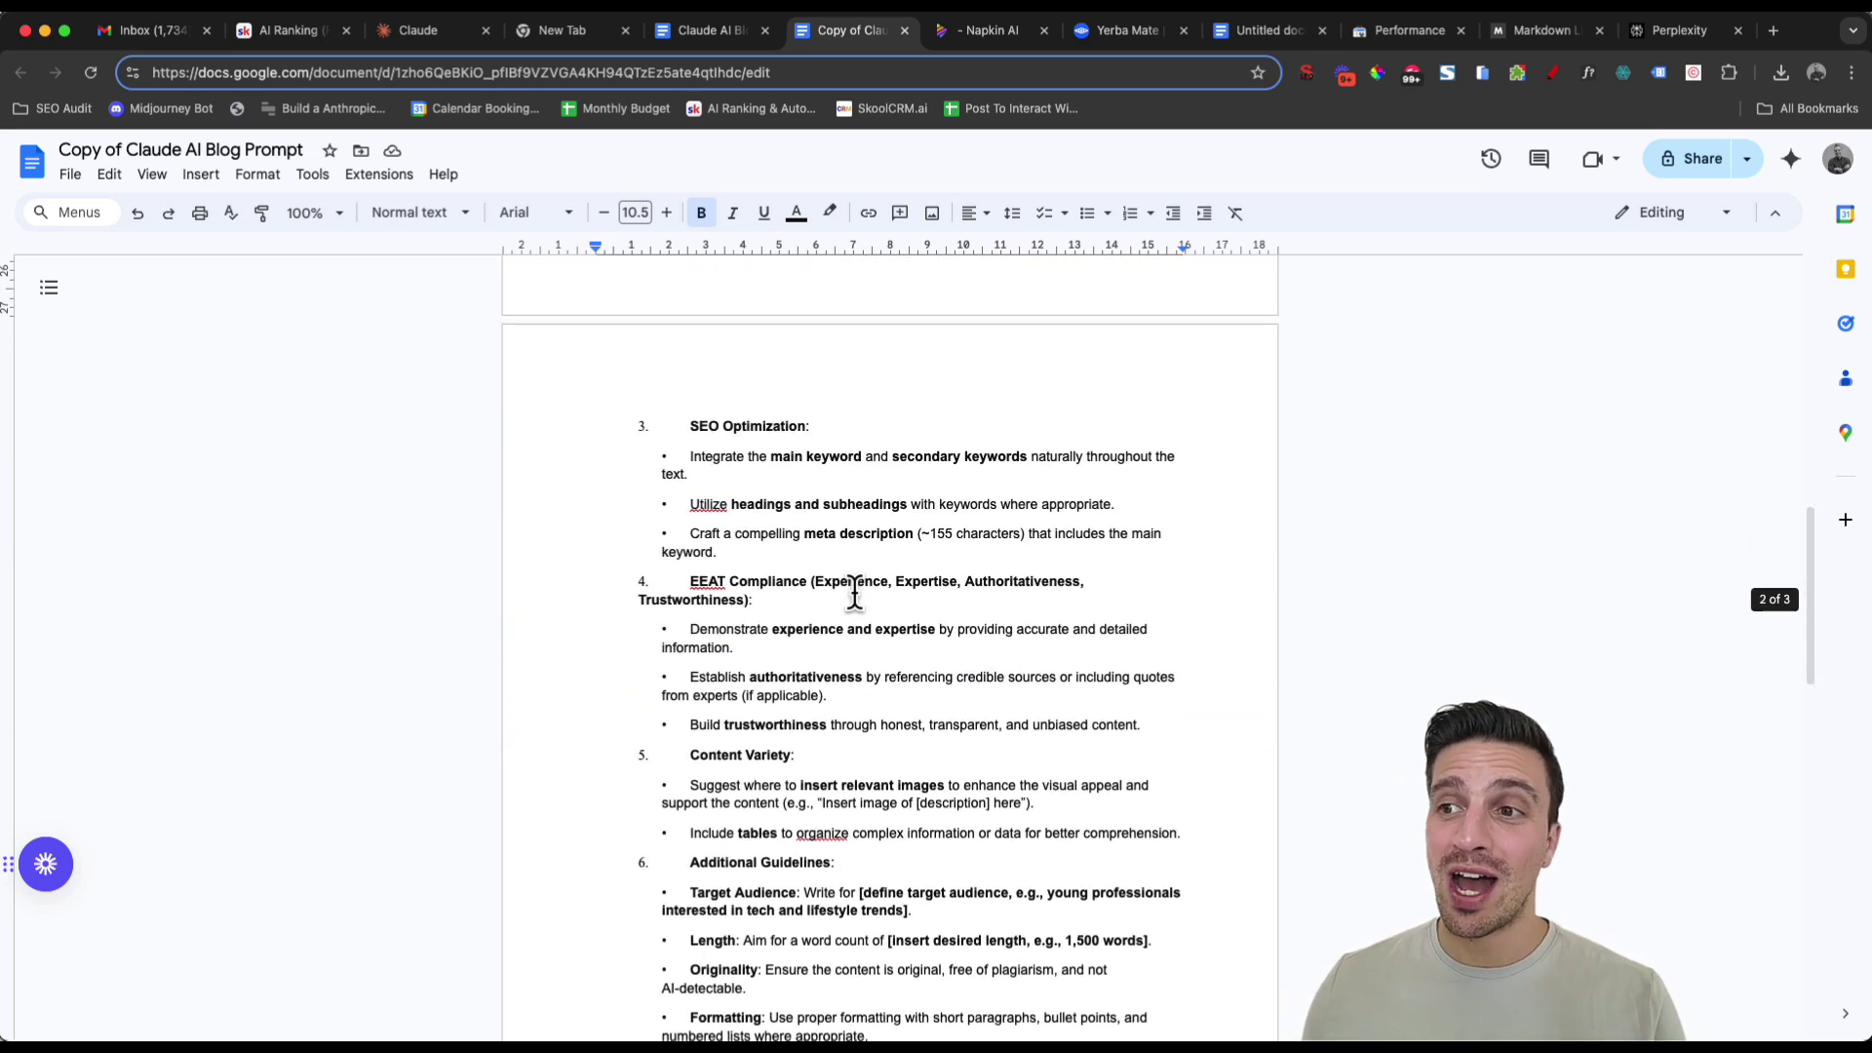
pyautogui.scroll(-3, 854, 593)
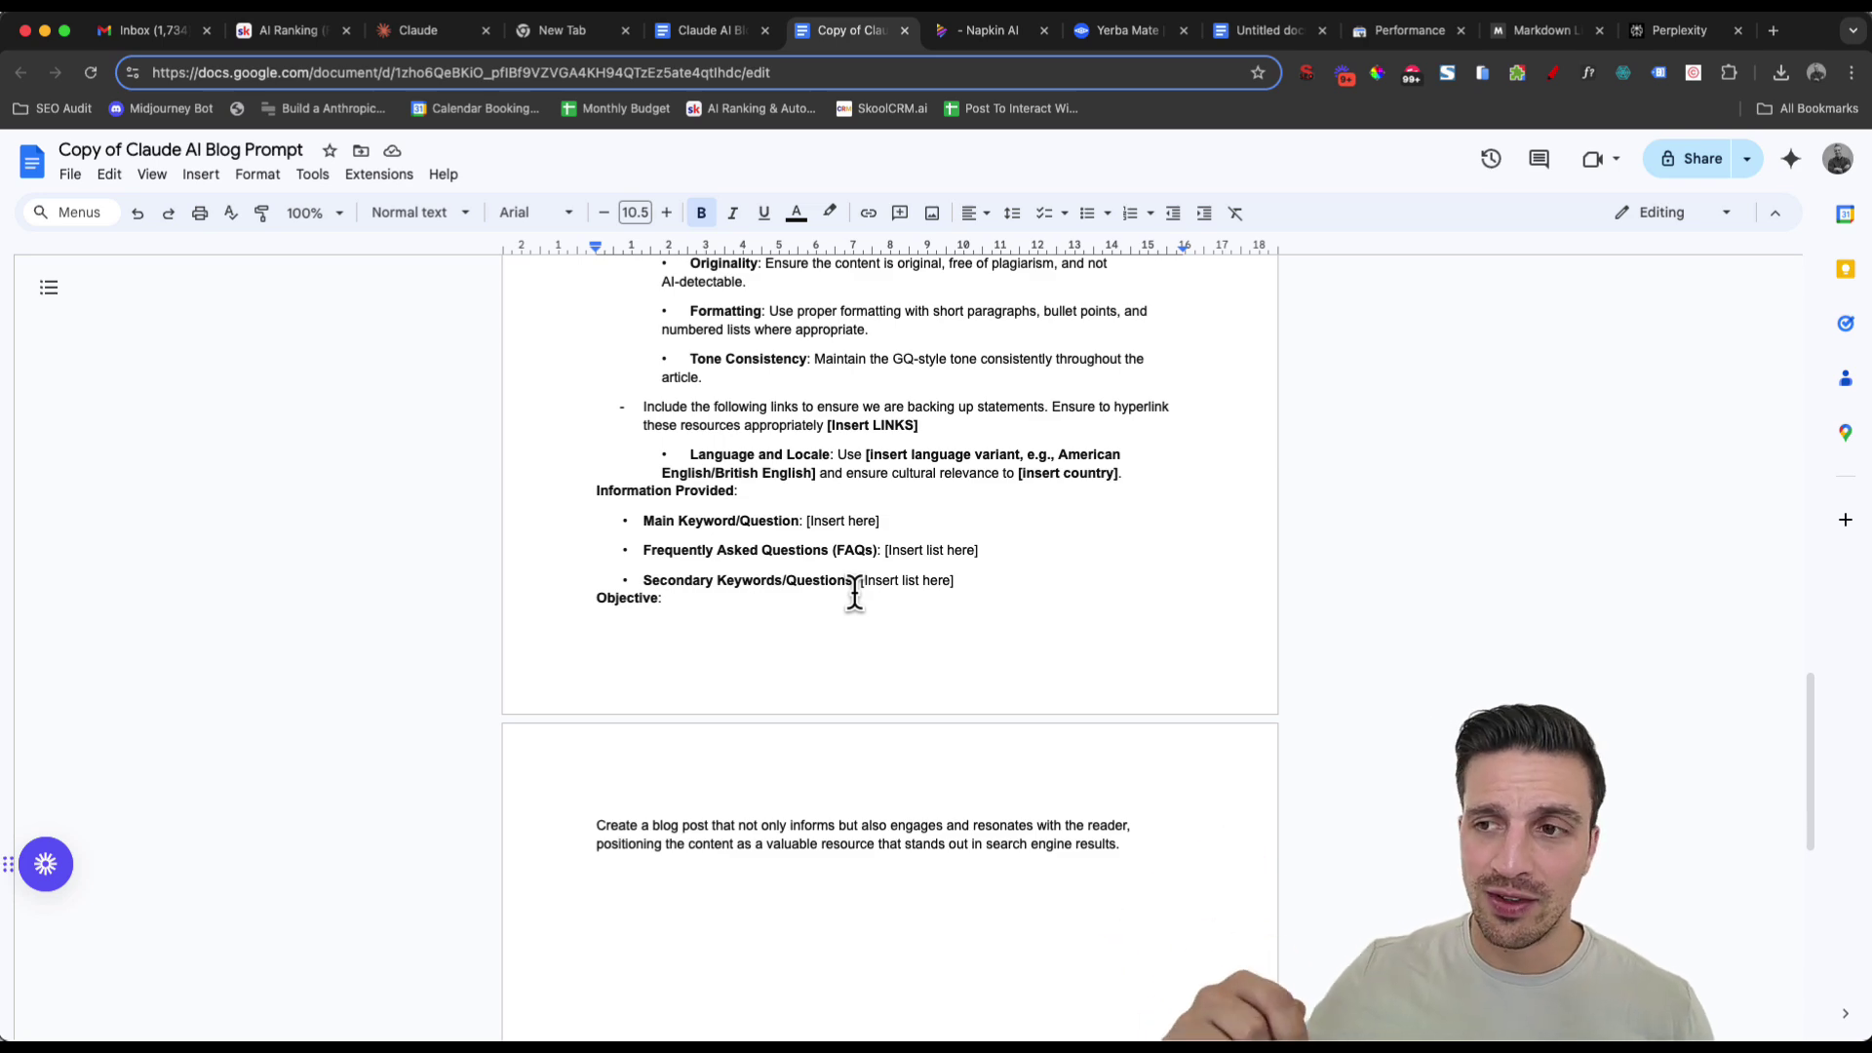
pyautogui.scroll(10, 854, 593)
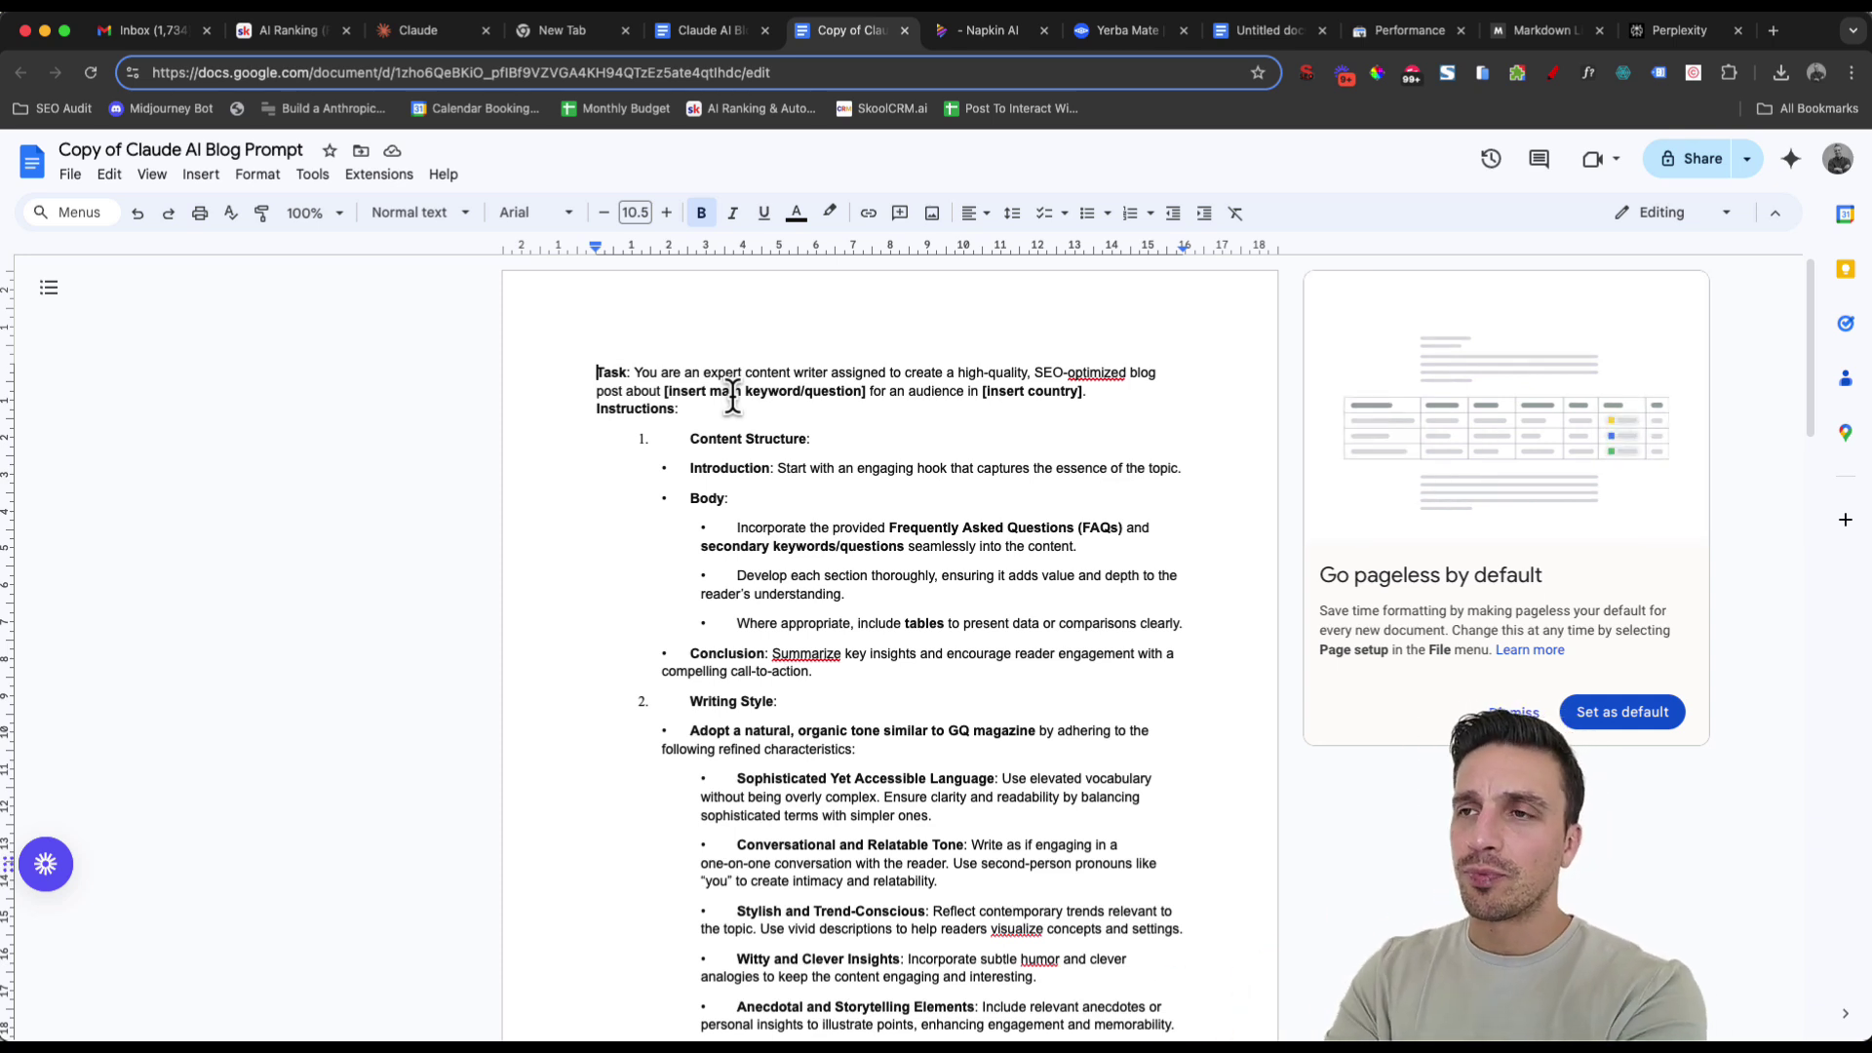
pyautogui.scroll(-1, 892, 429)
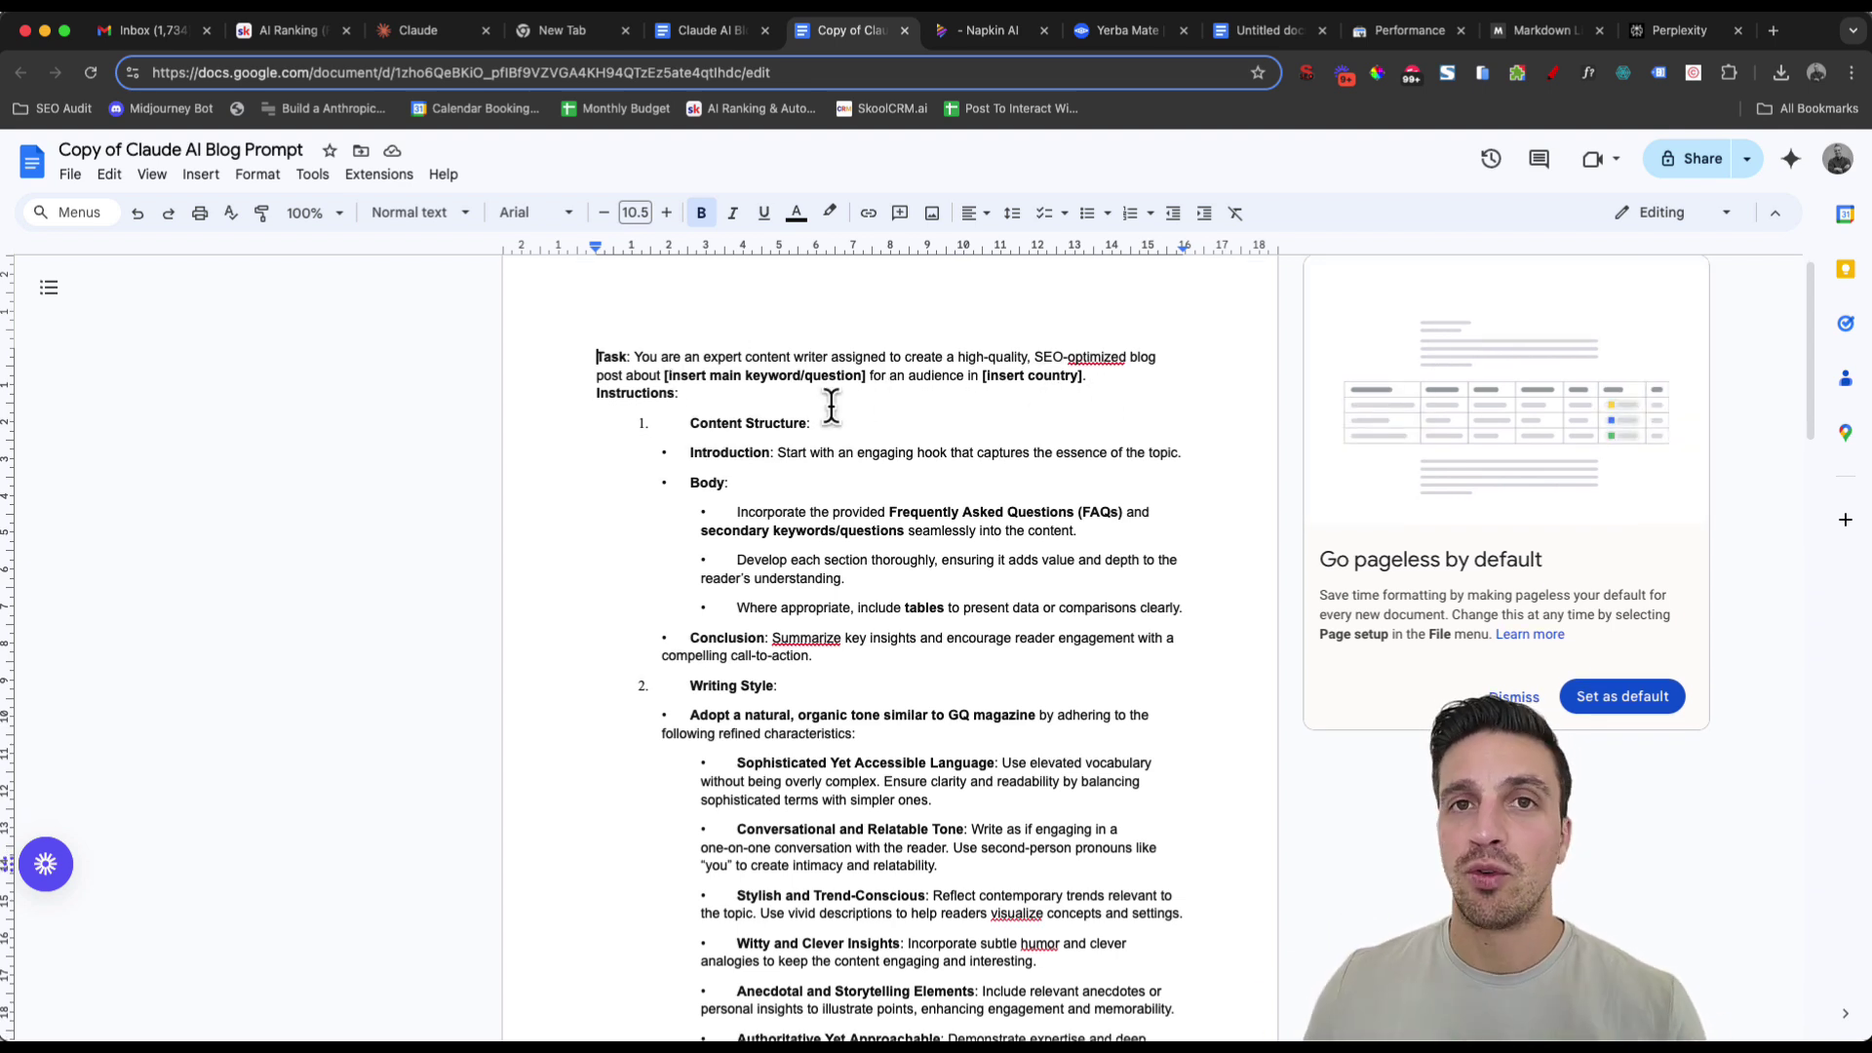
# Paste 'Benefits of Yerba Mate' over the keyword placeholder and enter australia as the country.
pyautogui.moveTo(865, 376); pyautogui.dragTo(669, 376)
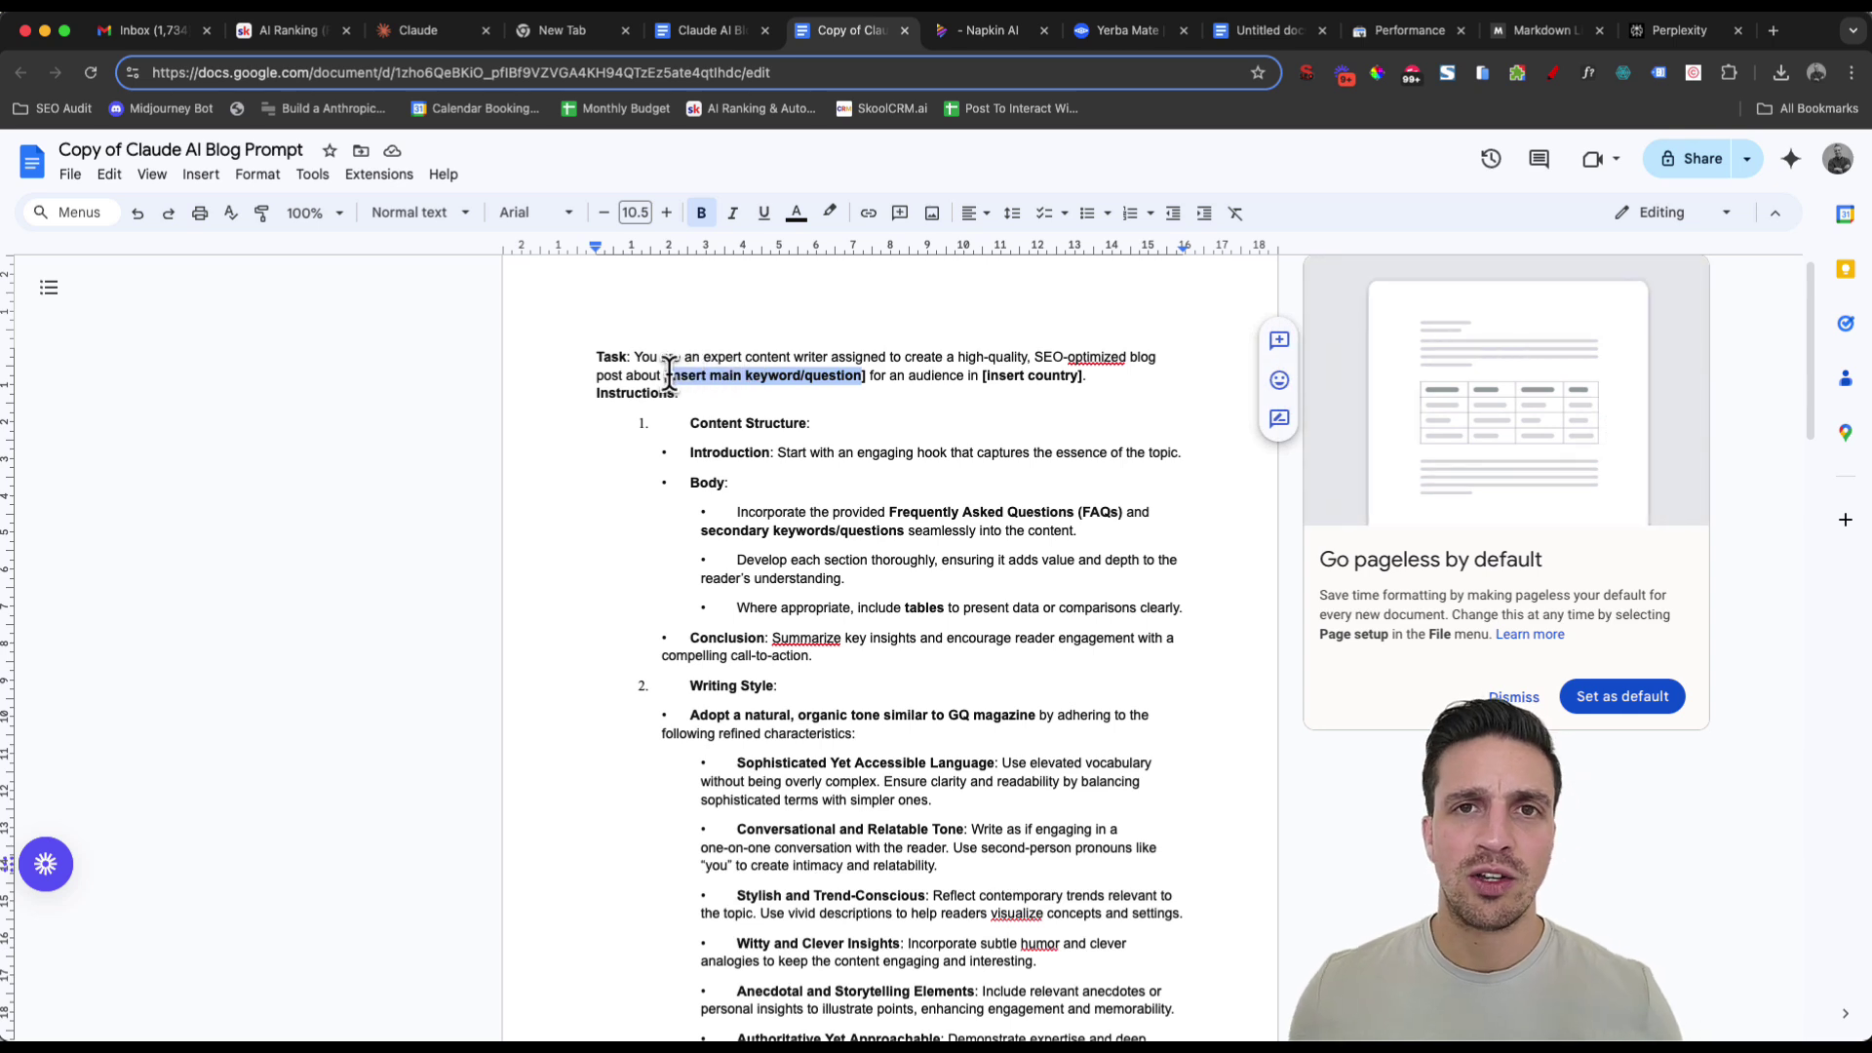
pyautogui.write('Benefits of Yerba Mate')
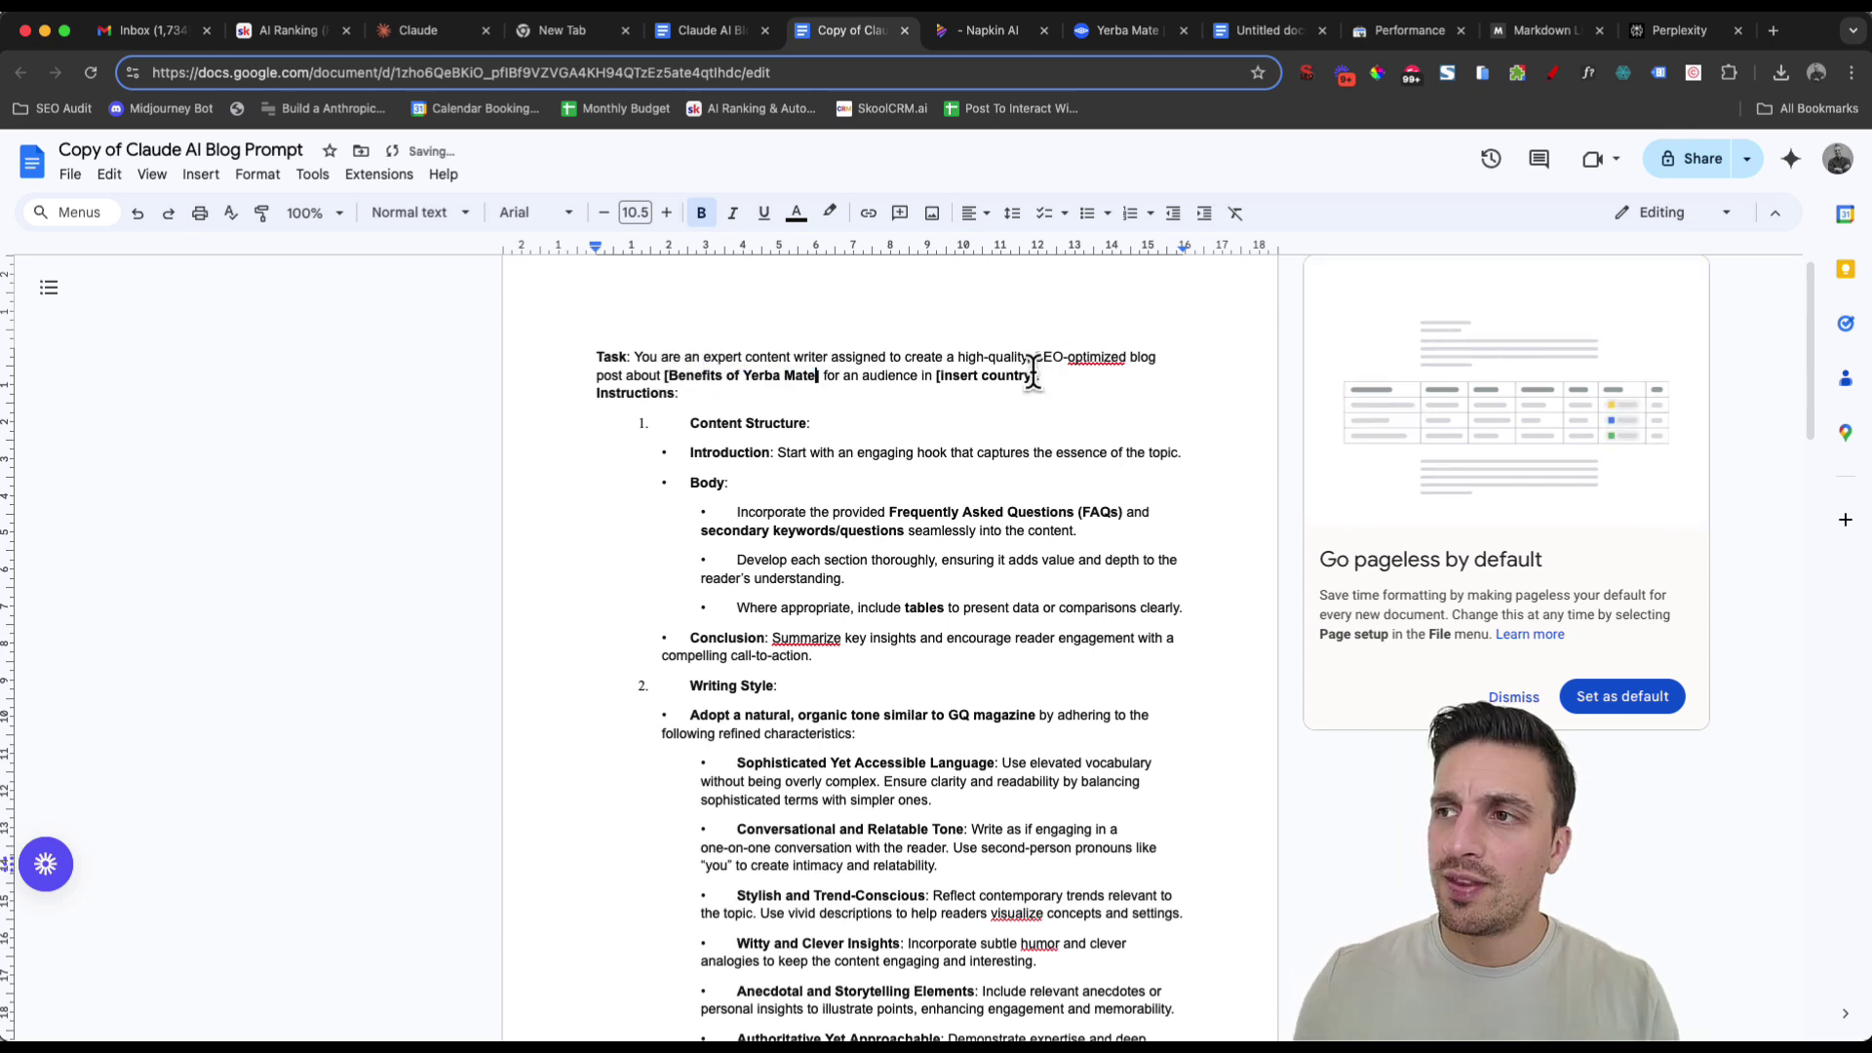
pyautogui.moveTo(1037, 376); pyautogui.dragTo(939, 376)
pyautogui.write('australia')
# Change the target word count from 1,500 to 2,000.
pyautogui.scroll(-5, 1044, 580)
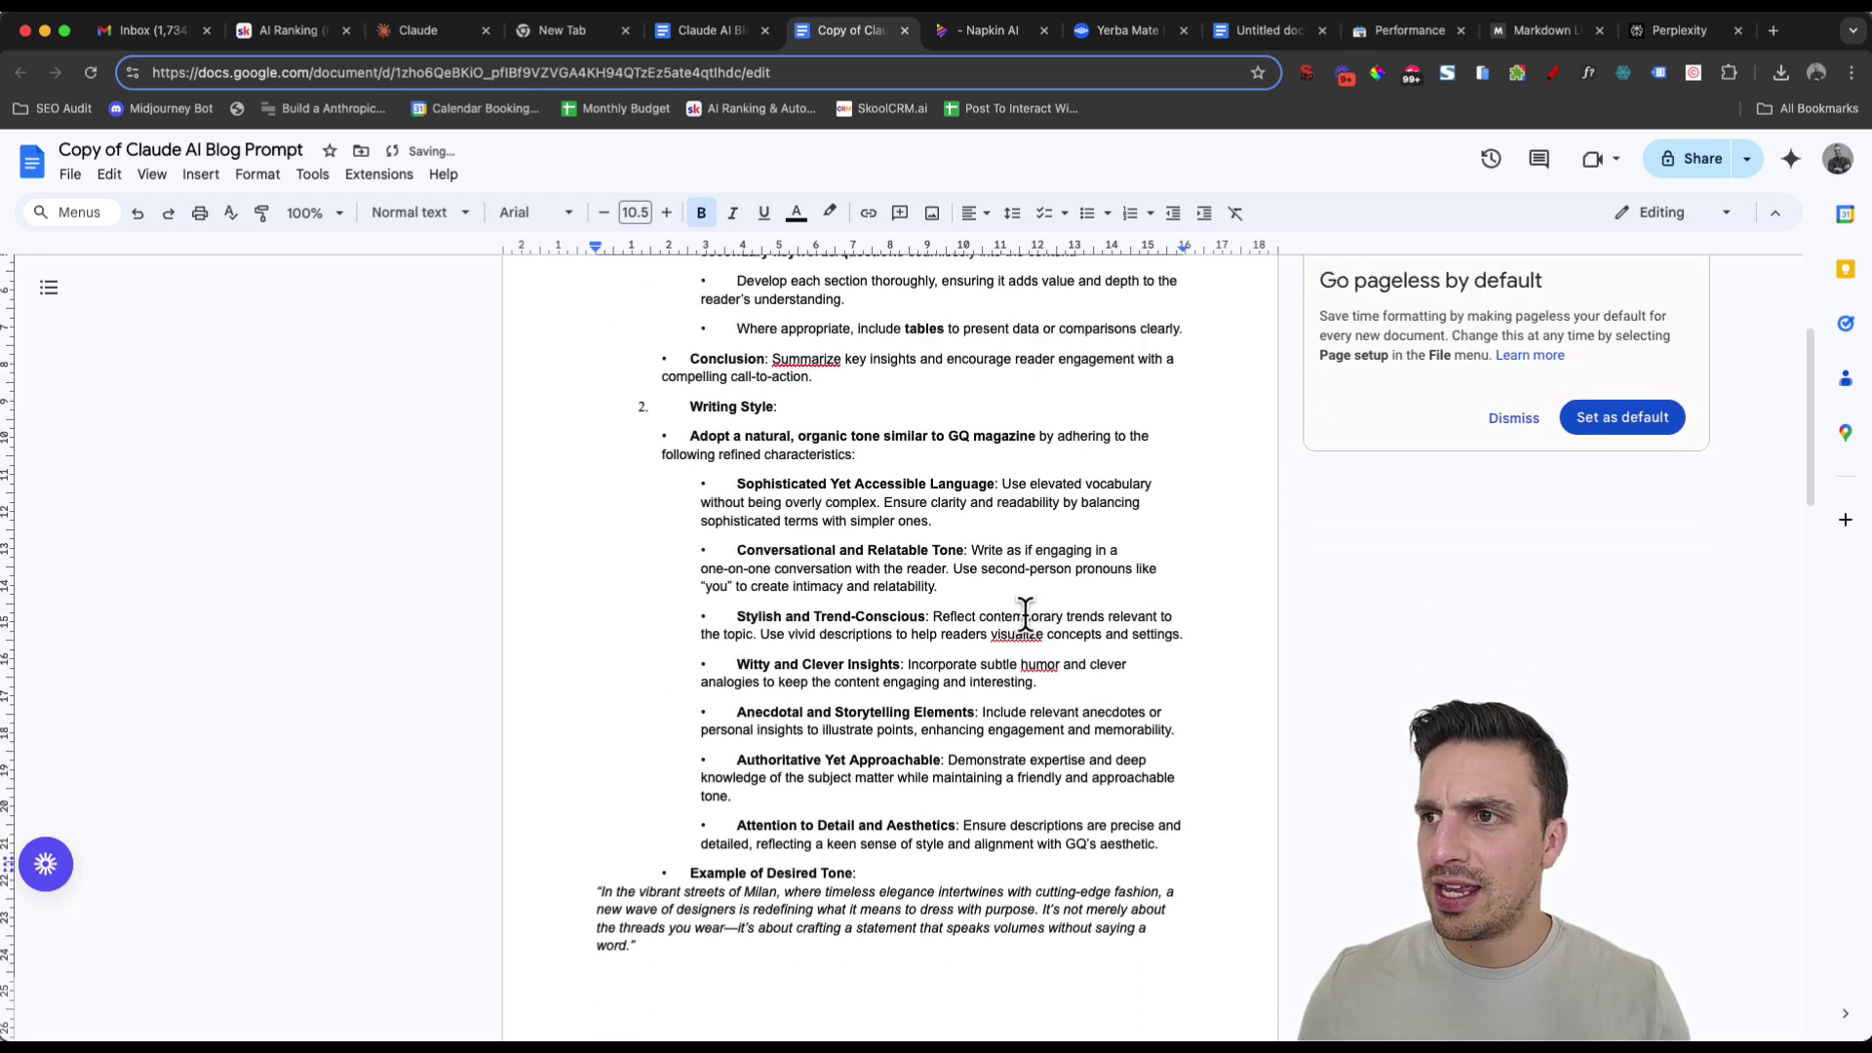
pyautogui.scroll(-10, 1020, 610)
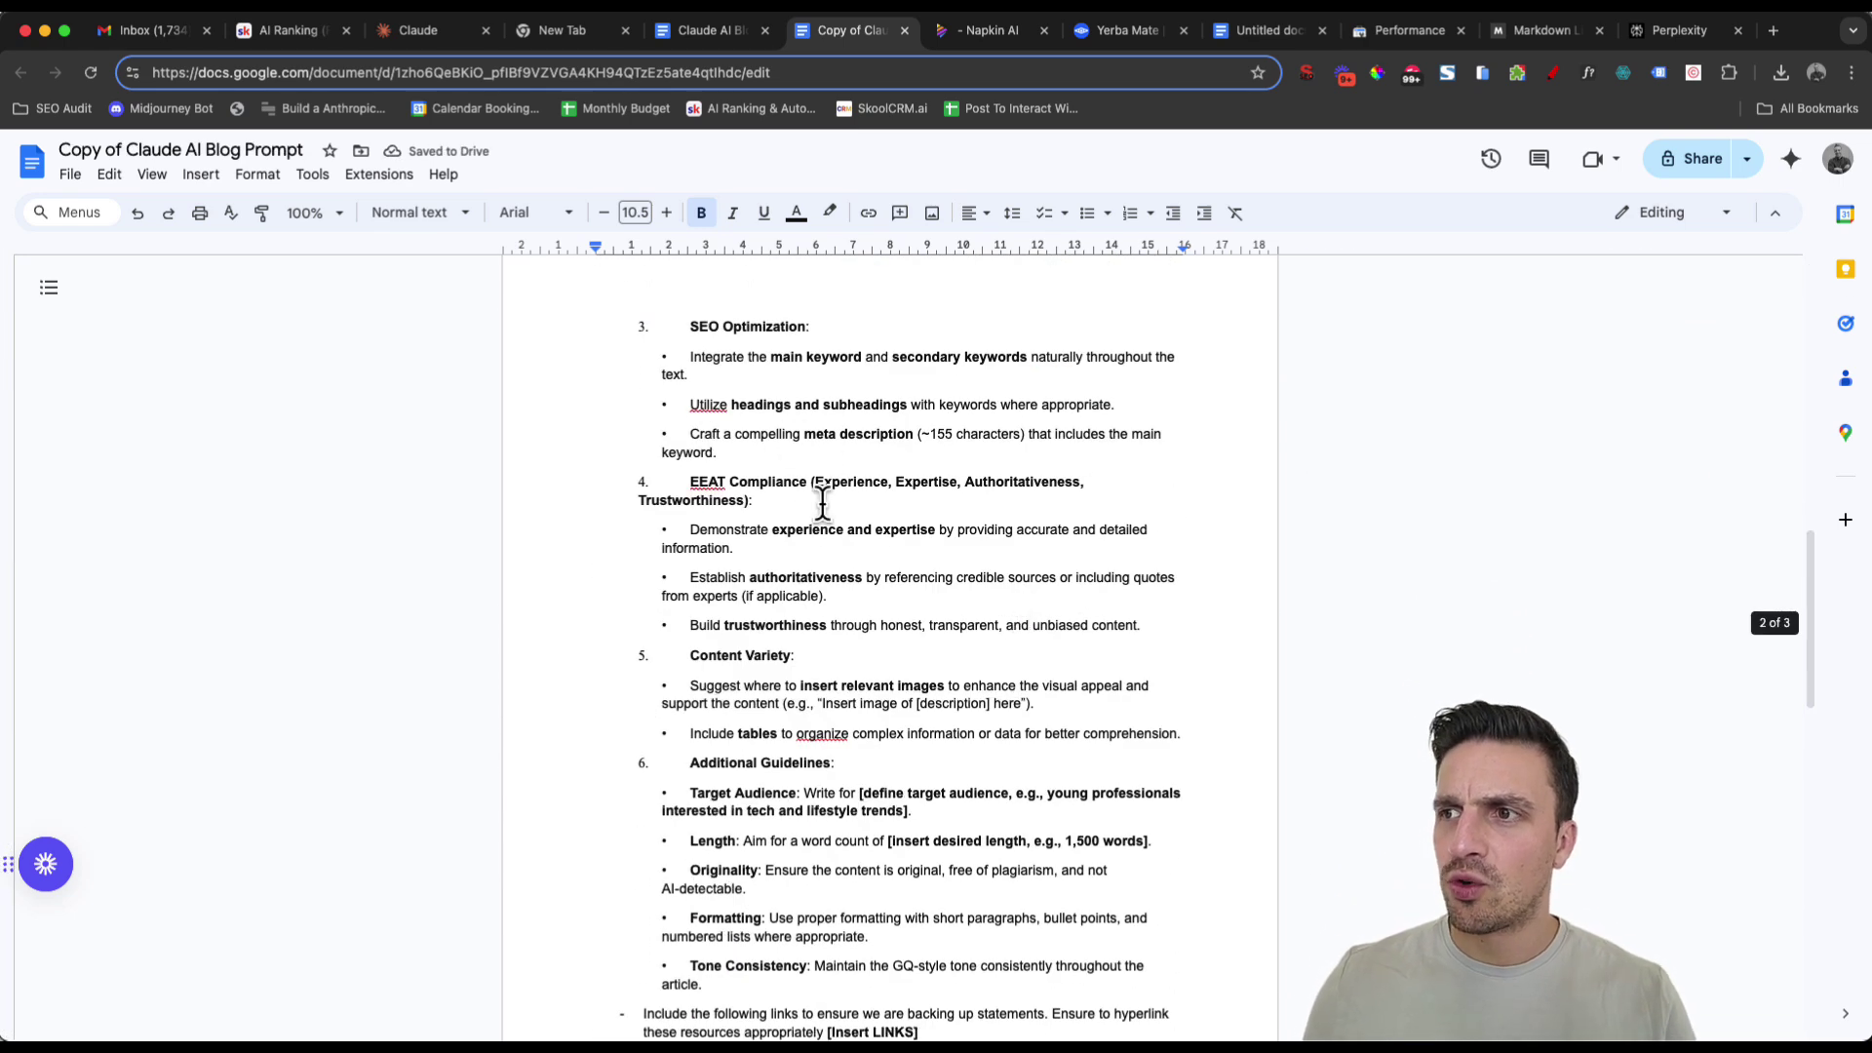
pyautogui.scroll(-5, 882, 555)
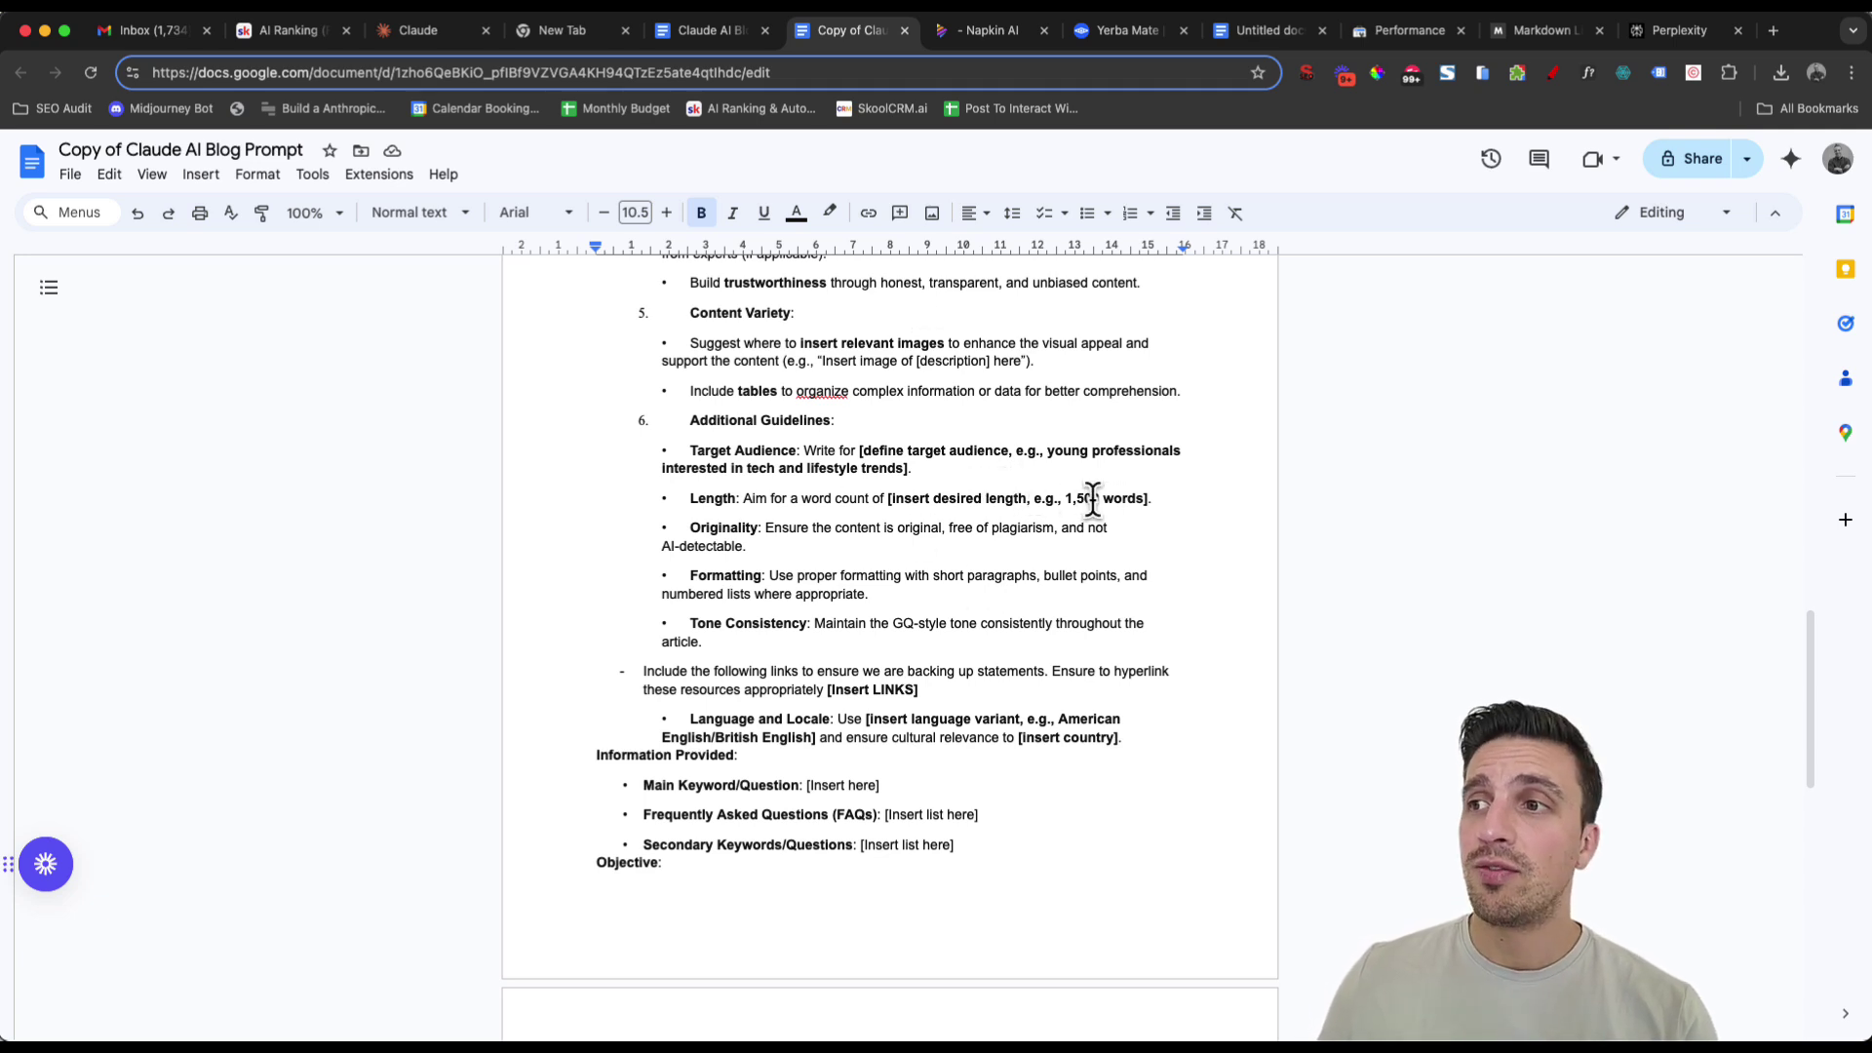
pyautogui.click(1099, 499)
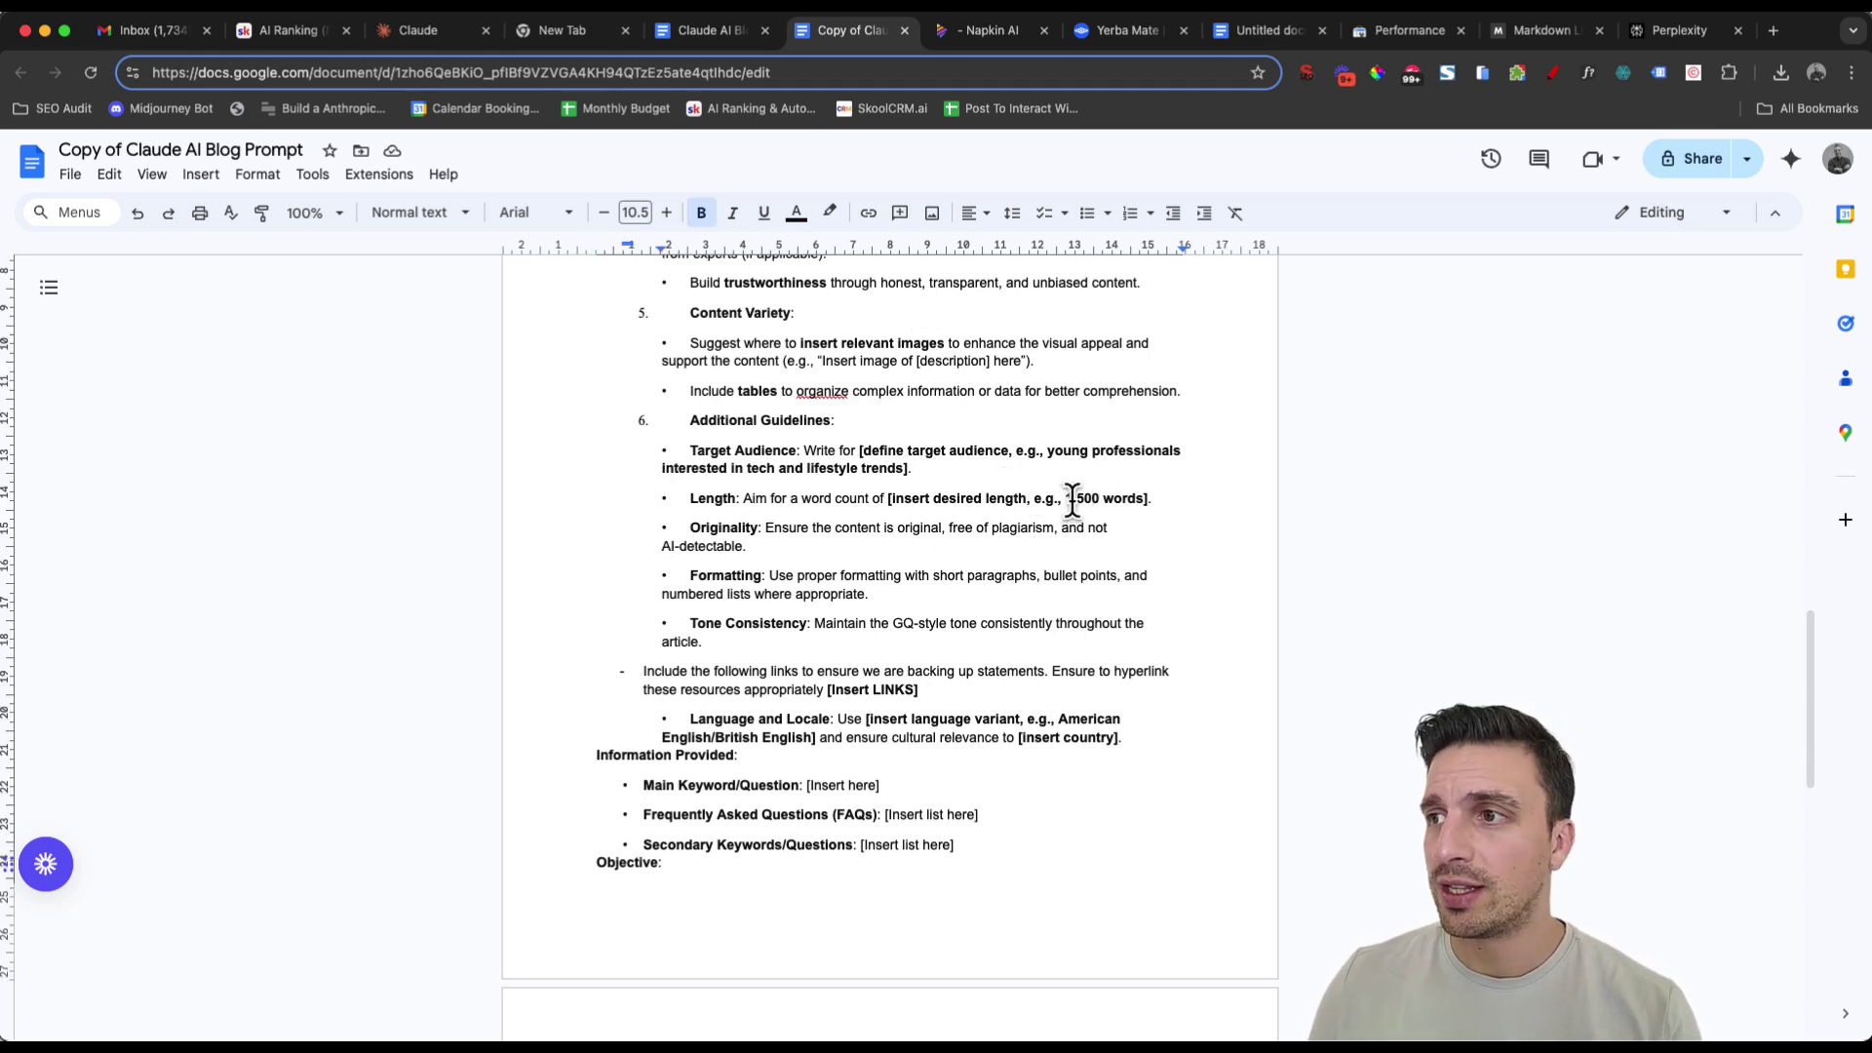
pyautogui.click(1073, 498)
pyautogui.press('BackSpace')
pyautogui.press('BackSpace')
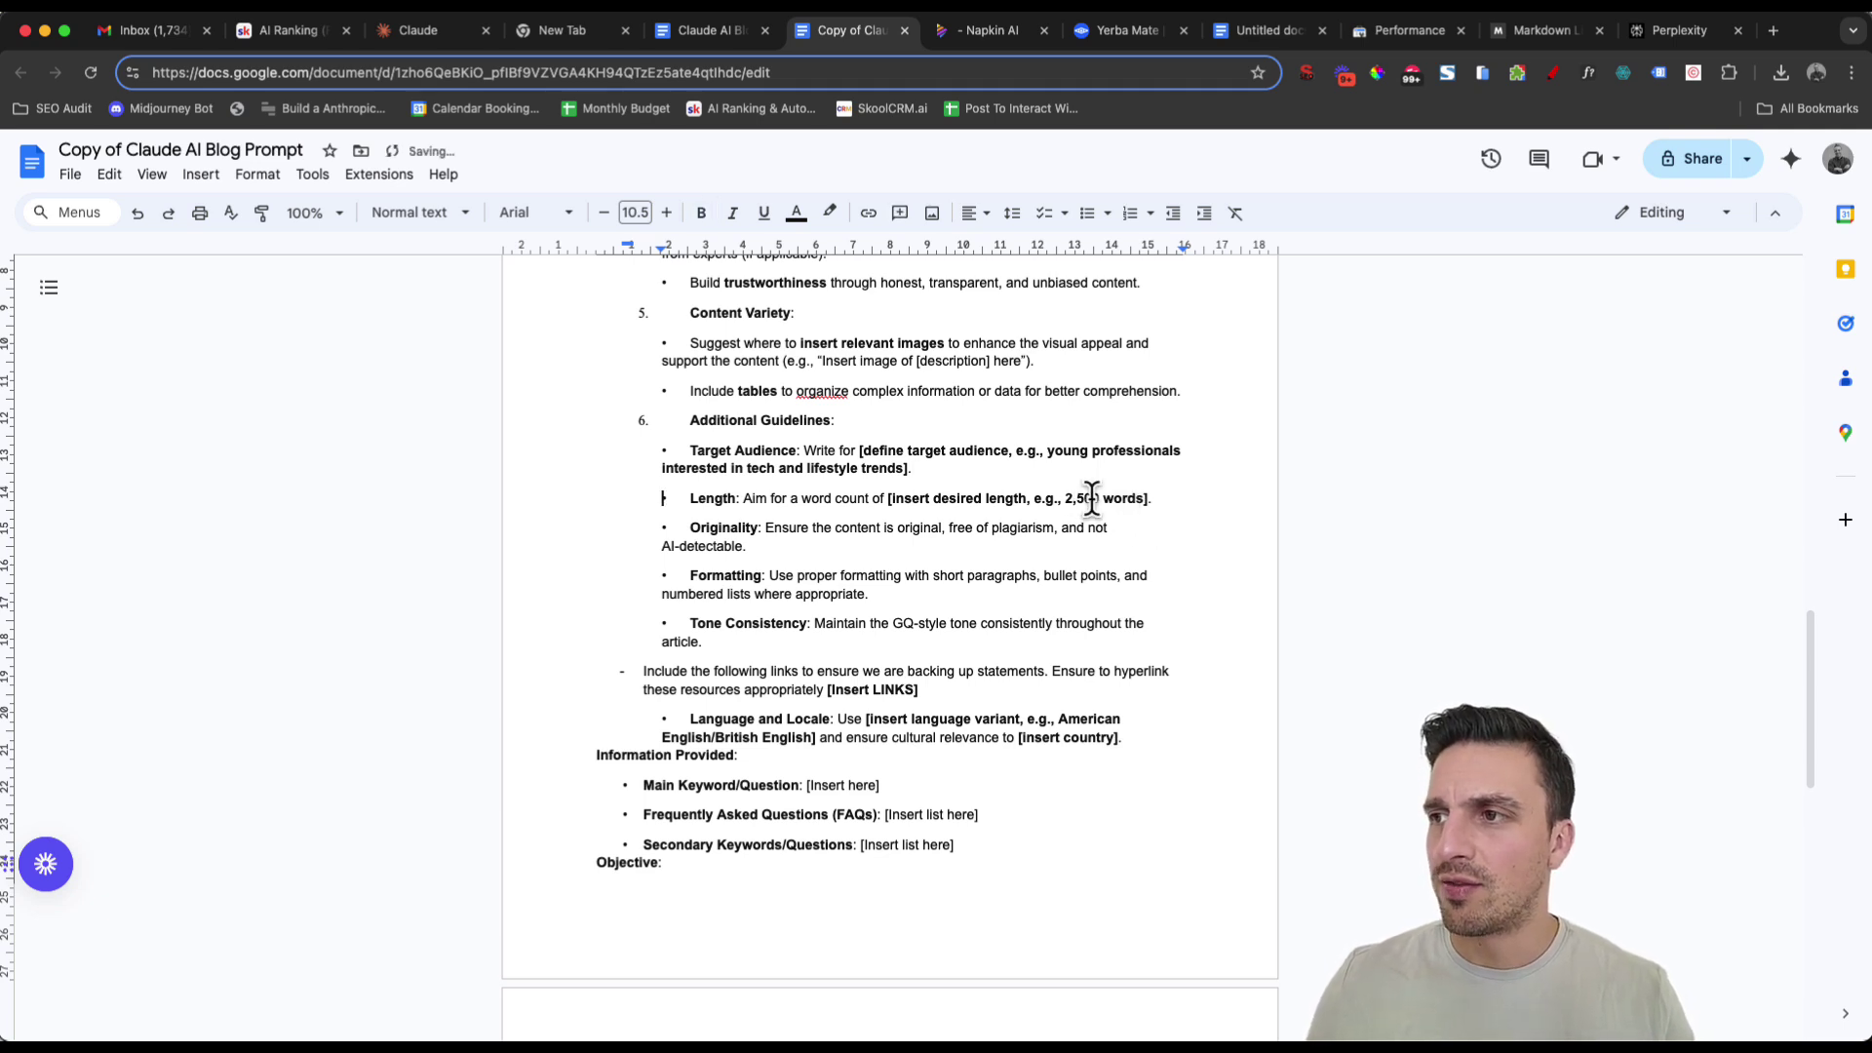
pyautogui.click(1094, 498)
pyautogui.press('BackSpace')
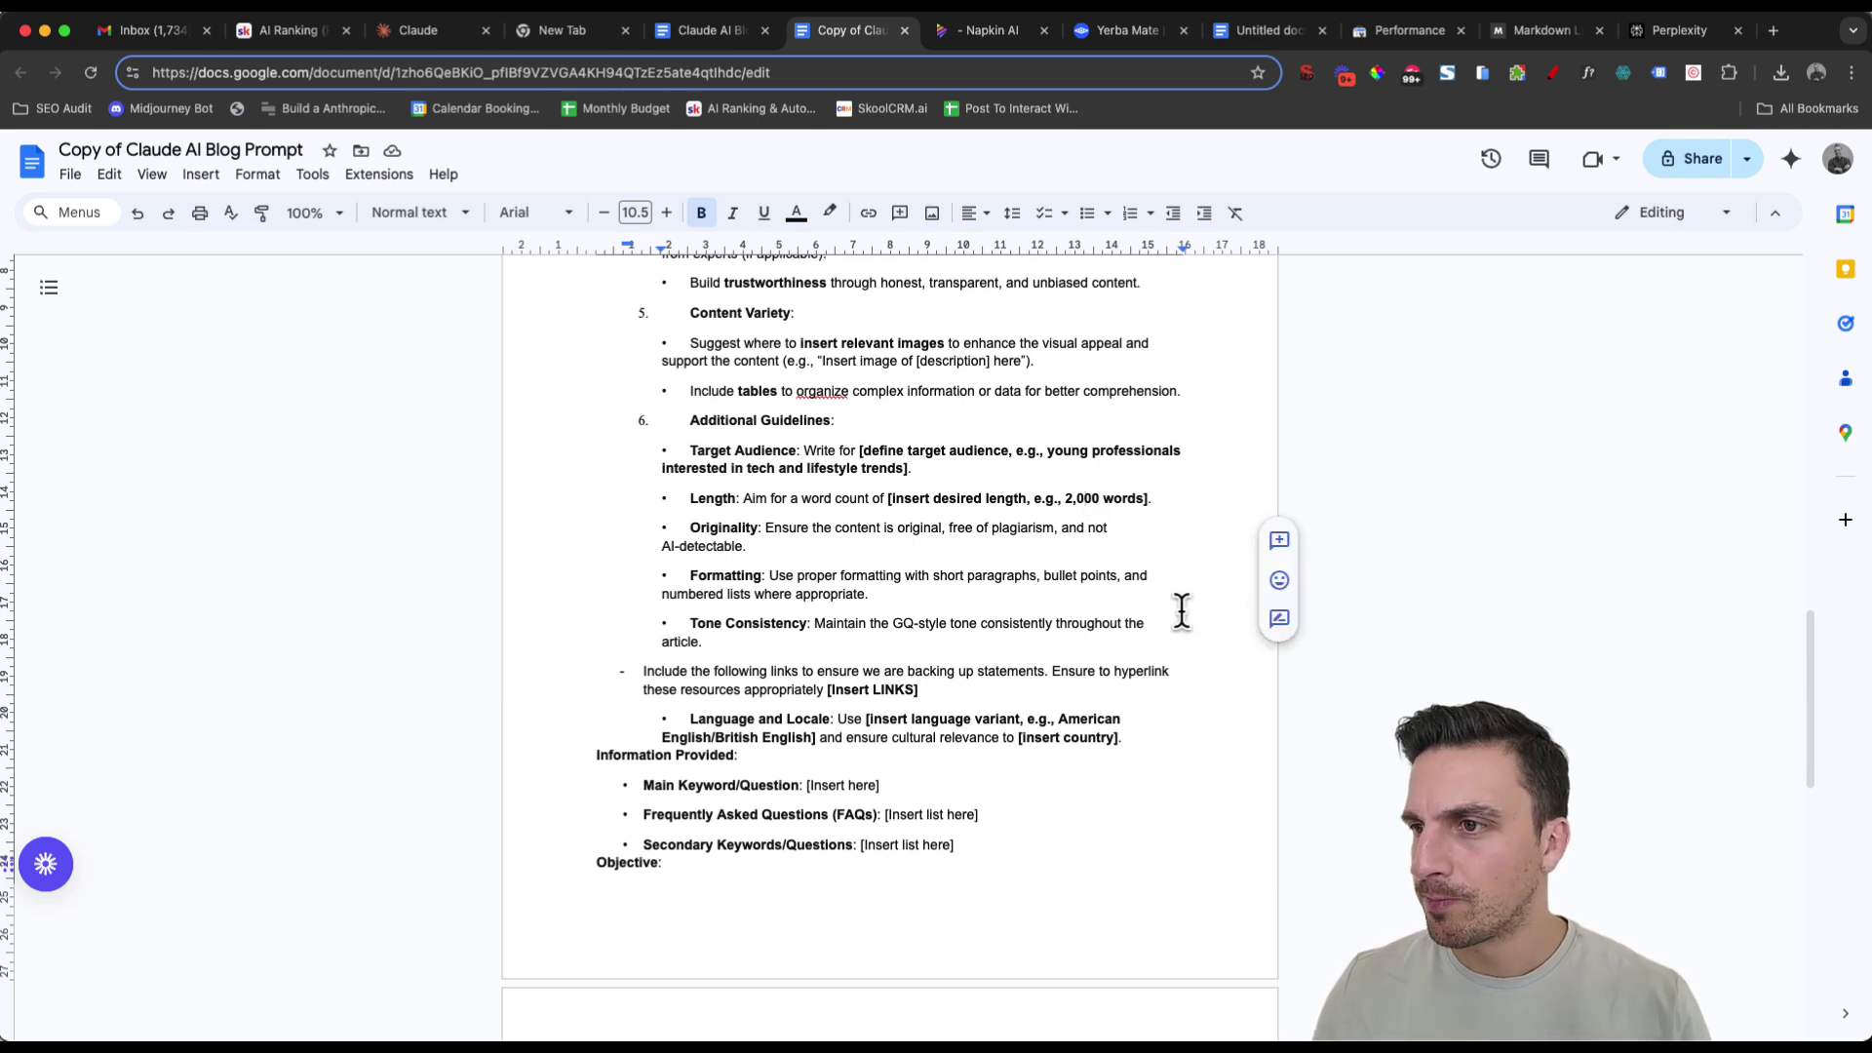
# Select the [Insert LINKS] placeholder and switch to the Perplexity yerba mate search.
pyautogui.scroll(-3, 898, 564)
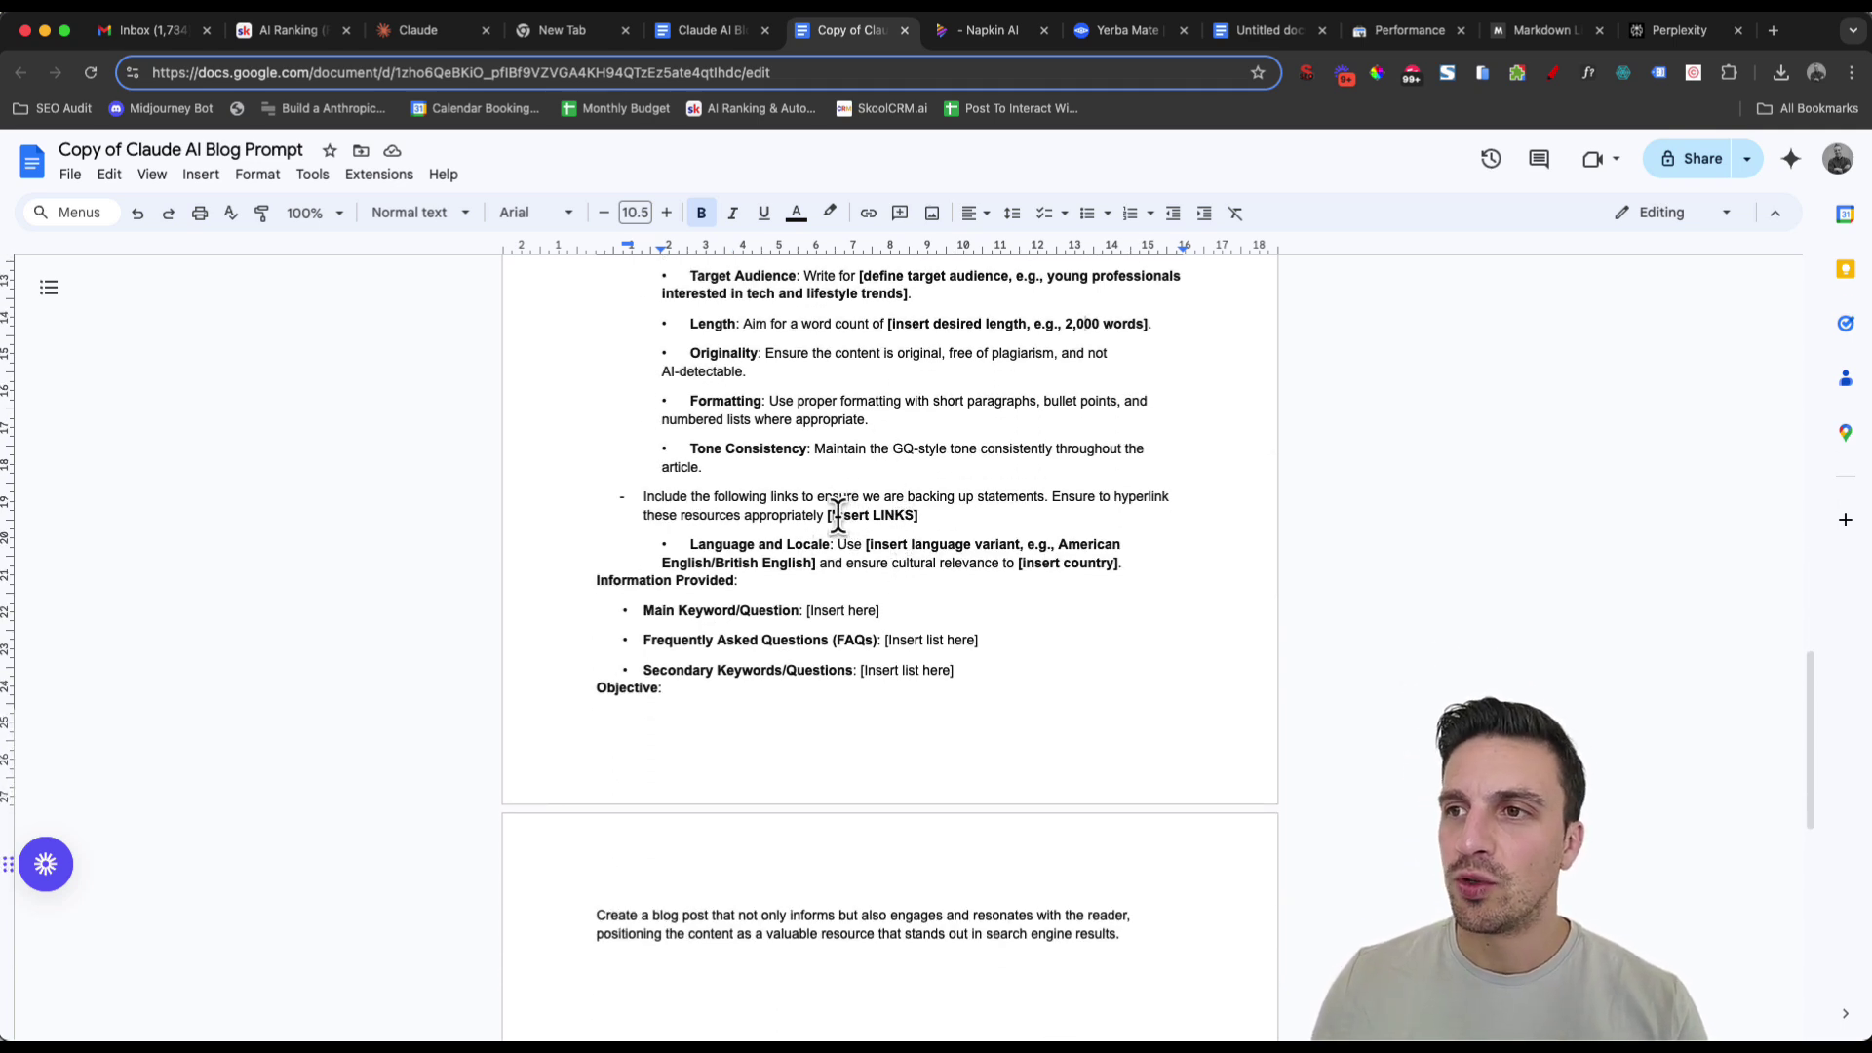
pyautogui.moveTo(689, 485); pyautogui.dragTo(869, 485)
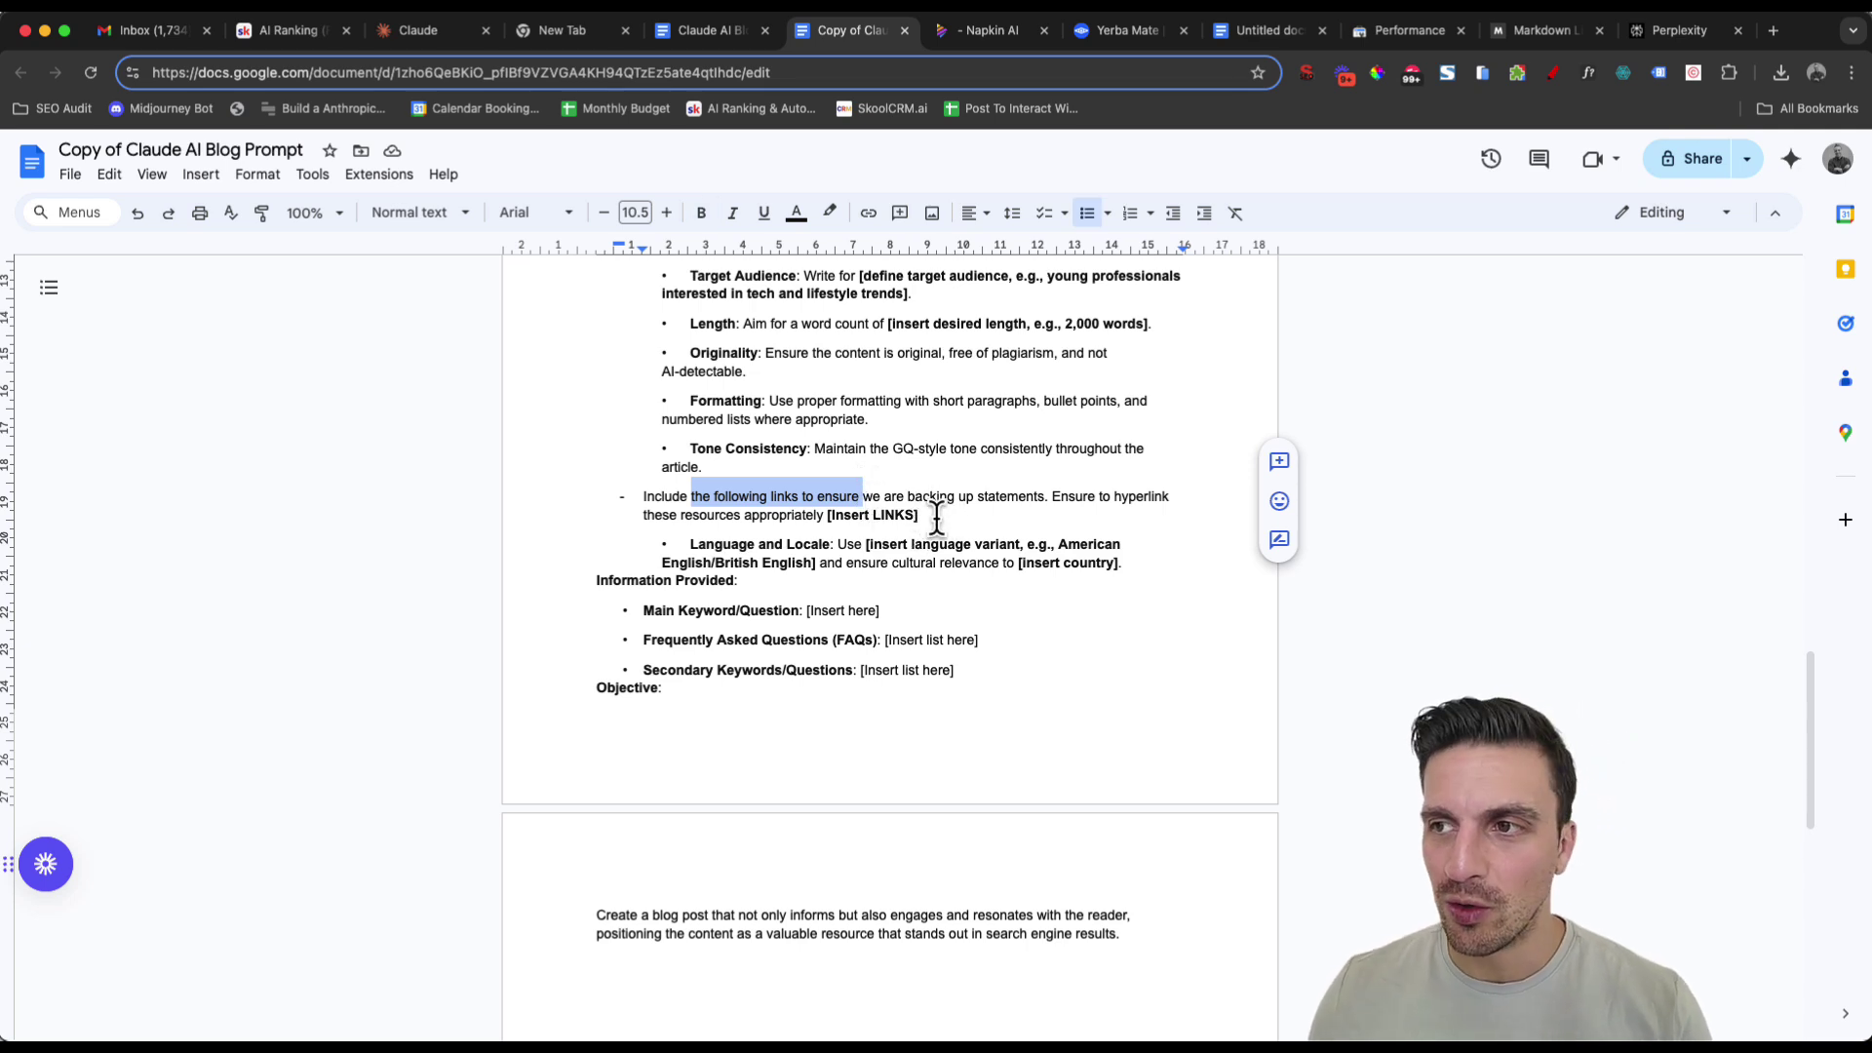
pyautogui.moveTo(916, 517); pyautogui.dragTo(832, 517)
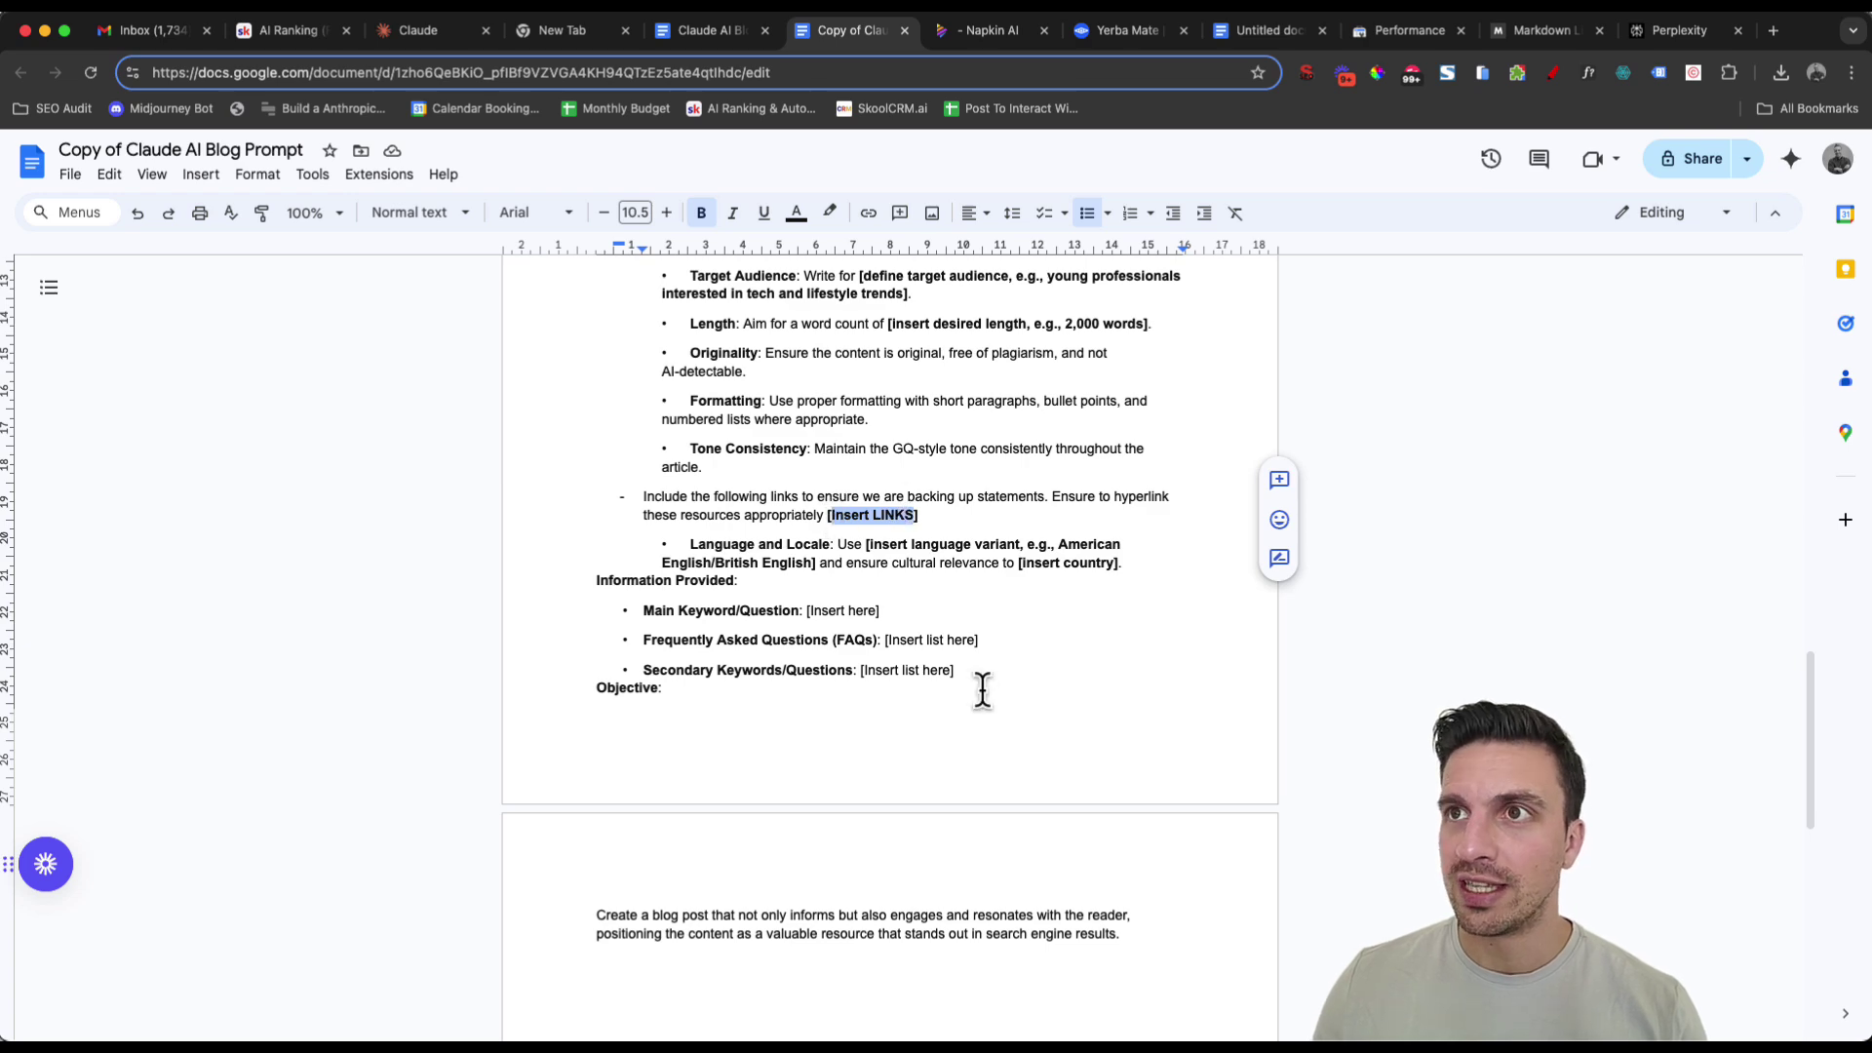
pyautogui.click(1670, 41)
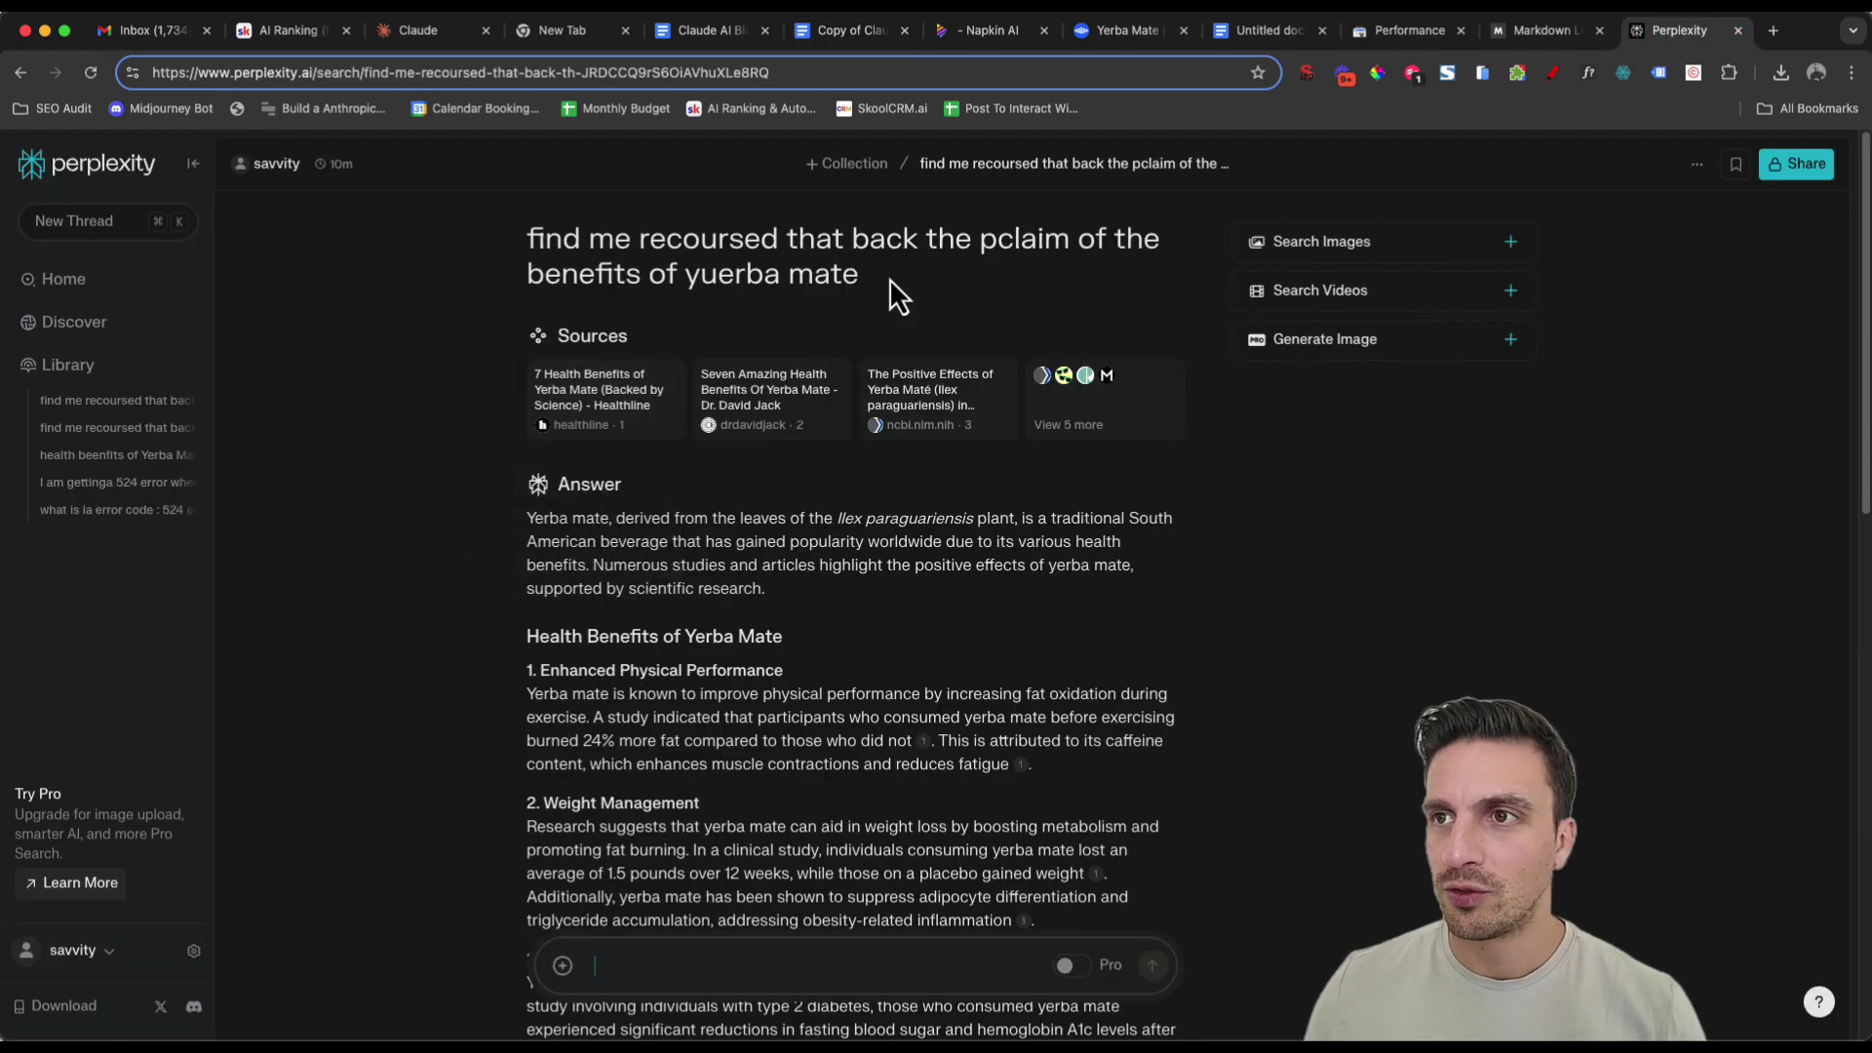
# Re-run the yerba mate benefits question as a new Perplexity thread.
pyautogui.moveTo(887, 289); pyautogui.dragTo(537, 228)
pyautogui.press('super+c')
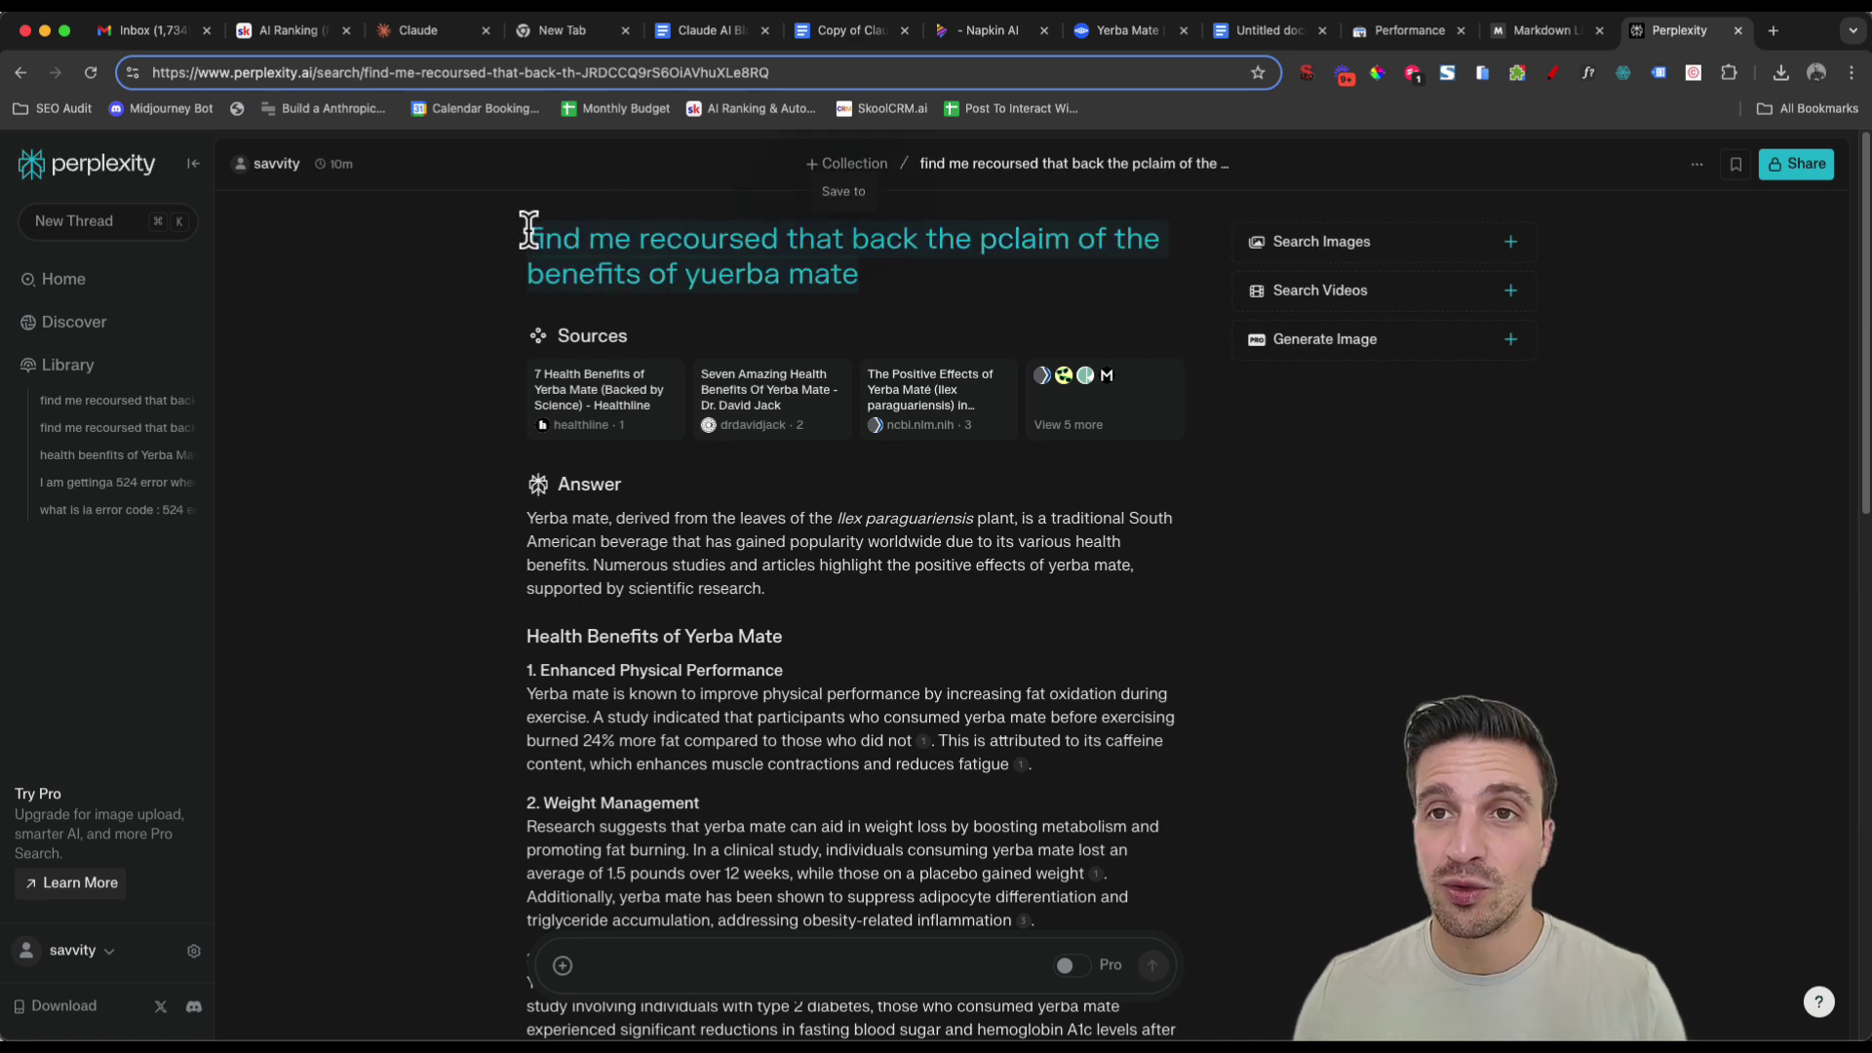
pyautogui.click(109, 224)
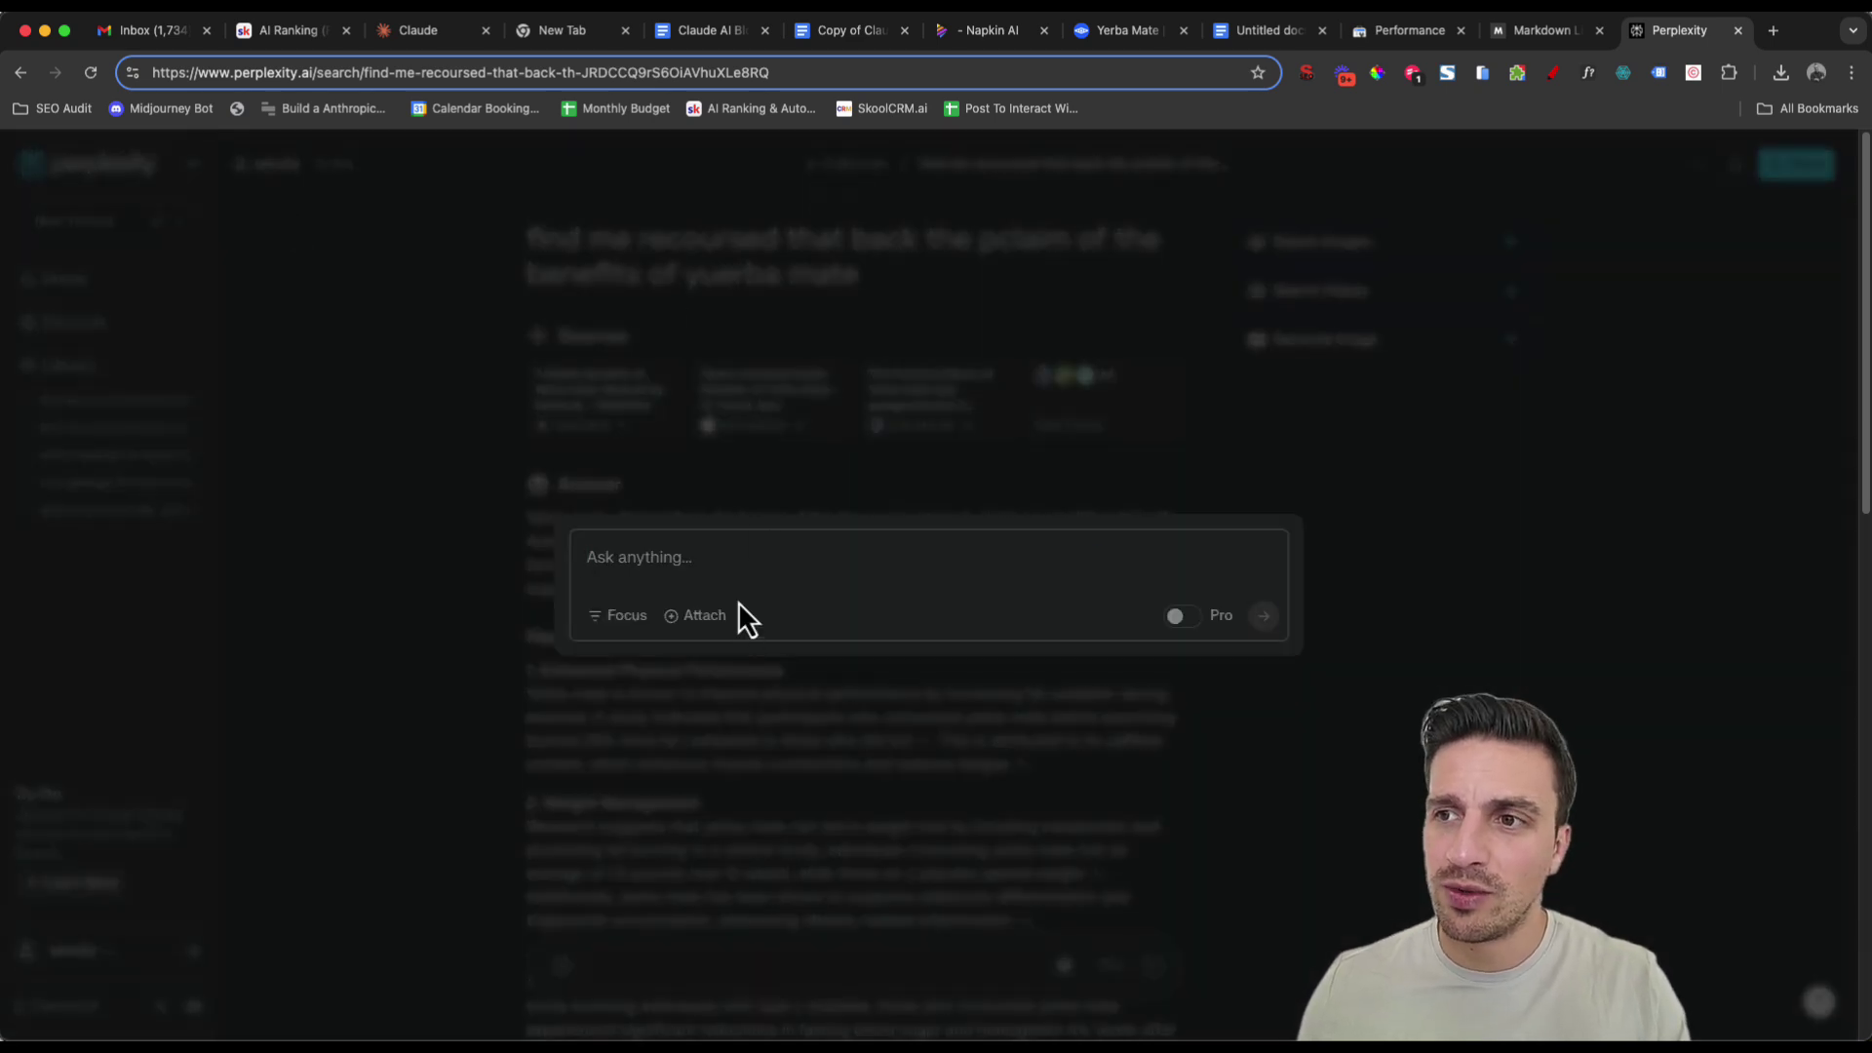
pyautogui.press('super+v')
pyautogui.press('Return')
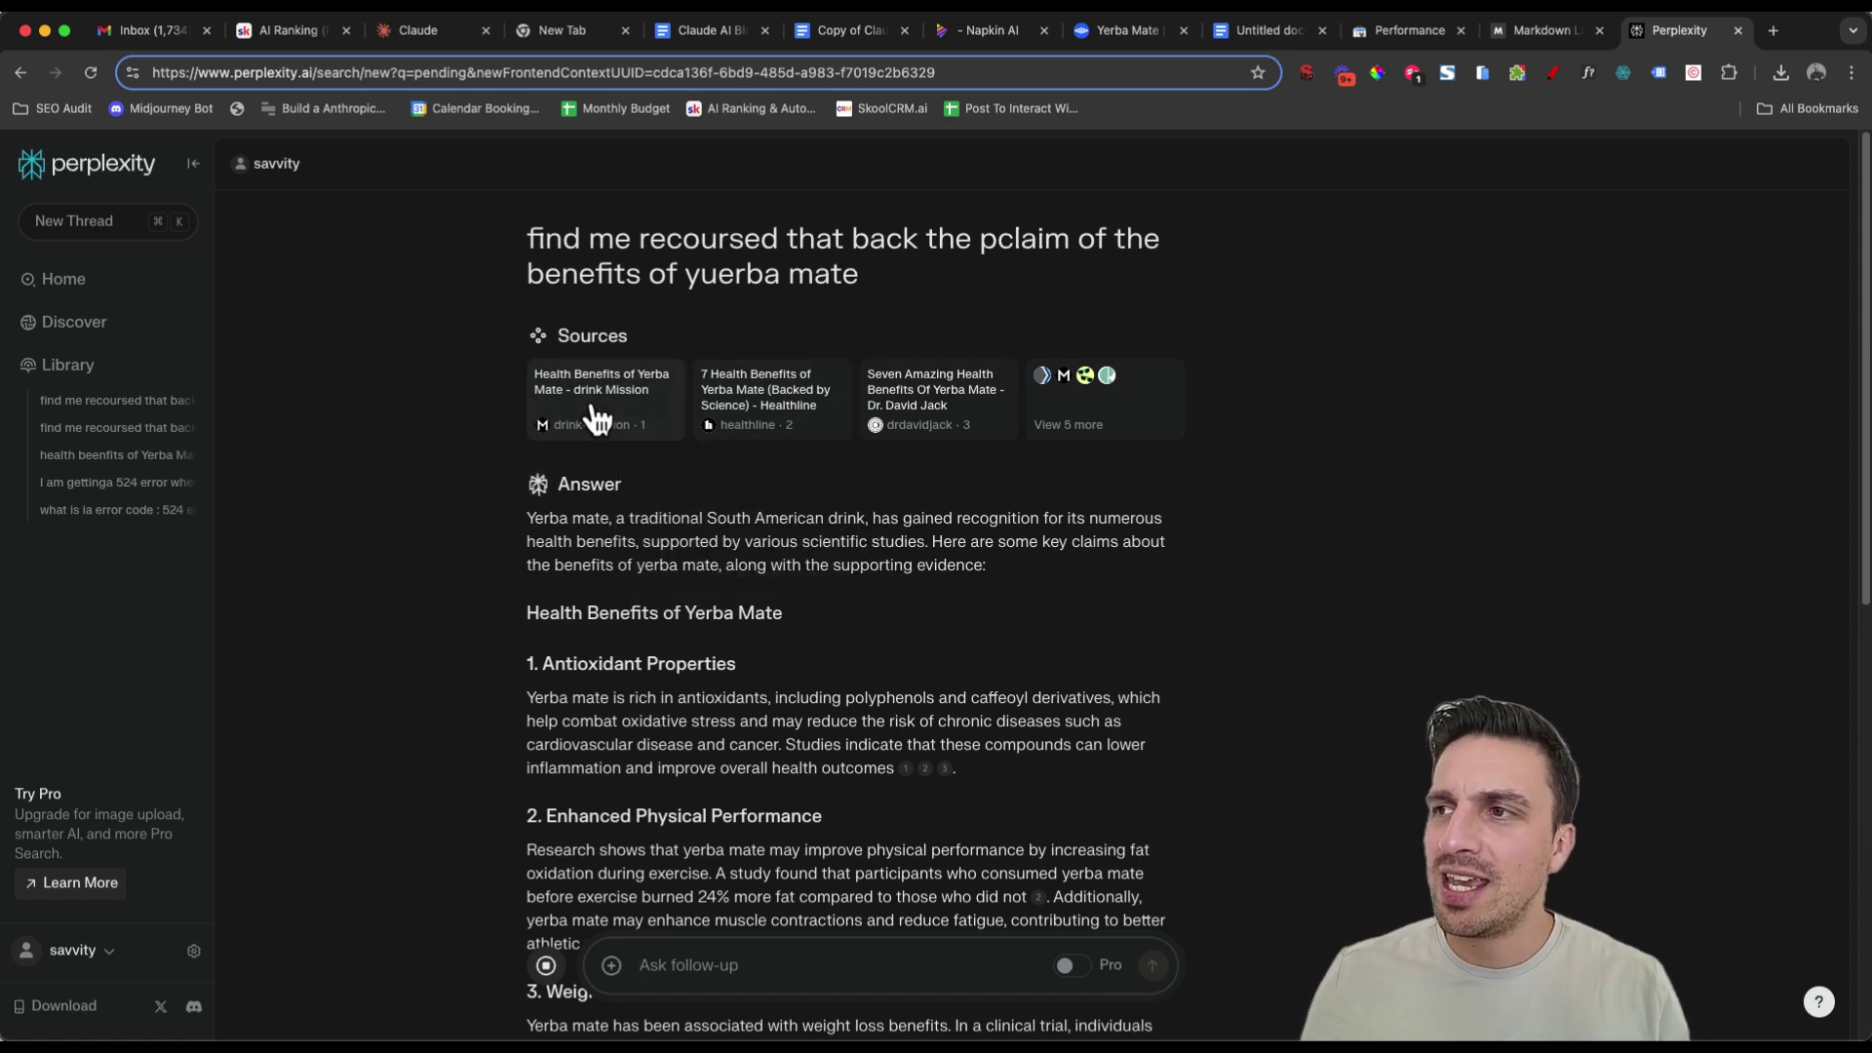
# Open the Healthline and Dr. David Jack sources in new tabs.
pyautogui.moveTo(773, 403)
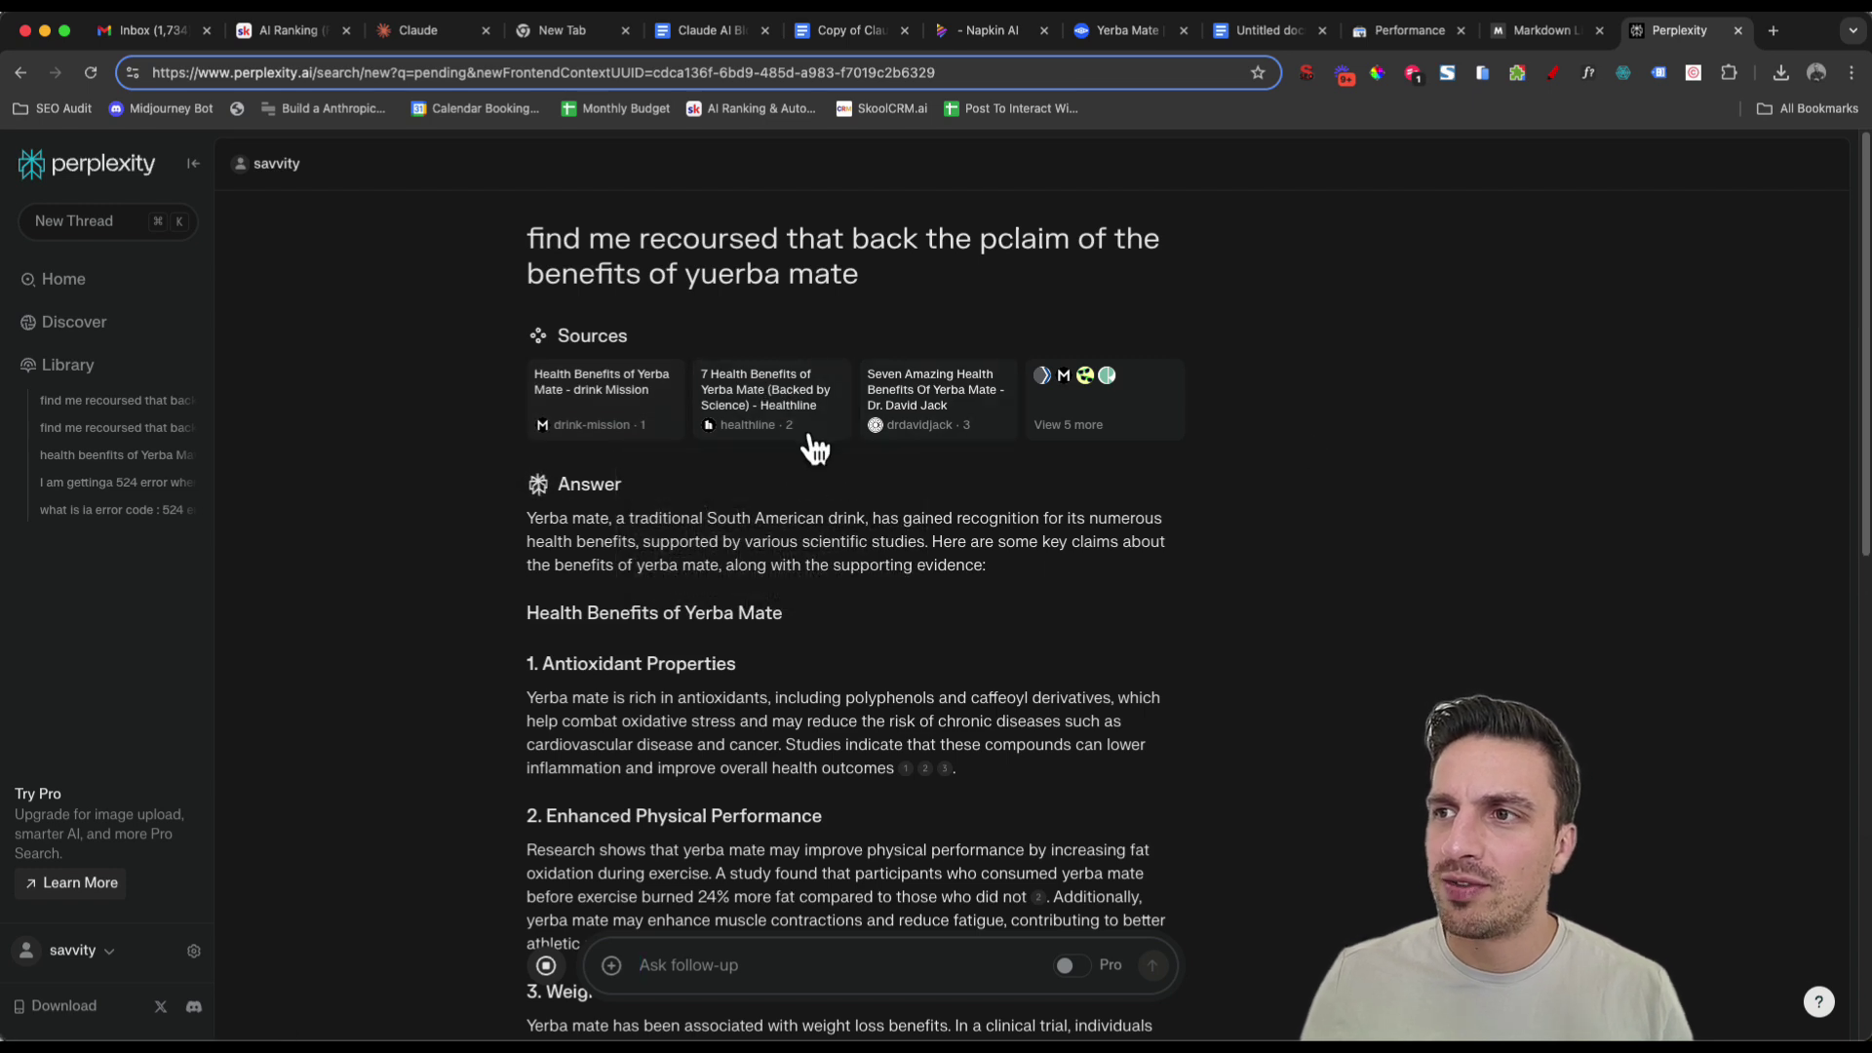
pyautogui.click(769, 403)
pyautogui.moveTo(957, 411)
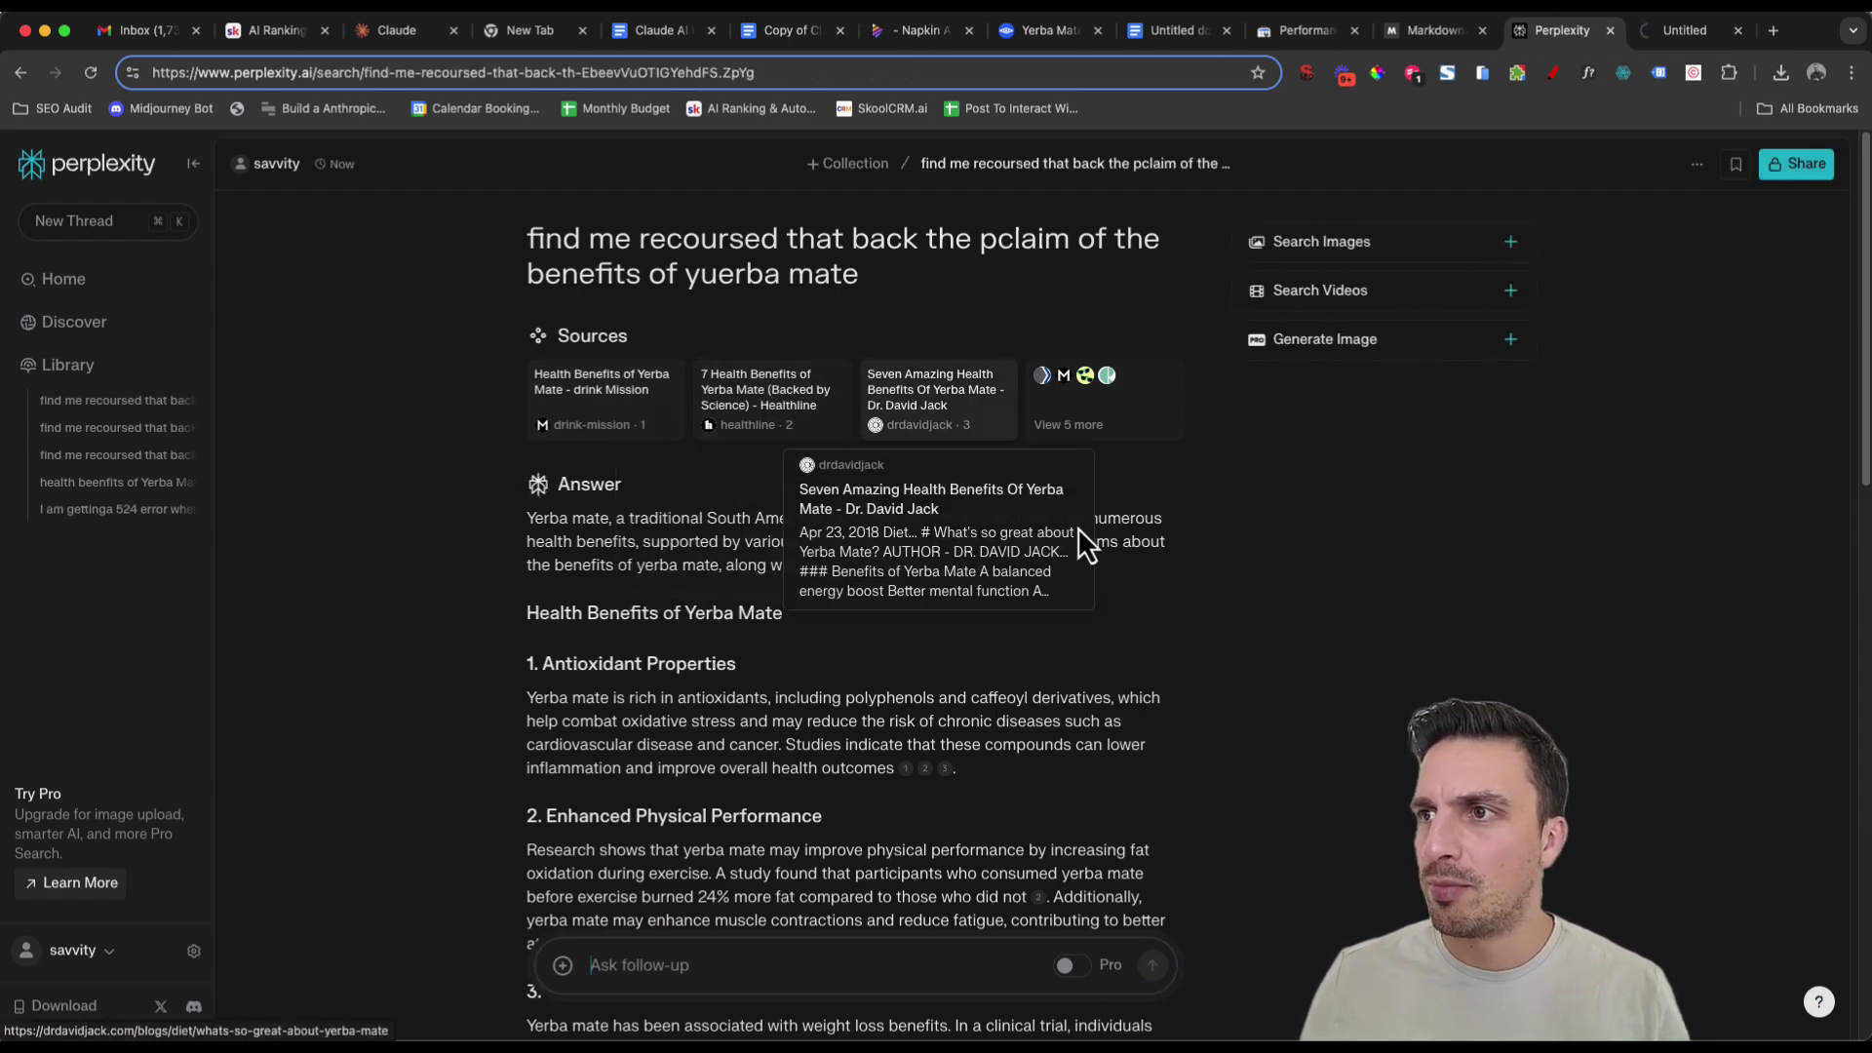
pyautogui.click(957, 412)
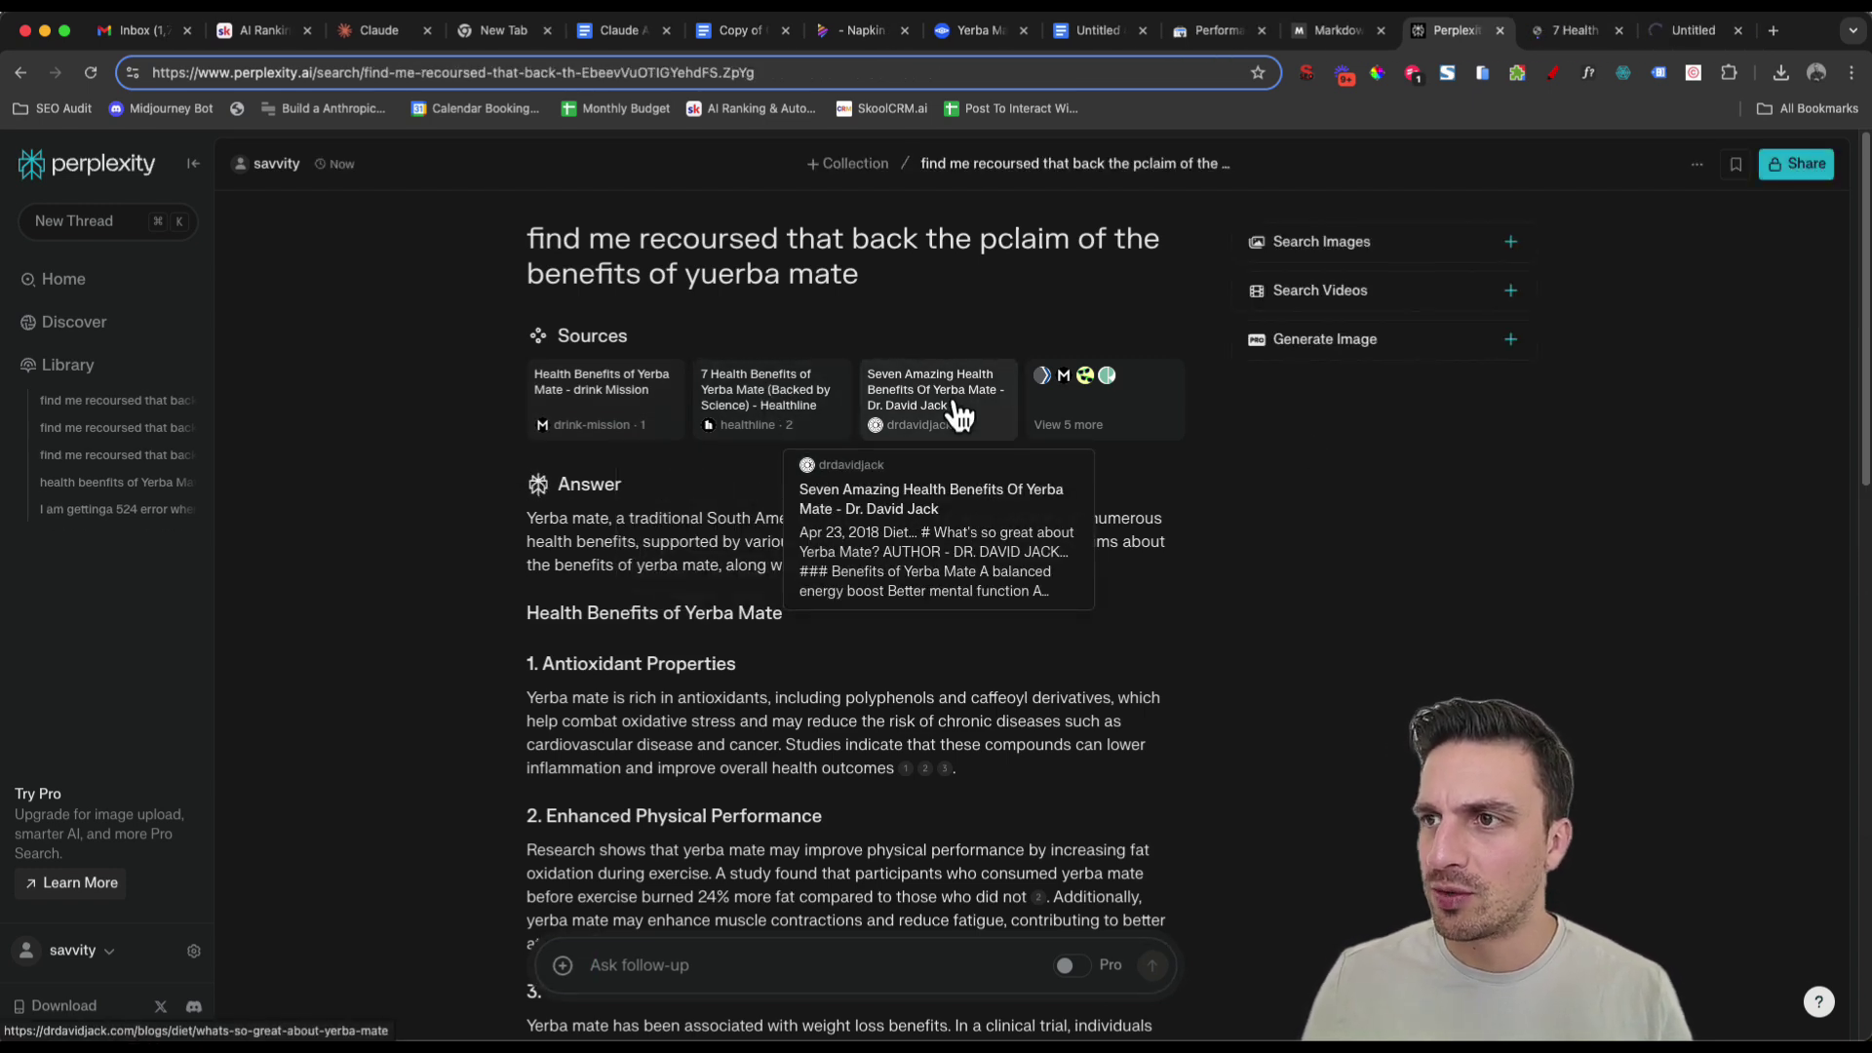
# Show the full list of the answer's cited sources via View Sources.
pyautogui.scroll(-10, 1162, 493)
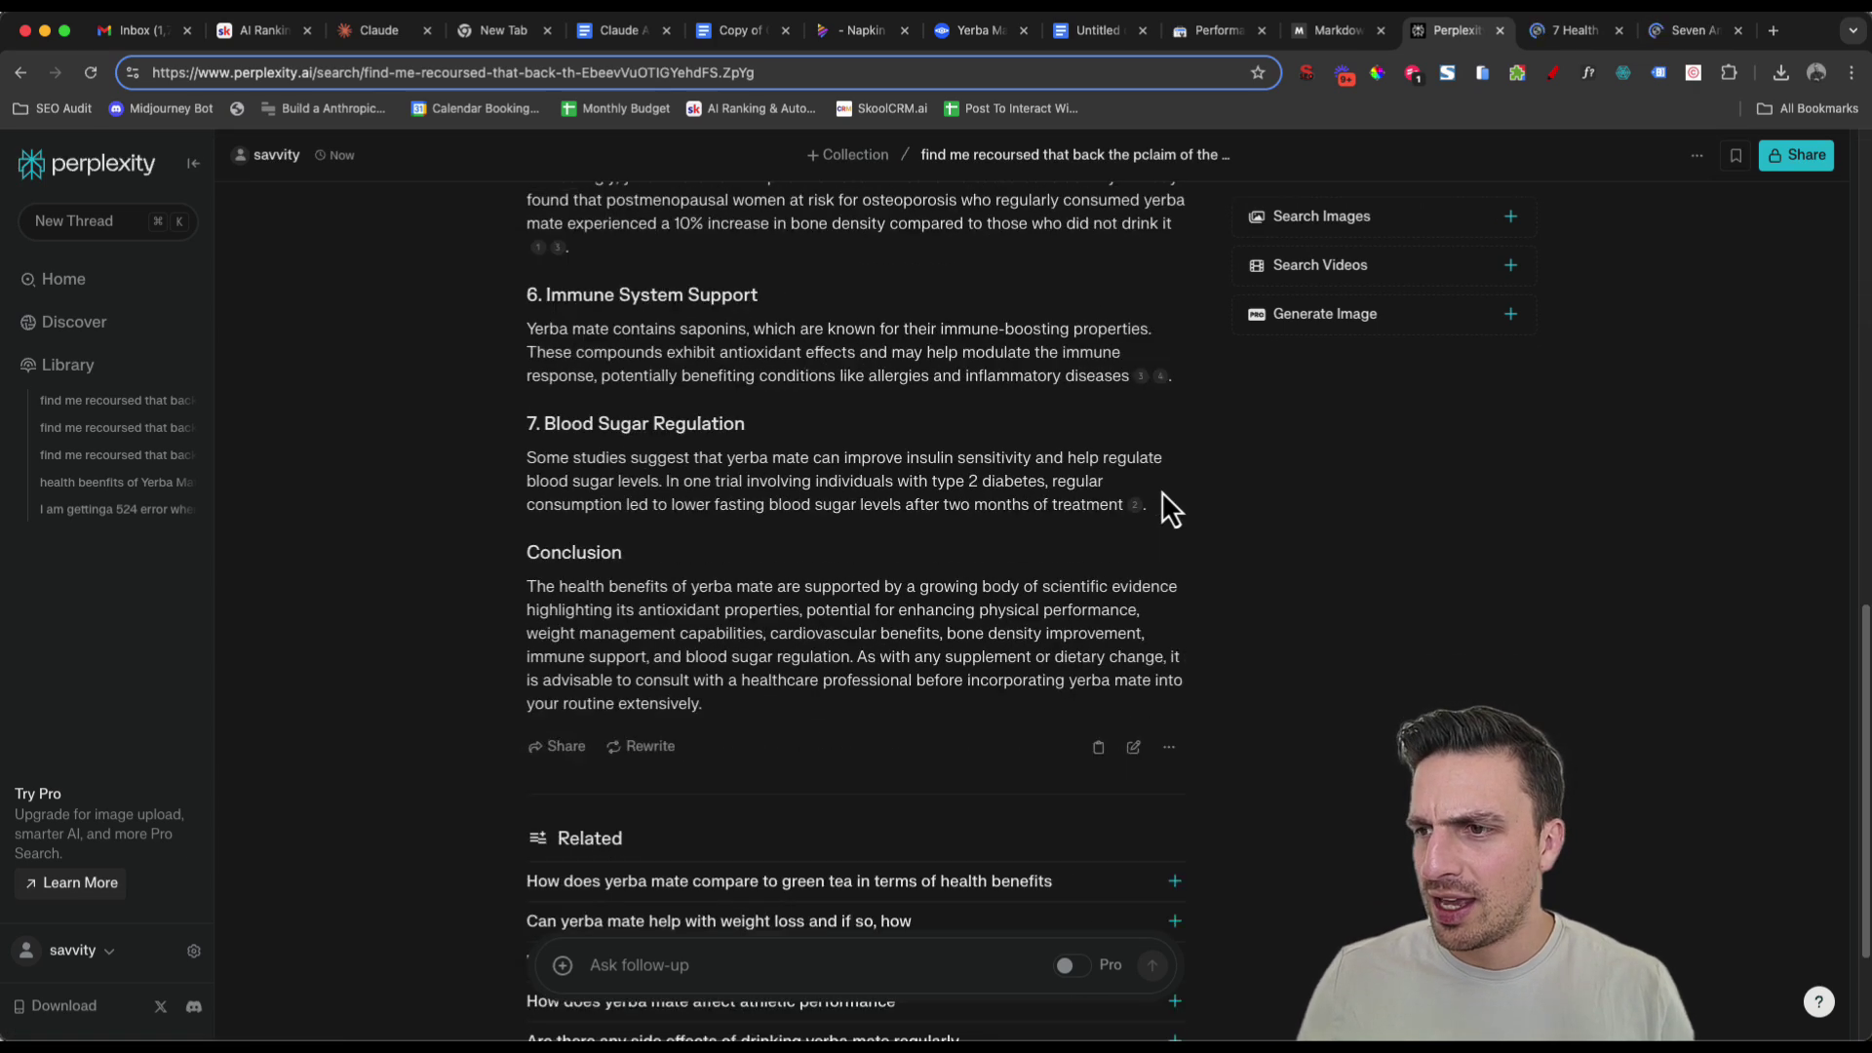
pyautogui.scroll(-3, 1162, 492)
pyautogui.click(1169, 546)
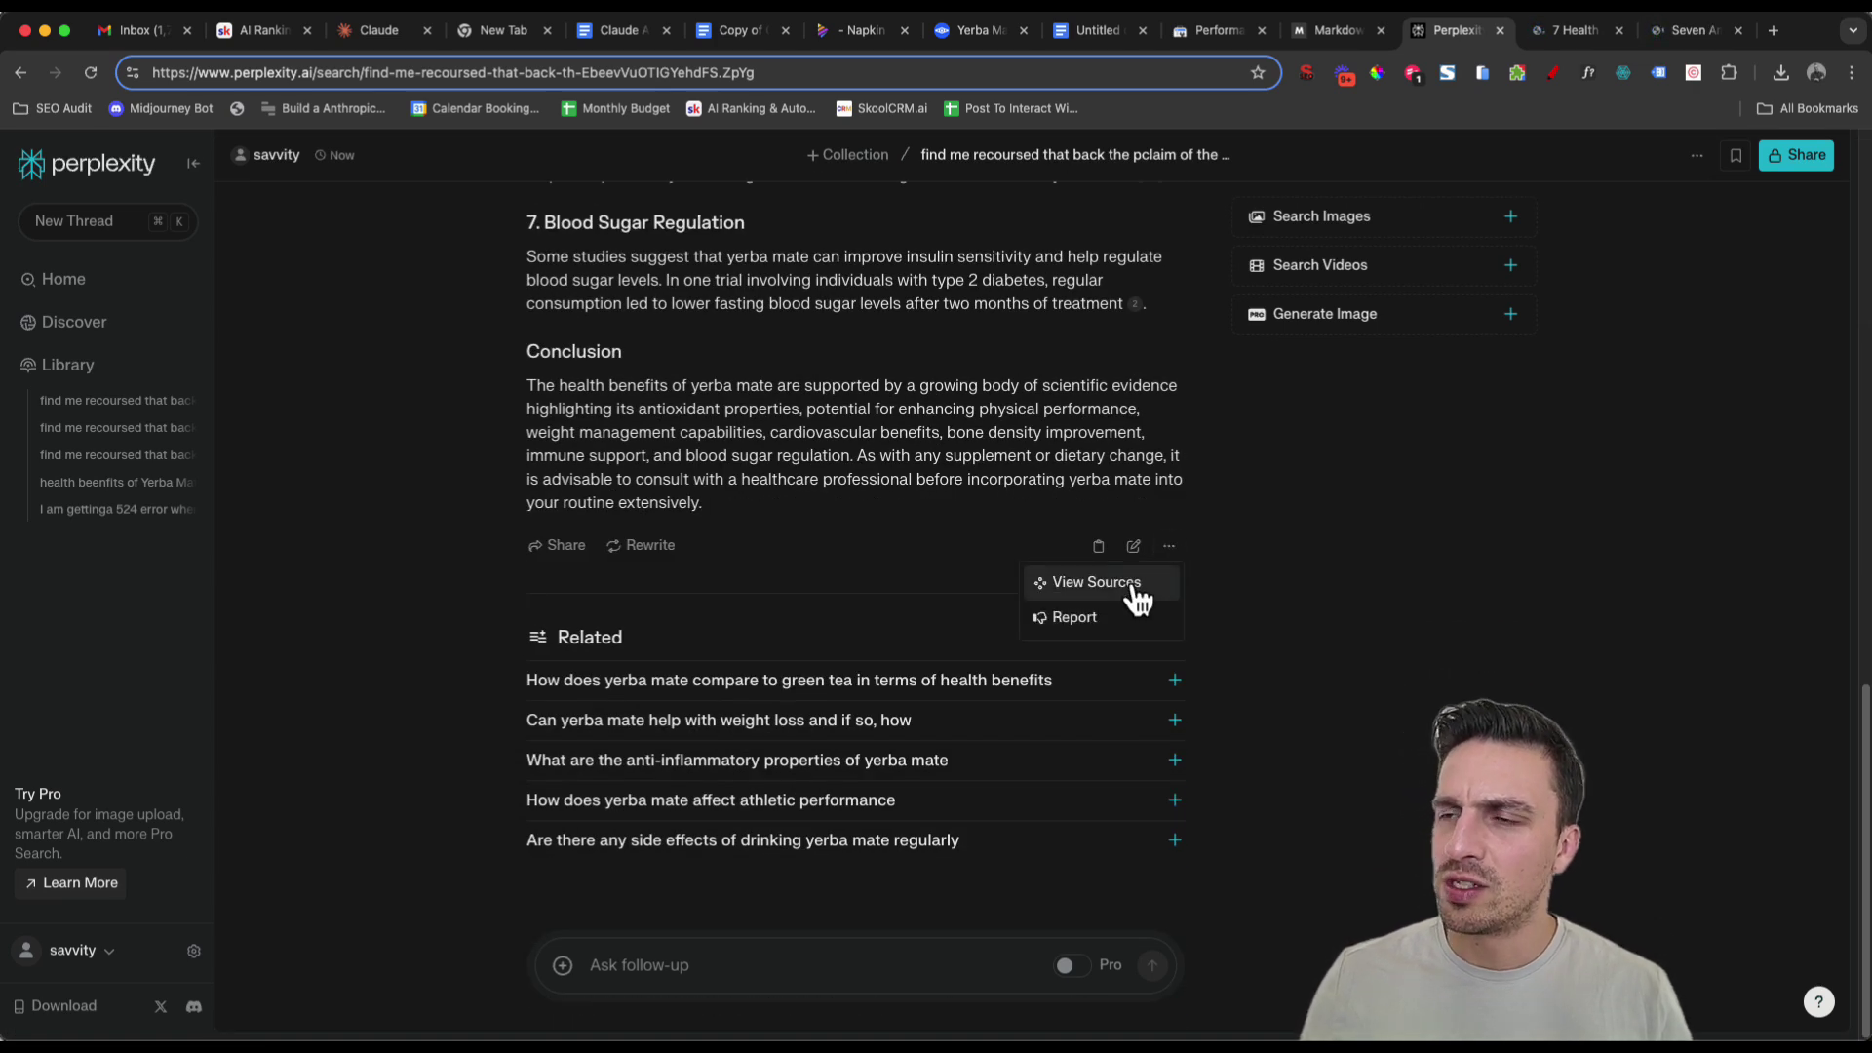
pyautogui.click(1136, 585)
pyautogui.scroll(-2, 1380, 512)
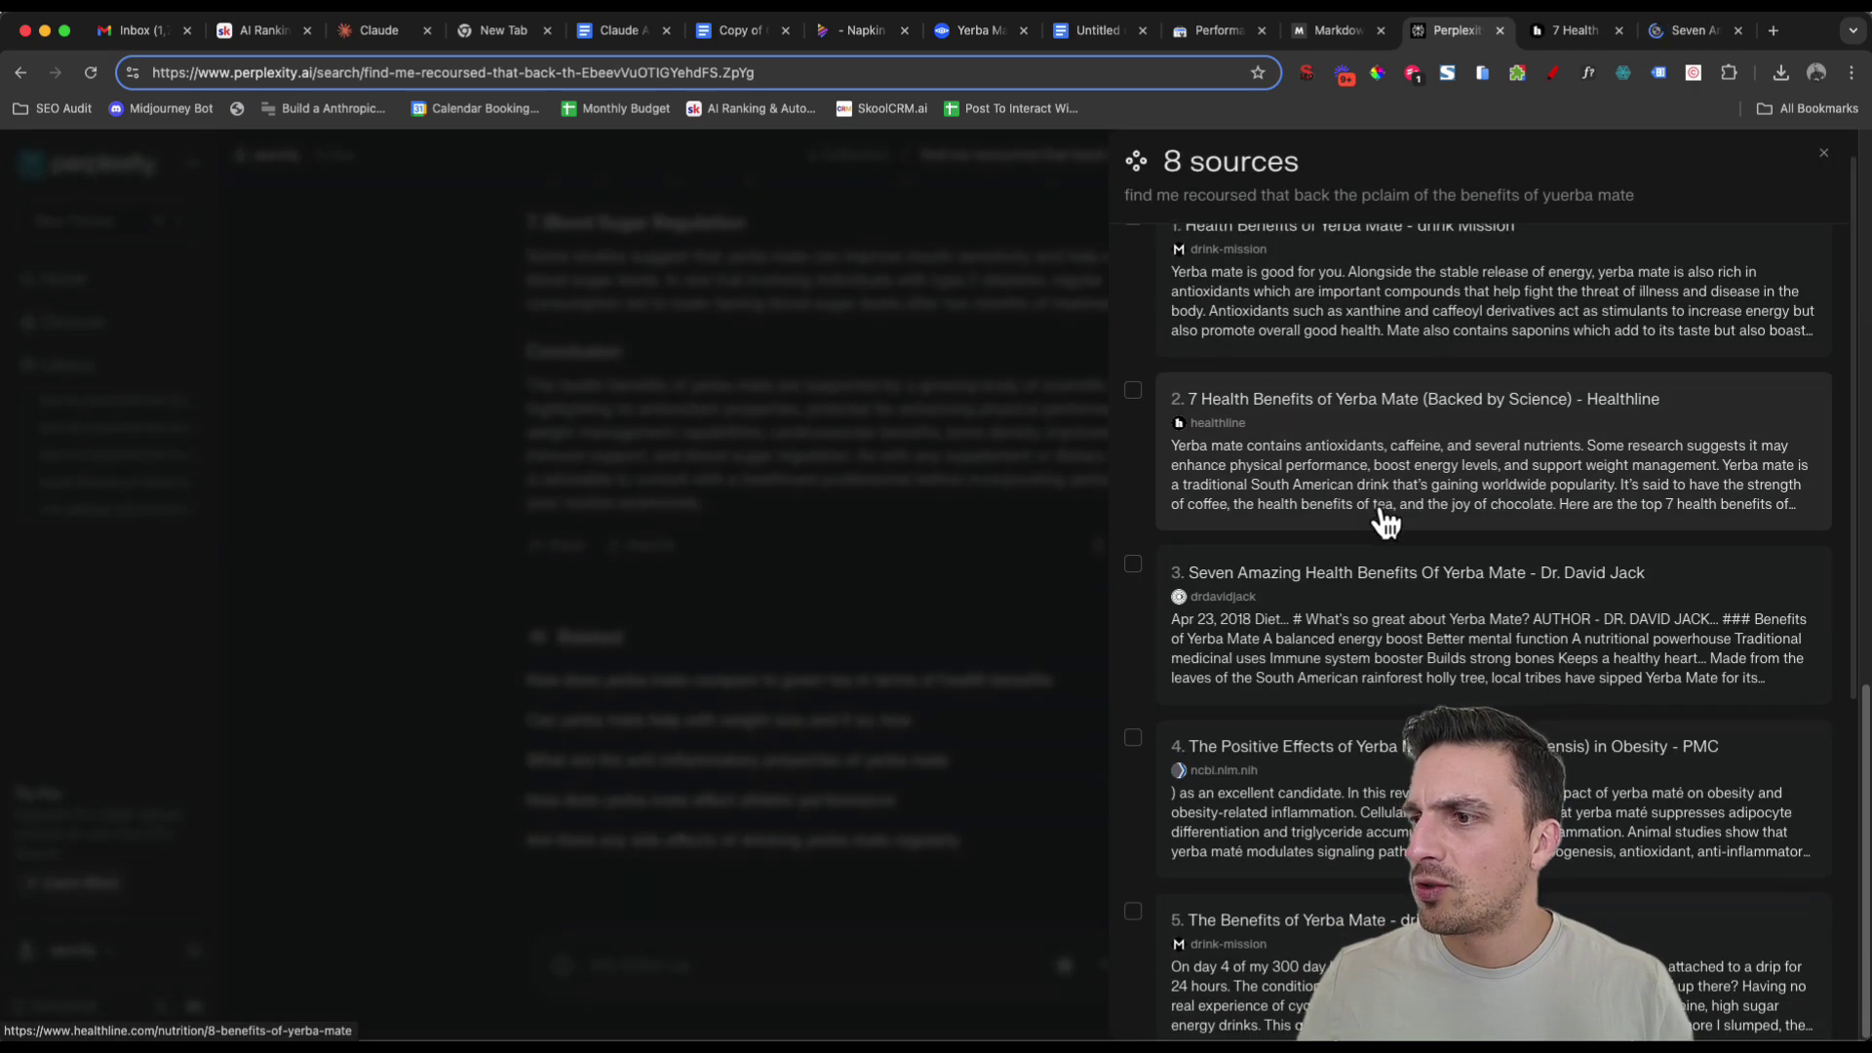
pyautogui.scroll(-5, 1385, 523)
# Paste the PMC yerba maté obesity study URL over the links placeholder and copy the Healthline URL.
pyautogui.click(1308, 384)
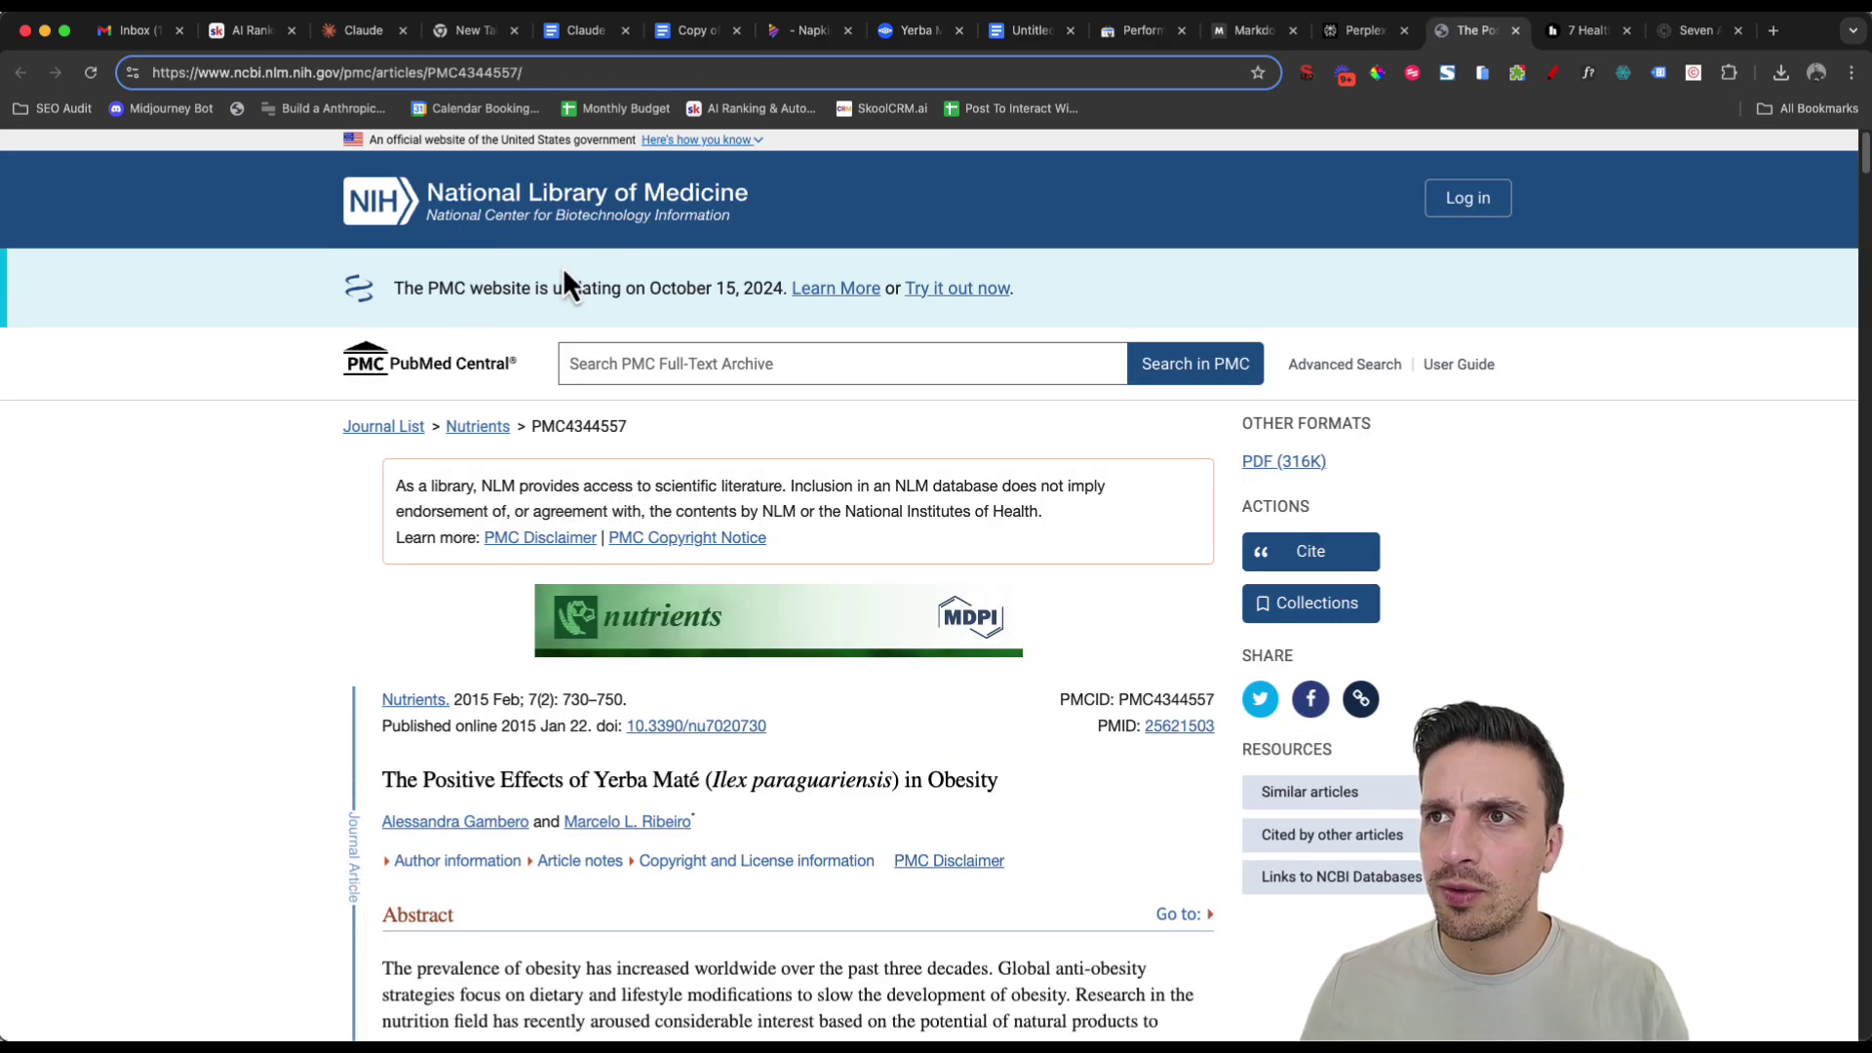
pyautogui.click(700, 76)
pyautogui.press('cmd+c')
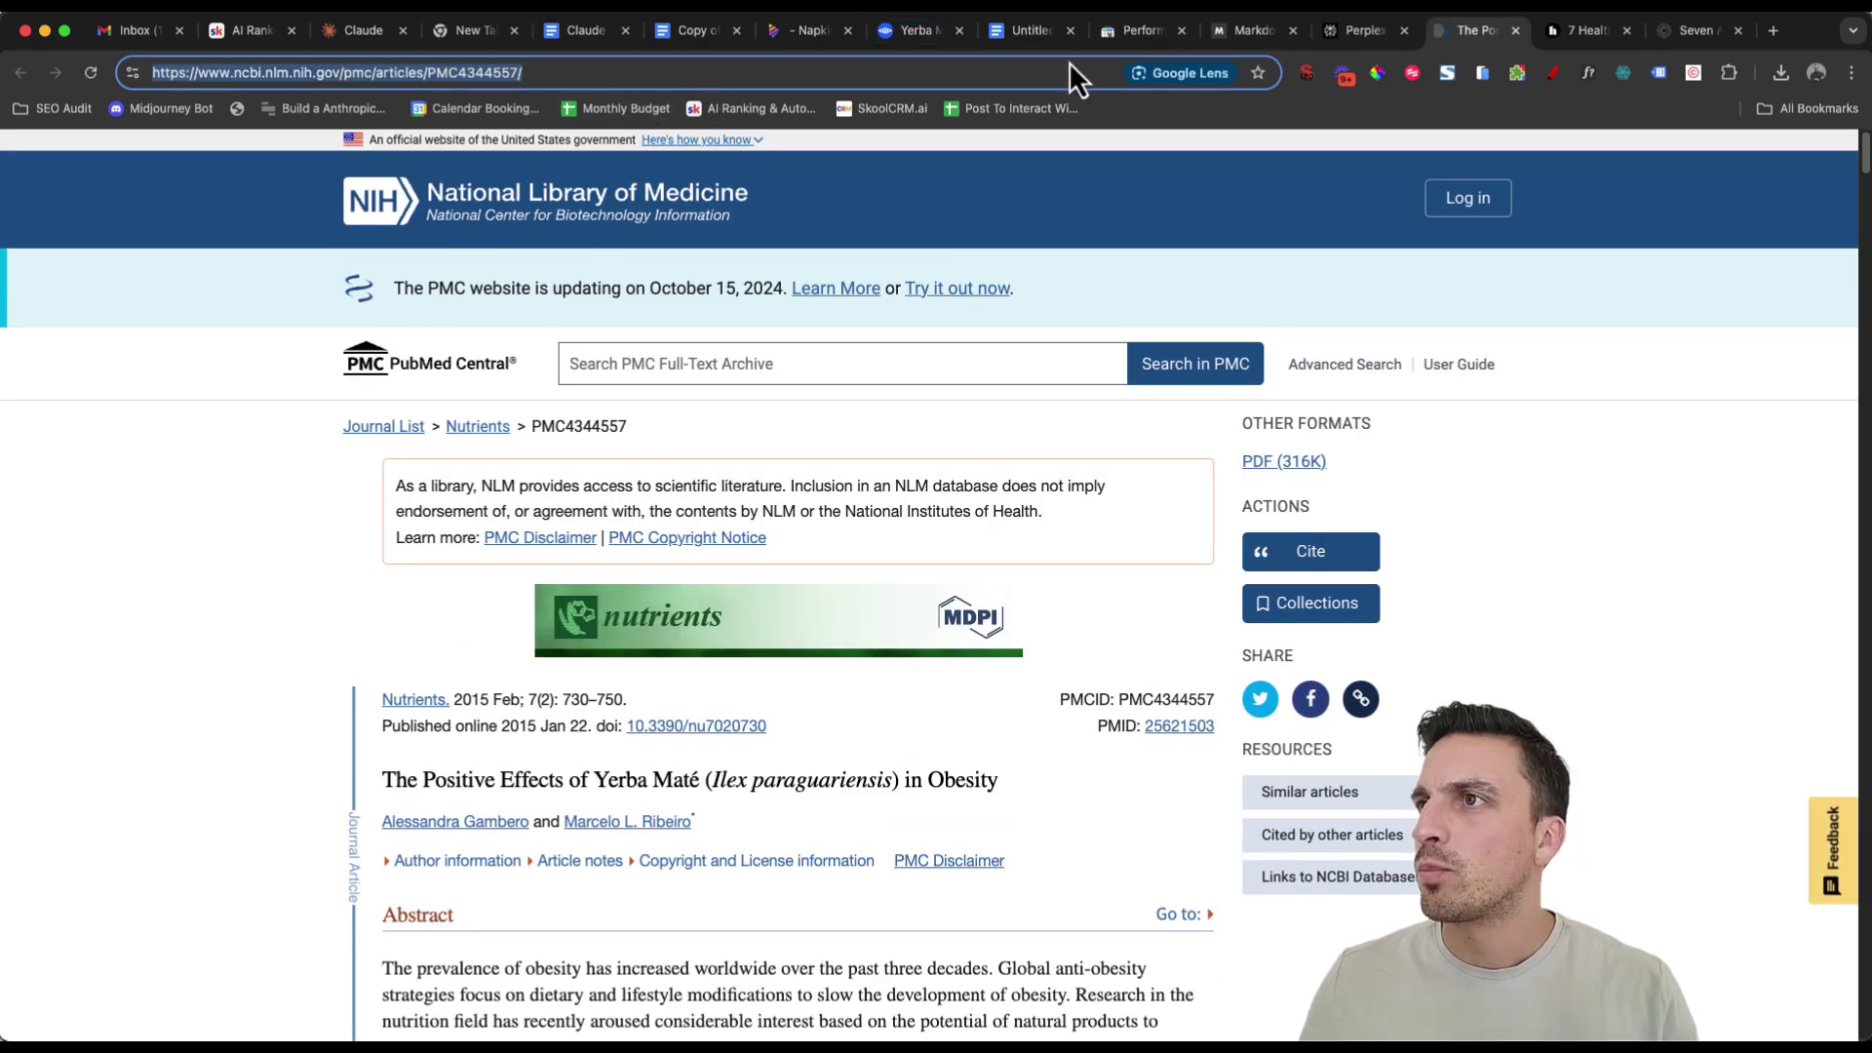
pyautogui.click(722, 31)
pyautogui.moveTo(933, 524); pyautogui.dragTo(913, 517)
pyautogui.press('cmd+v')
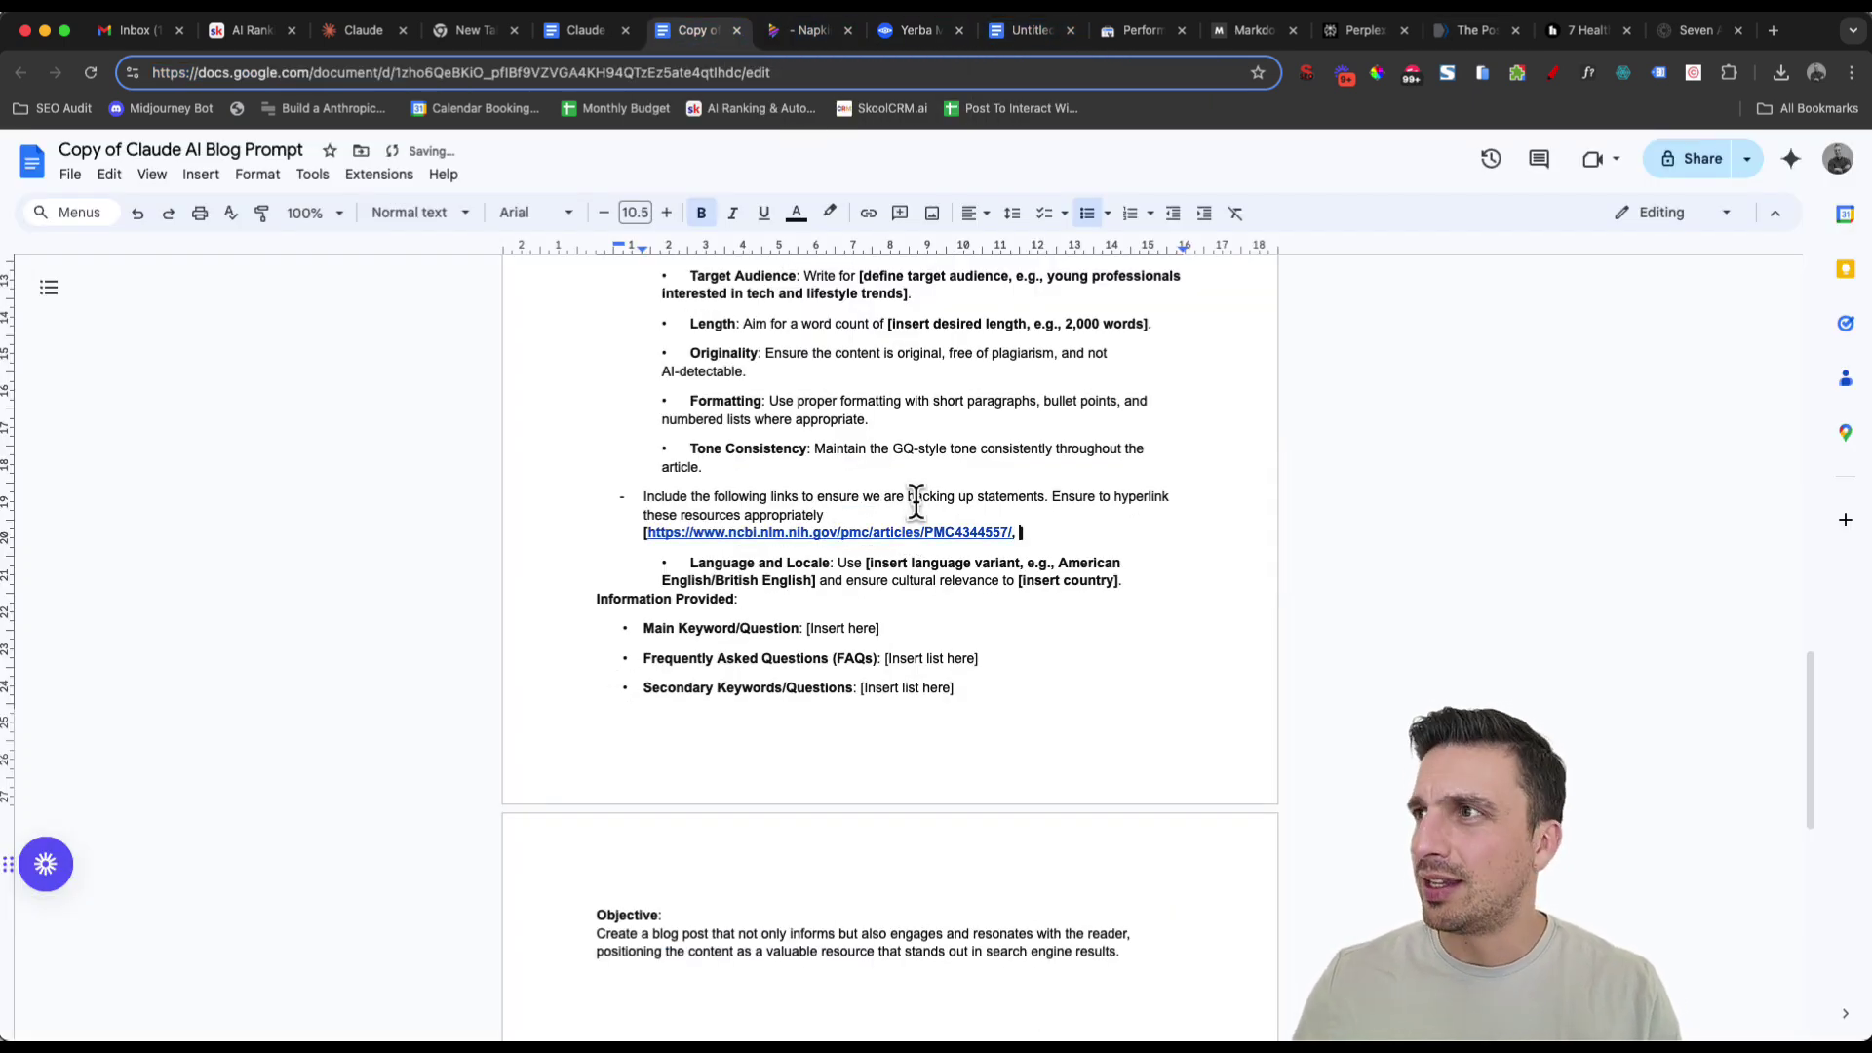
pyautogui.click(1566, 35)
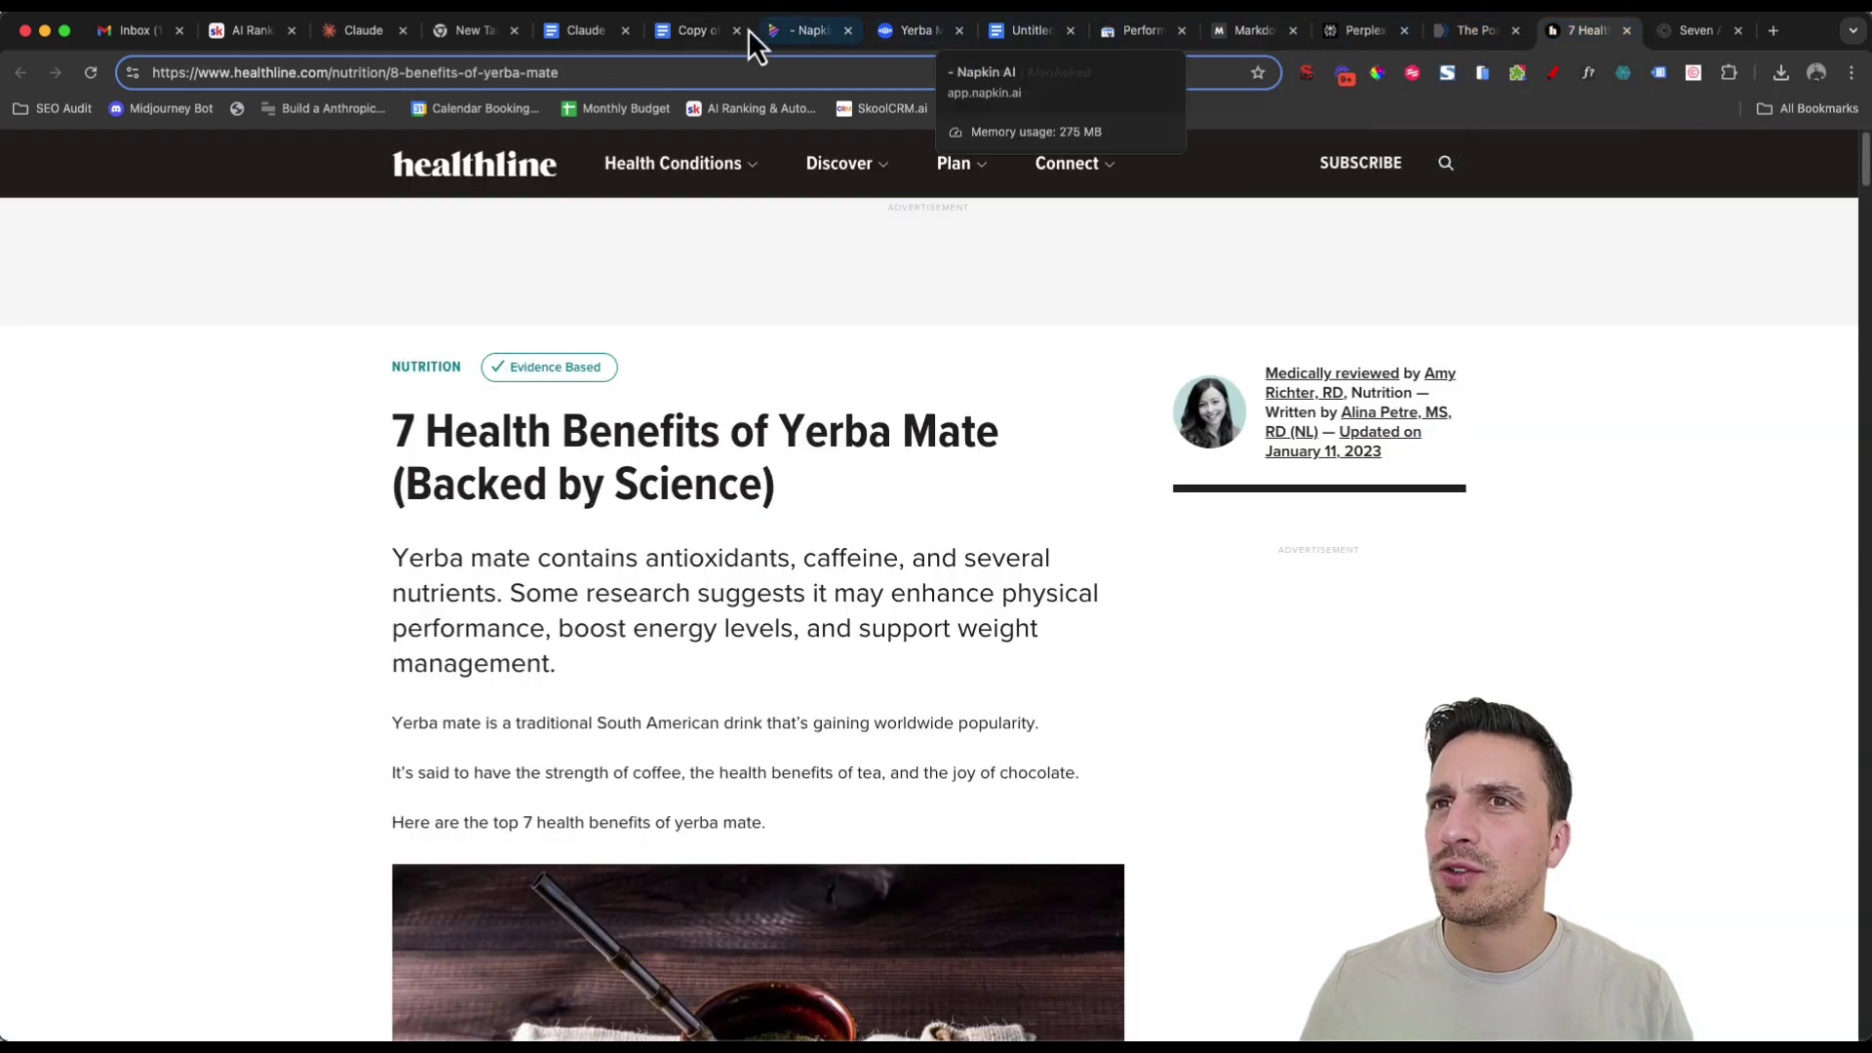
pyautogui.click(718, 64)
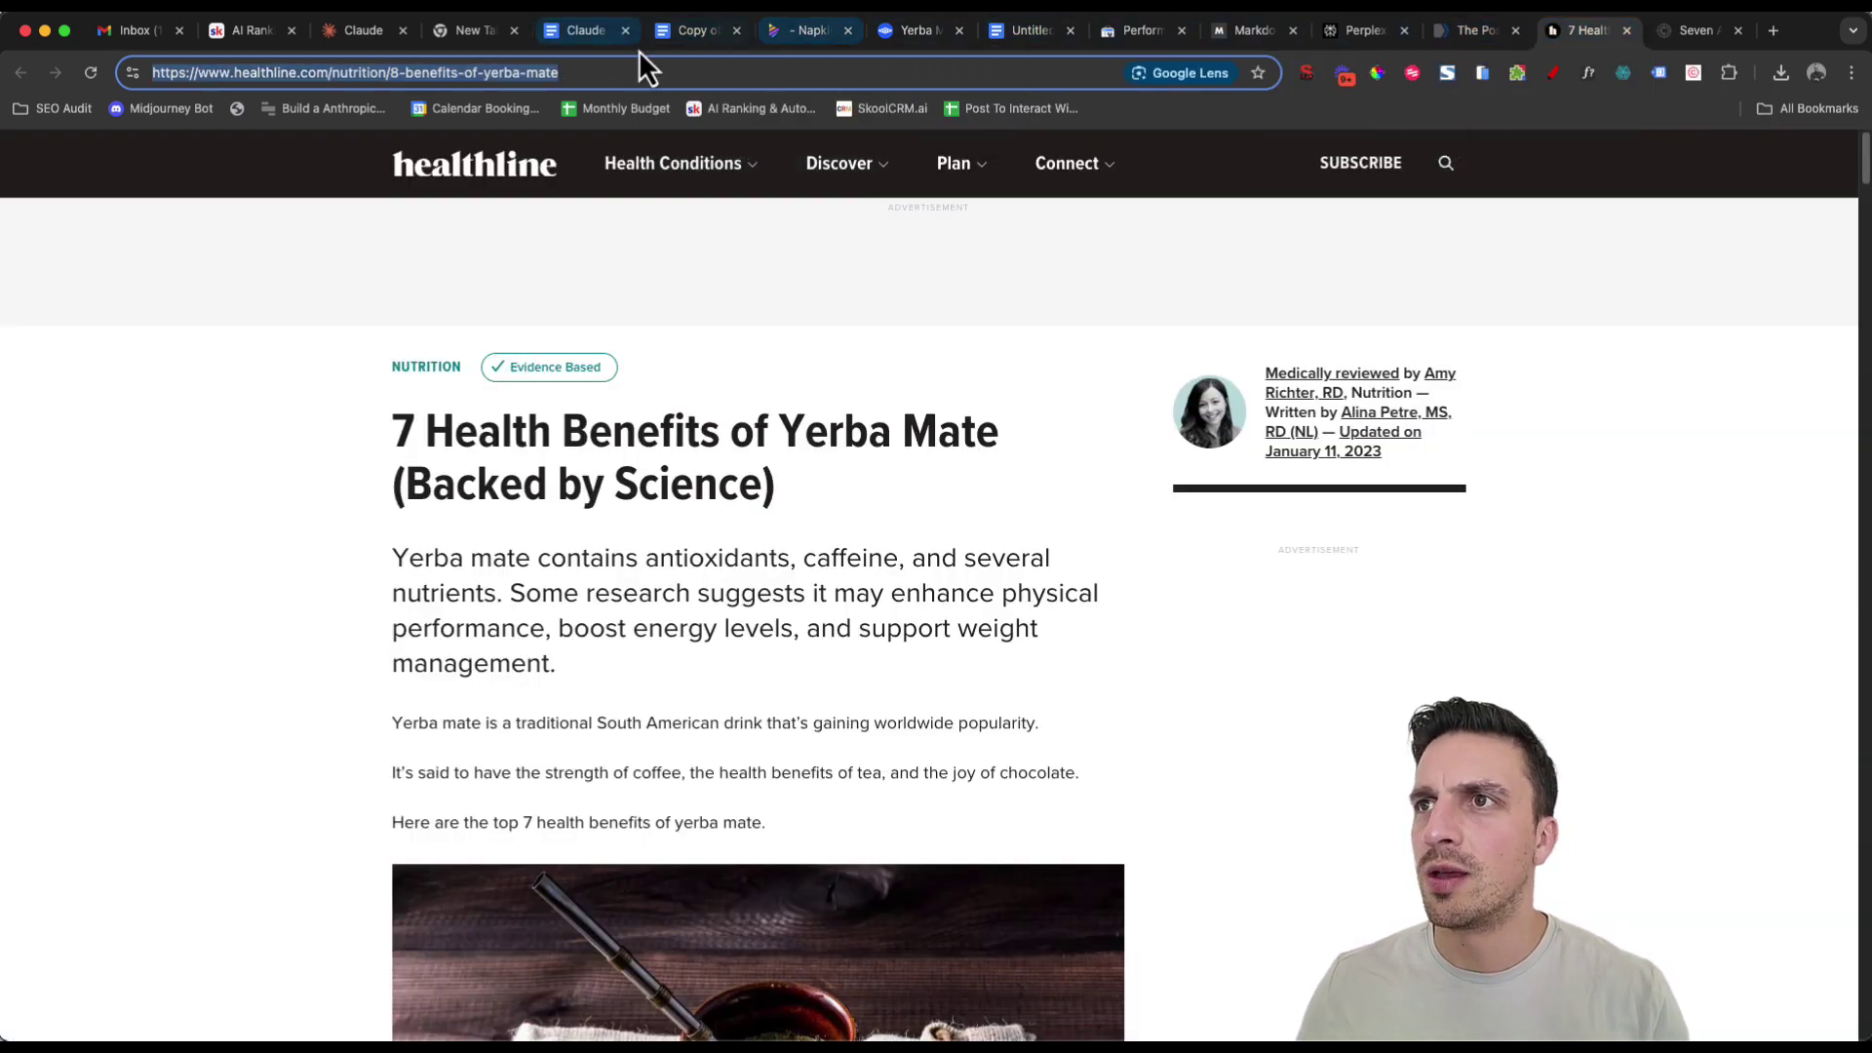
pyautogui.click(690, 37)
# Add the Healthline link, leave the language as English/British English, and set the country to Australia.
pyautogui.press('super+v')
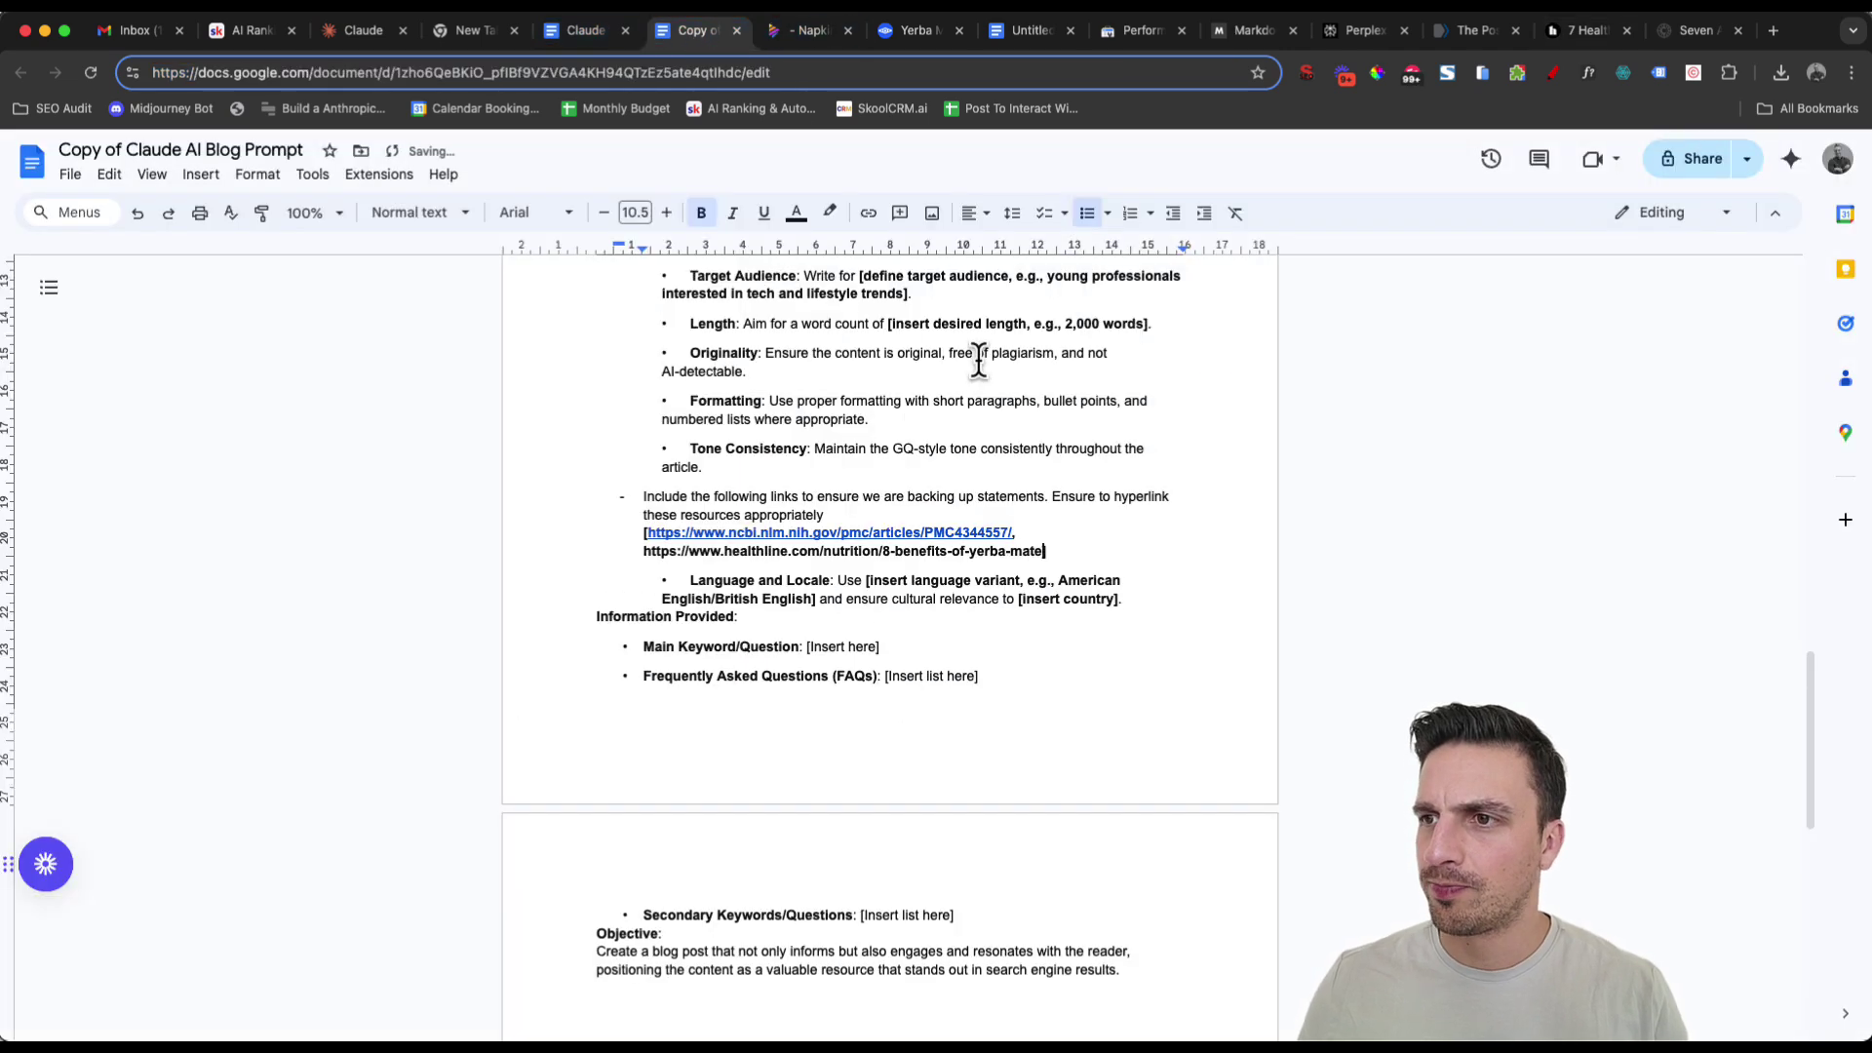
pyautogui.scroll(-1, 975, 596)
pyautogui.moveTo(869, 554); pyautogui.dragTo(1131, 539)
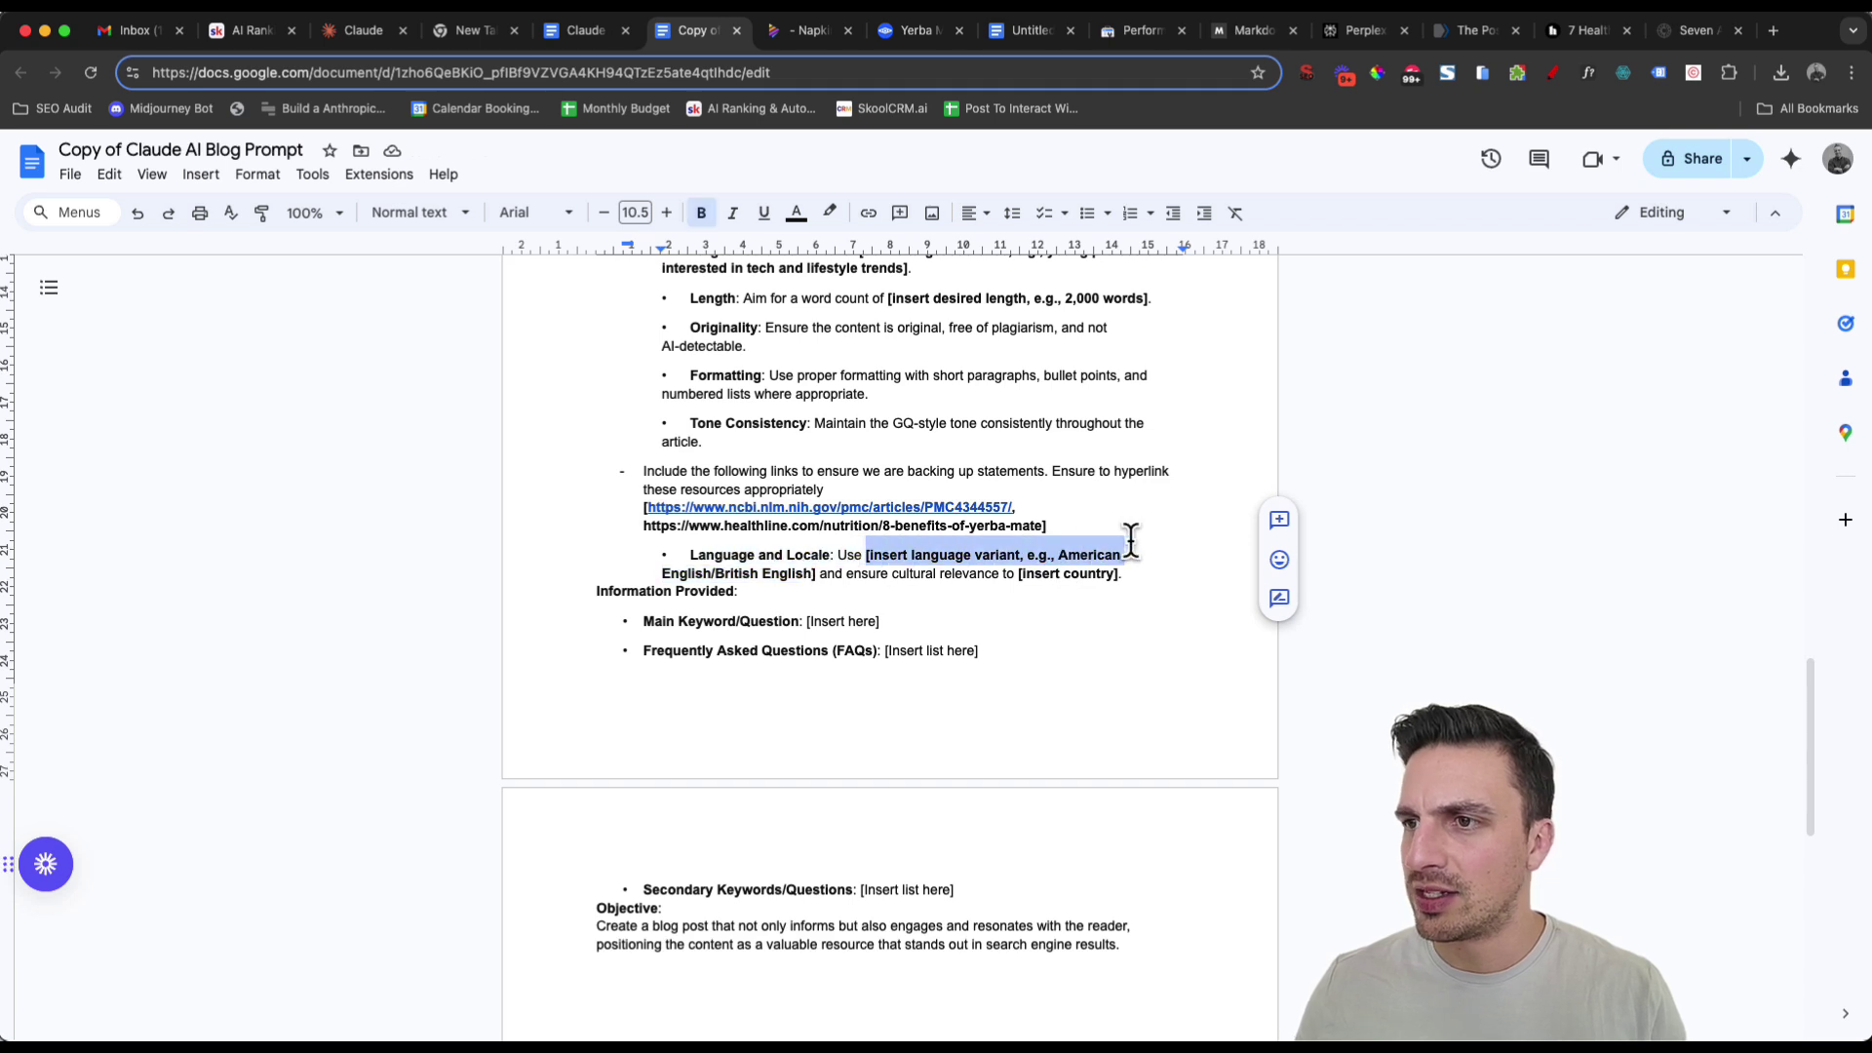
pyautogui.press('BackSpace')
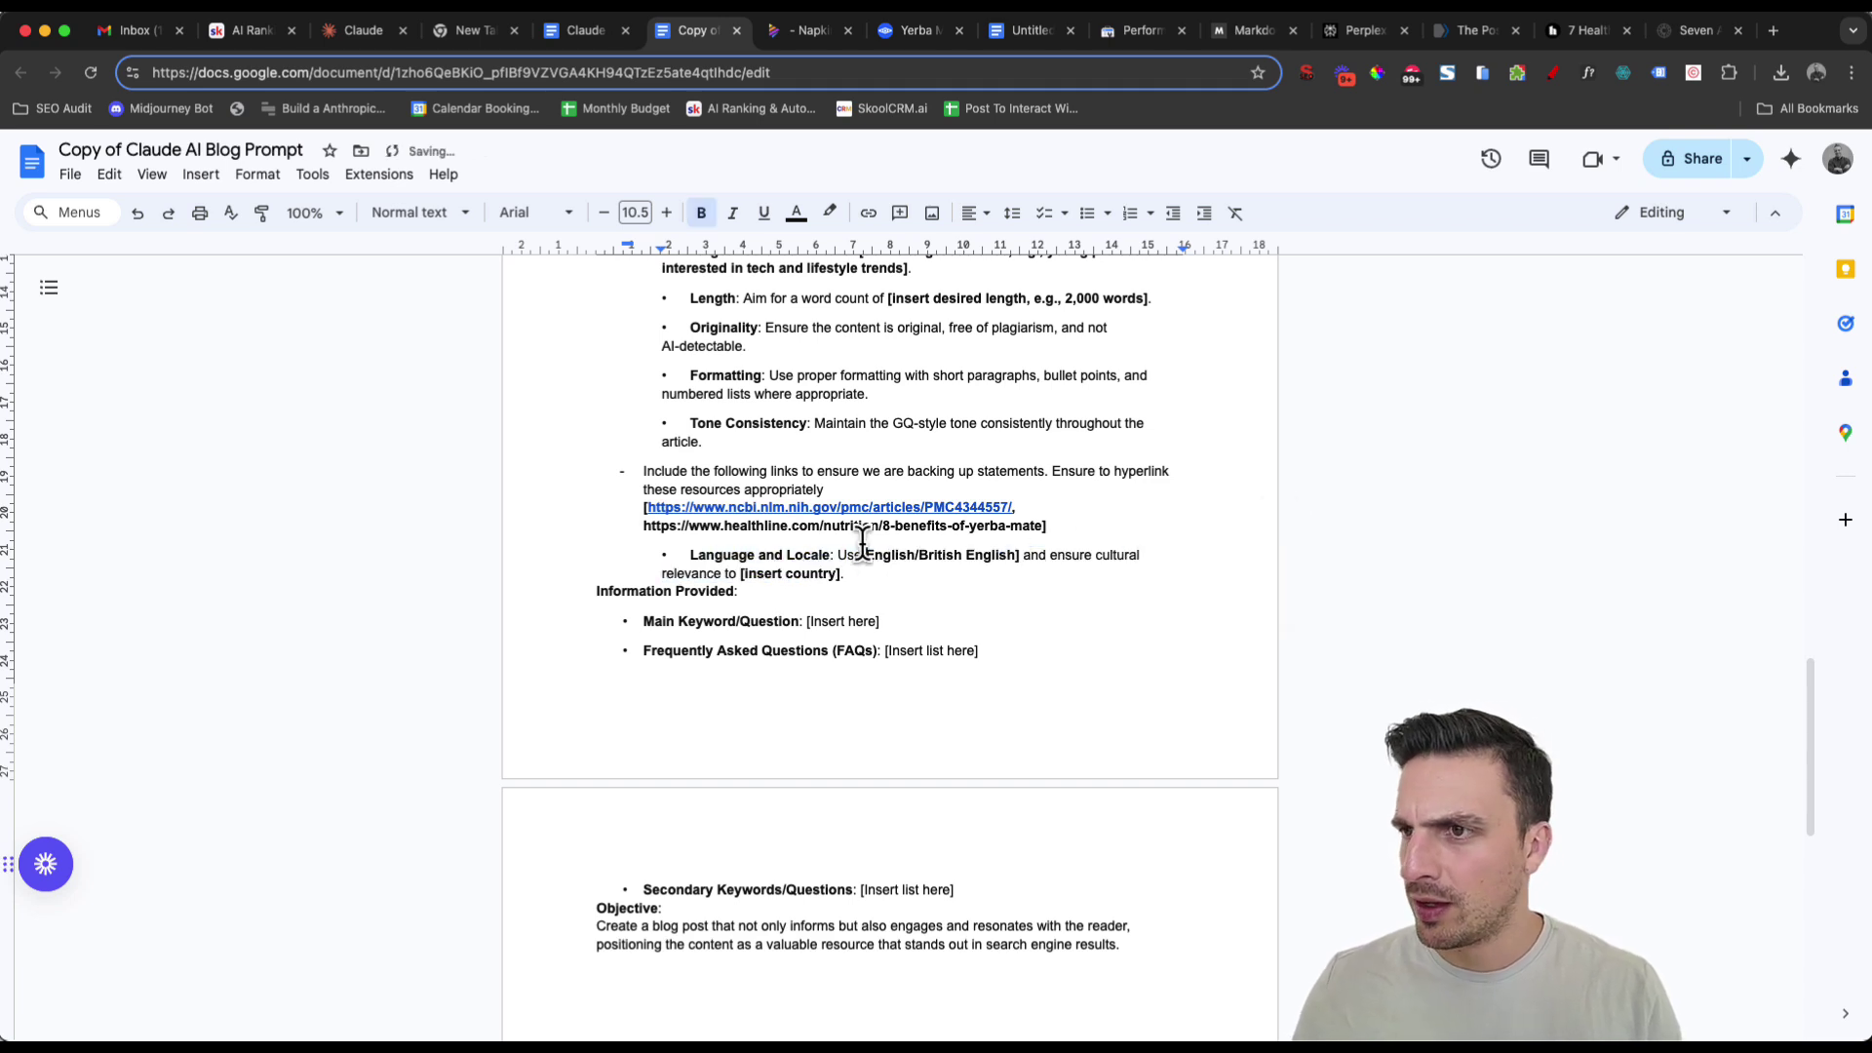
pyautogui.moveTo(836, 573); pyautogui.dragTo(751, 575)
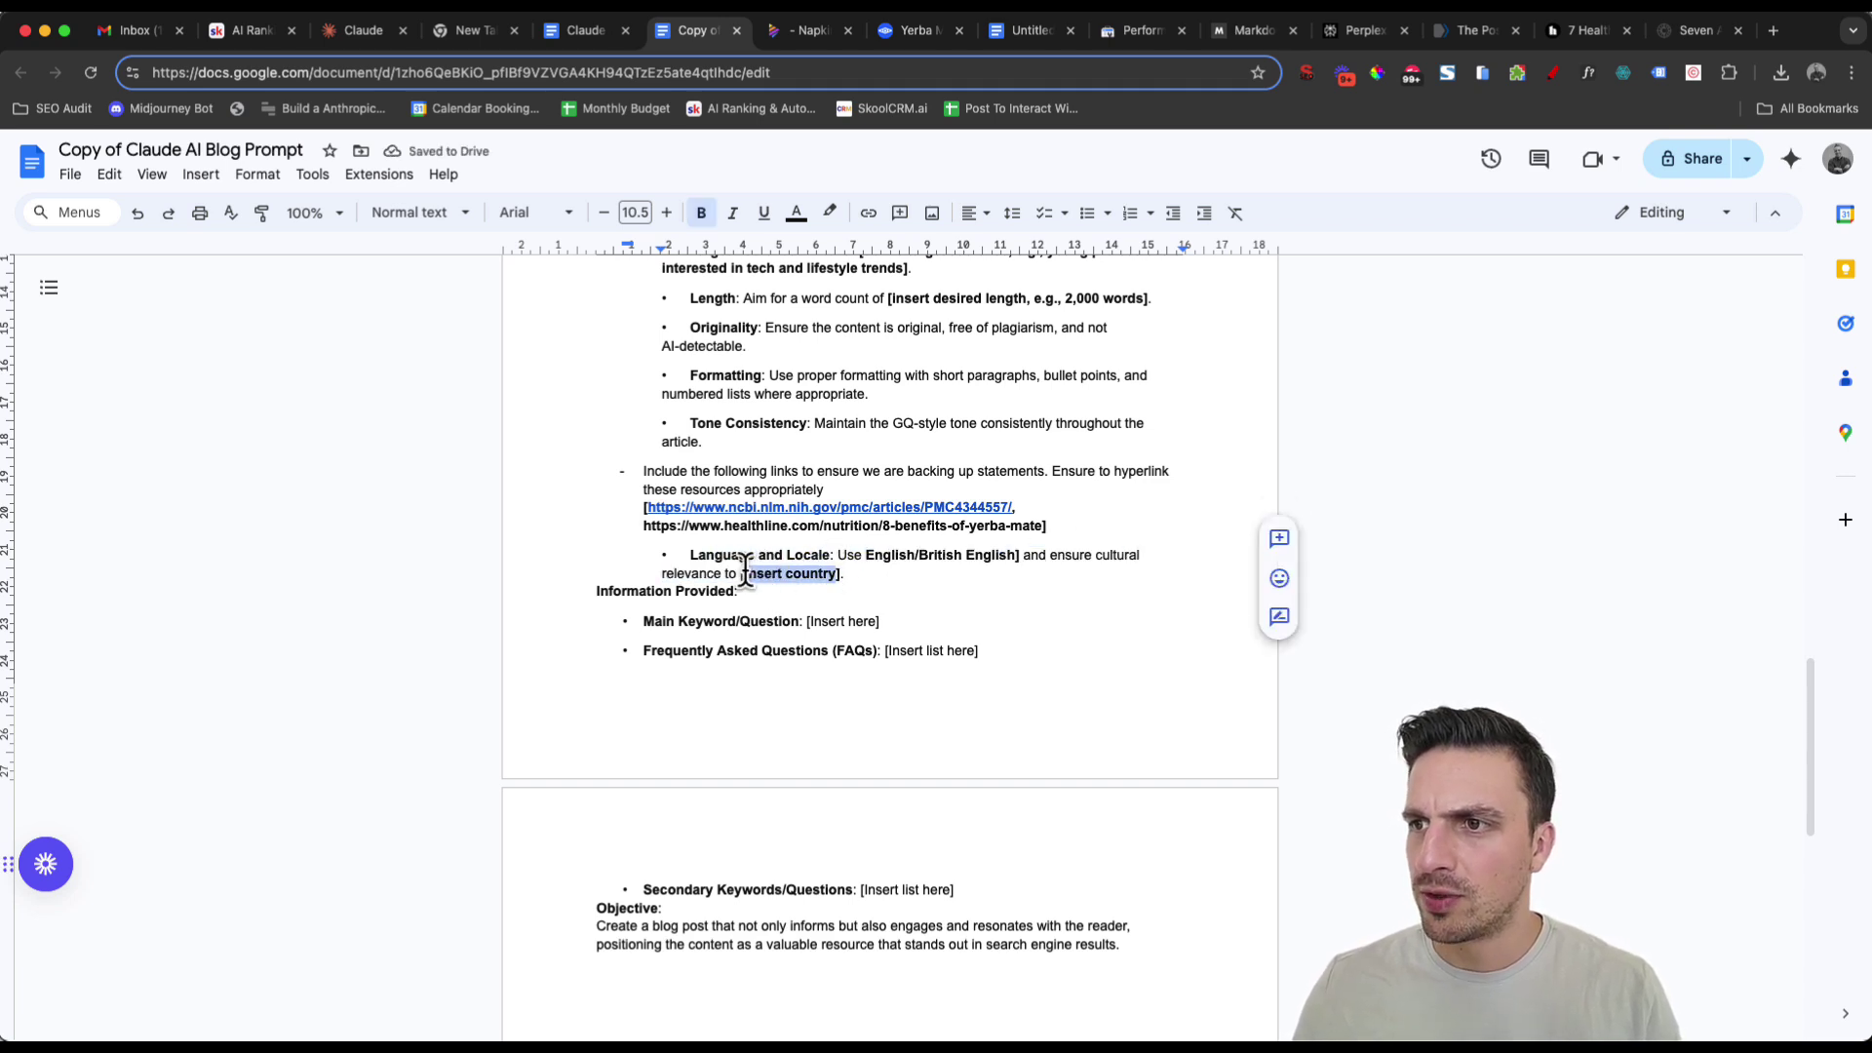
pyautogui.write('Australia')
# Enter the yerba mate keyword and fill the FAQs placeholders with 'attached'.
pyautogui.scroll(-2, 840, 543)
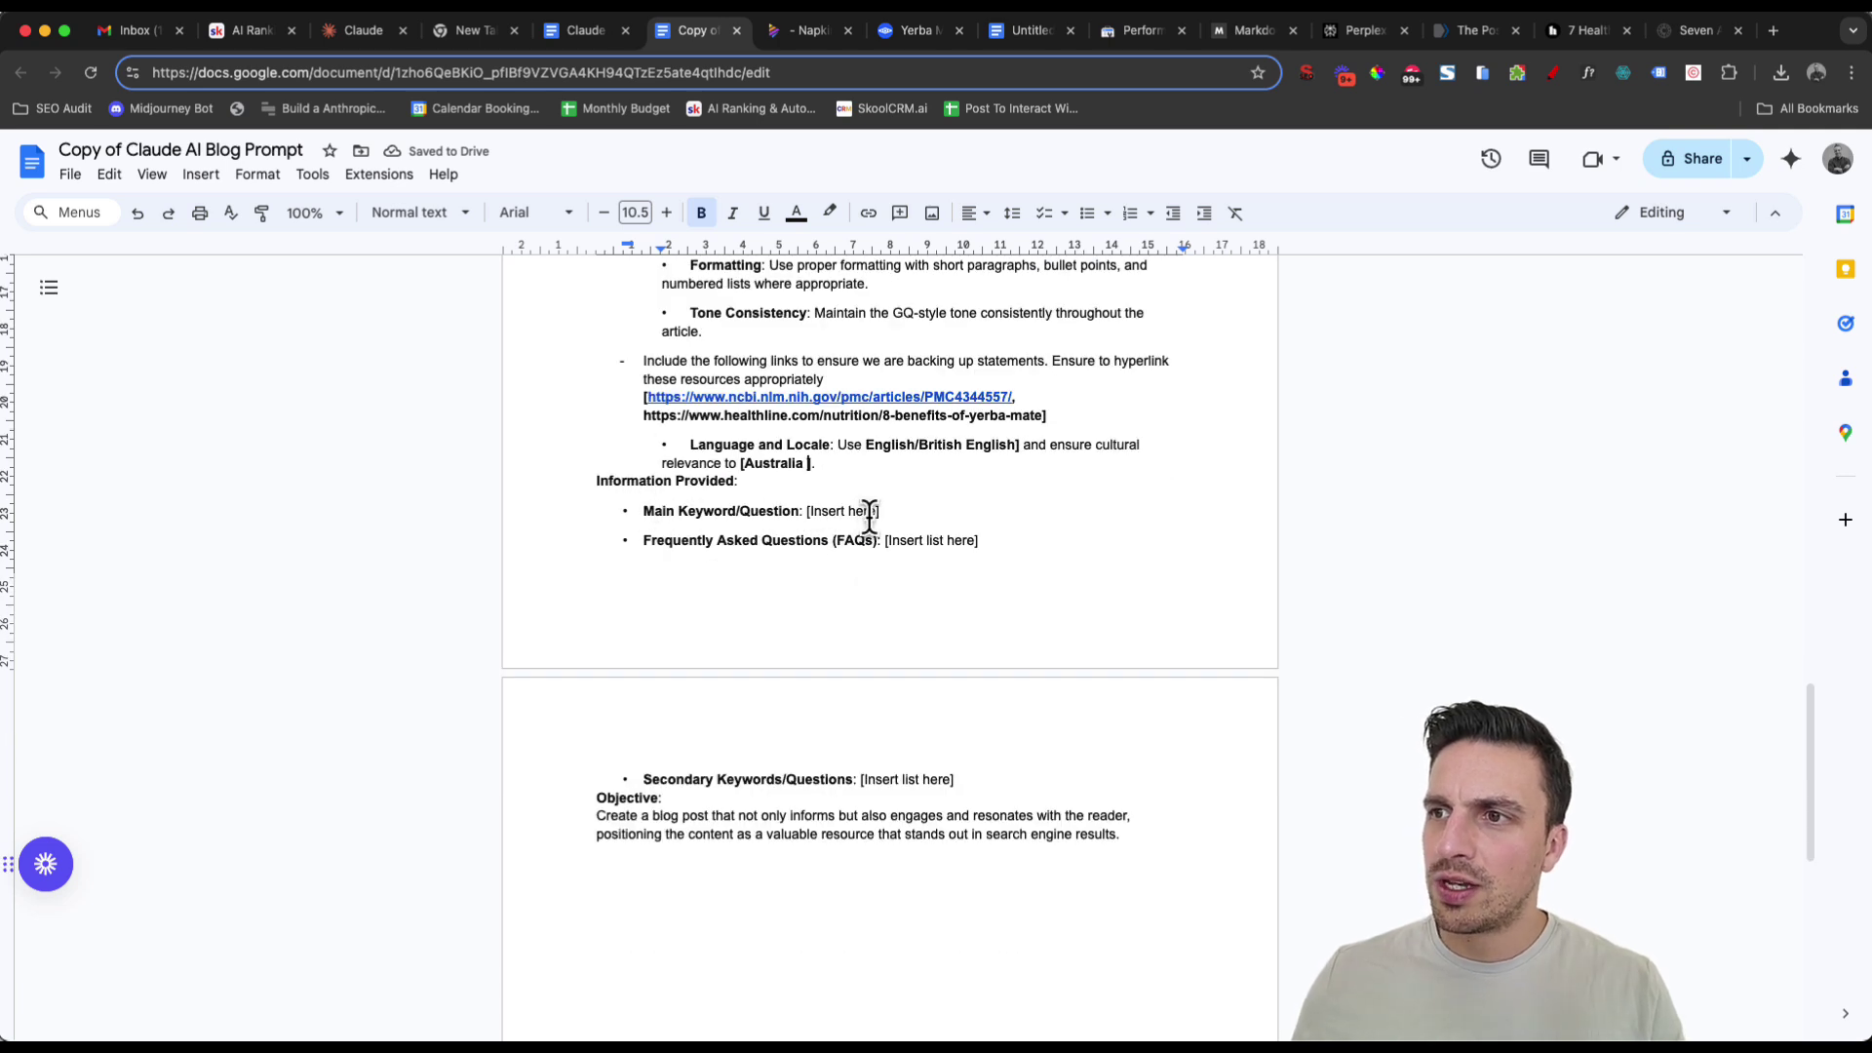
pyautogui.moveTo(881, 511); pyautogui.dragTo(813, 514)
pyautogui.write('Yerba Mate')
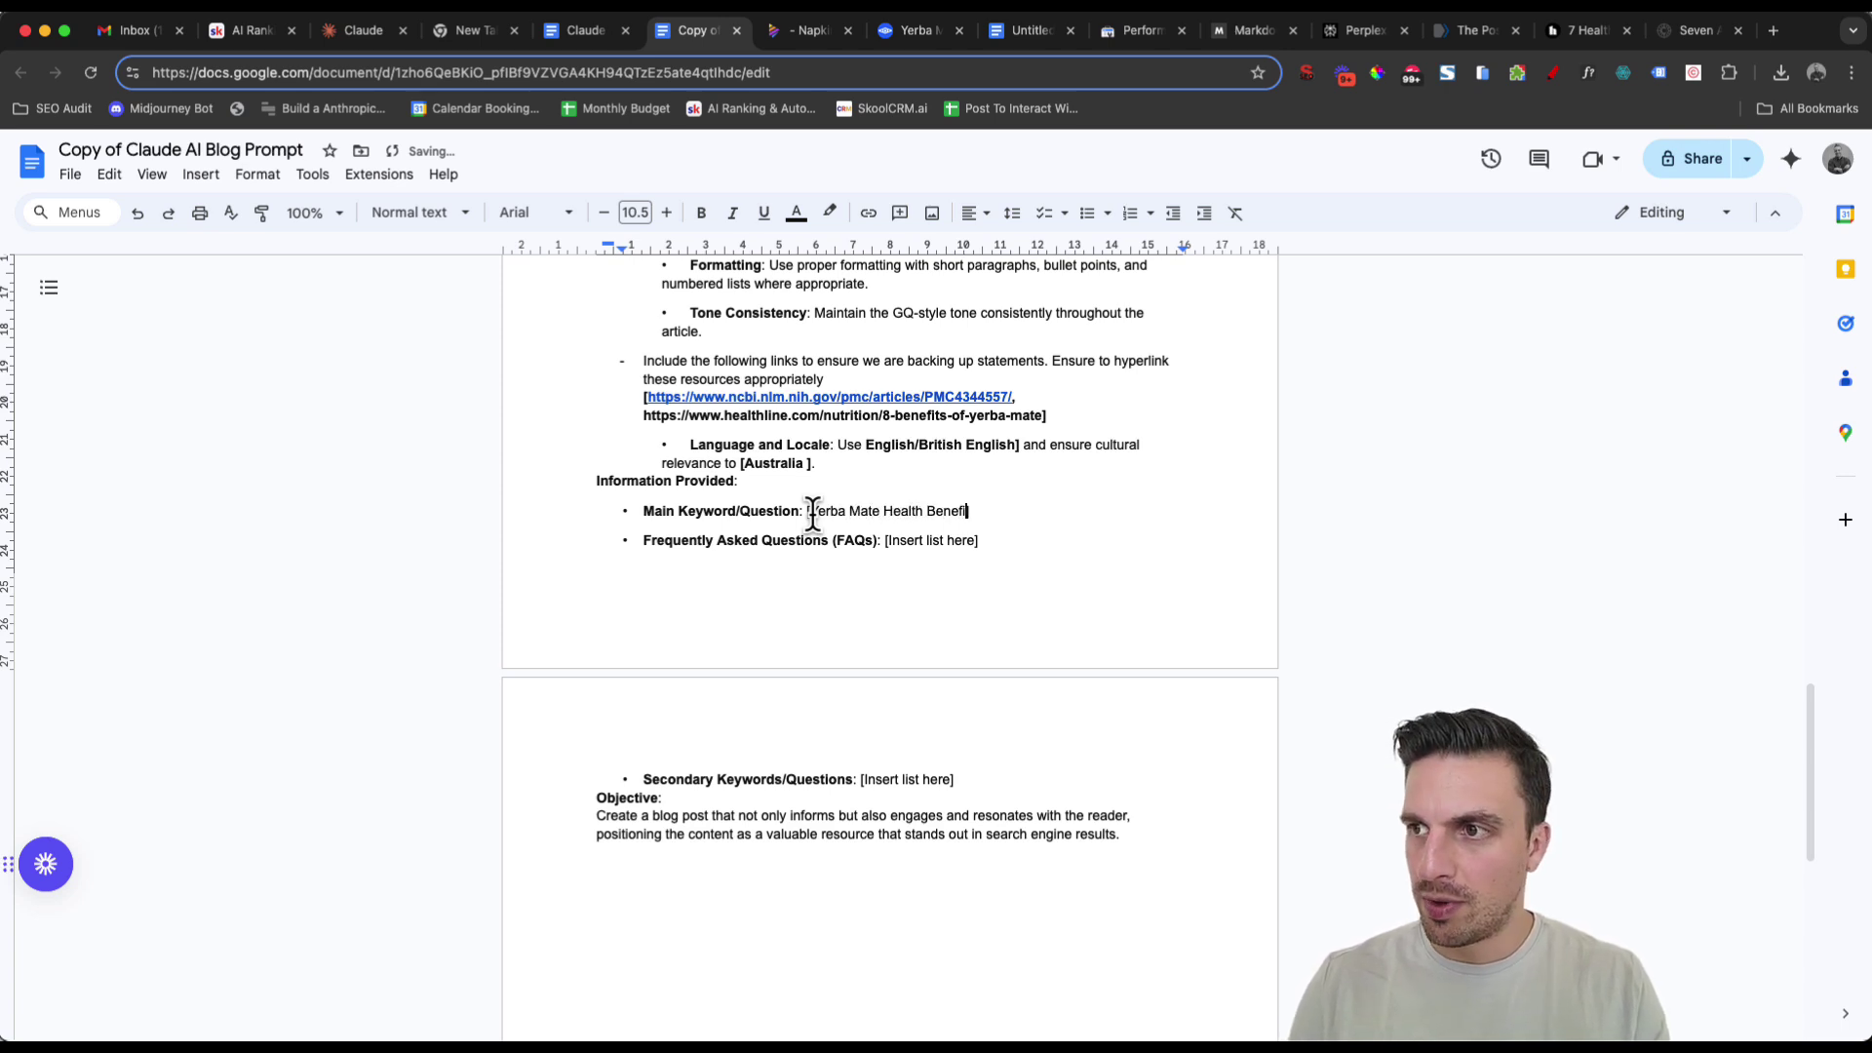
pyautogui.click(804, 543)
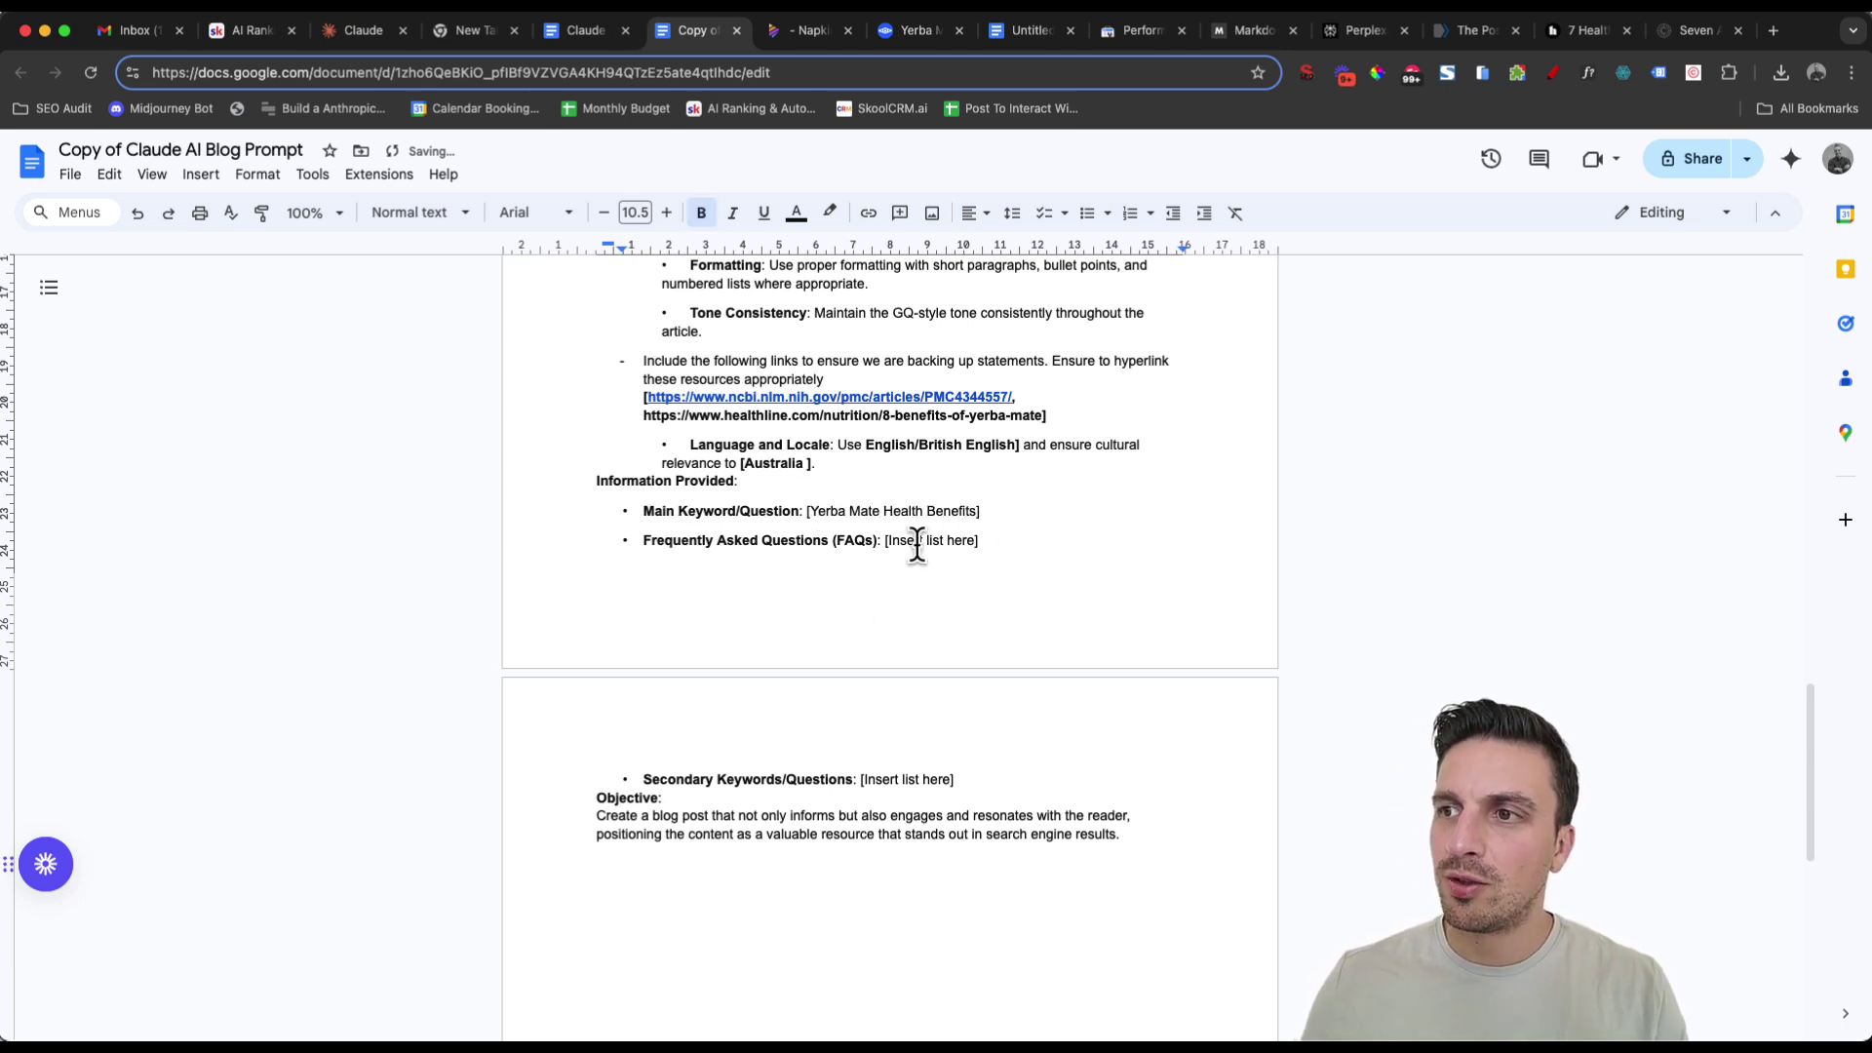
pyautogui.moveTo(975, 541); pyautogui.dragTo(887, 541)
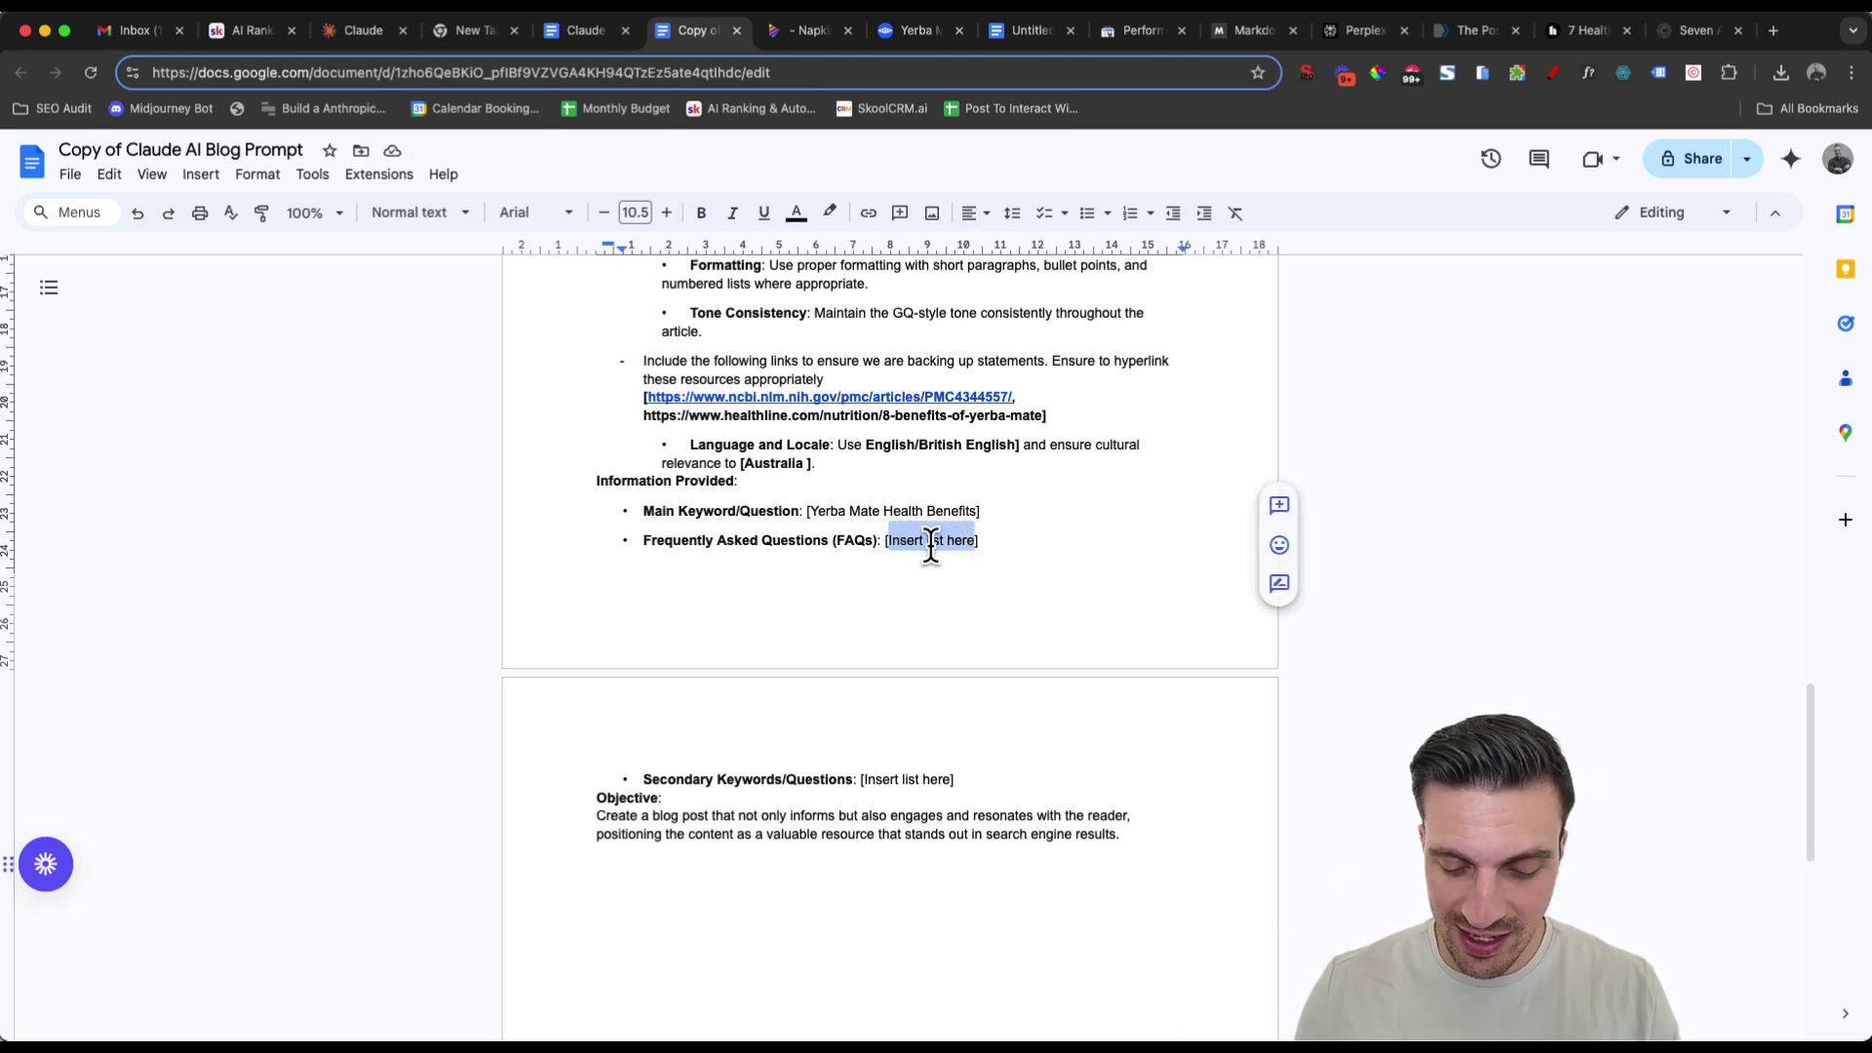
pyautogui.write('Attached')
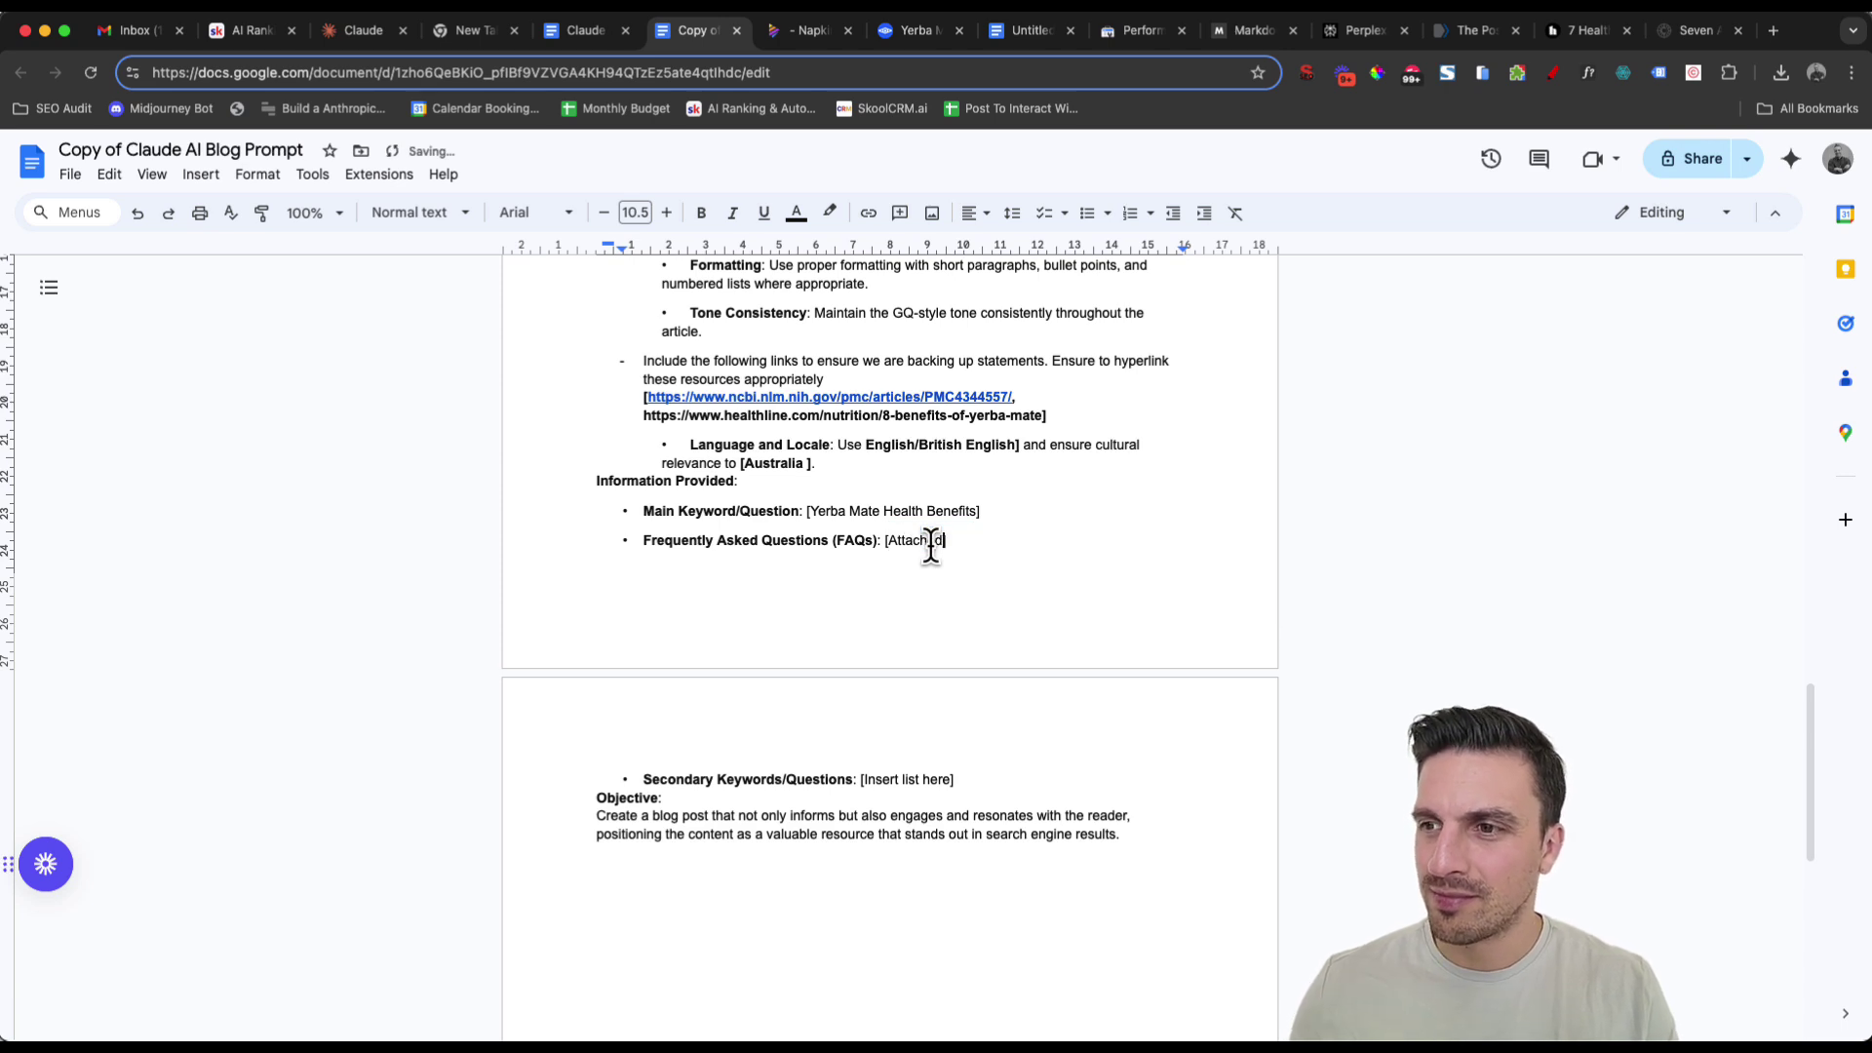
pyautogui.scroll(-3, 931, 546)
pyautogui.moveTo(951, 497); pyautogui.dragTo(867, 497)
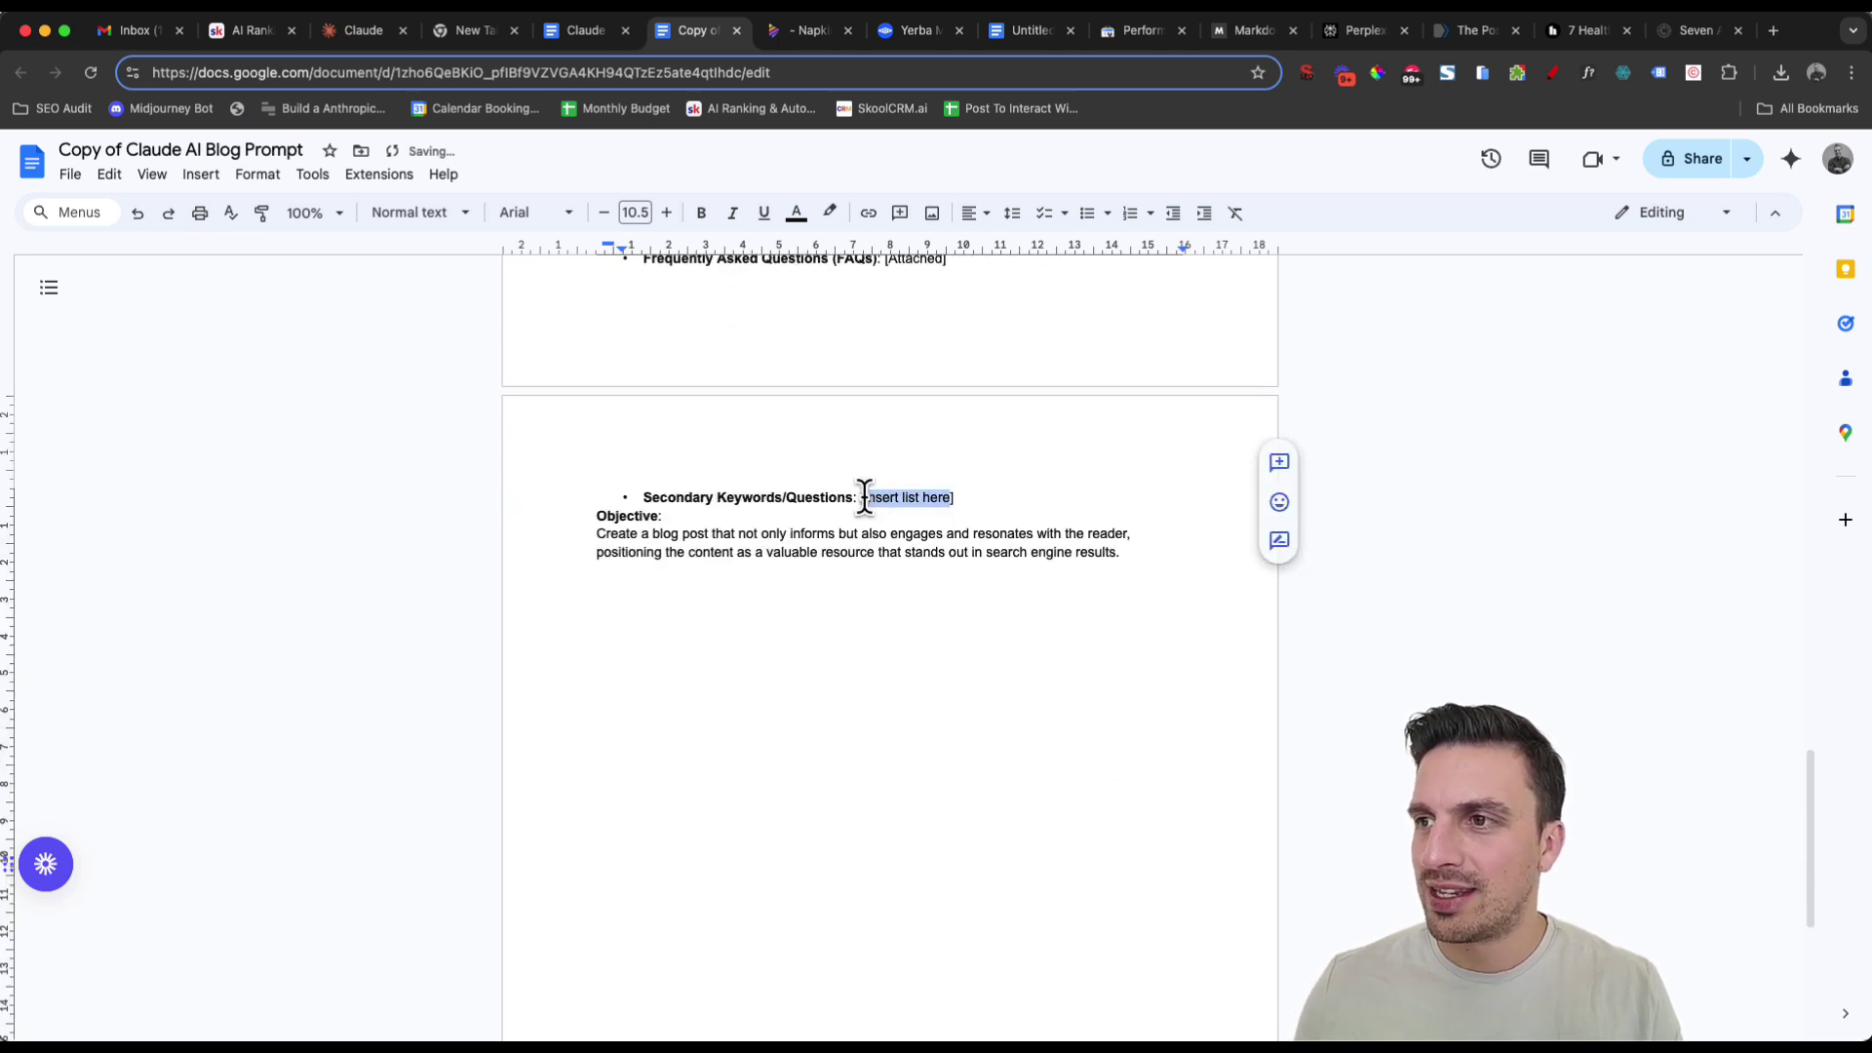
pyautogui.write('a')
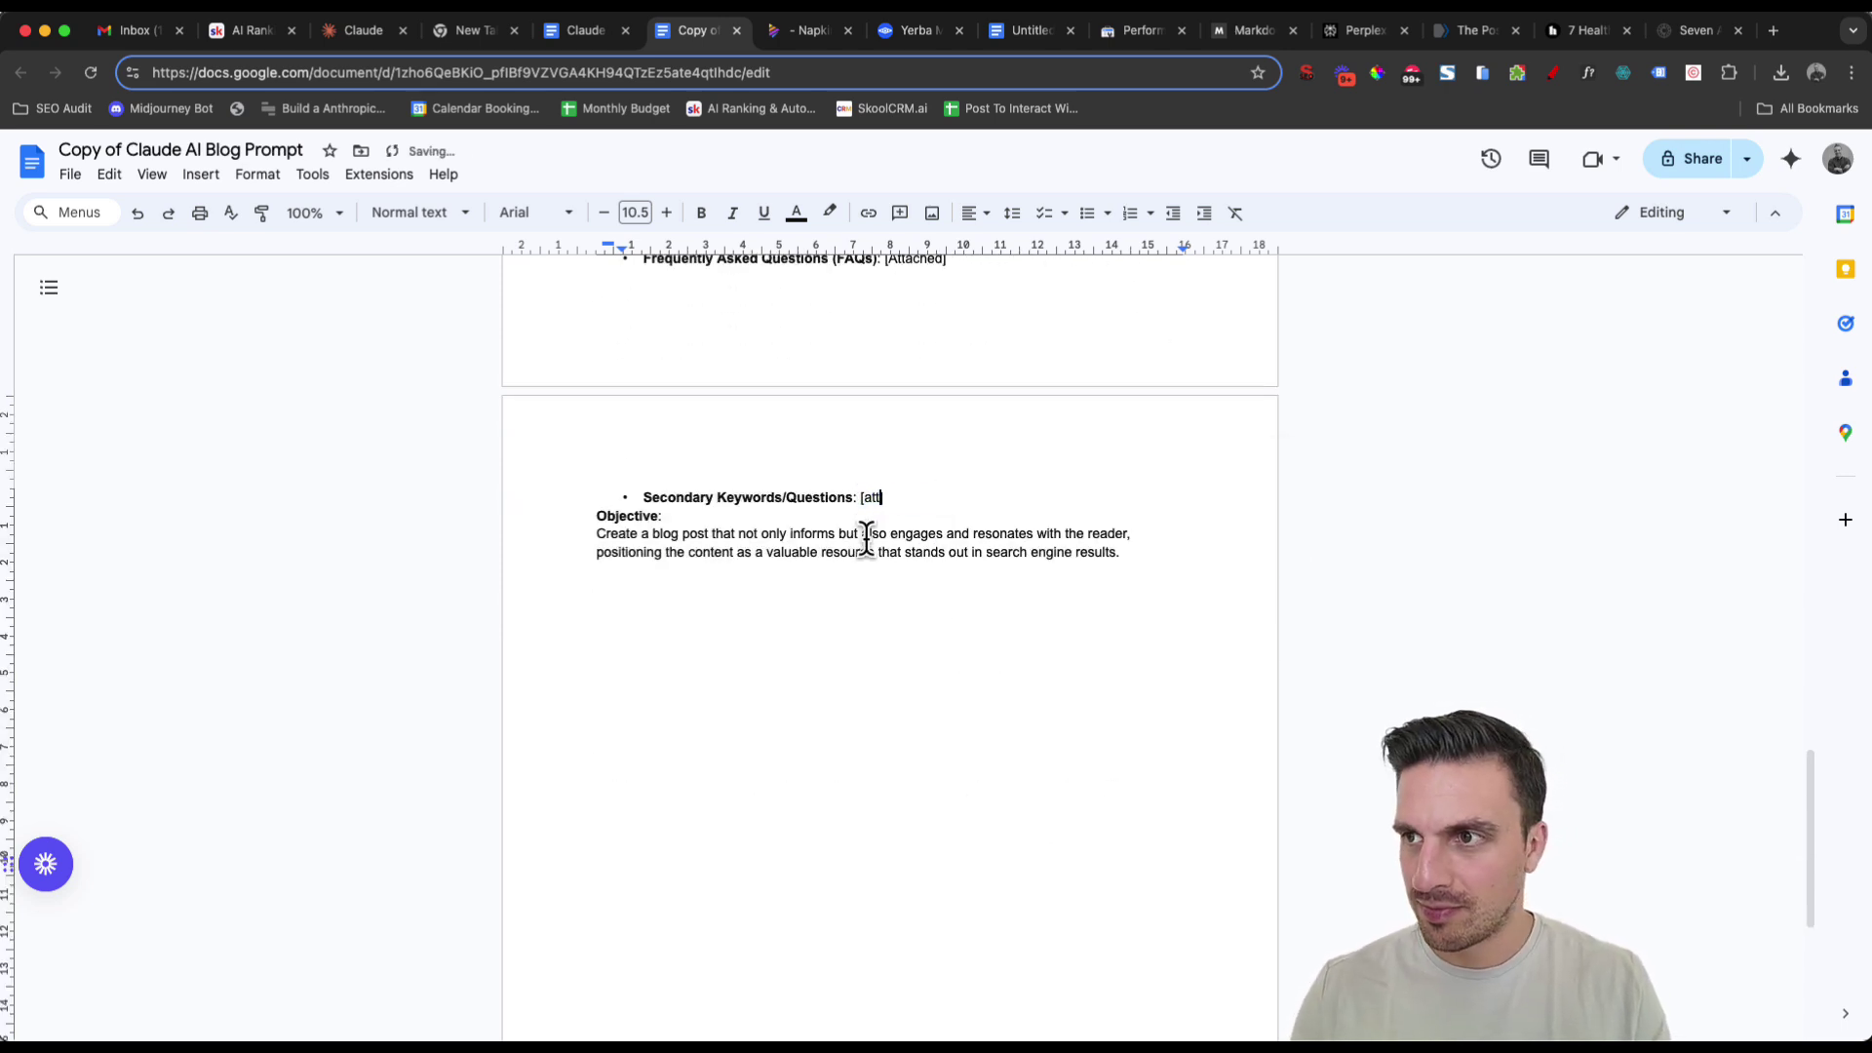
pyautogui.write('ttached')
# Select the entire completed blog prompt for copying.
pyautogui.scroll(7, 867, 540)
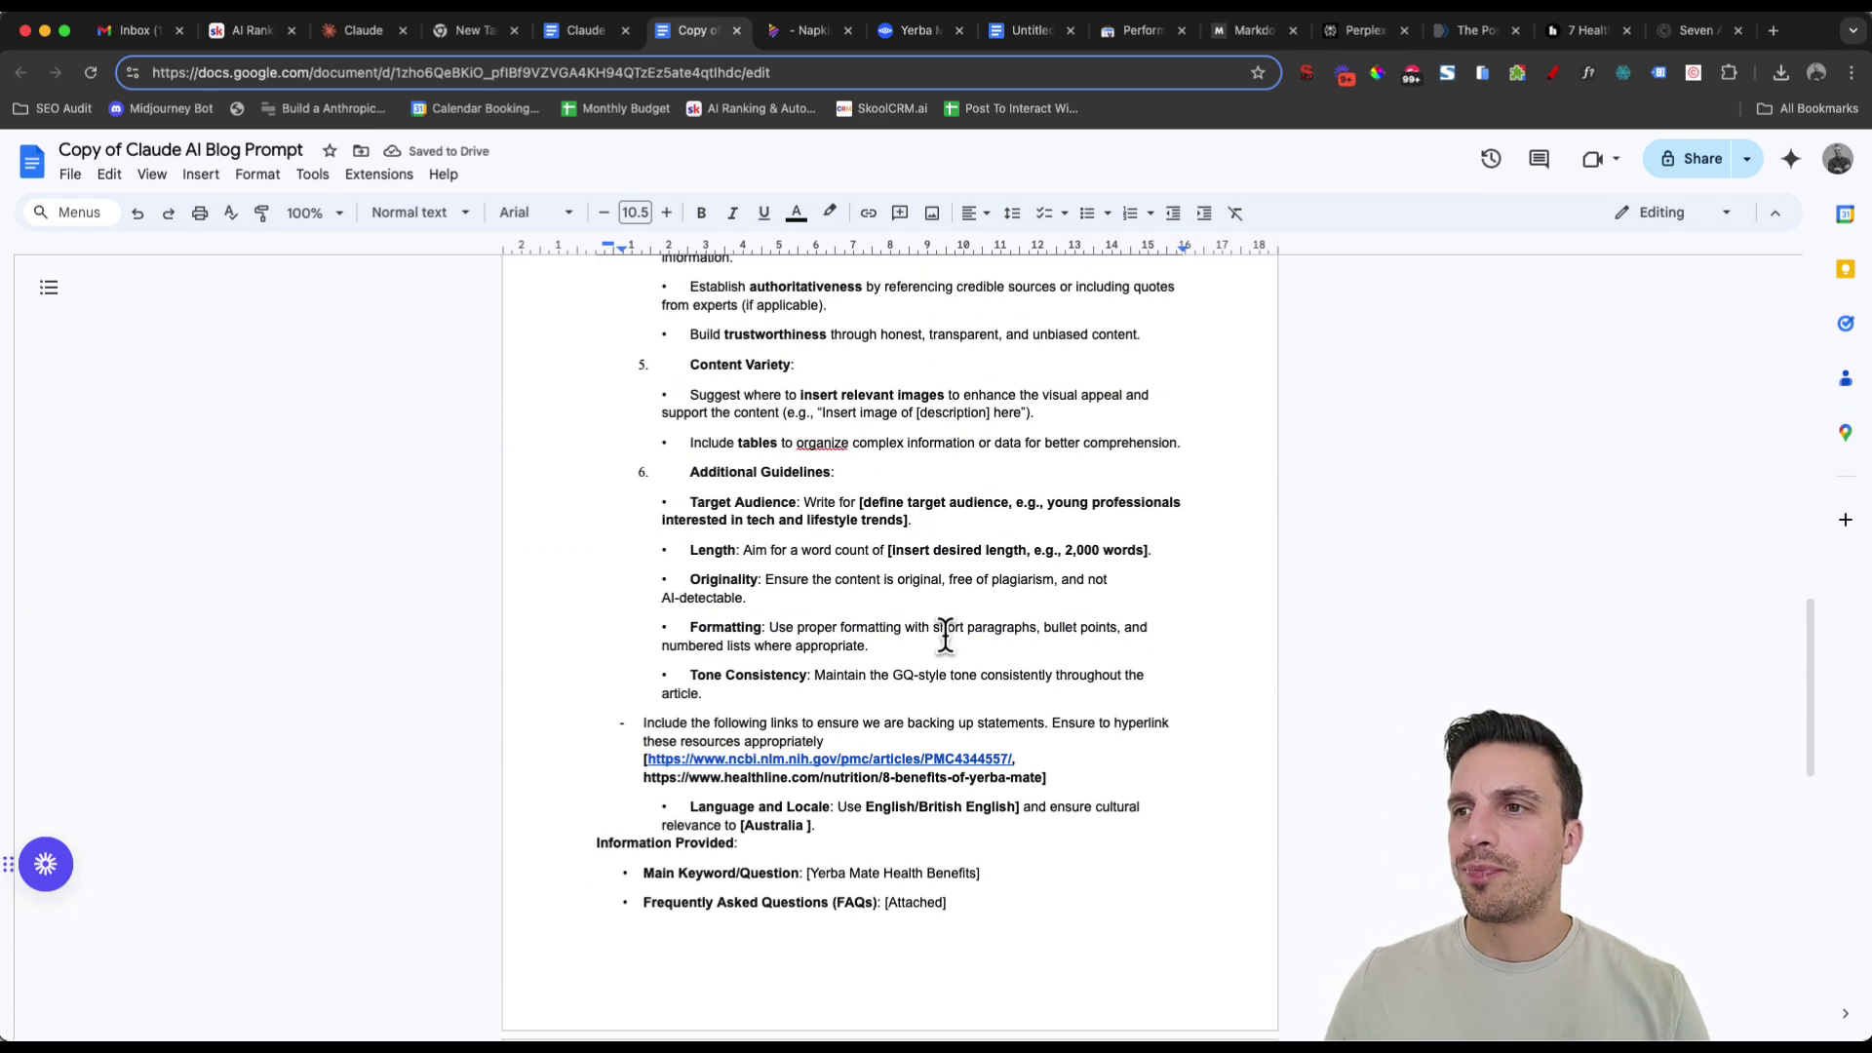
pyautogui.scroll(1, 909, 510)
pyautogui.scroll(3, 909, 510)
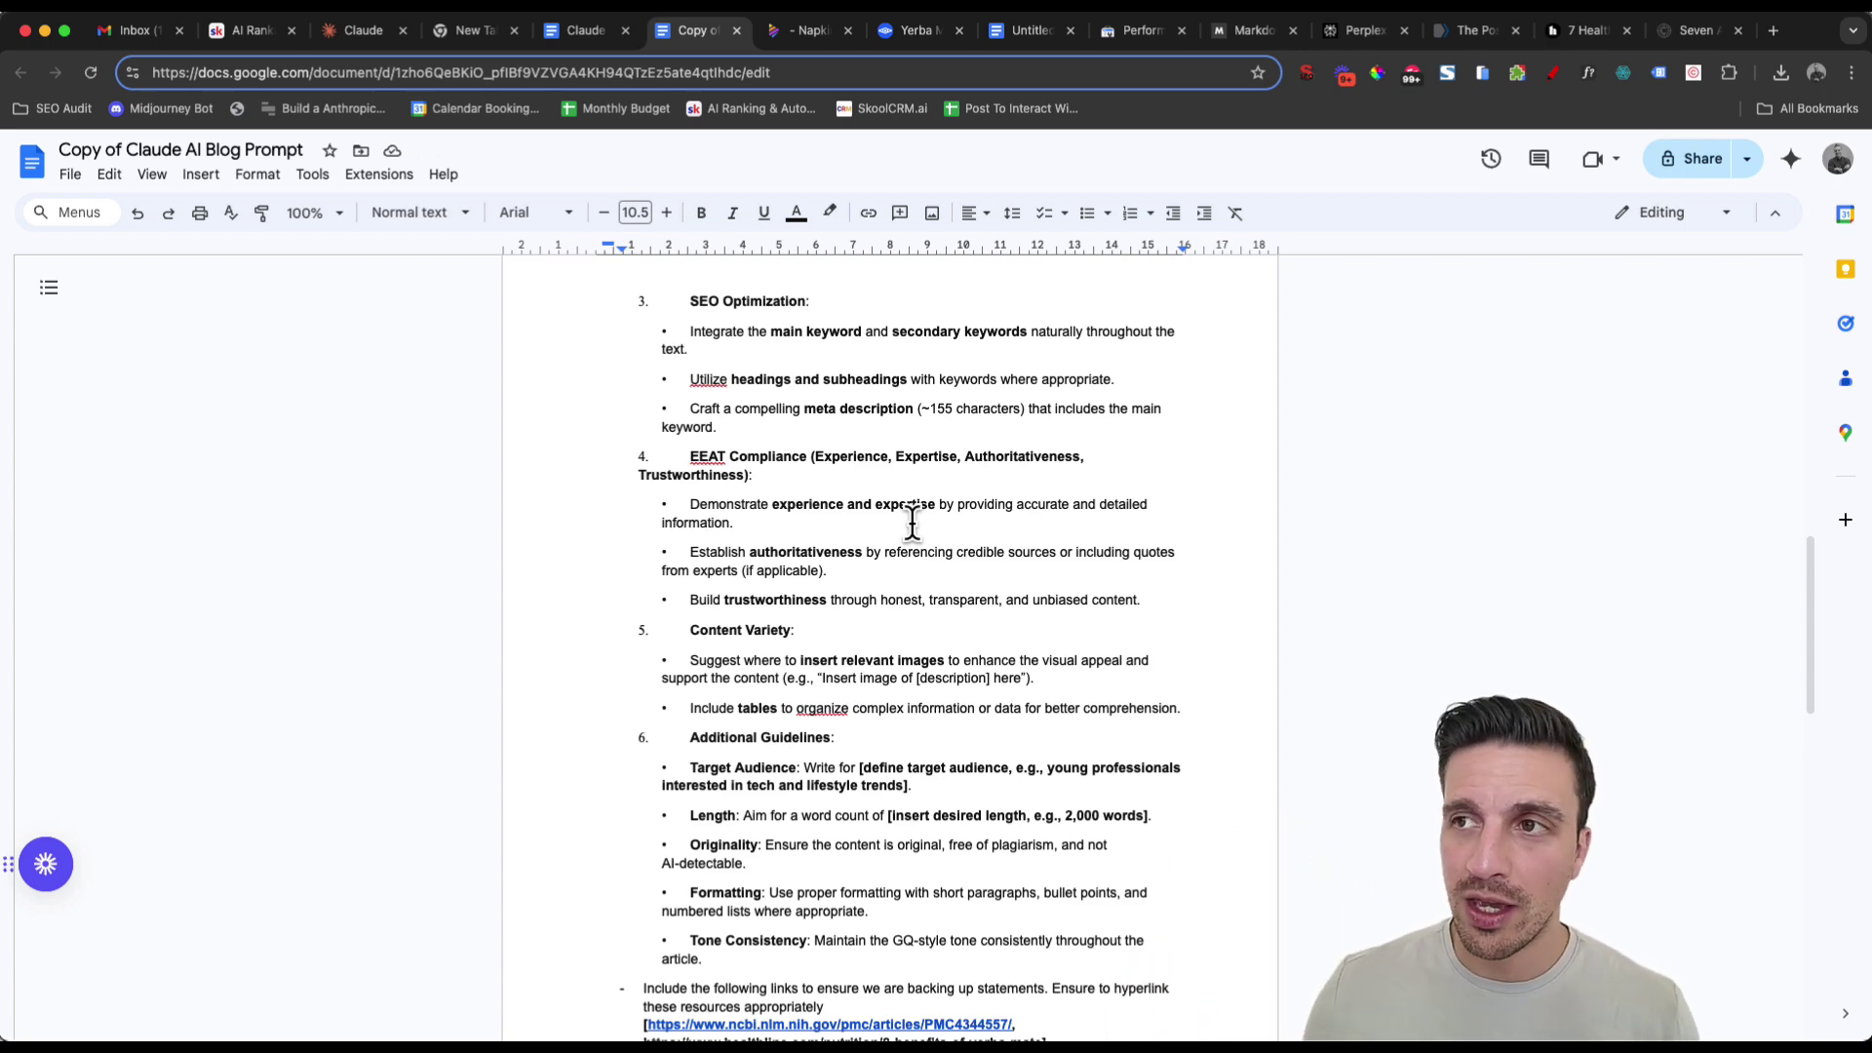
pyautogui.scroll(10, 911, 468)
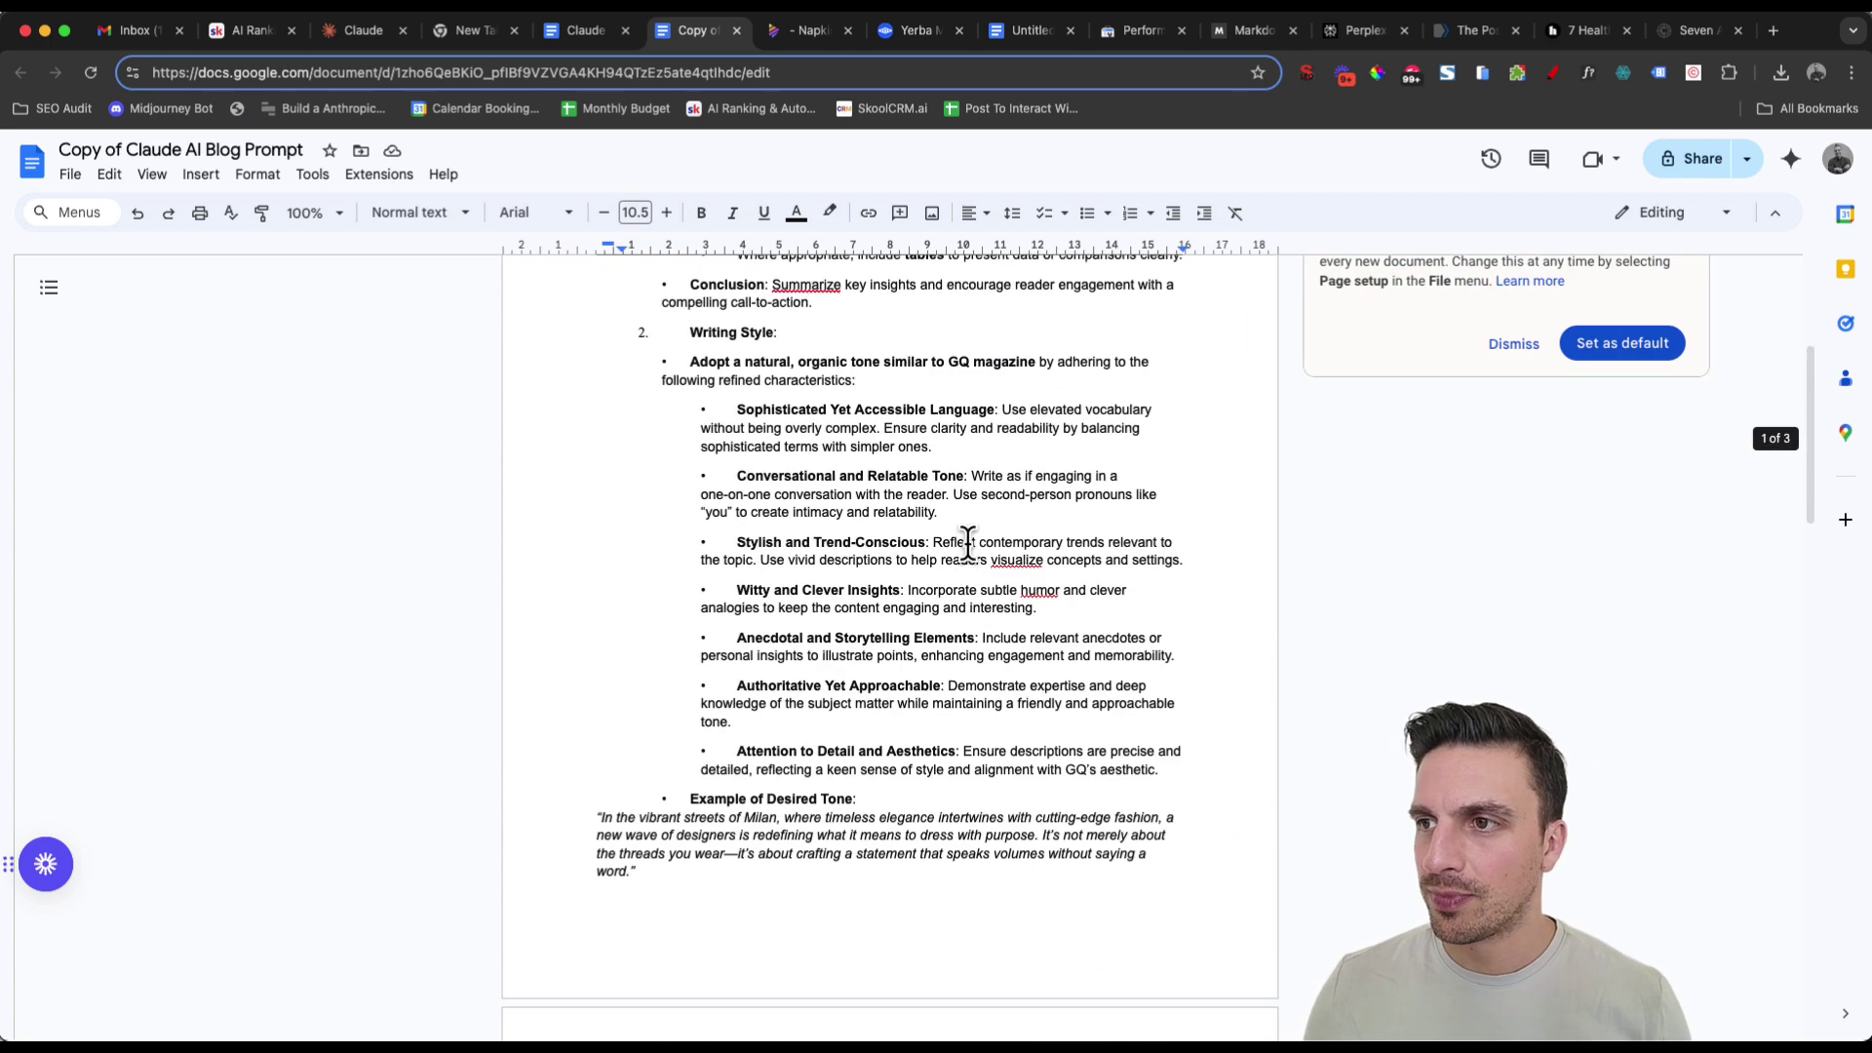
pyautogui.scroll(4, 965, 543)
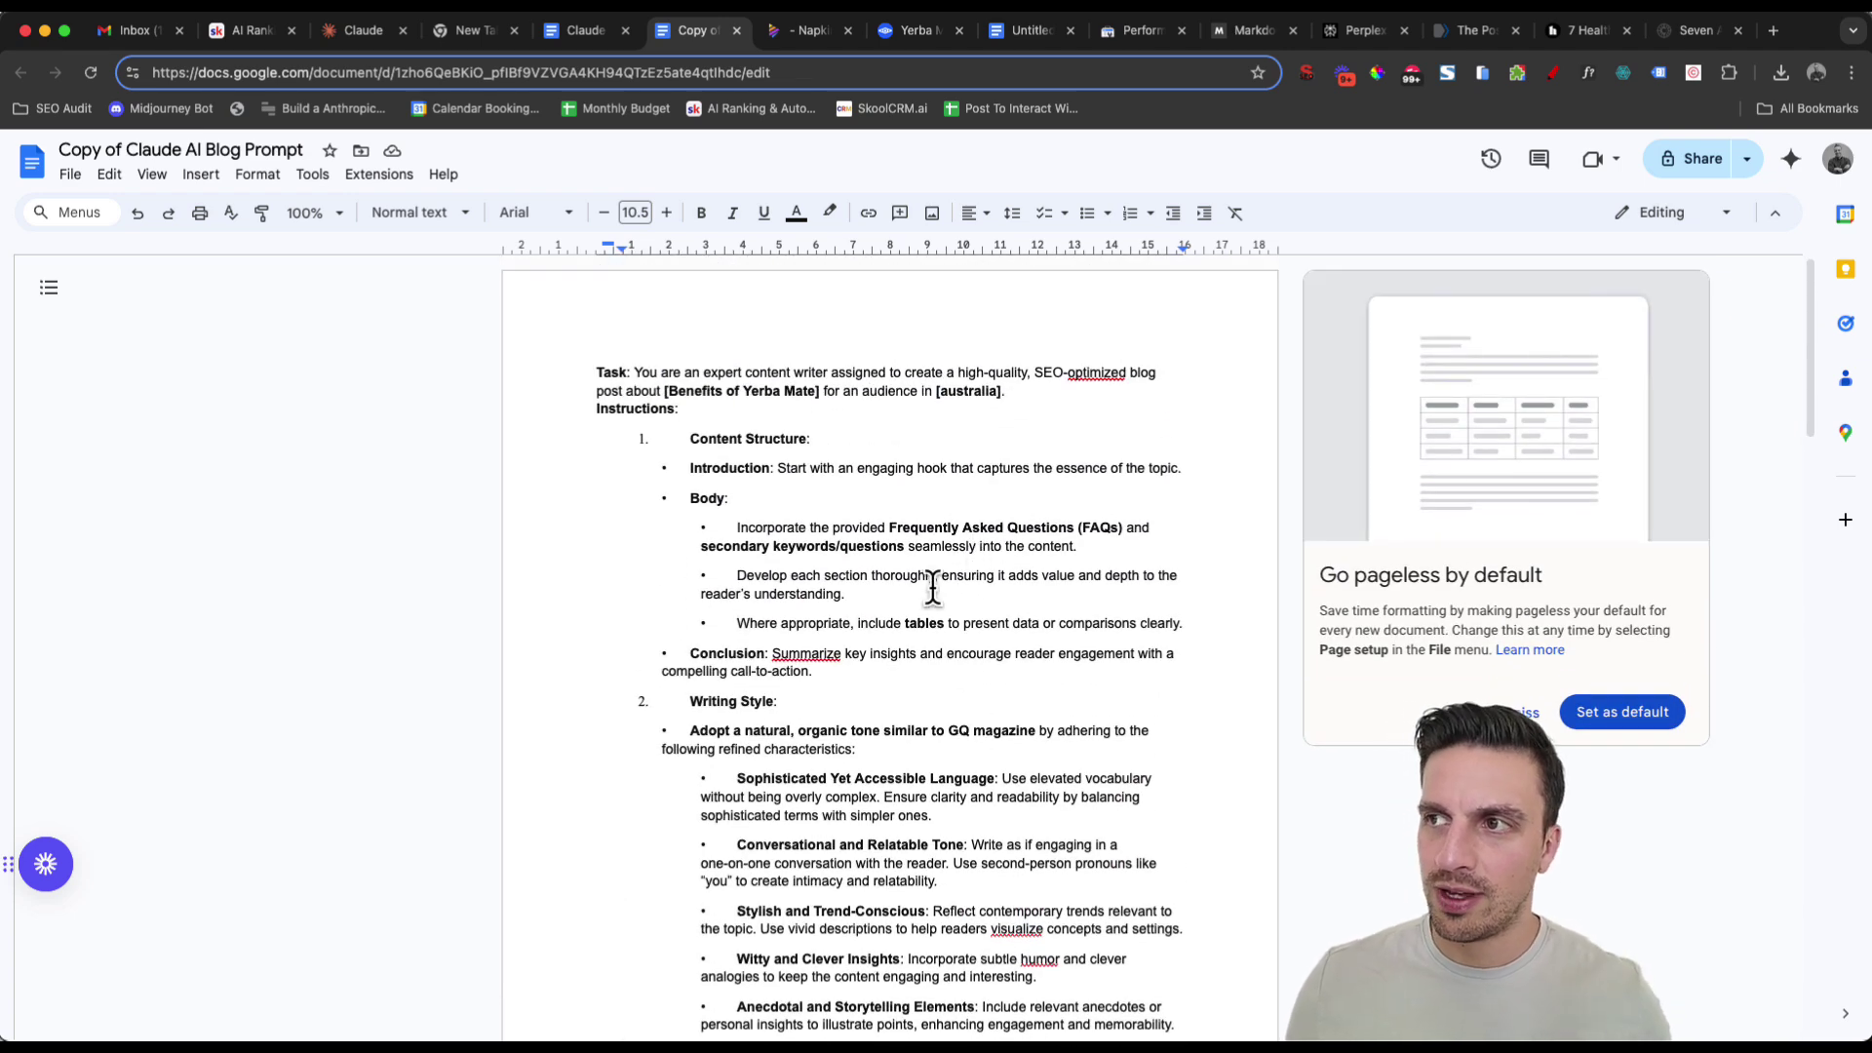
pyautogui.press('super+a')
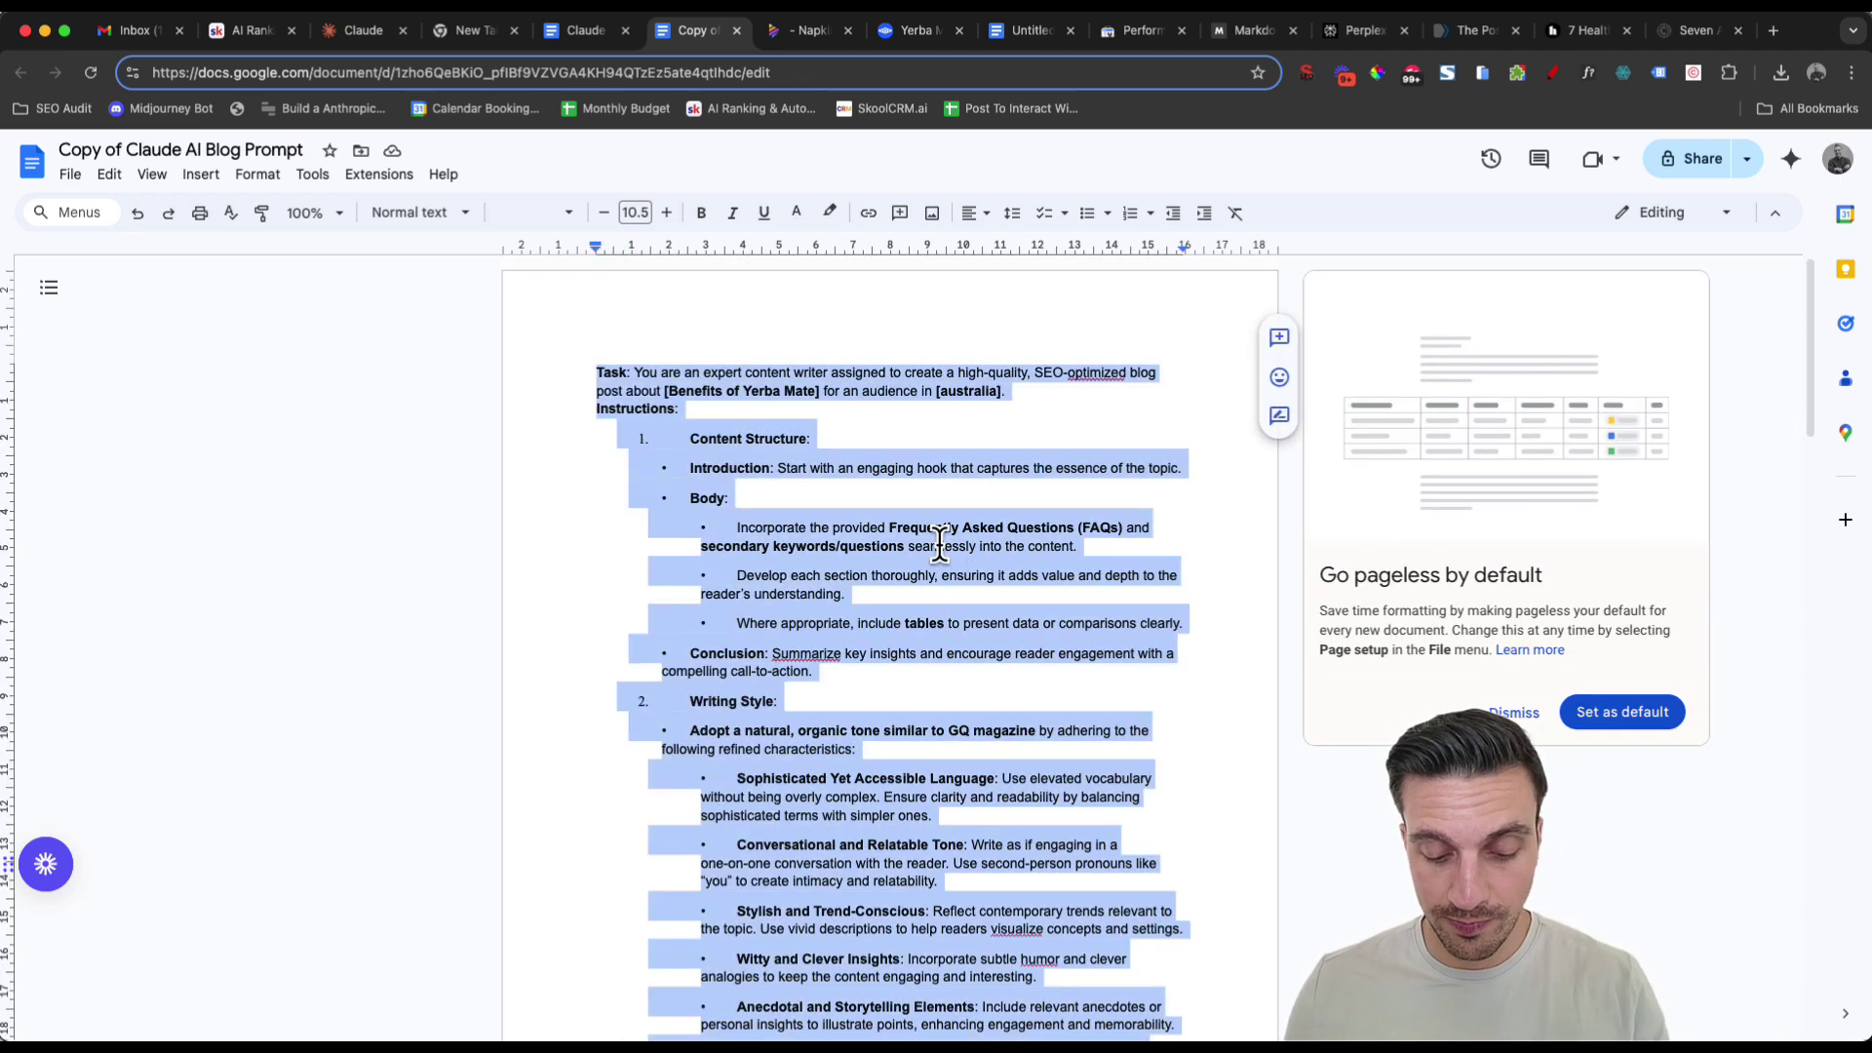
# Paste the completed blog prompt into a new Claude chat as a pasted file.
pyautogui.click(341, 39)
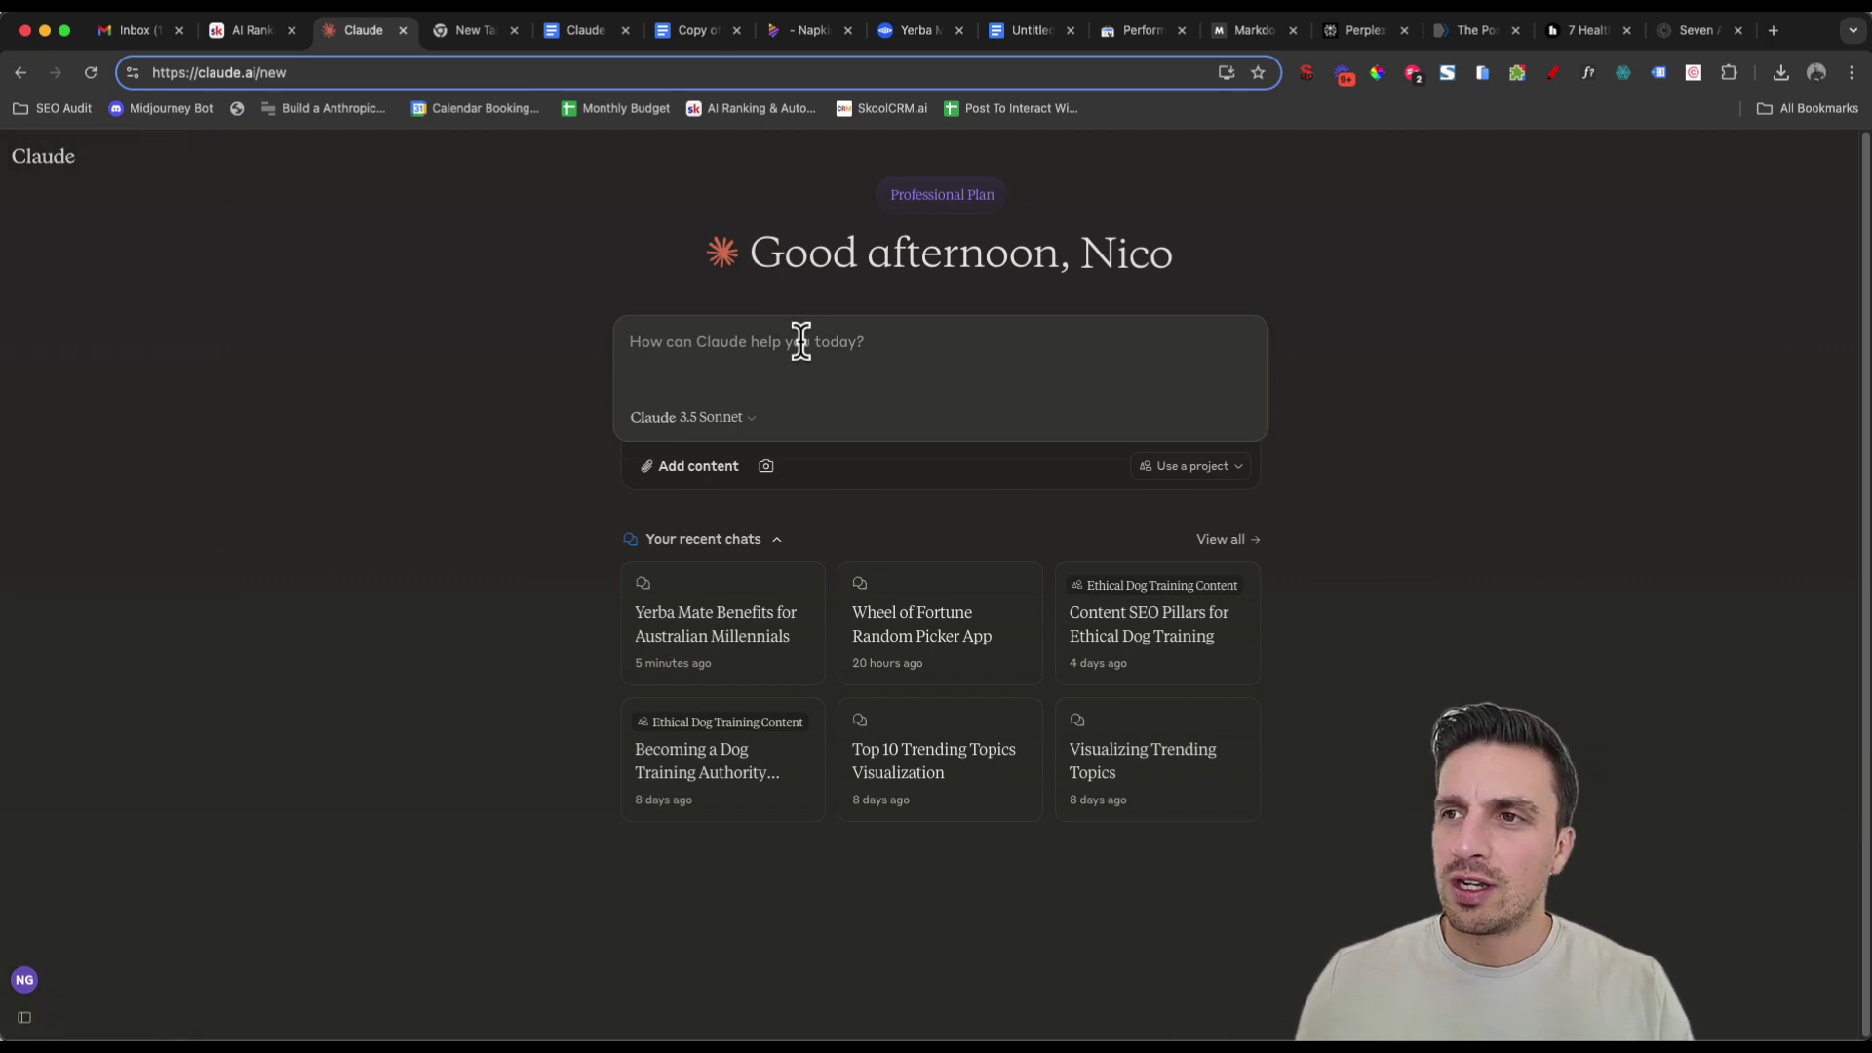
pyautogui.press('super+v')
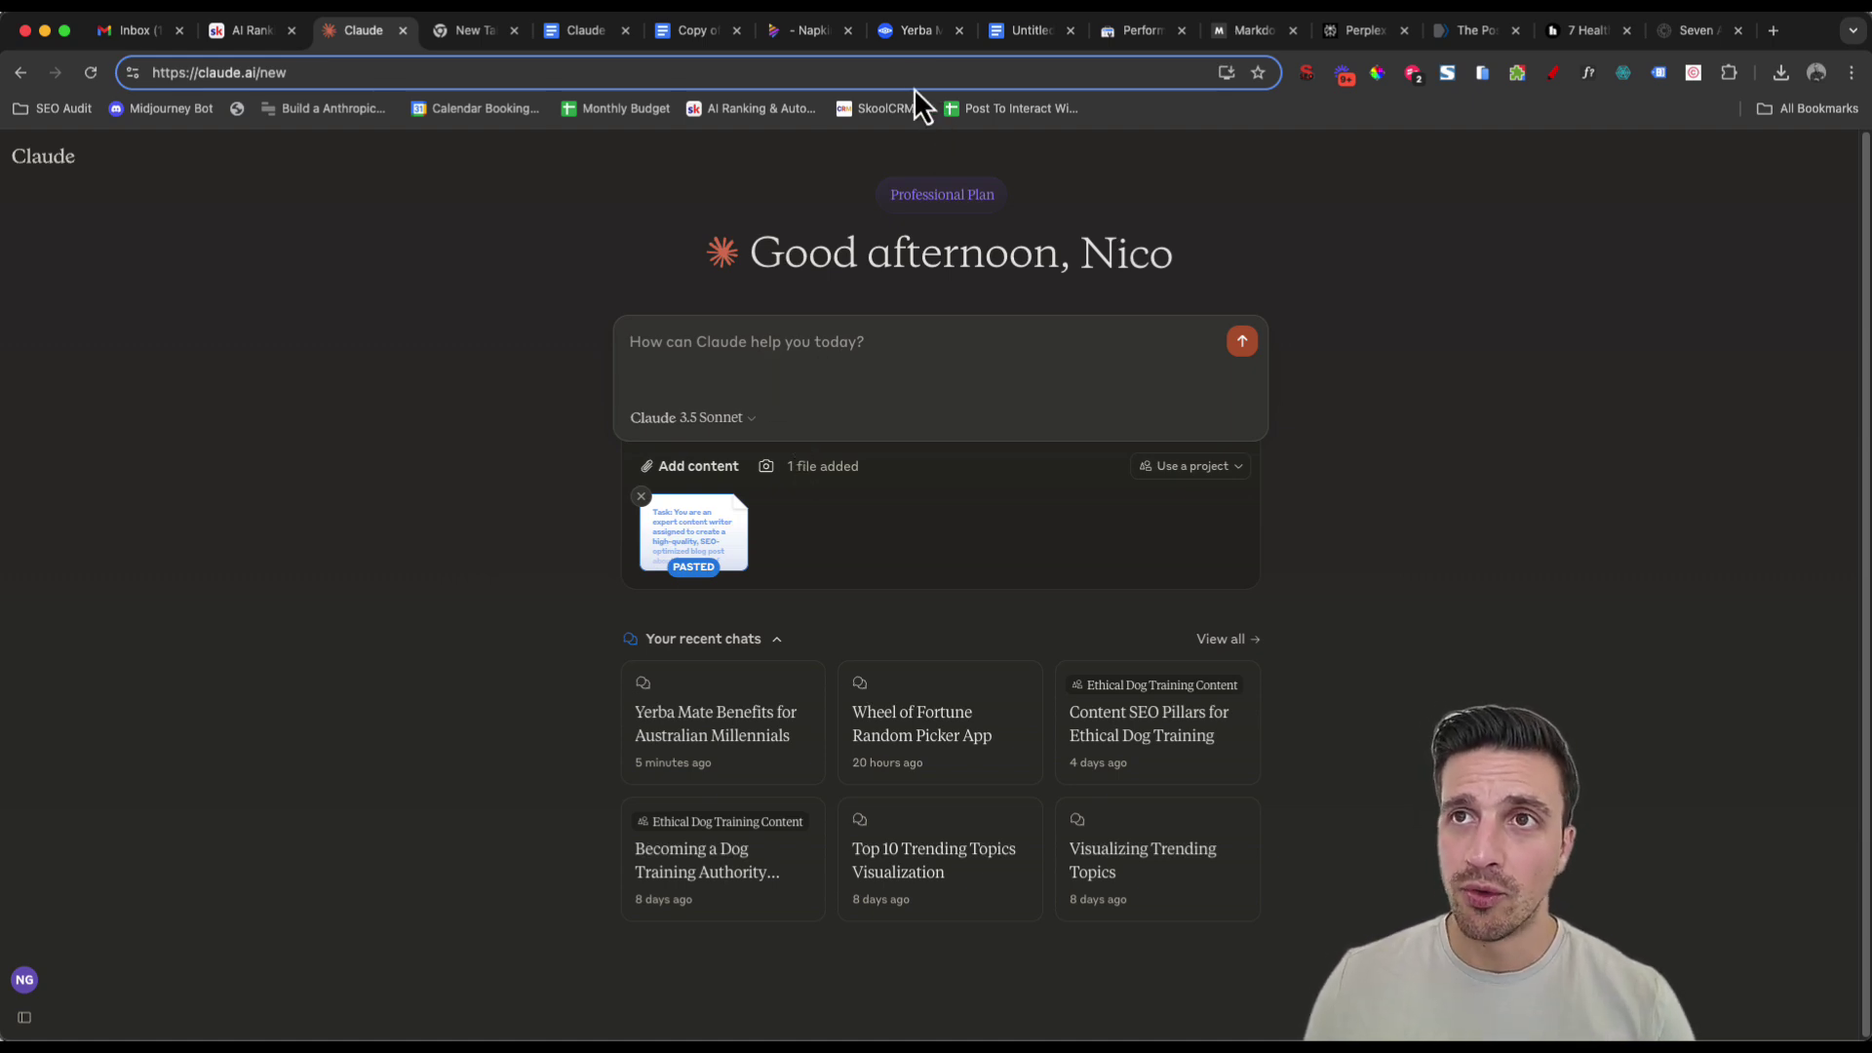
pyautogui.click(899, 35)
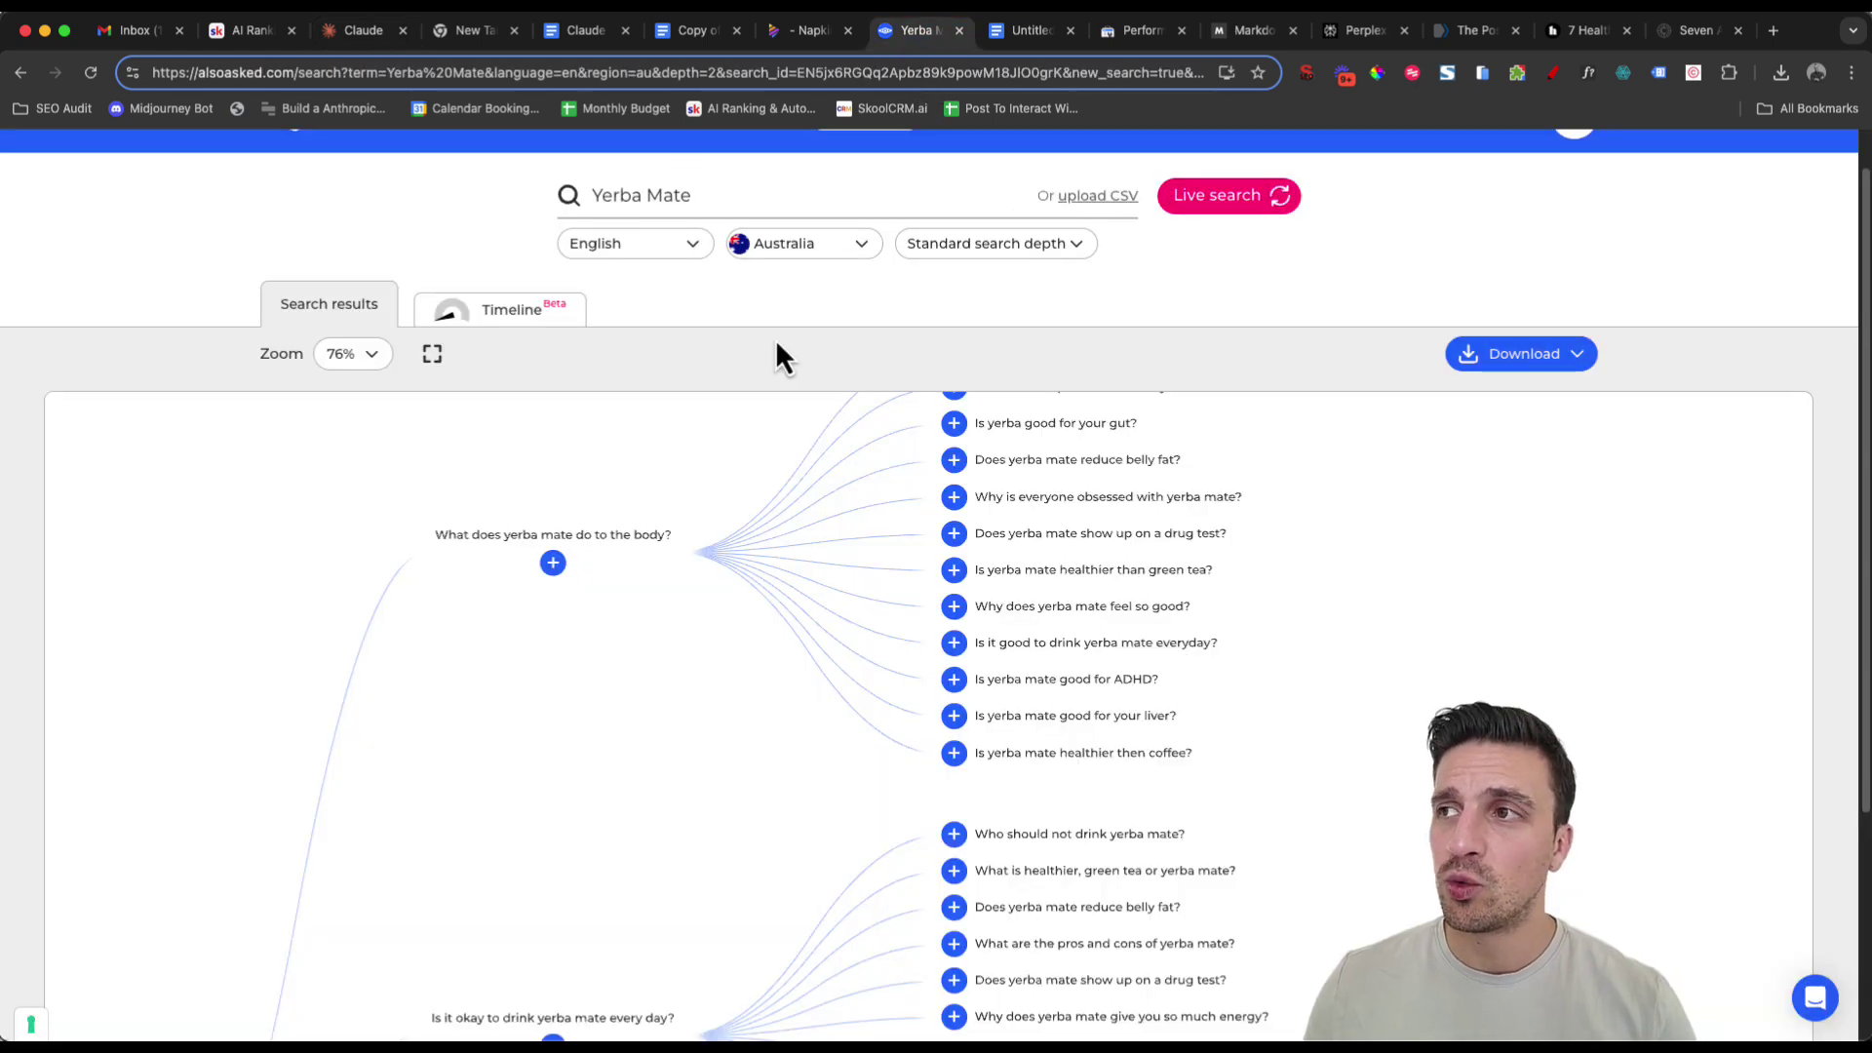
pyautogui.scroll(1, 780, 351)
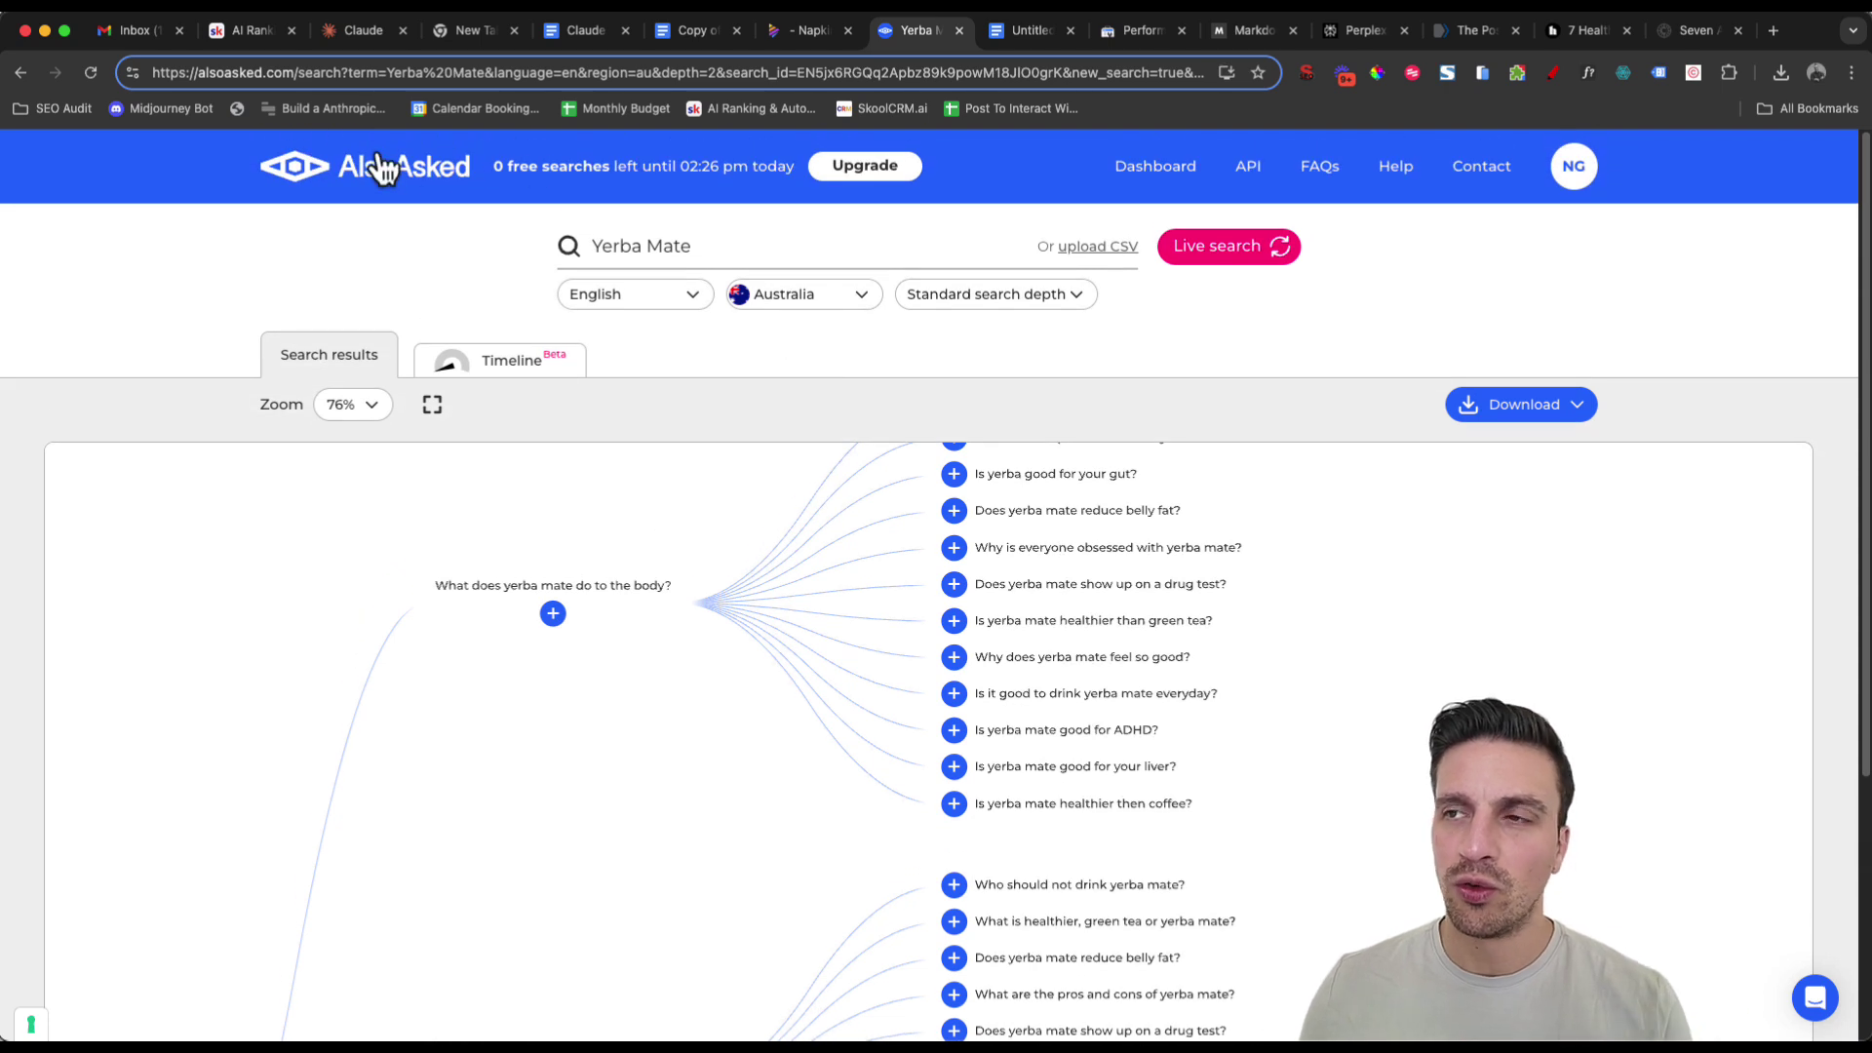
pyautogui.moveTo(709, 245); pyautogui.dragTo(620, 246)
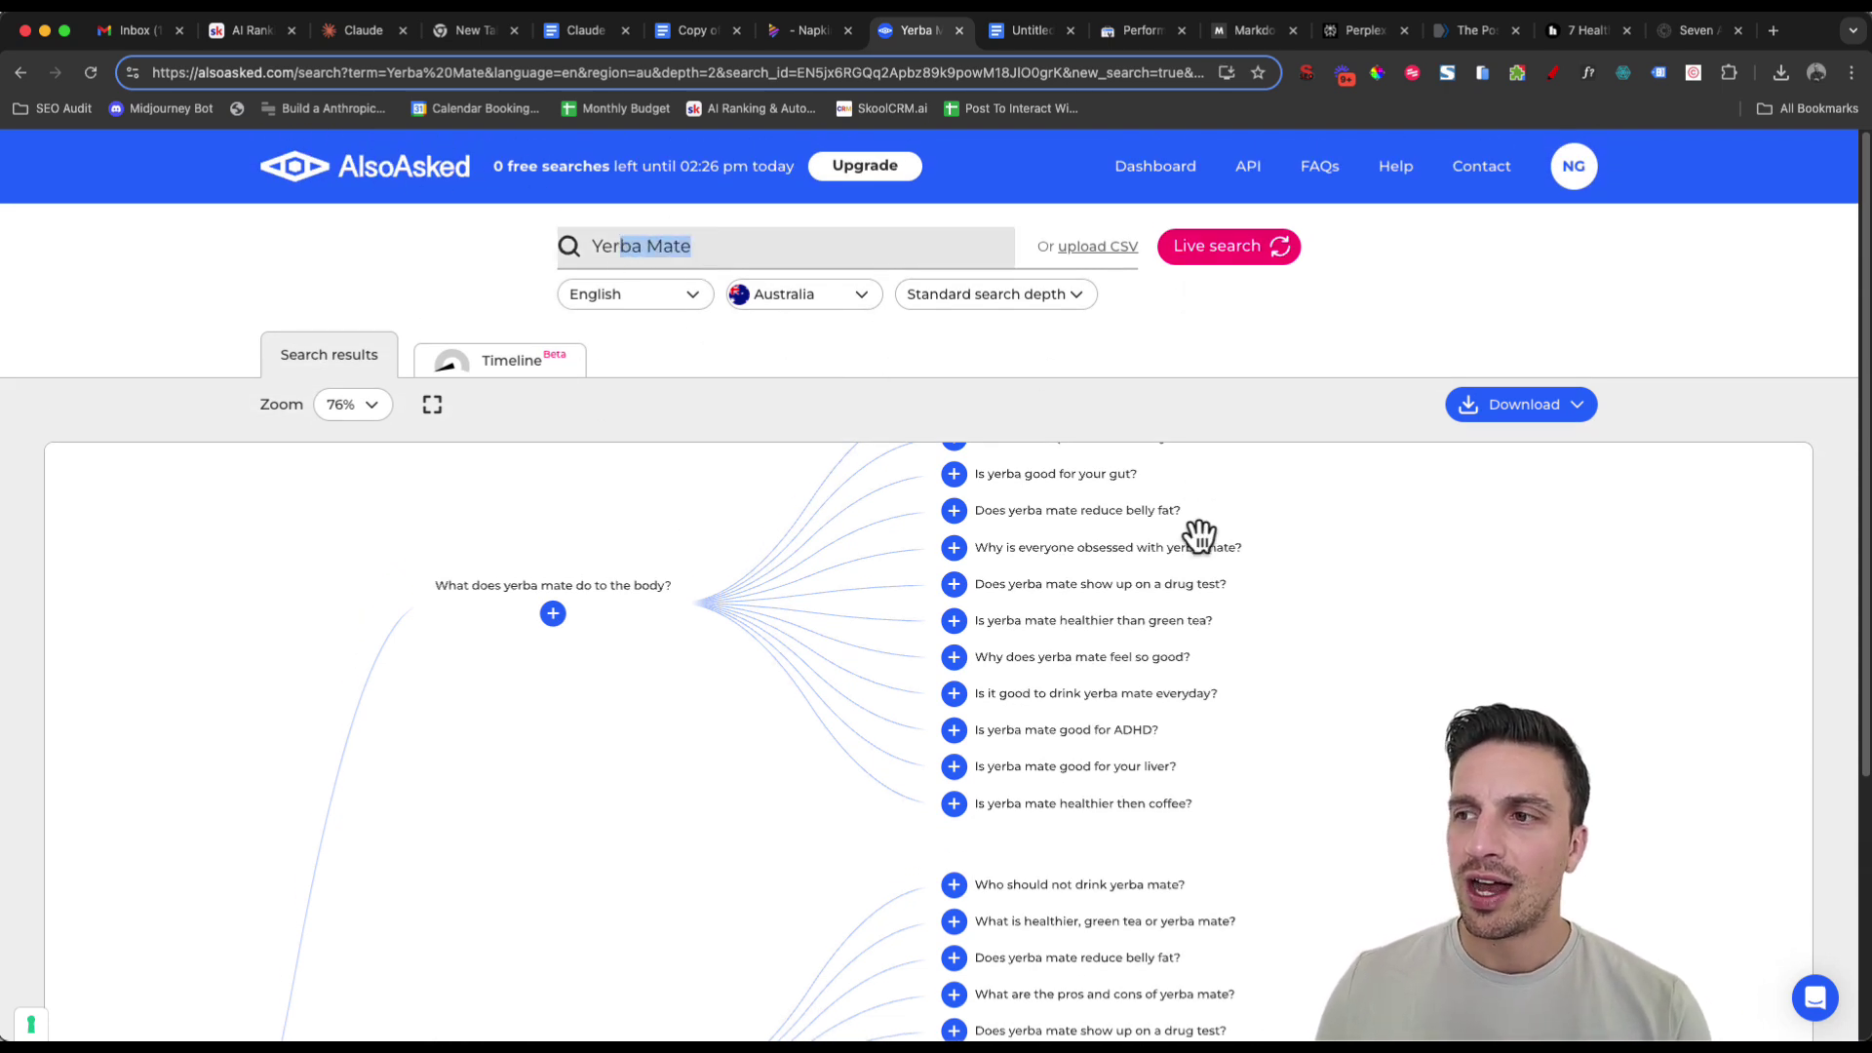
pyautogui.scroll(-5, 1194, 543)
pyautogui.scroll(6, 1192, 543)
pyautogui.moveTo(1390, 643); pyautogui.dragTo(1207, 660)
pyautogui.moveTo(171, 822); pyautogui.dragTo(925, 585)
pyautogui.moveTo(725, 681); pyautogui.dragTo(844, 510)
pyautogui.moveTo(888, 832); pyautogui.dragTo(940, 656)
pyautogui.scroll(3, 938, 653)
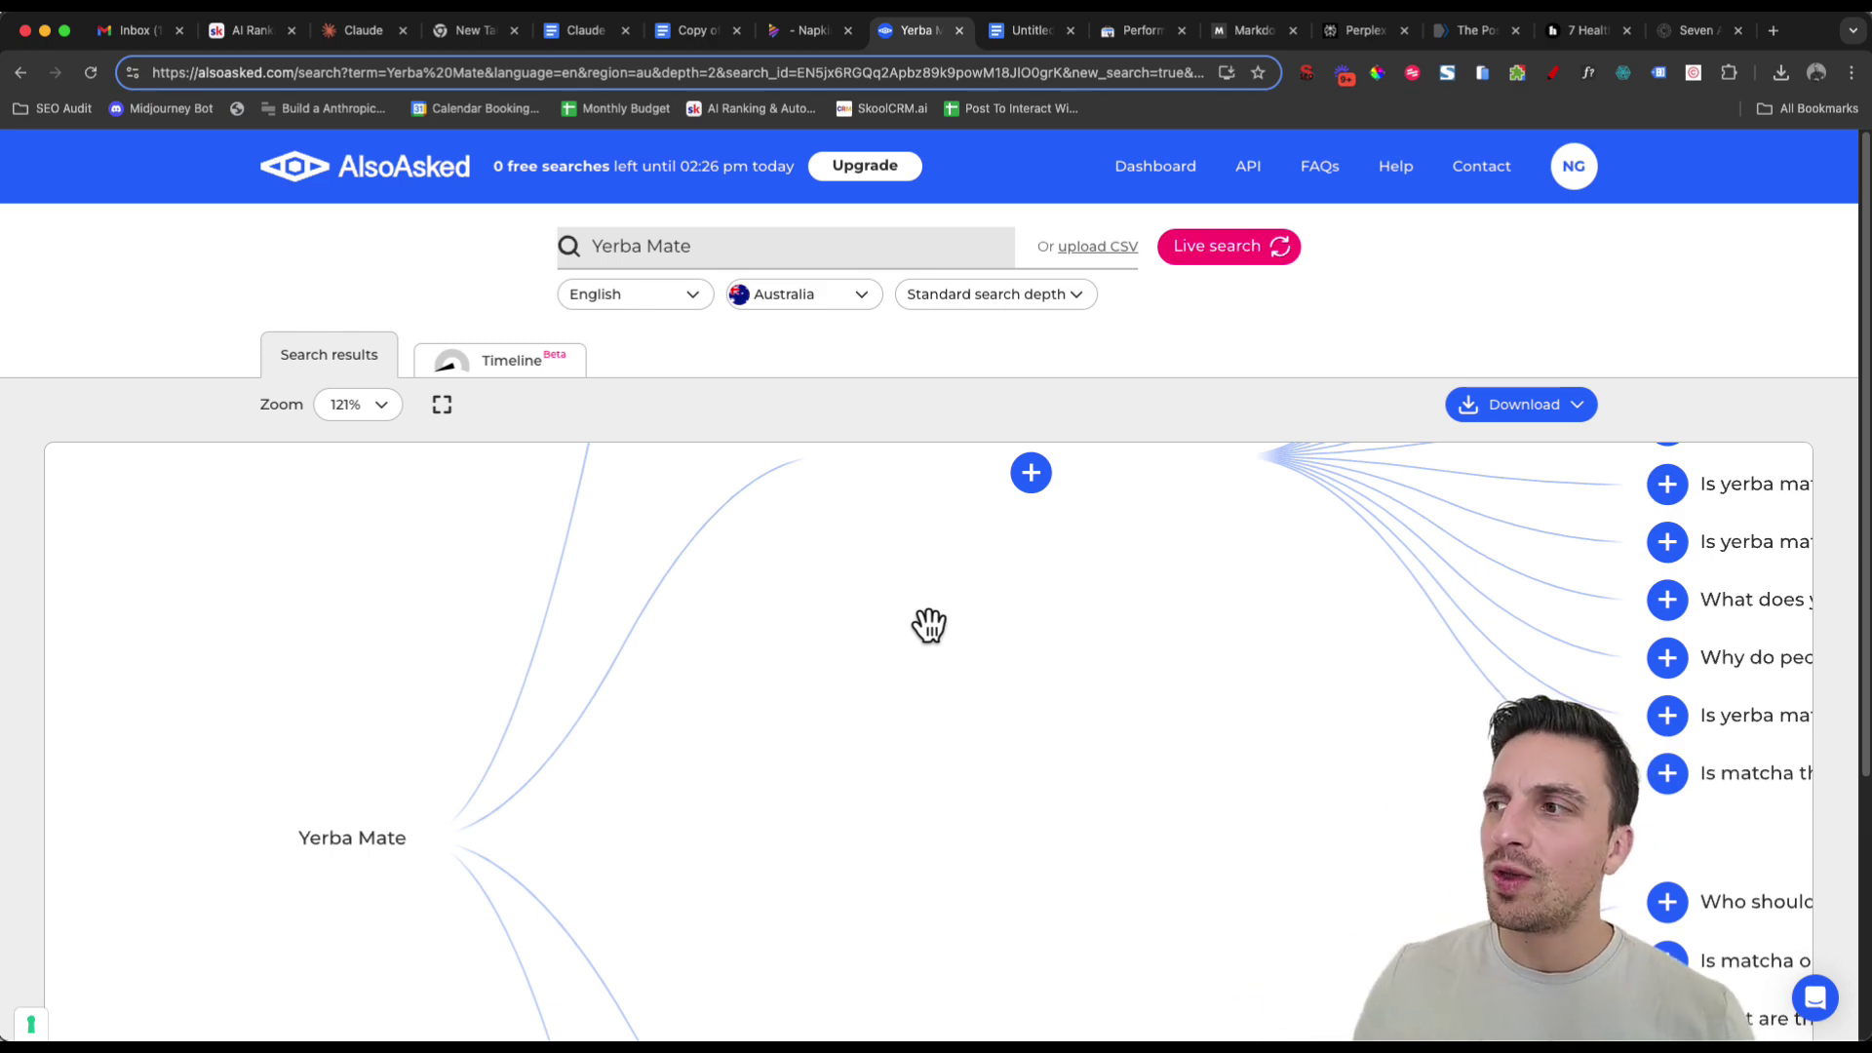
pyautogui.moveTo(1012, 812); pyautogui.dragTo(246, 868)
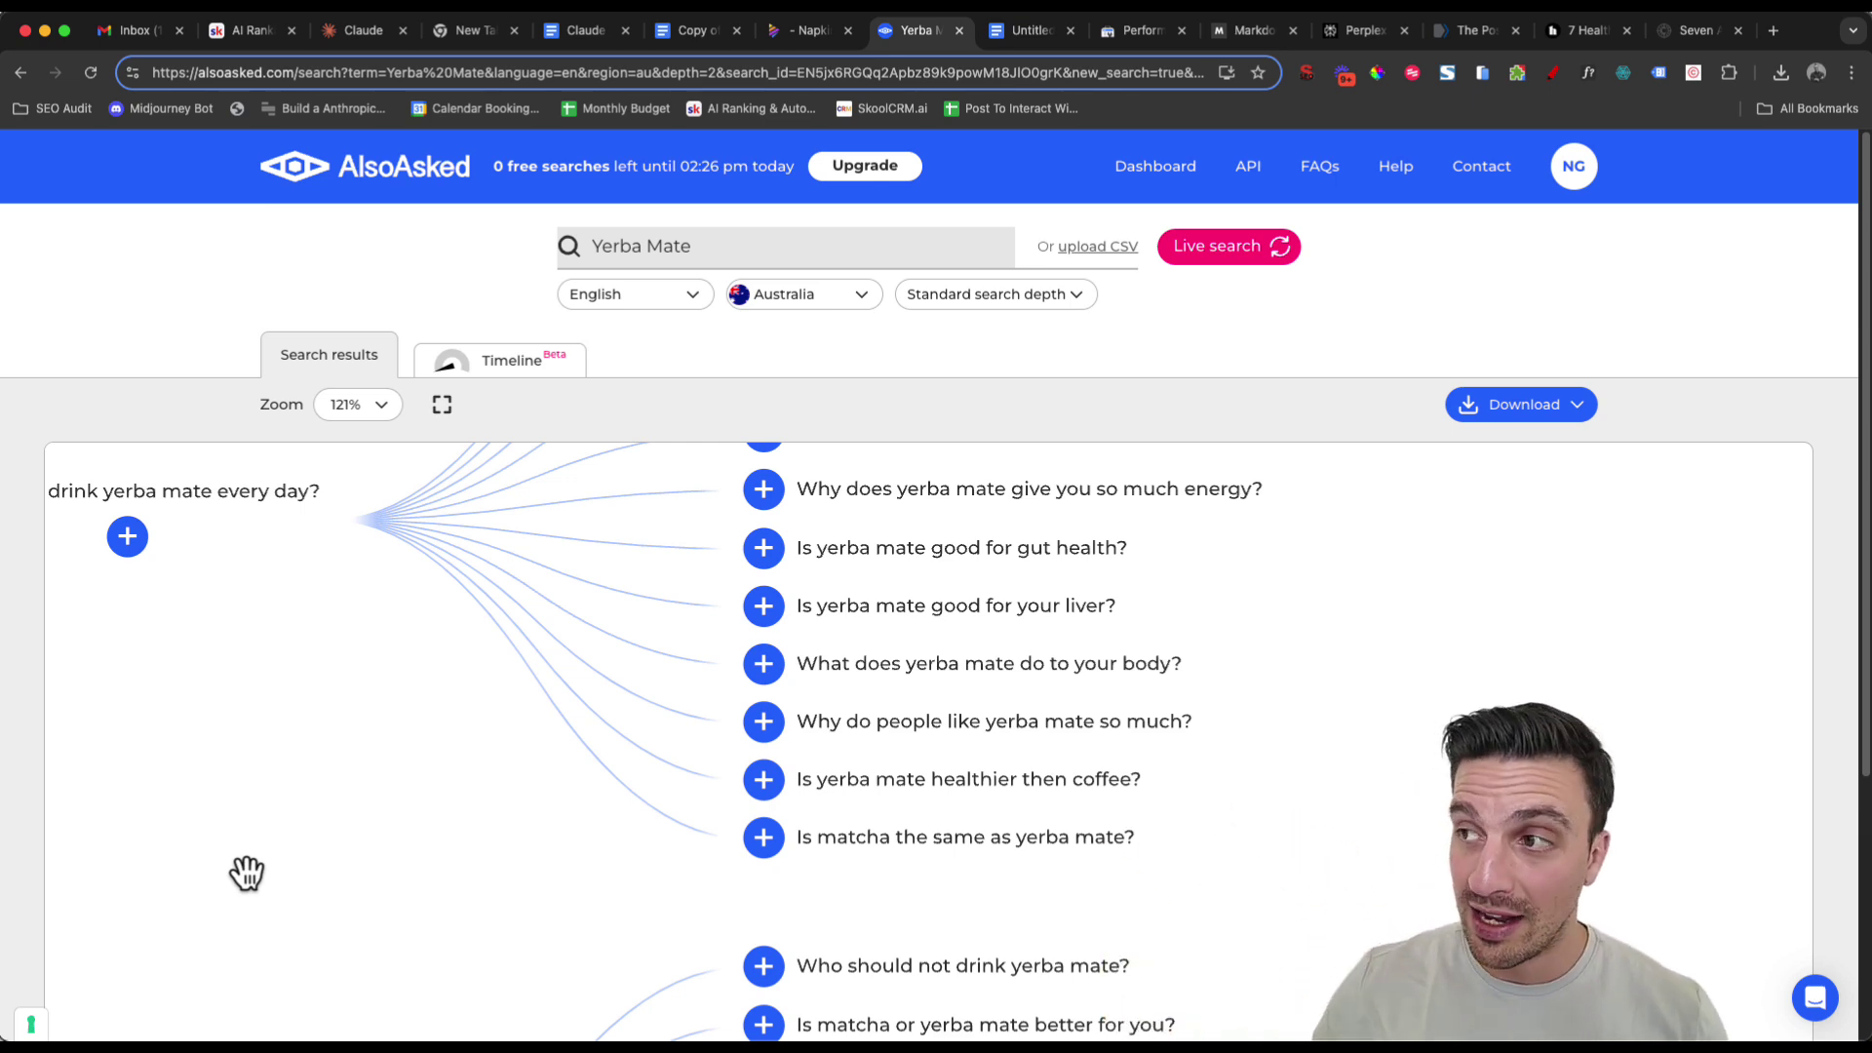
# Attach the alsoasked-yerba-mate map image from Downloads to the prompt and send it.
pyautogui.click(356, 30)
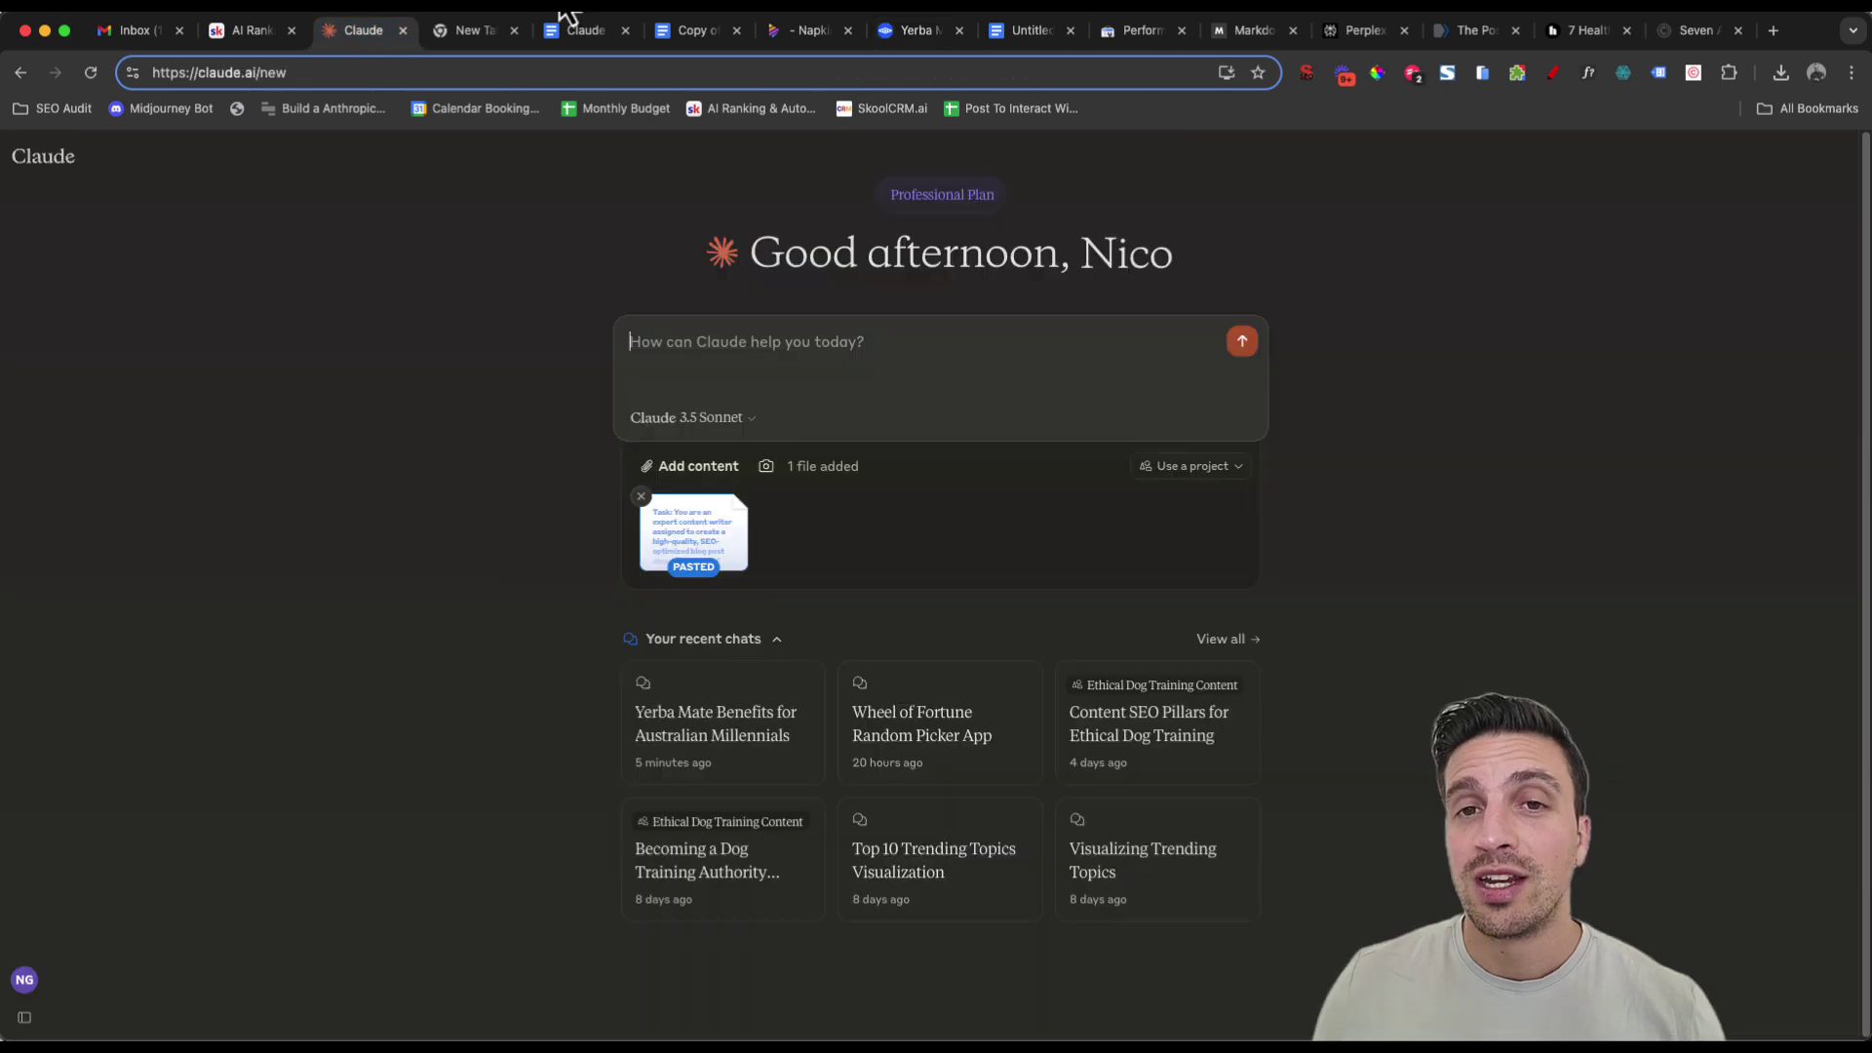
pyautogui.click(1780, 73)
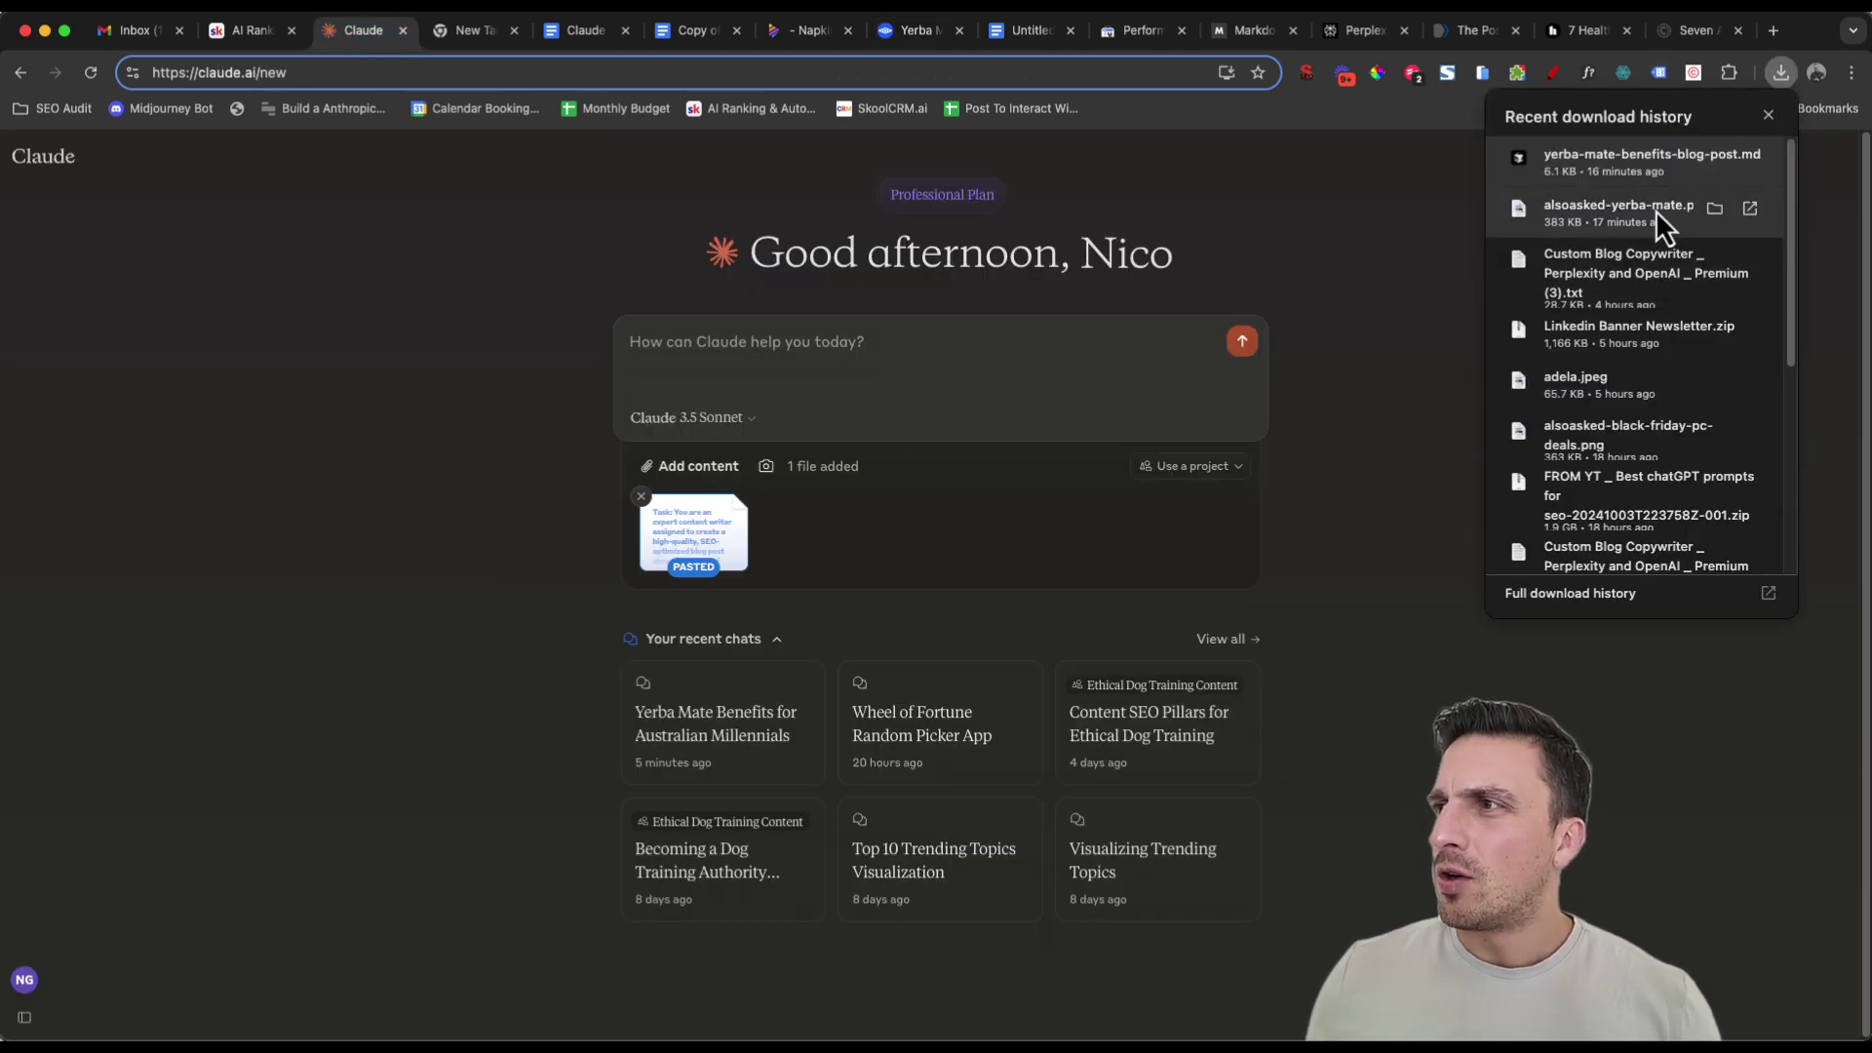
pyautogui.moveTo(1656, 212); pyautogui.dragTo(1128, 439)
pyautogui.moveTo(875, 514); pyautogui.dragTo(874, 515)
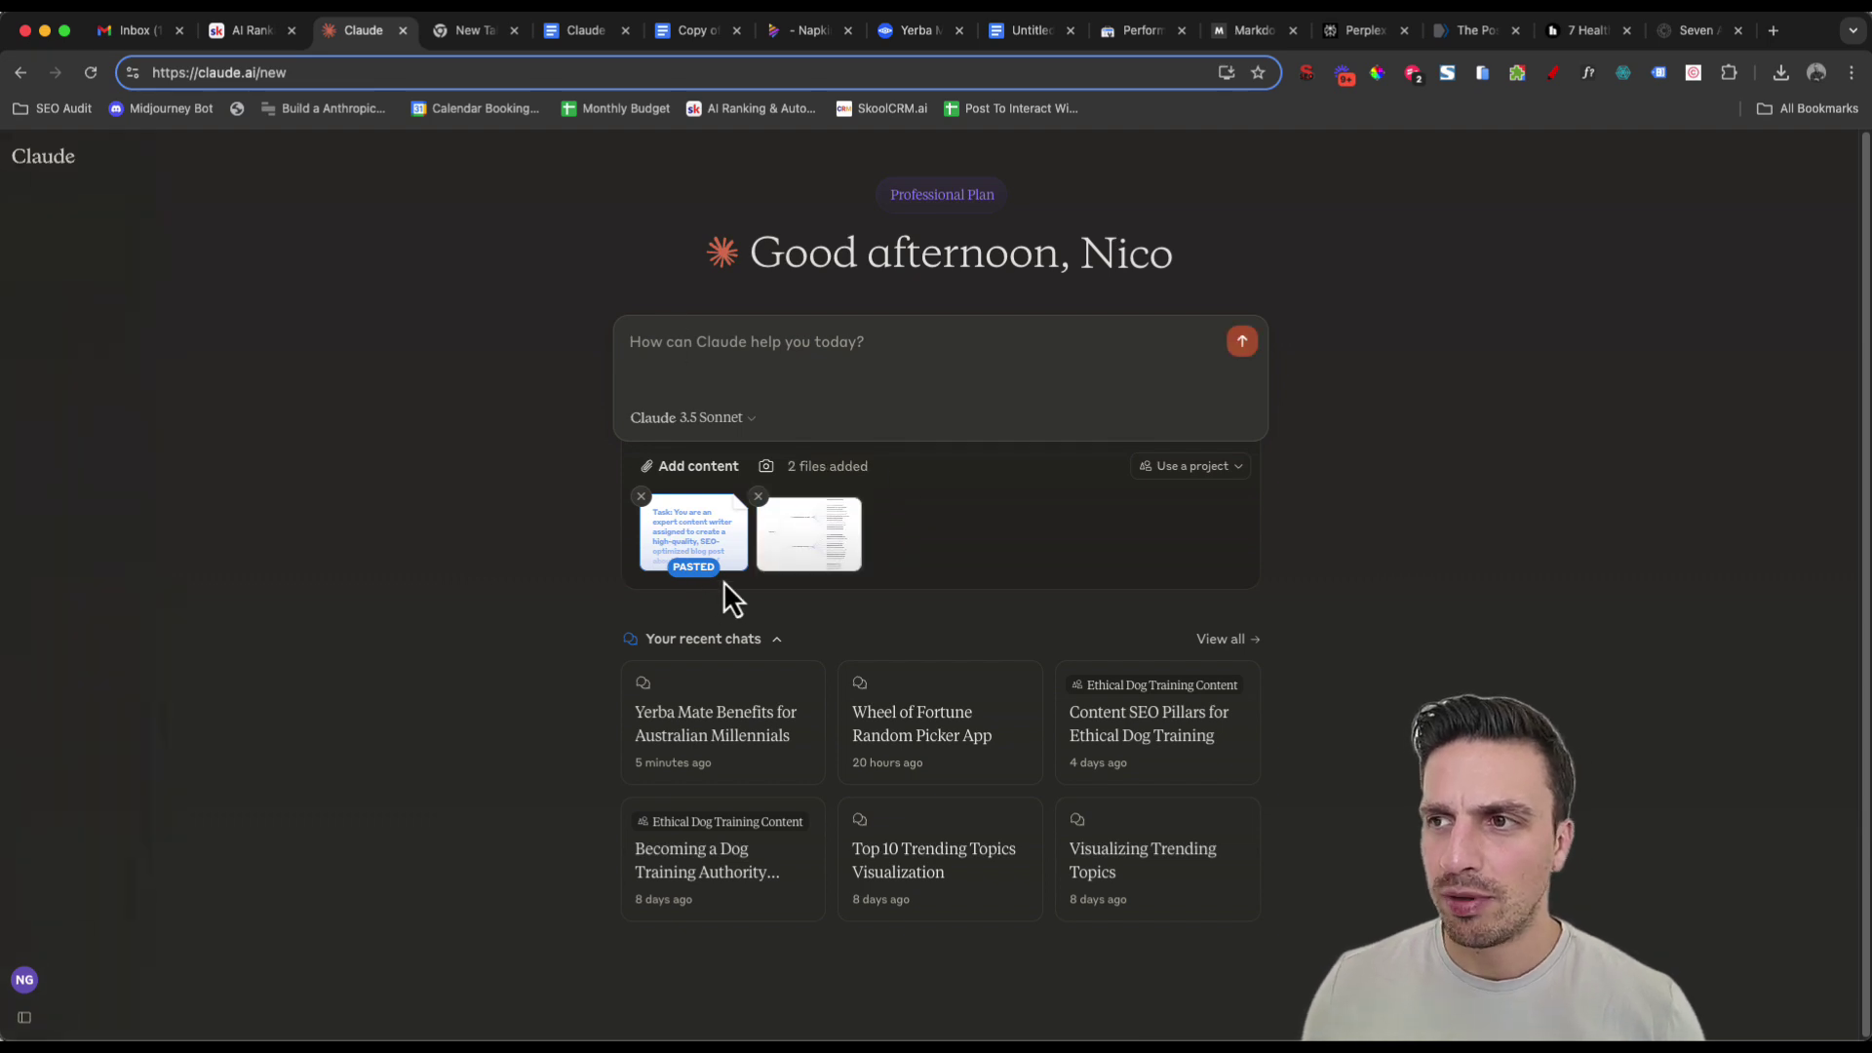
pyautogui.click(1244, 354)
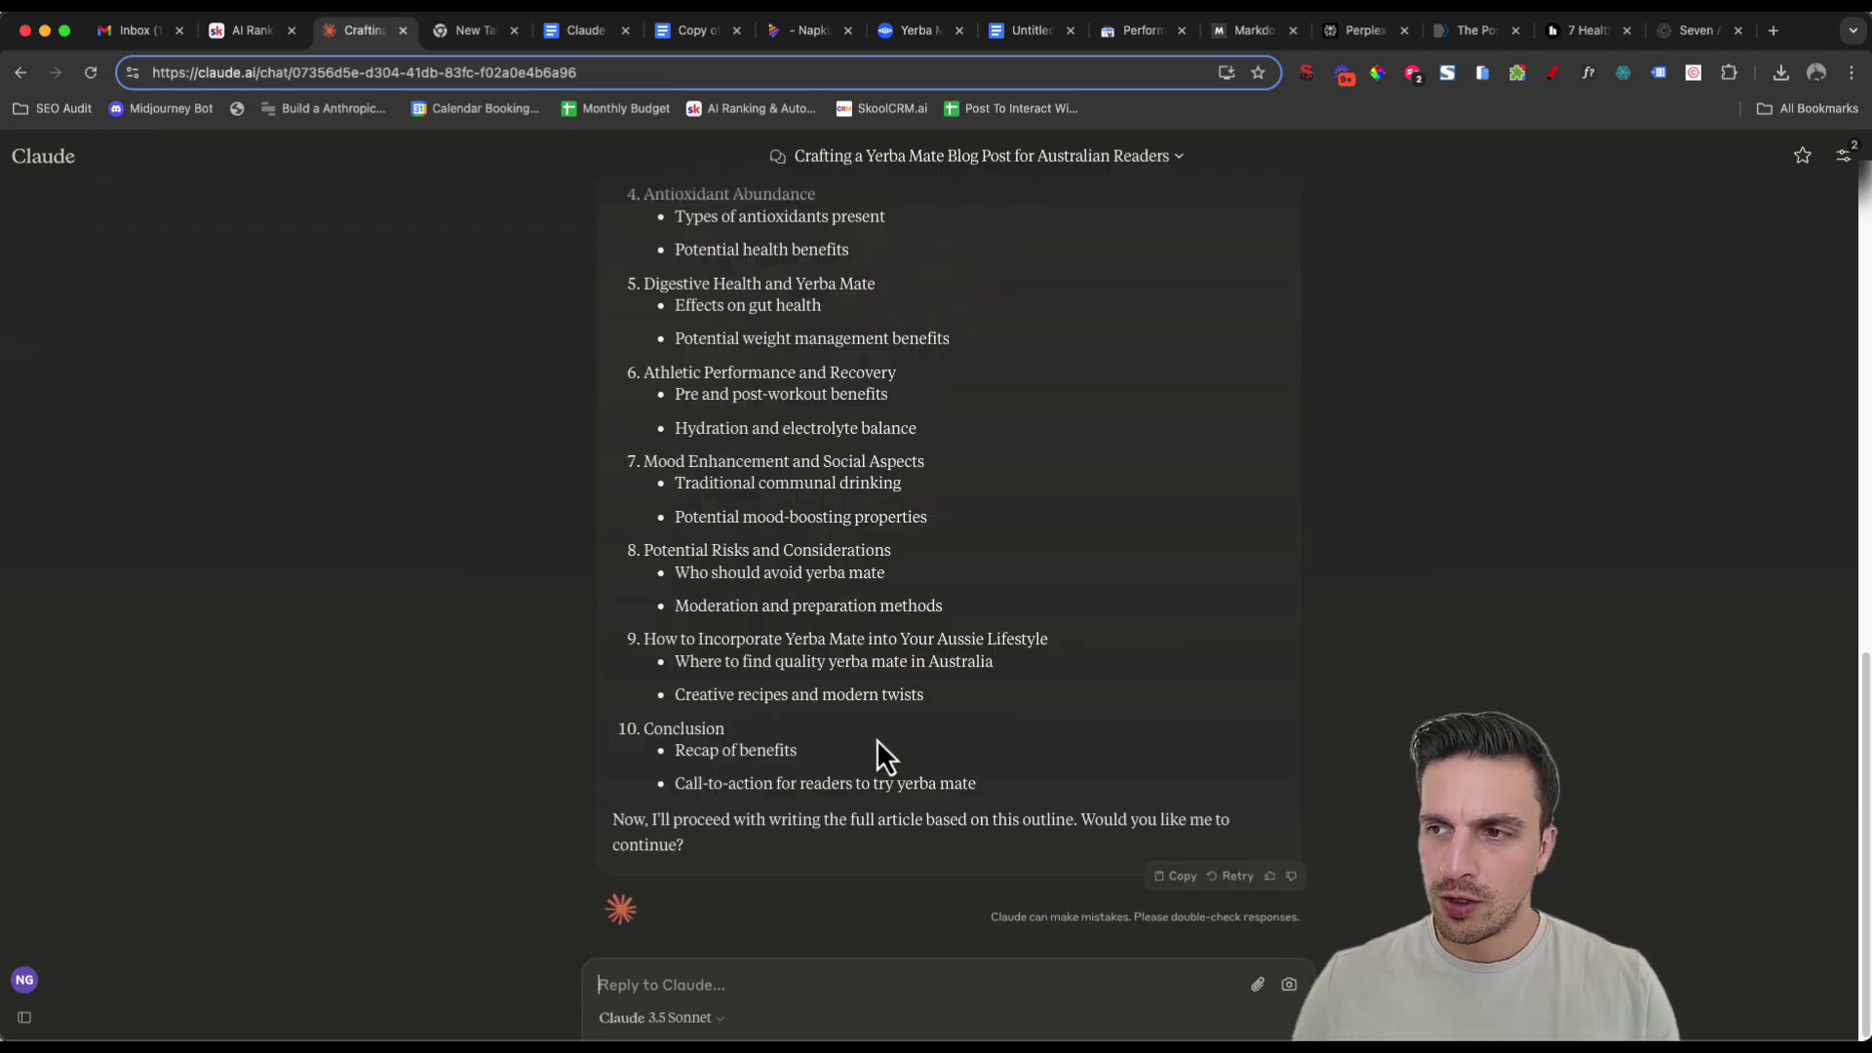
# Scroll through Claude's ten-point yerba mate article outline while the draft is written.
pyautogui.scroll(5, 876, 739)
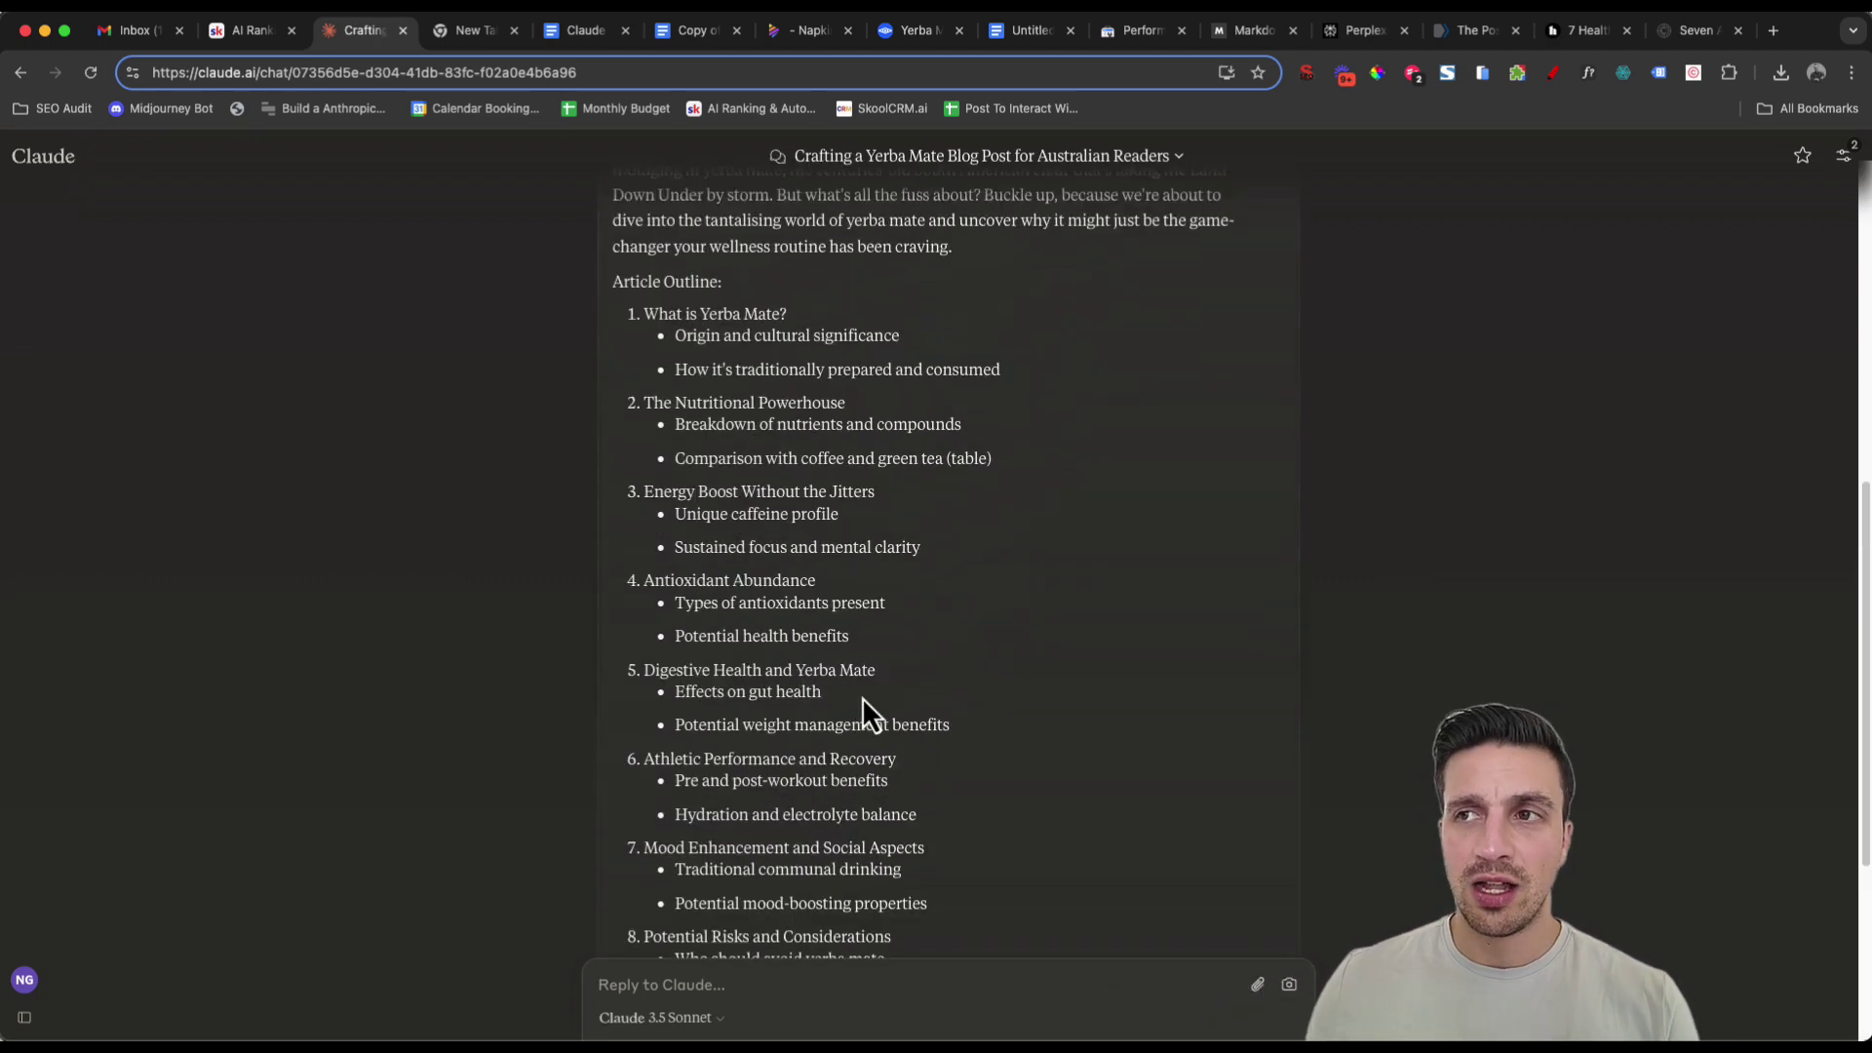
pyautogui.scroll(1, 863, 700)
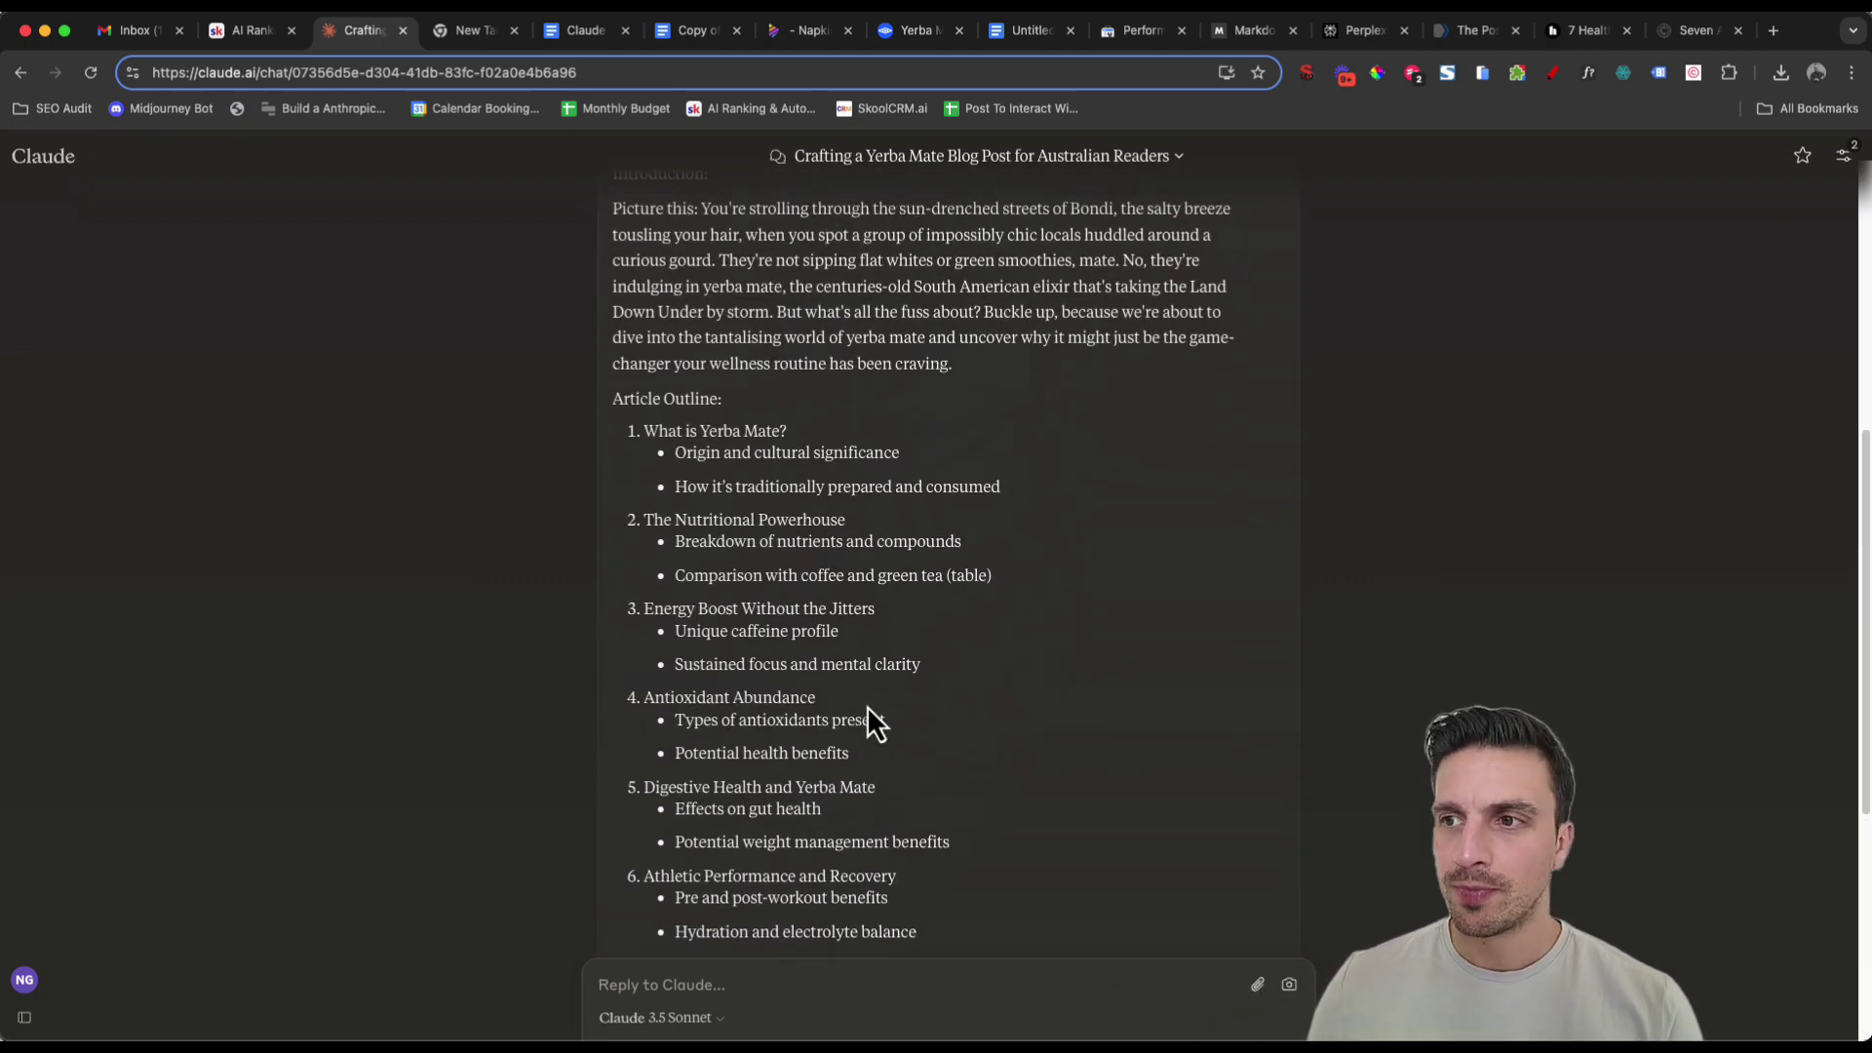
pyautogui.scroll(-5, 865, 704)
pyautogui.scroll(-1, 866, 702)
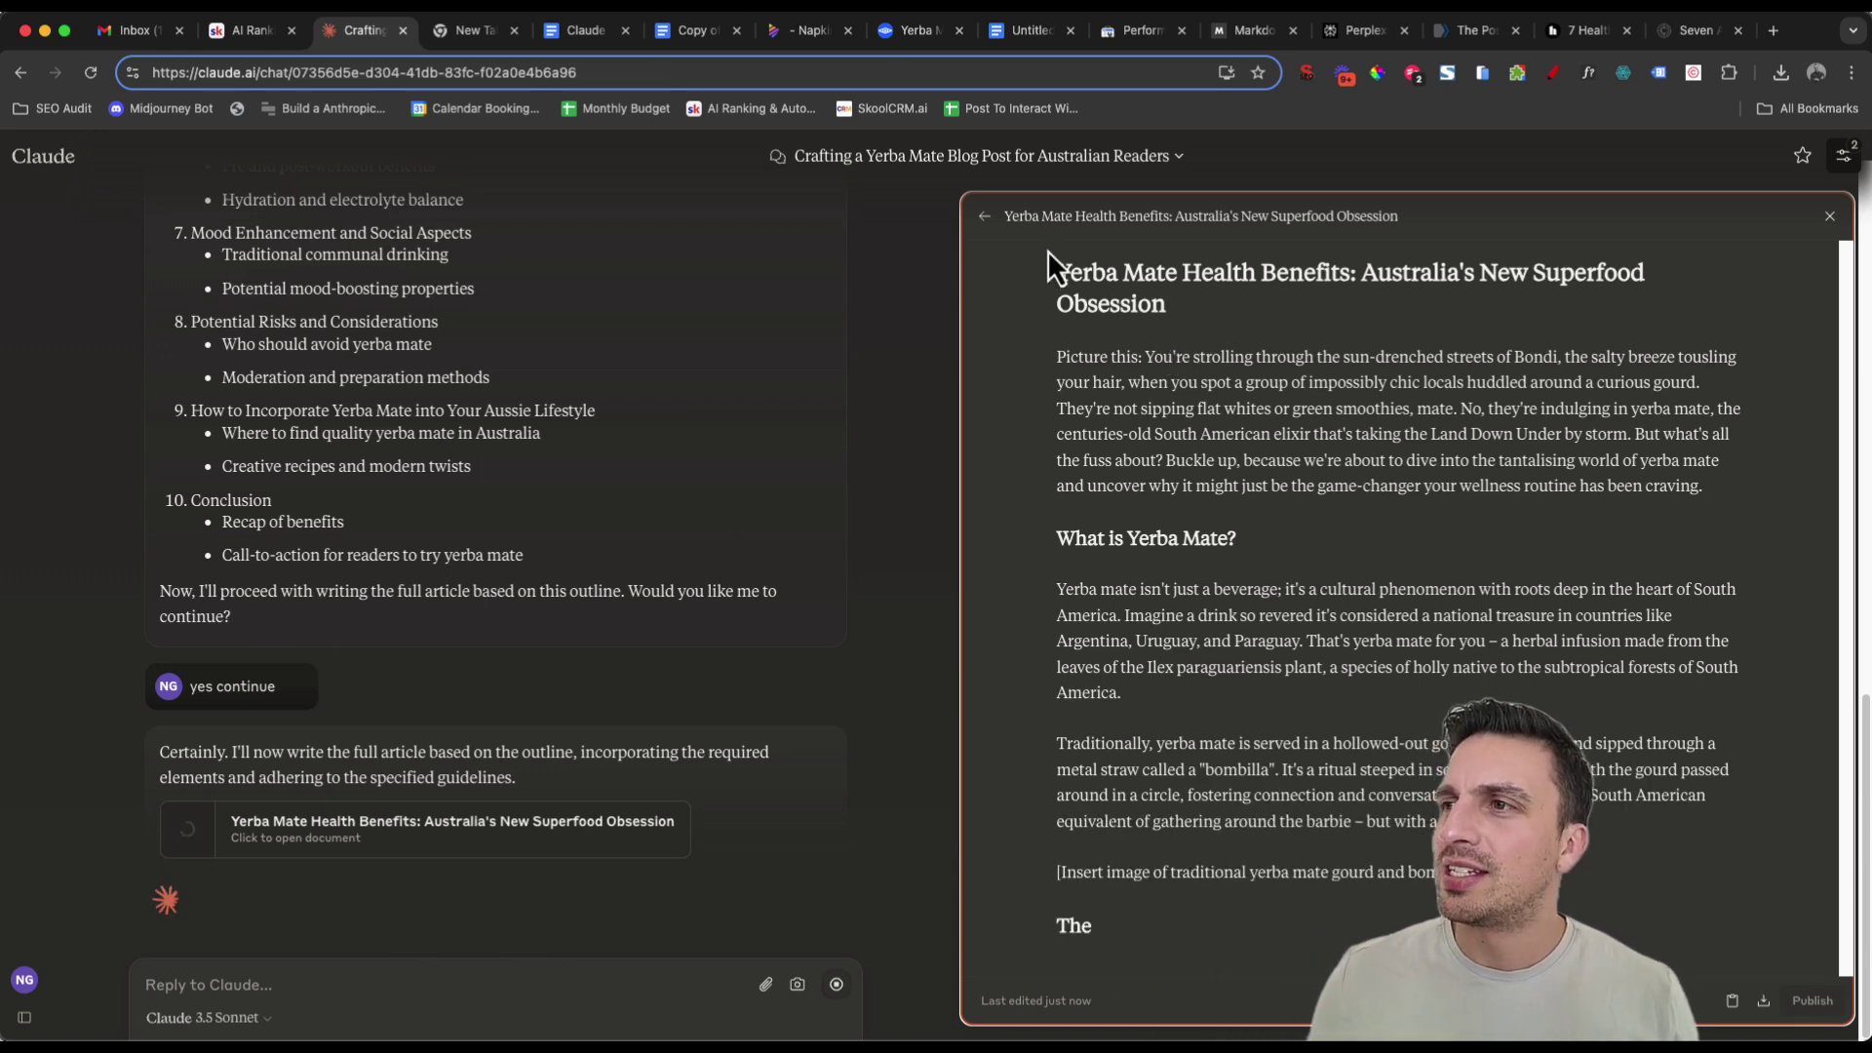
# Scroll the article artifact back to the top as the draft reaches The Nutritional Powerhouse.
pyautogui.scroll(2, 1317, 439)
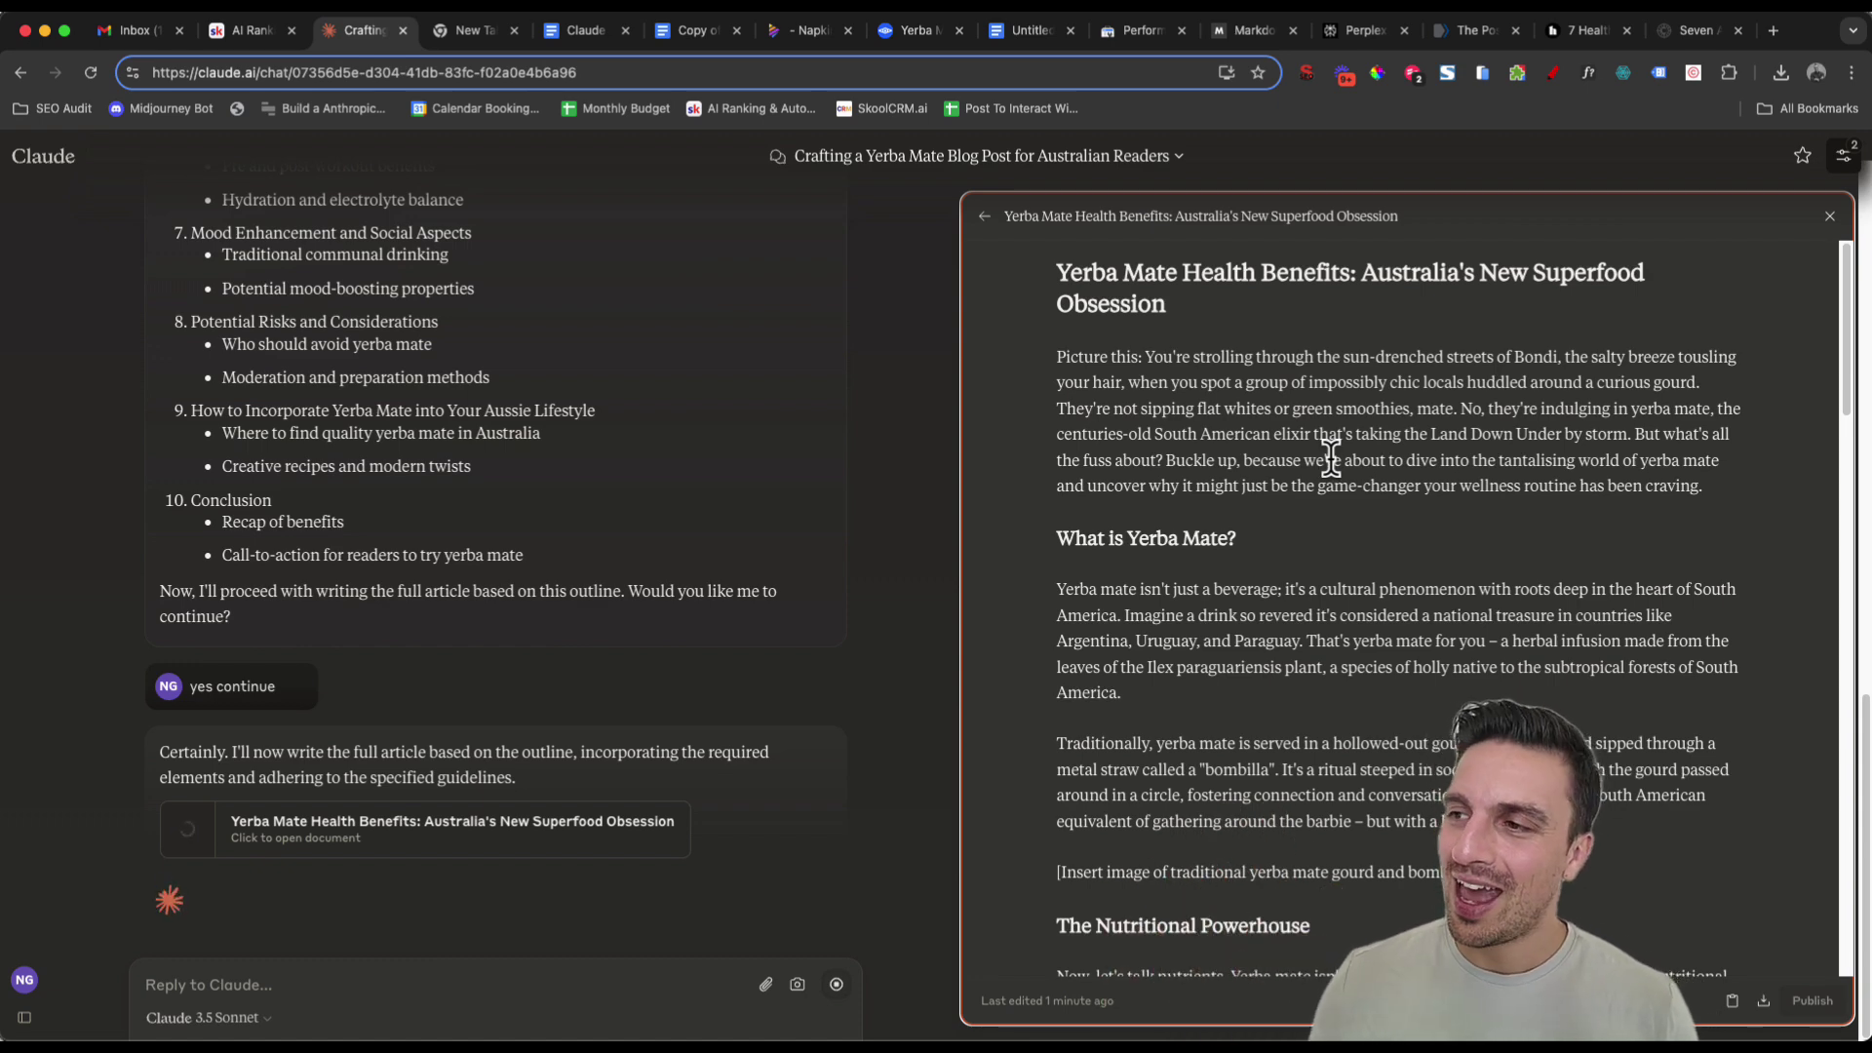
# Scroll through Claude's artifact panel as the yerba mate article reaches its Conclusion and summary.
pyautogui.scroll(-5, 1218, 356)
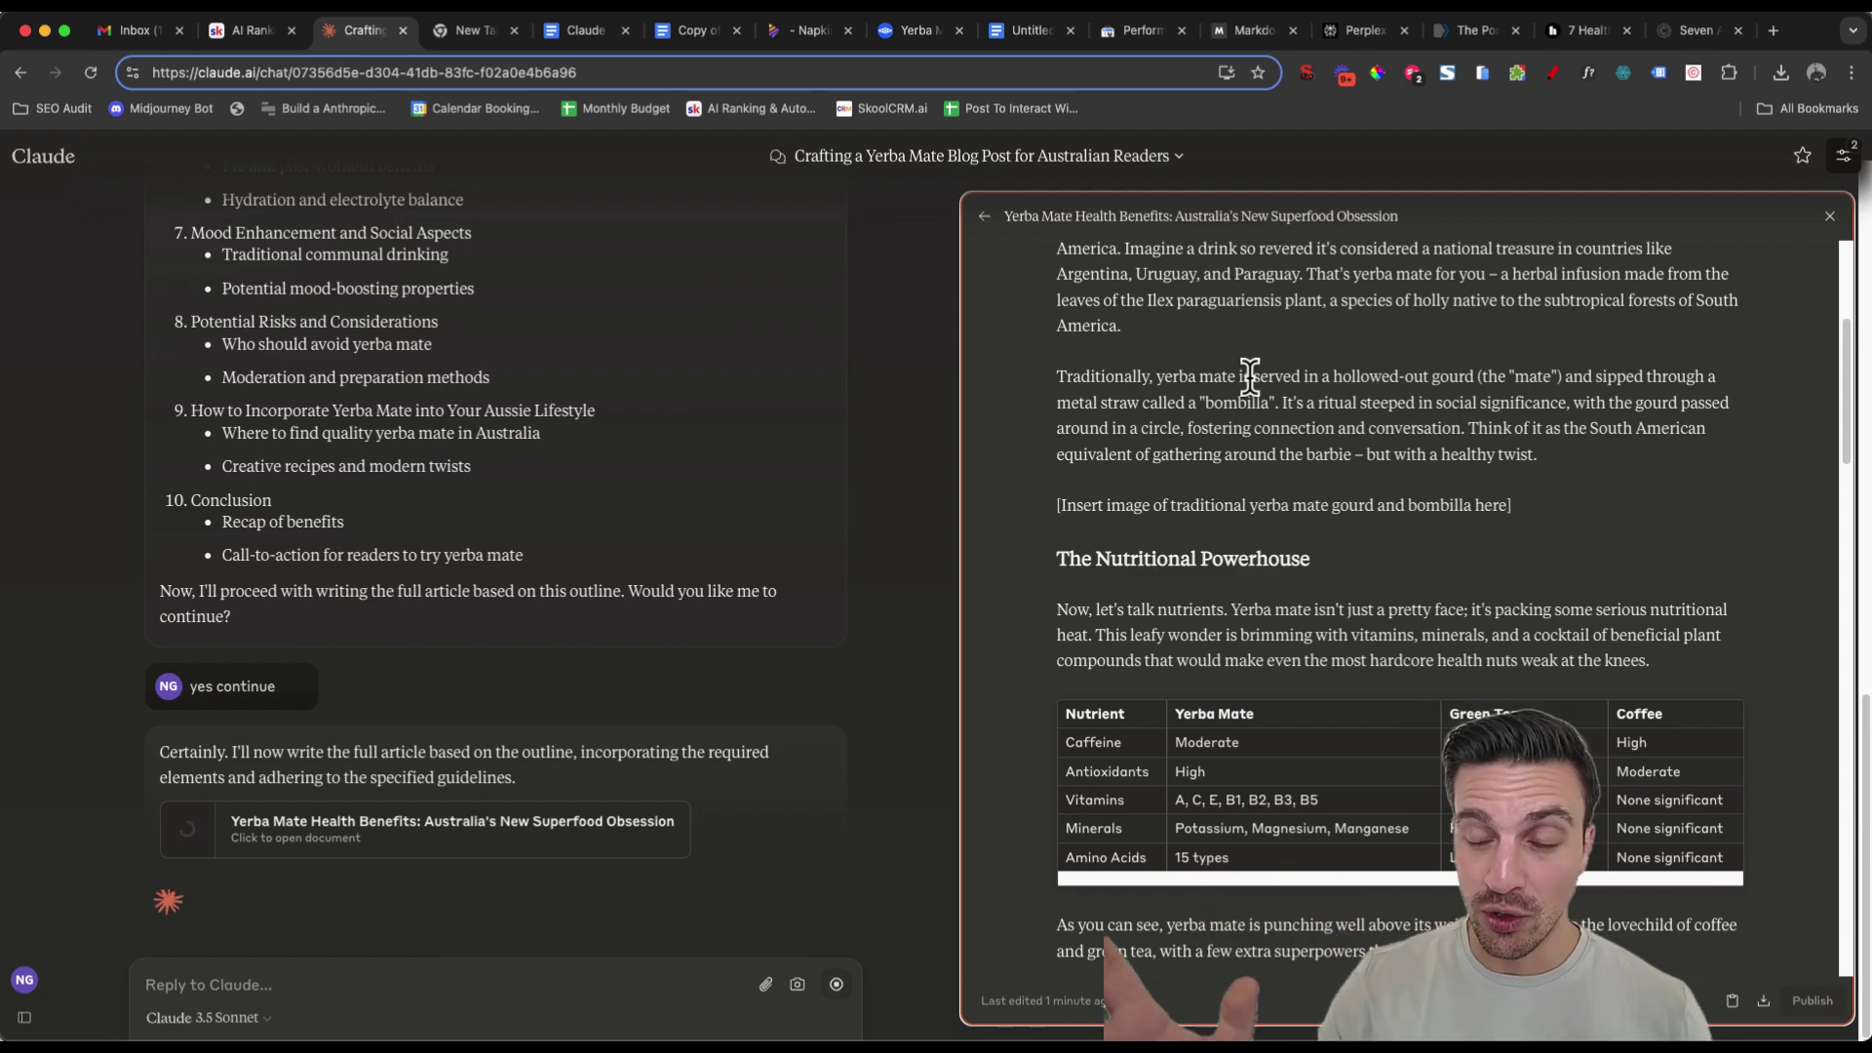
pyautogui.scroll(-9, 1250, 375)
pyautogui.scroll(7, 1268, 393)
pyautogui.scroll(-1, 1249, 692)
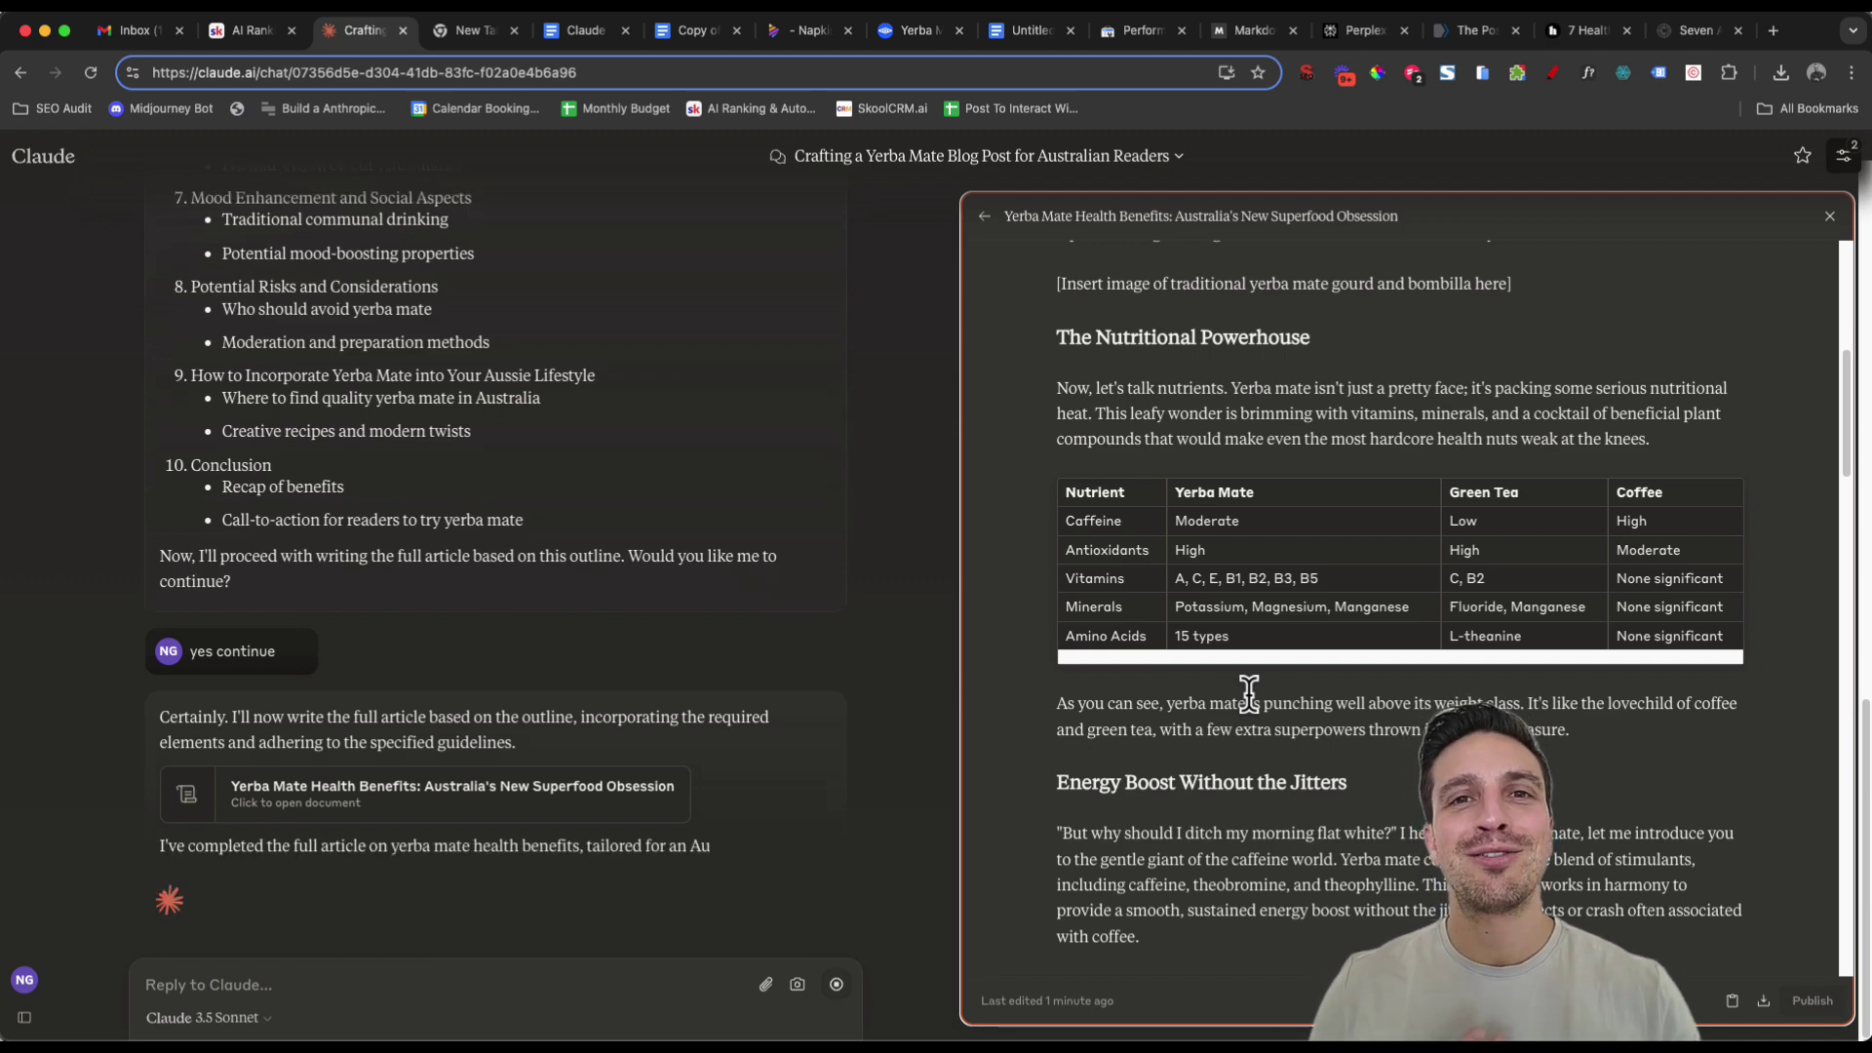
pyautogui.scroll(-15, 1391, 494)
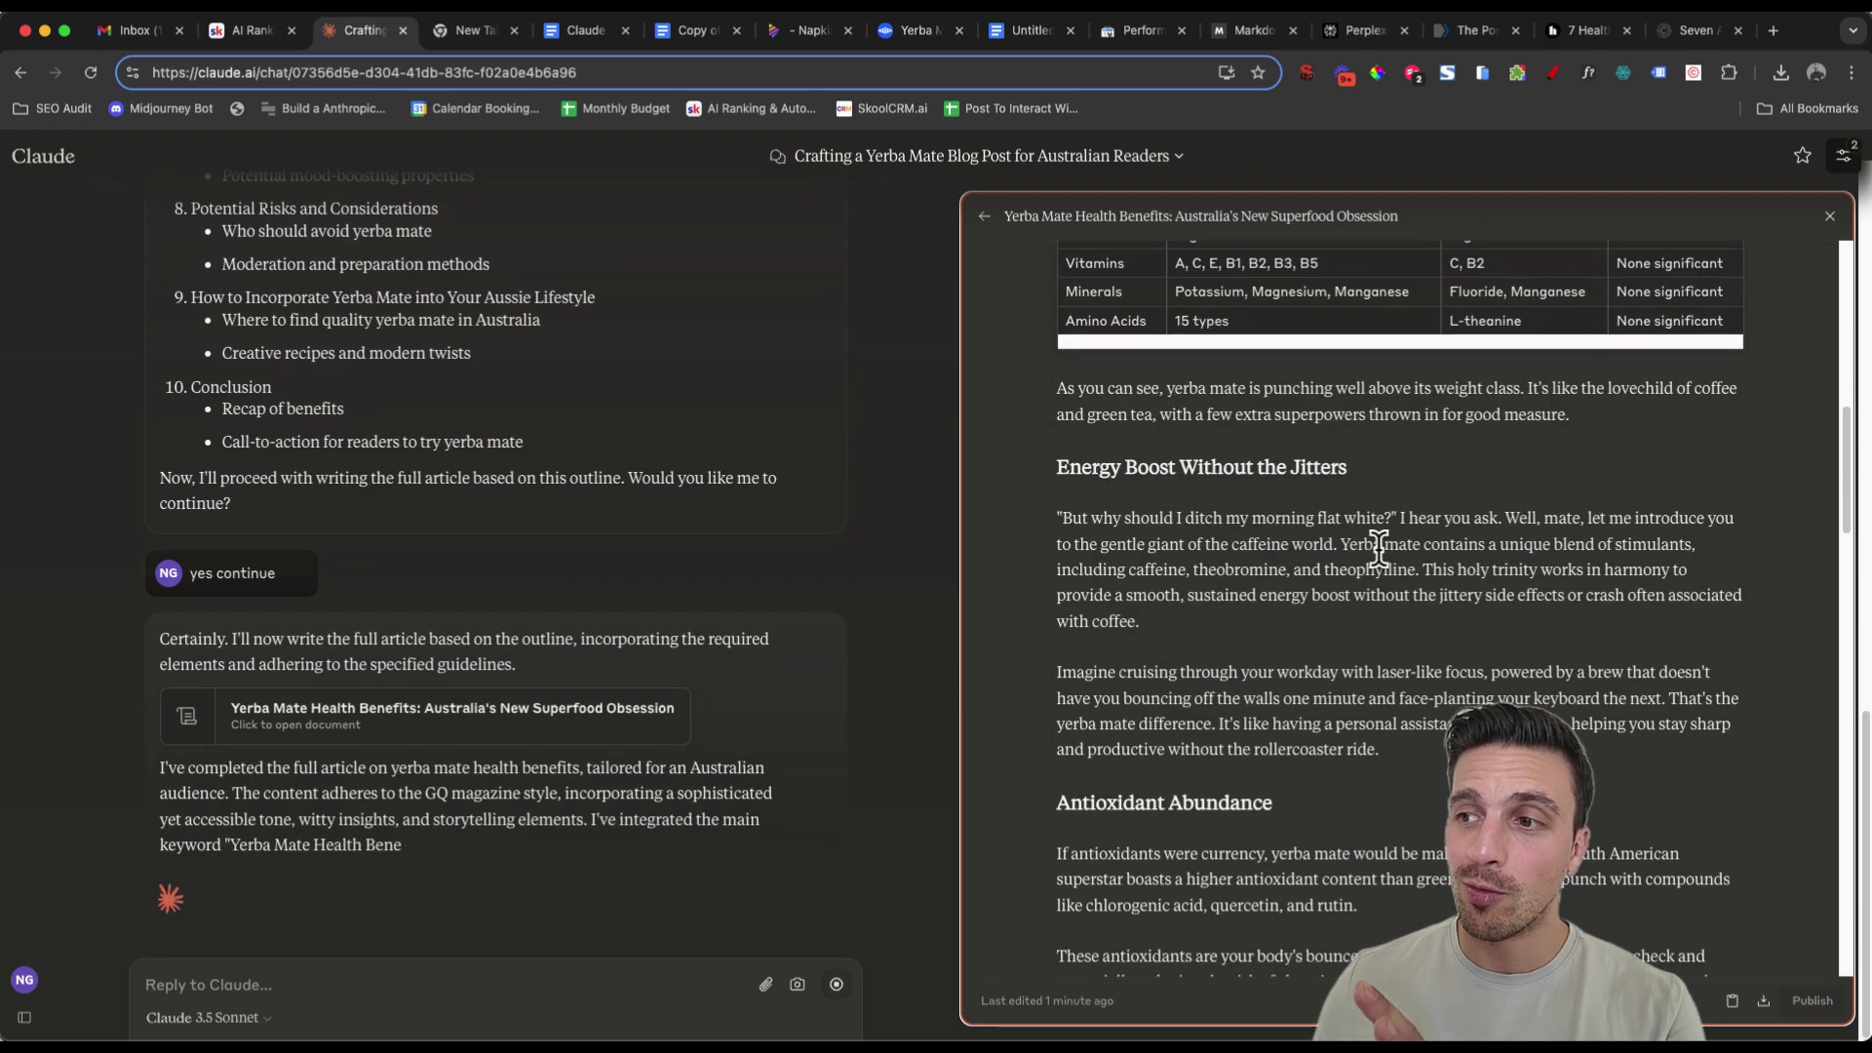
pyautogui.scroll(-6, 1395, 556)
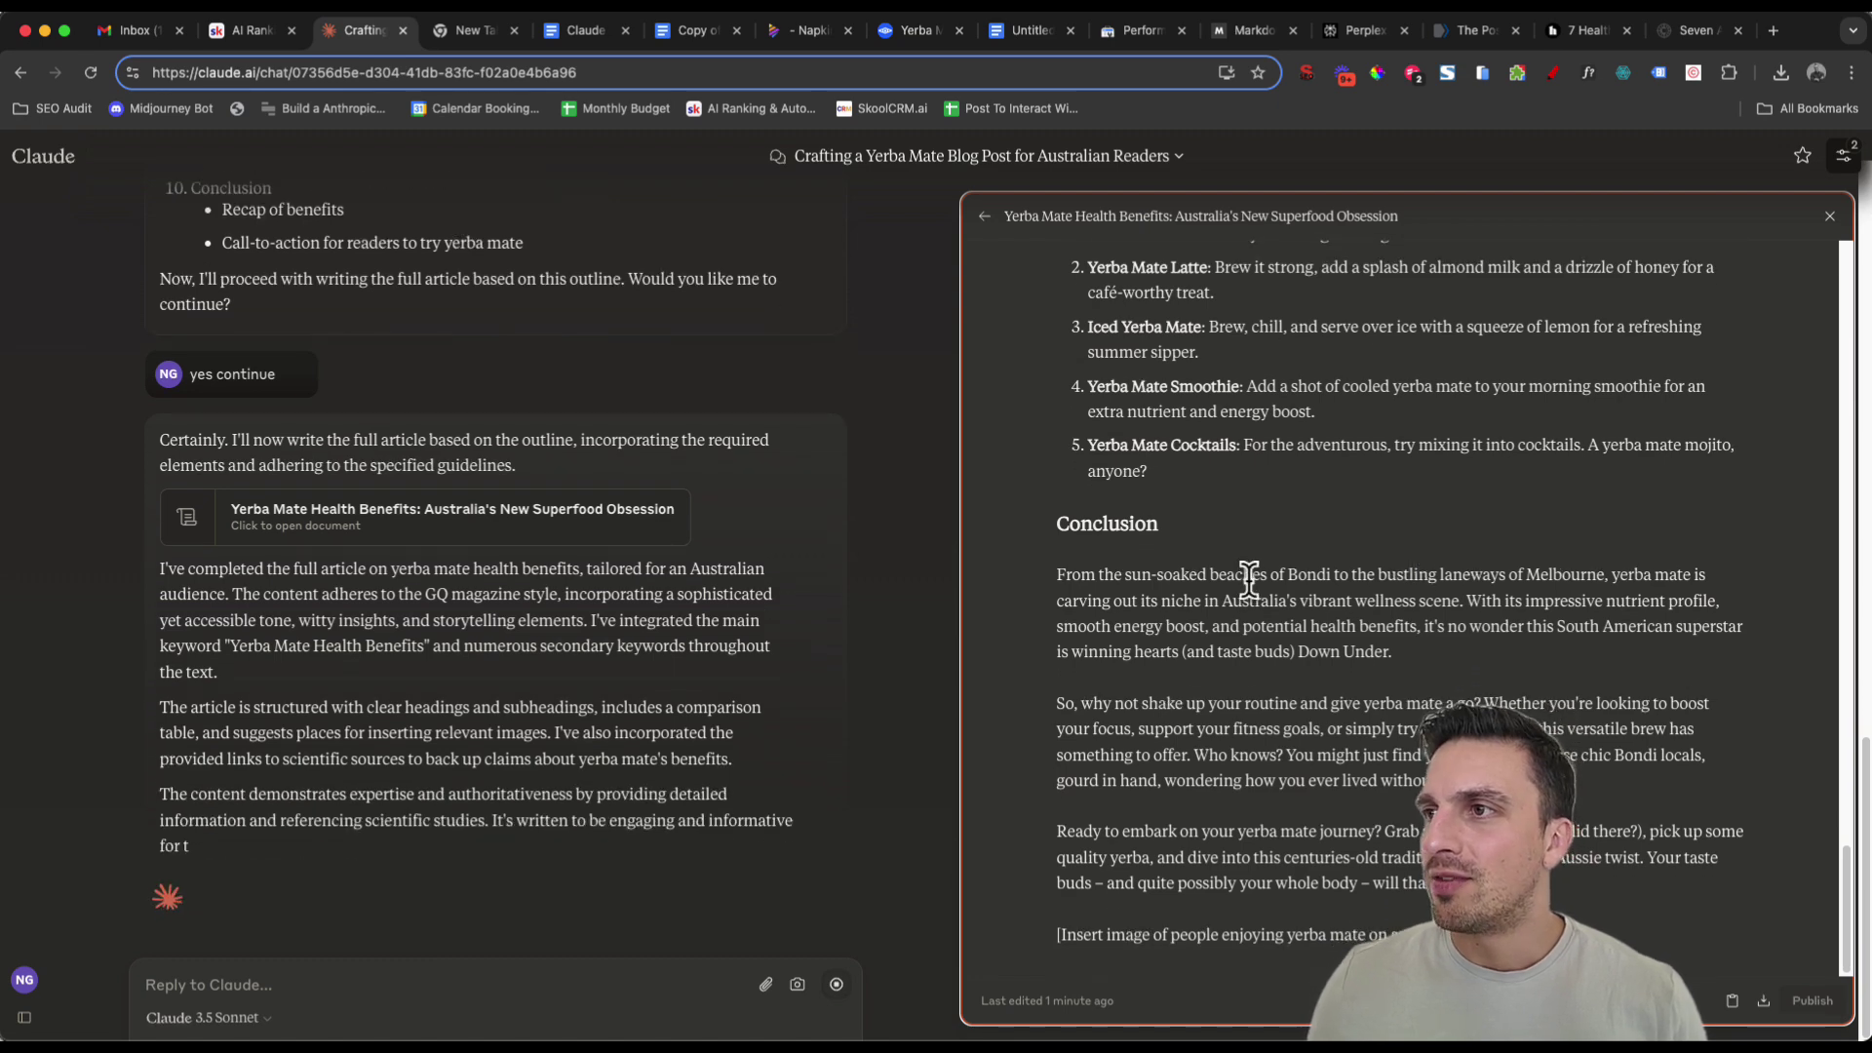
pyautogui.scroll(3, 1244, 573)
pyautogui.scroll(-3, 1239, 654)
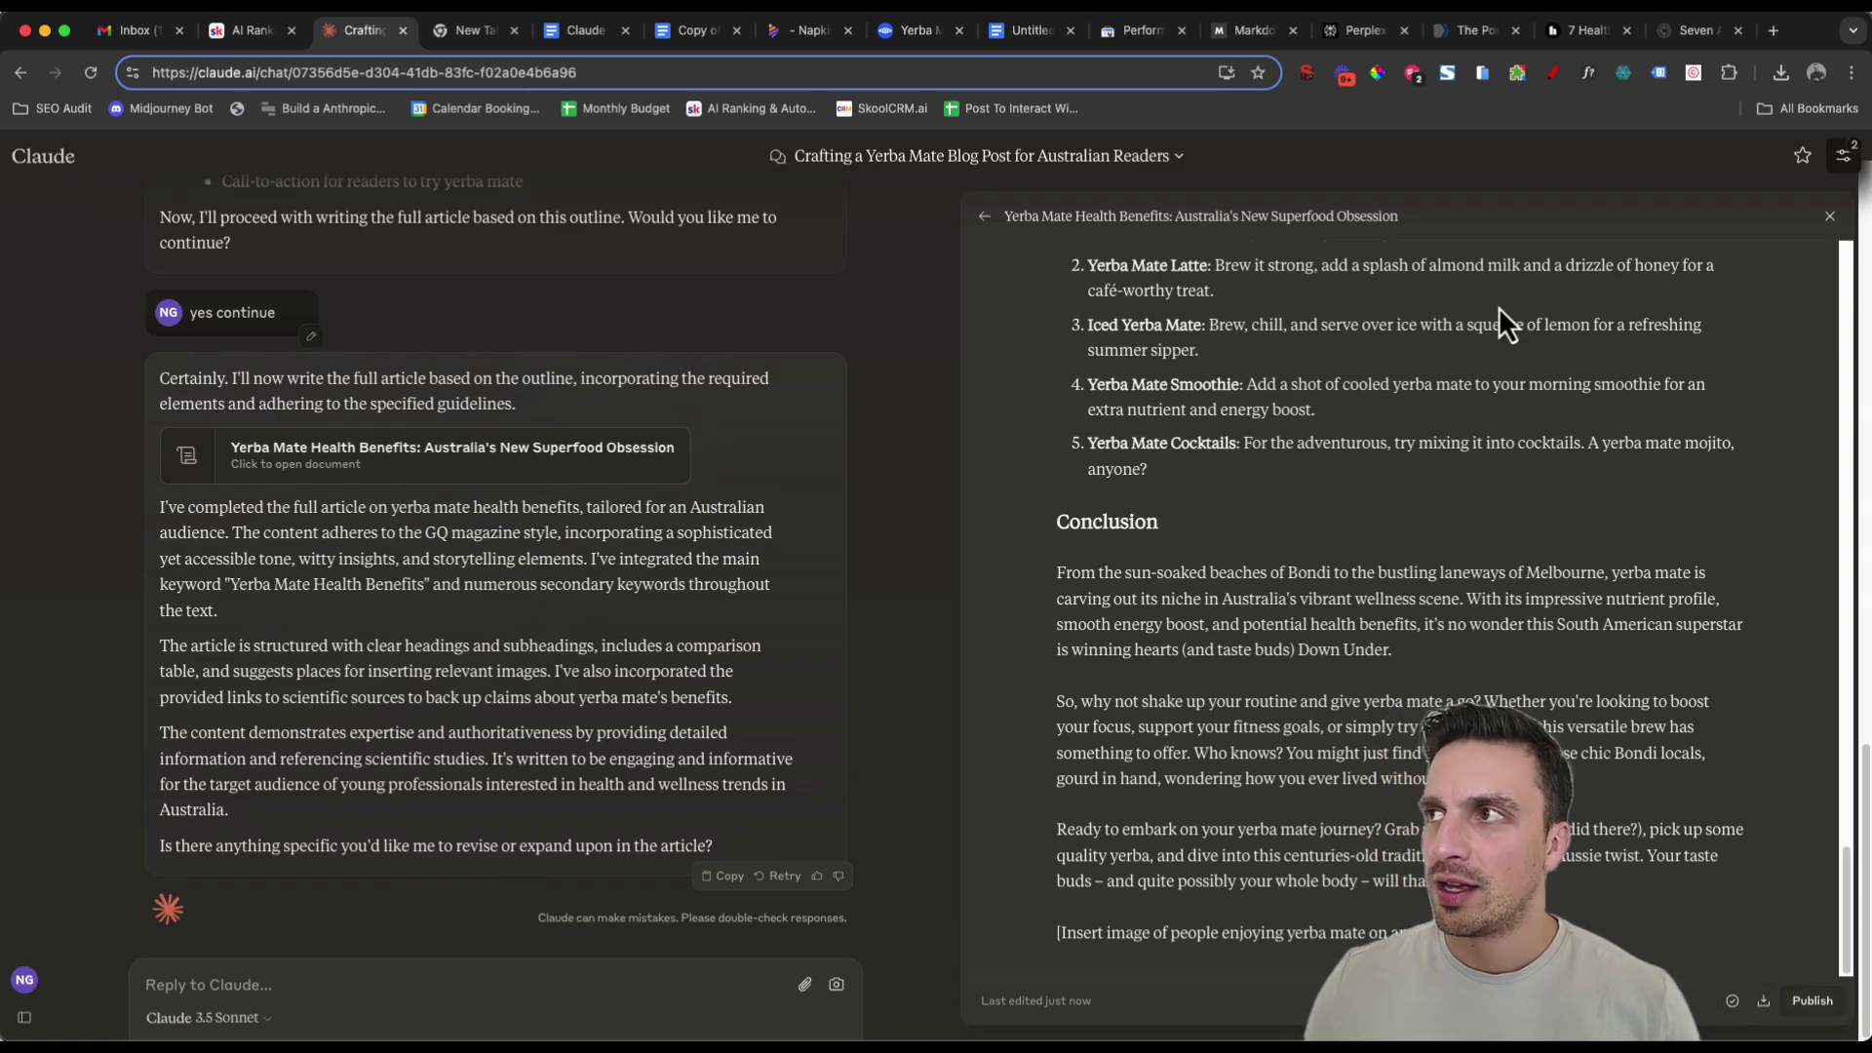
# Paste the article's Markdown into Markdown Live Preview and review its rendered headings, nutrient table and tips.
pyautogui.click(1237, 35)
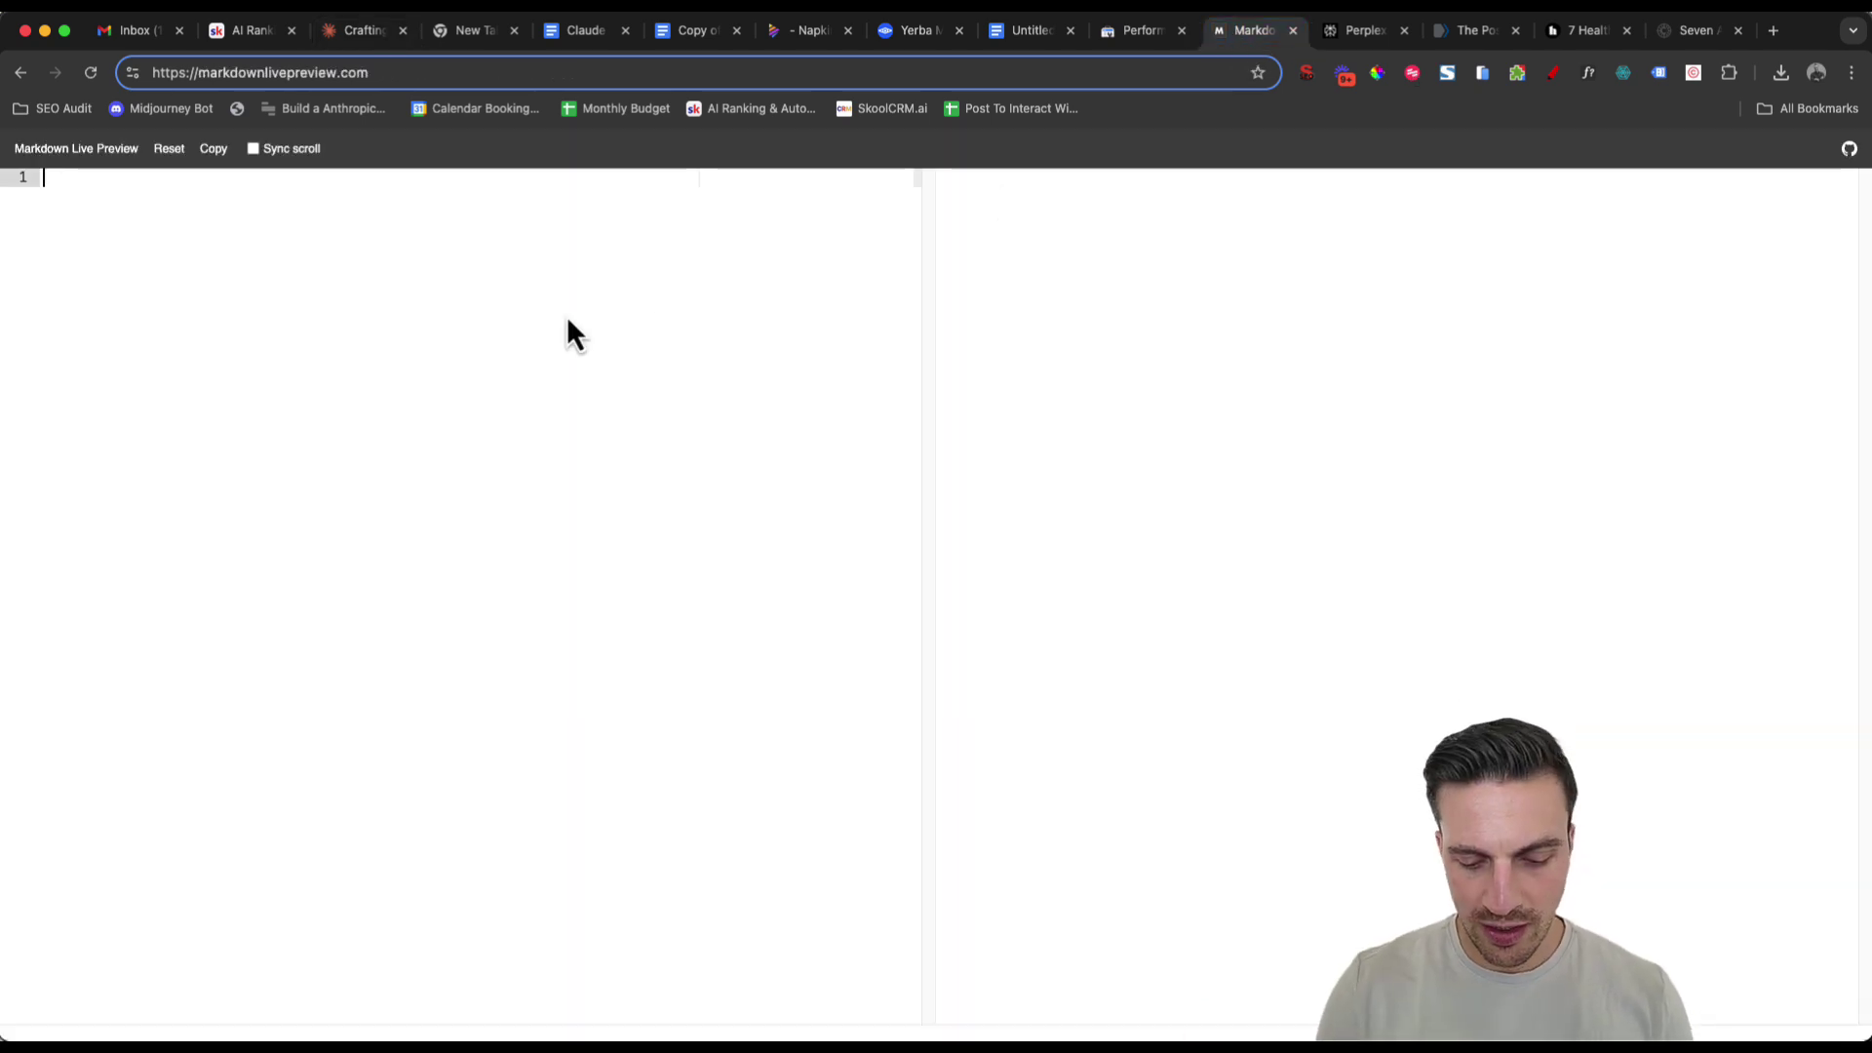
pyautogui.press('super+v')
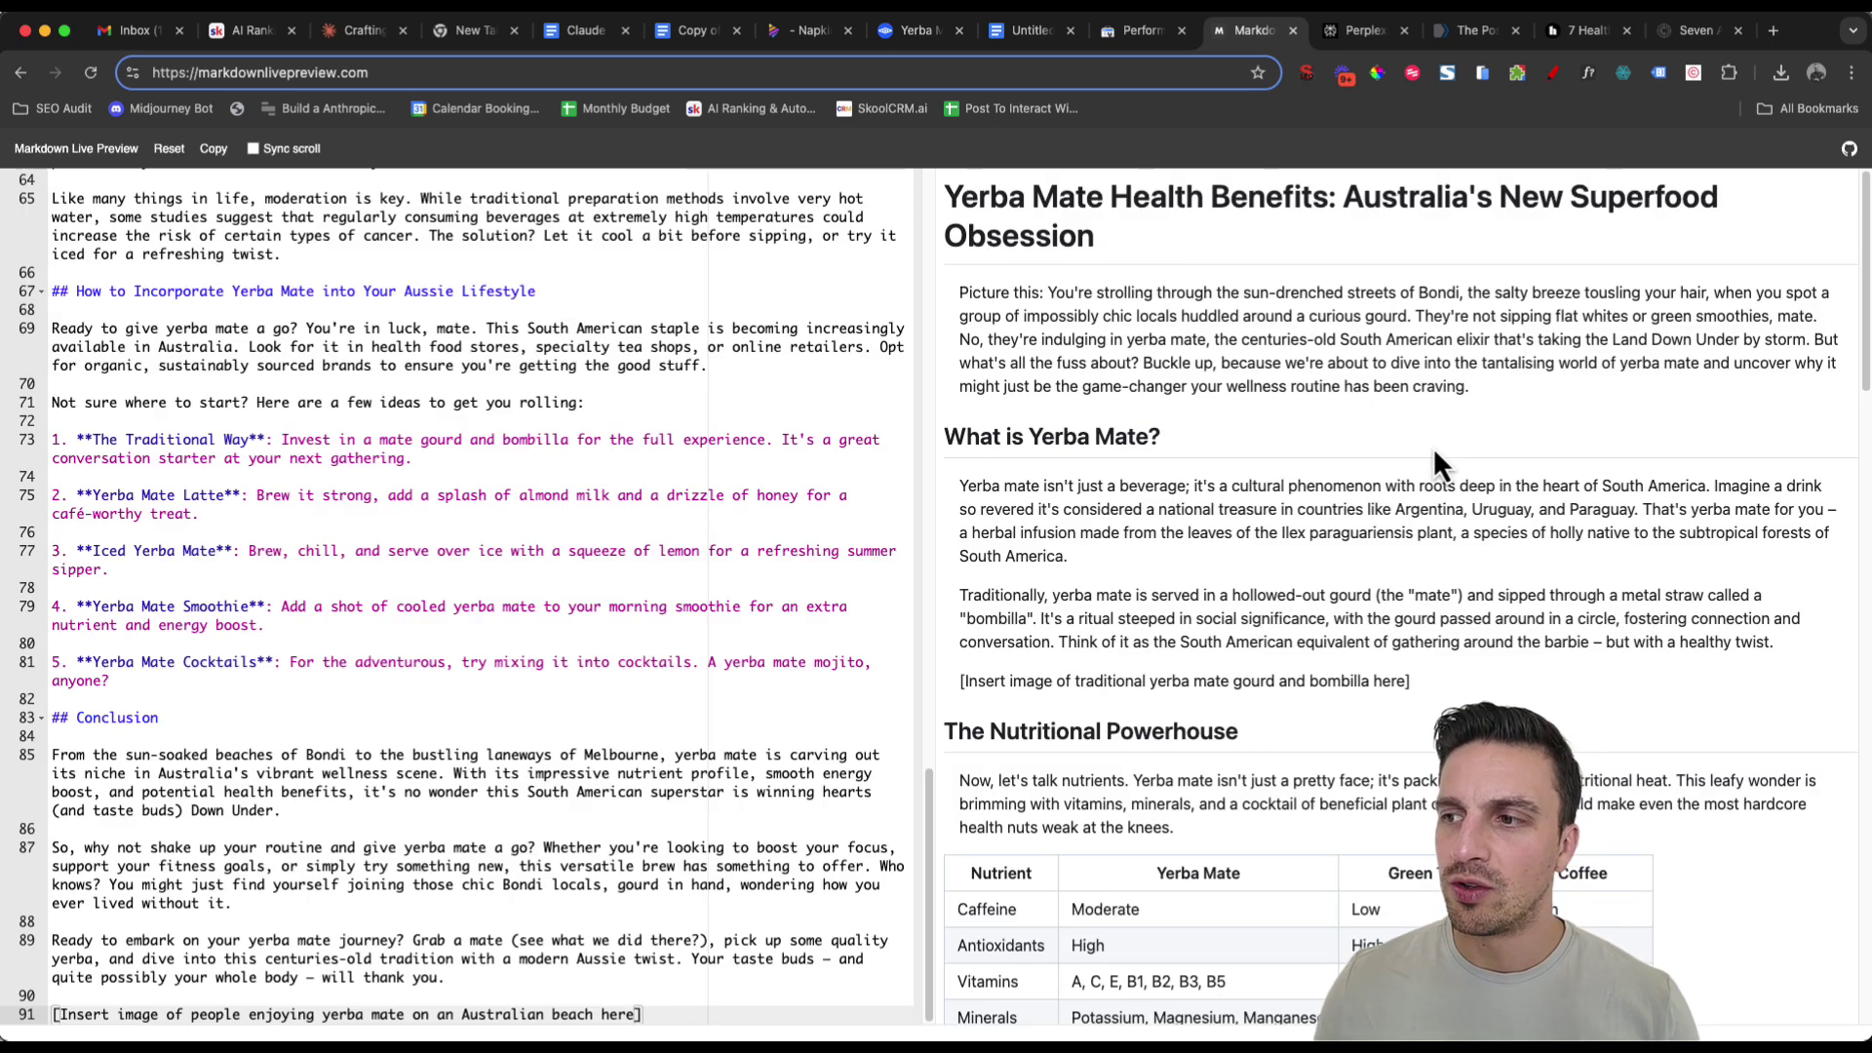
pyautogui.scroll(-10, 1436, 453)
pyautogui.scroll(-20, 1436, 453)
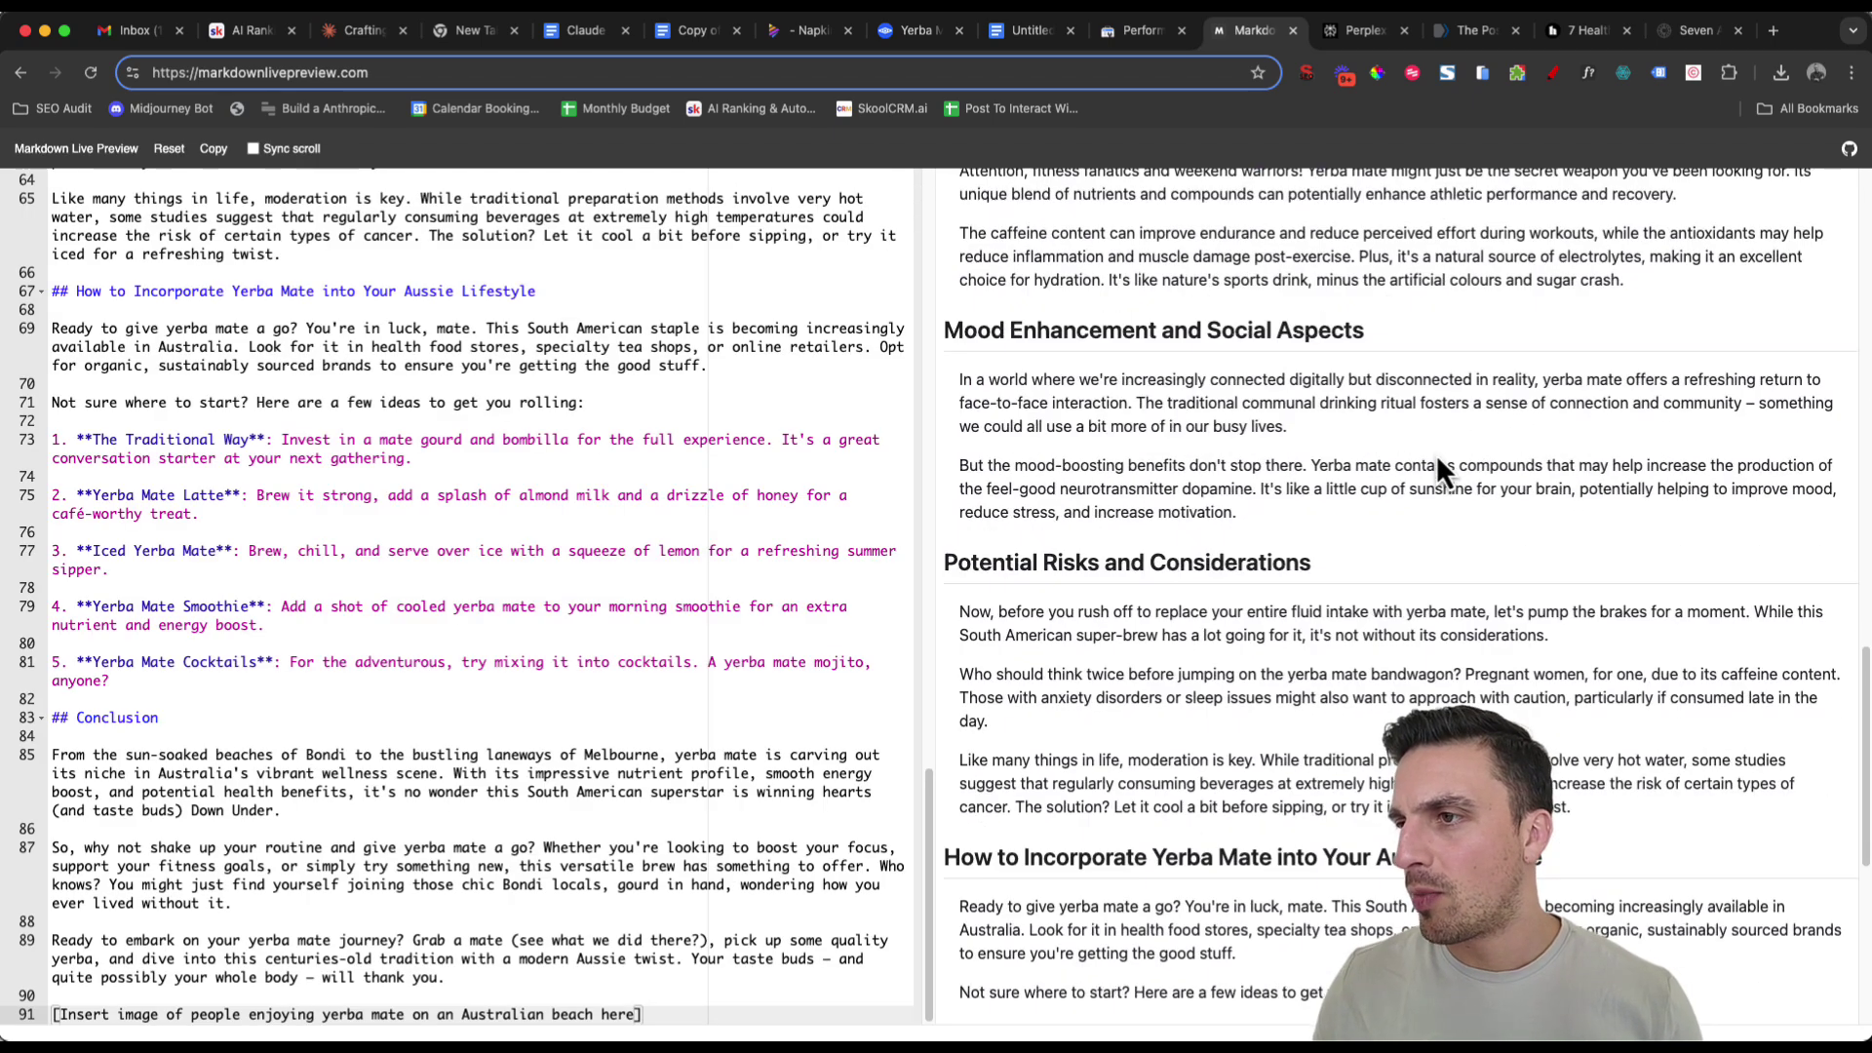
pyautogui.scroll(-3, 1437, 460)
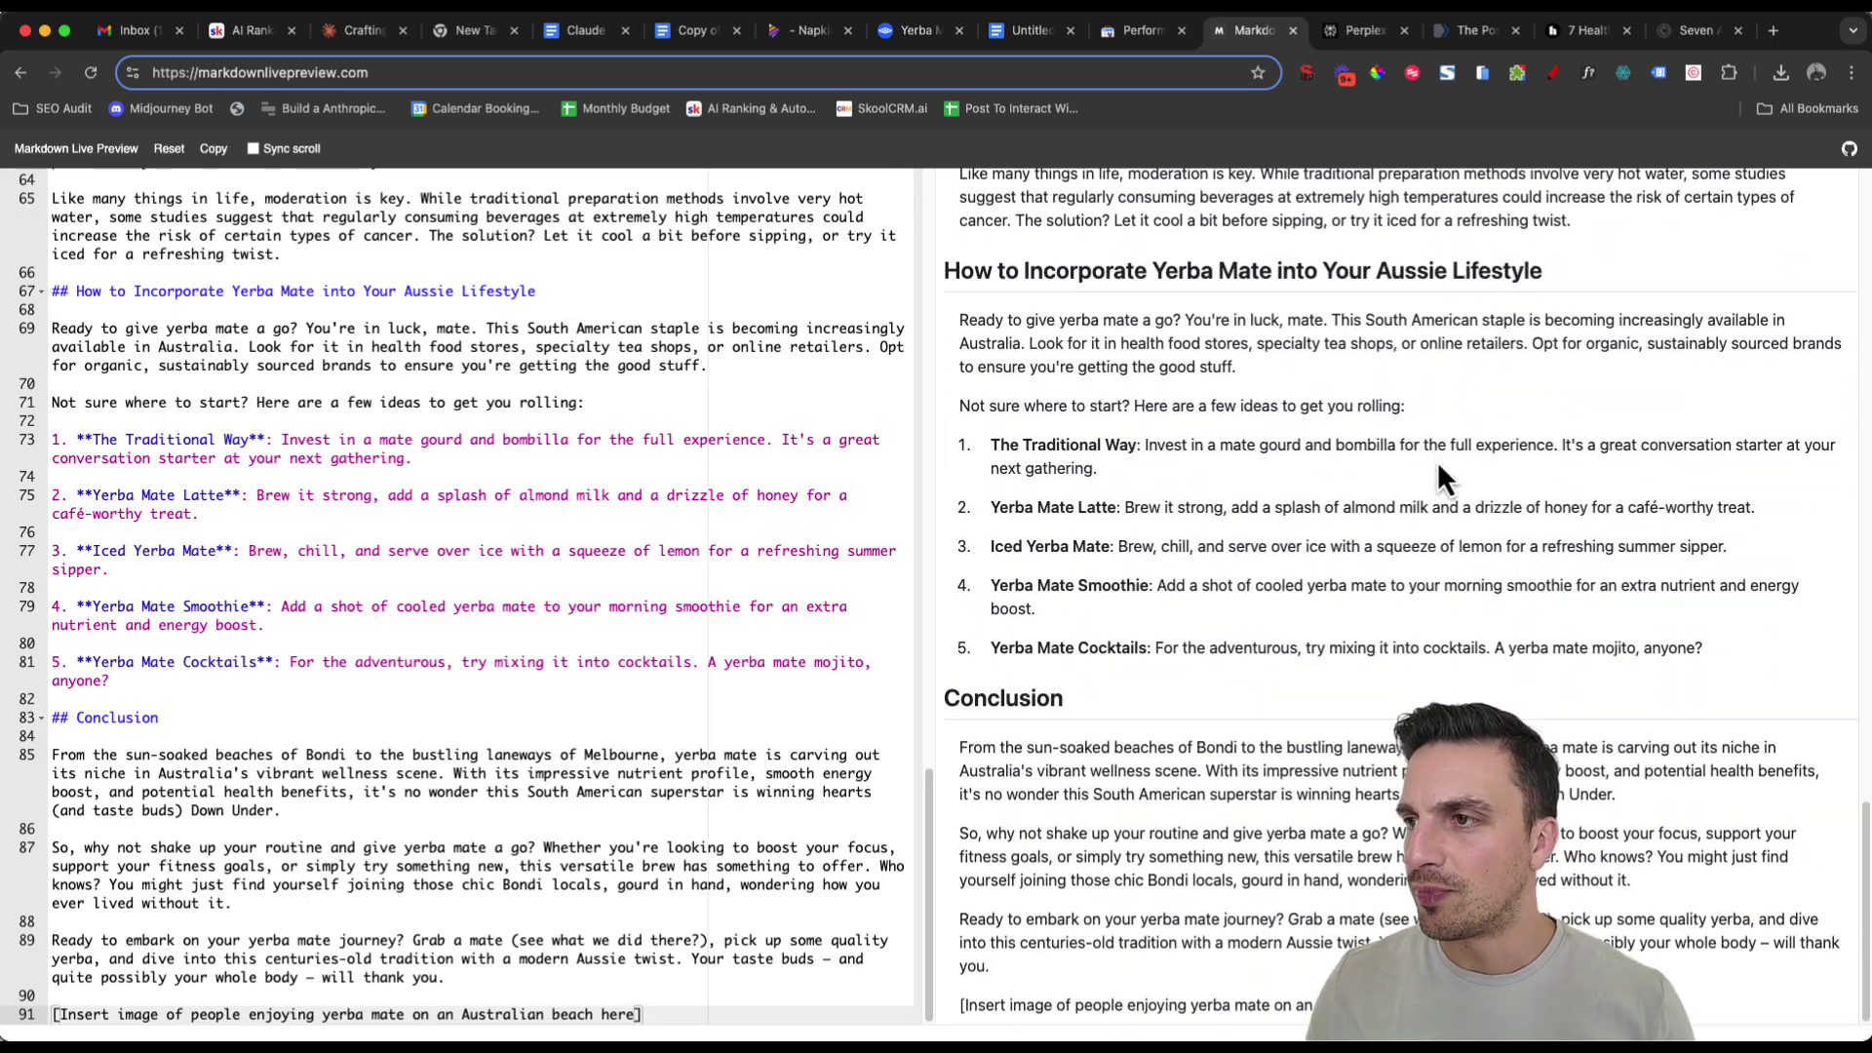
# Paste the full yerba mate article, raw Markdown markers included, into the blank Untitled Google Doc.
pyautogui.click(1015, 30)
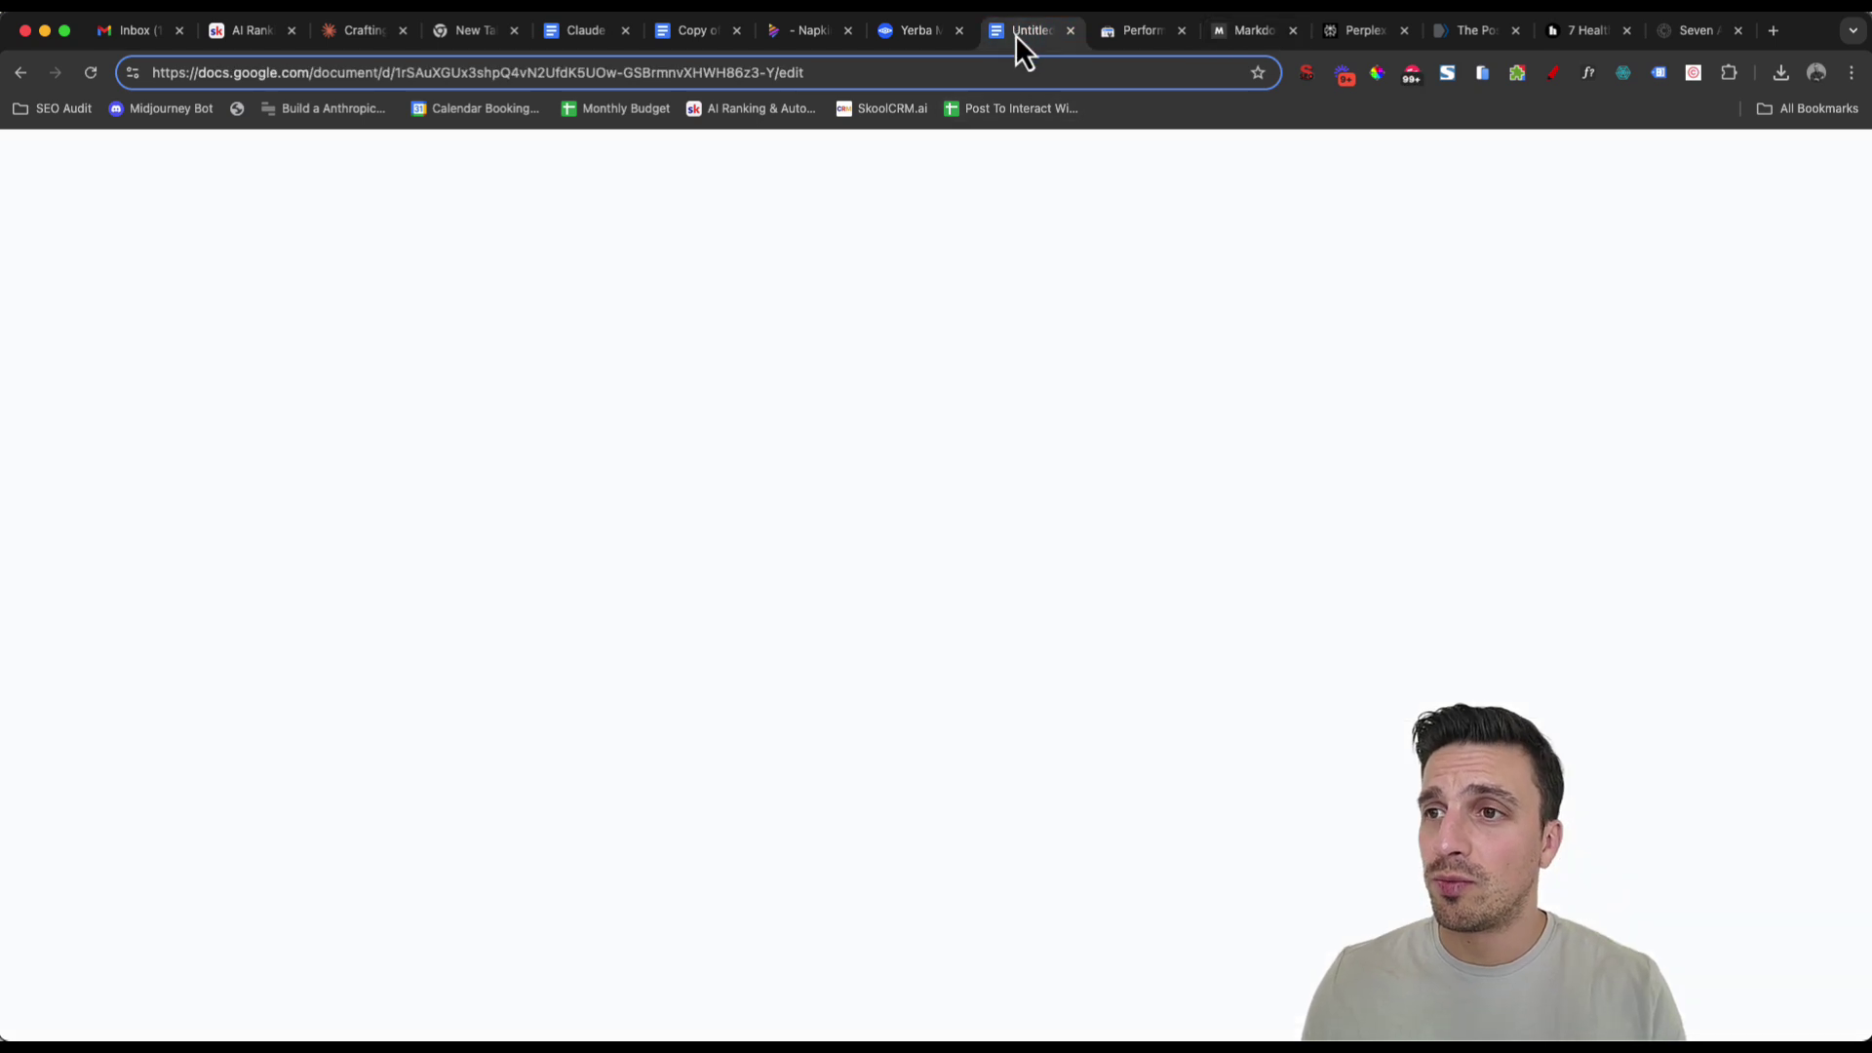
pyautogui.press('super+v')
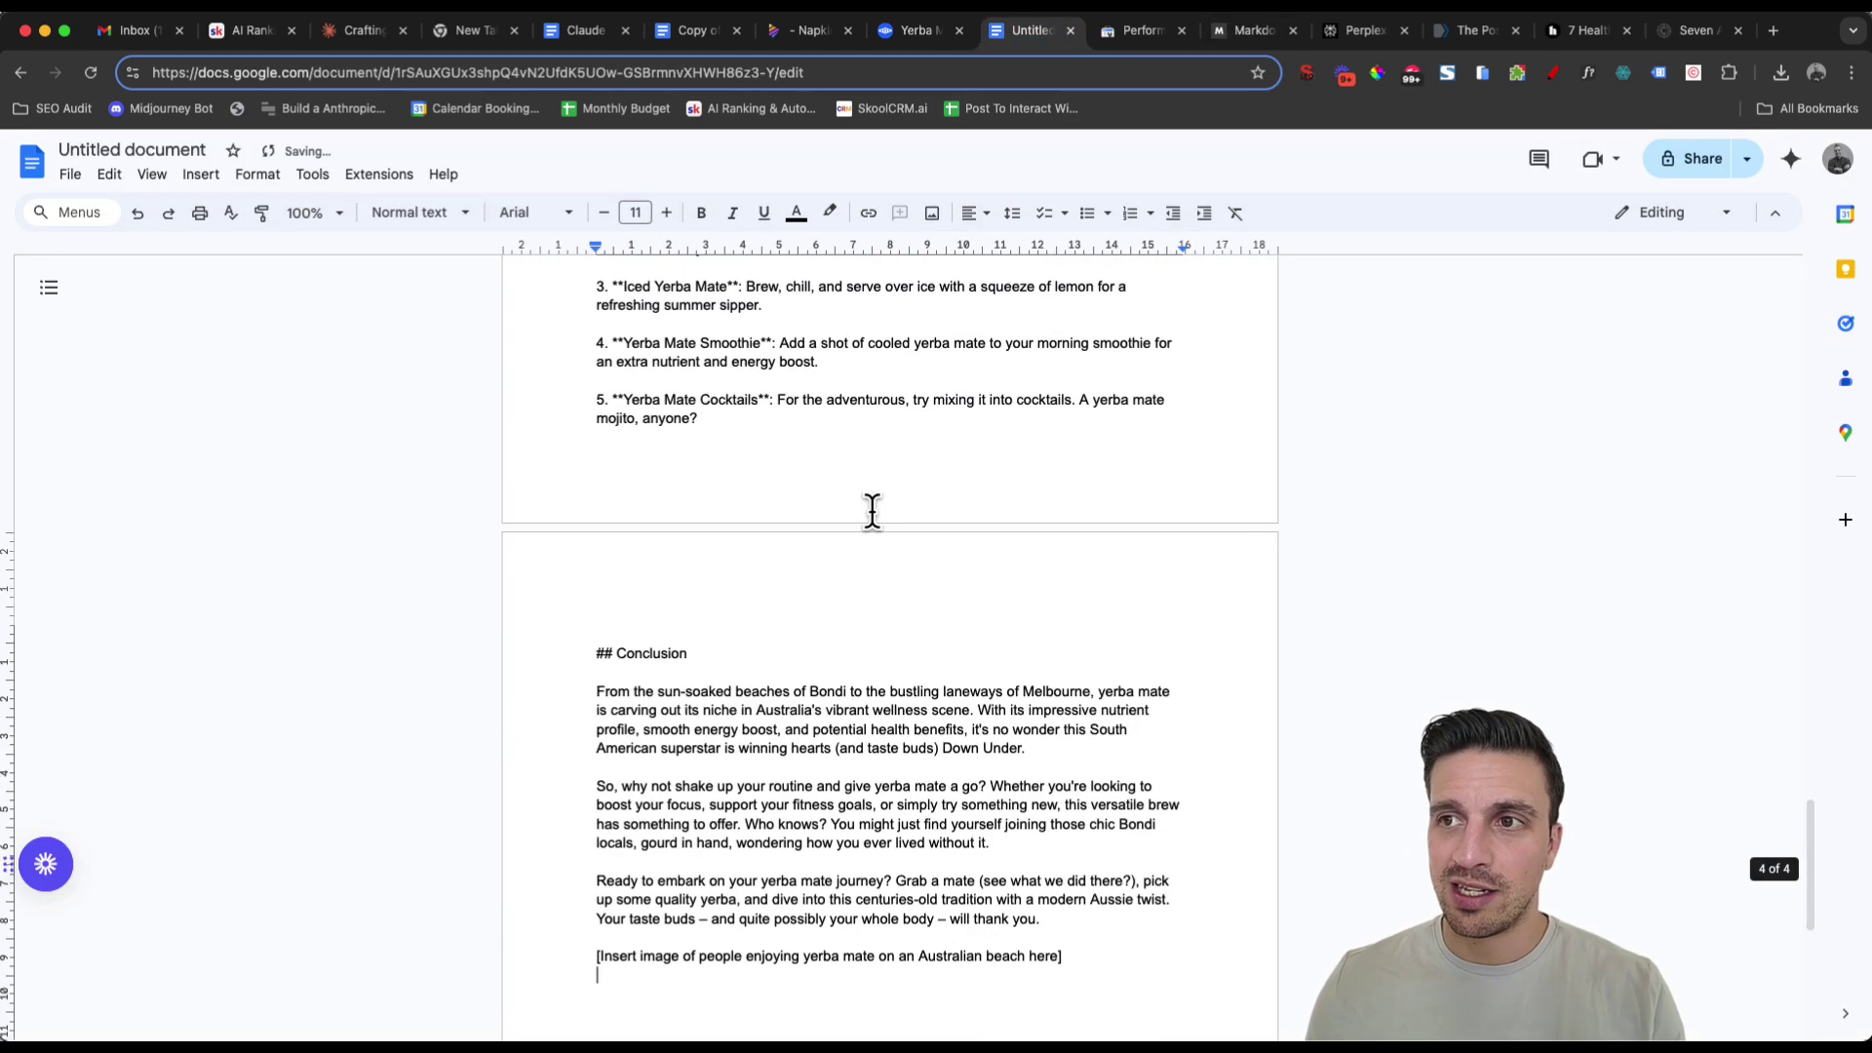
pyautogui.scroll(20, 882, 536)
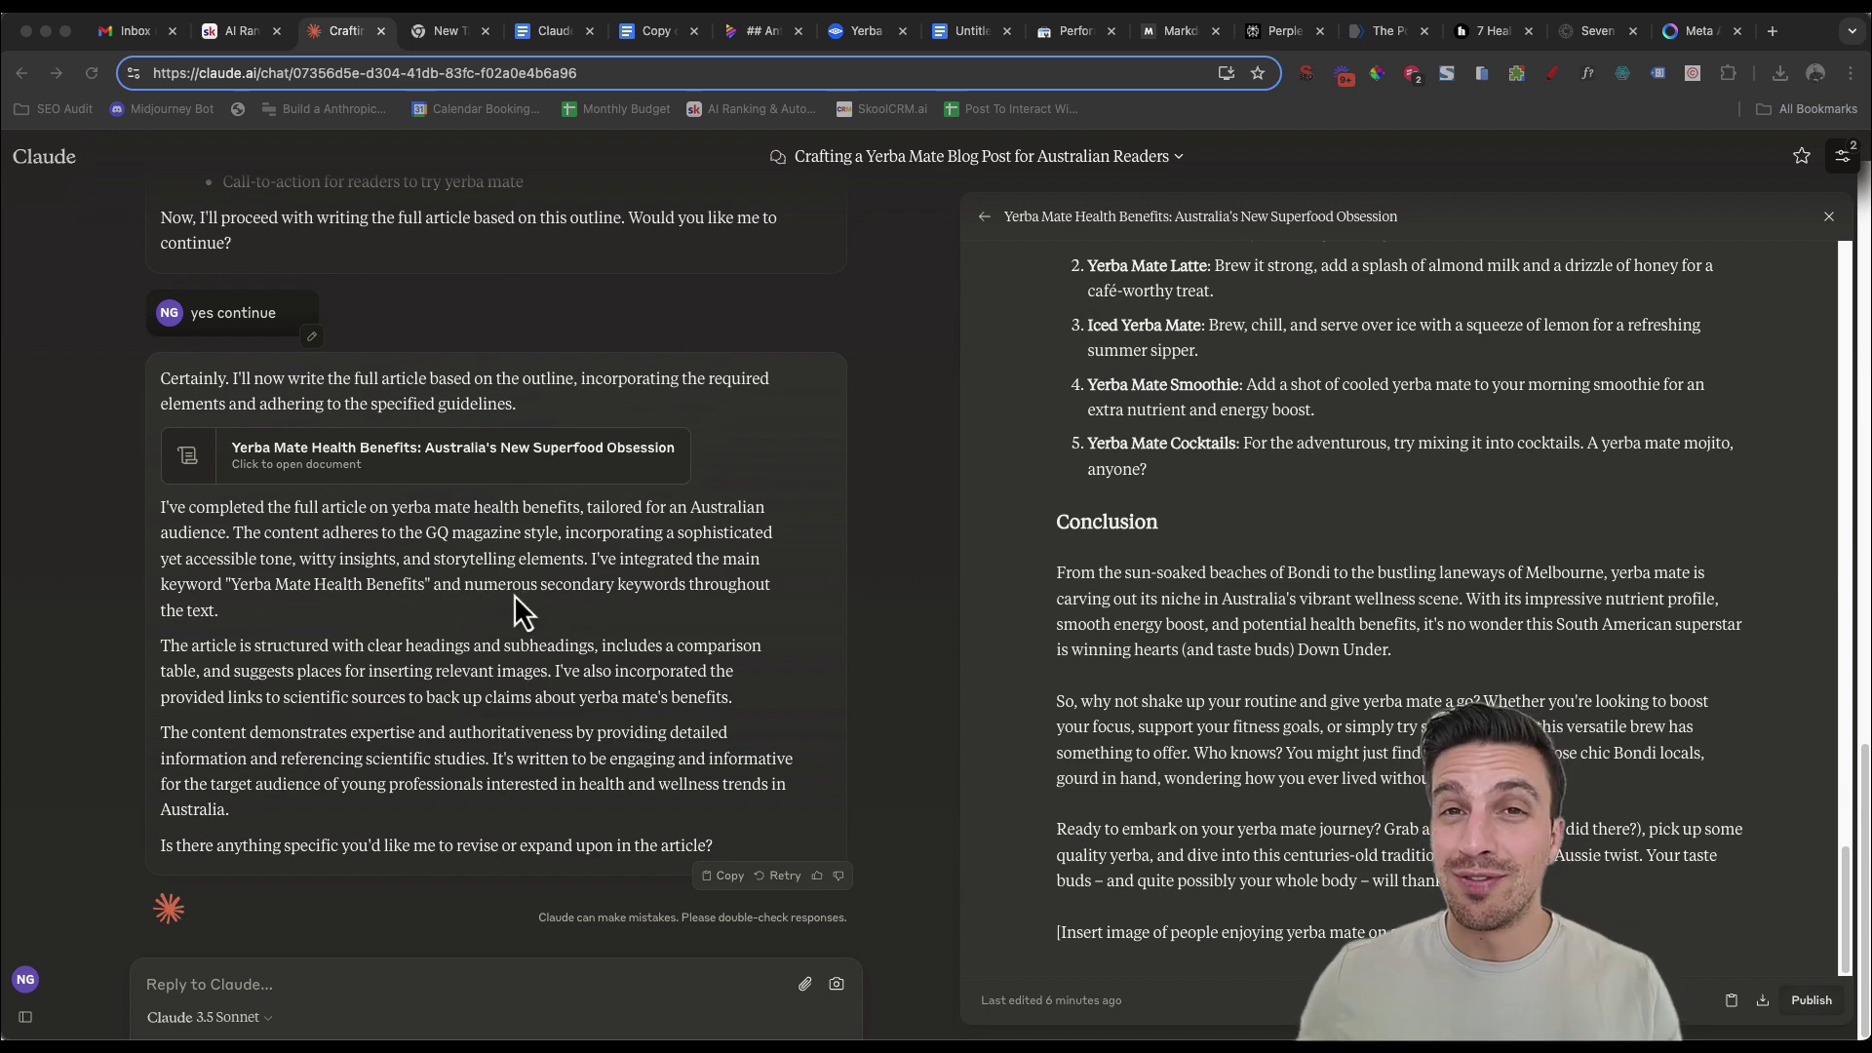
# Start a new message to Claude requesting an interactive yerba mate quiz.
pyautogui.click(402, 983)
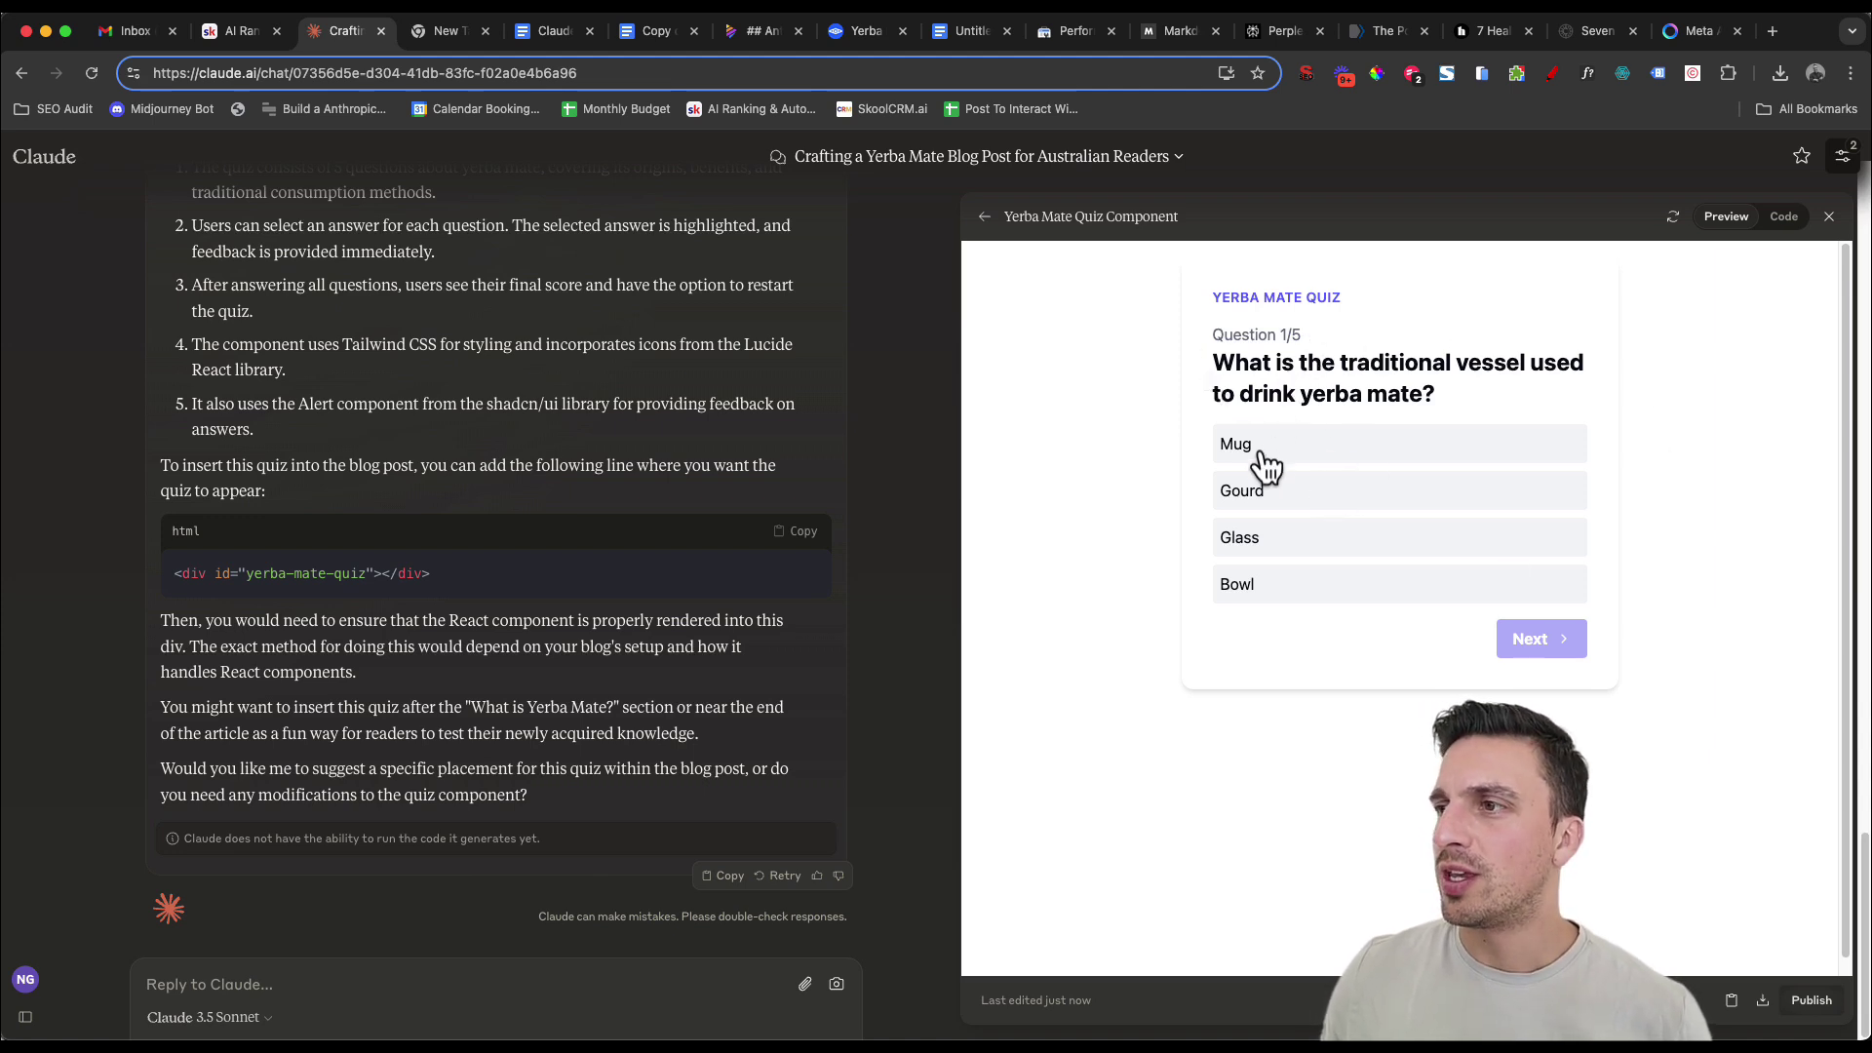
# Answer the first two quiz questions with Gourd and Instant muscle growth.
pyautogui.click(1348, 504)
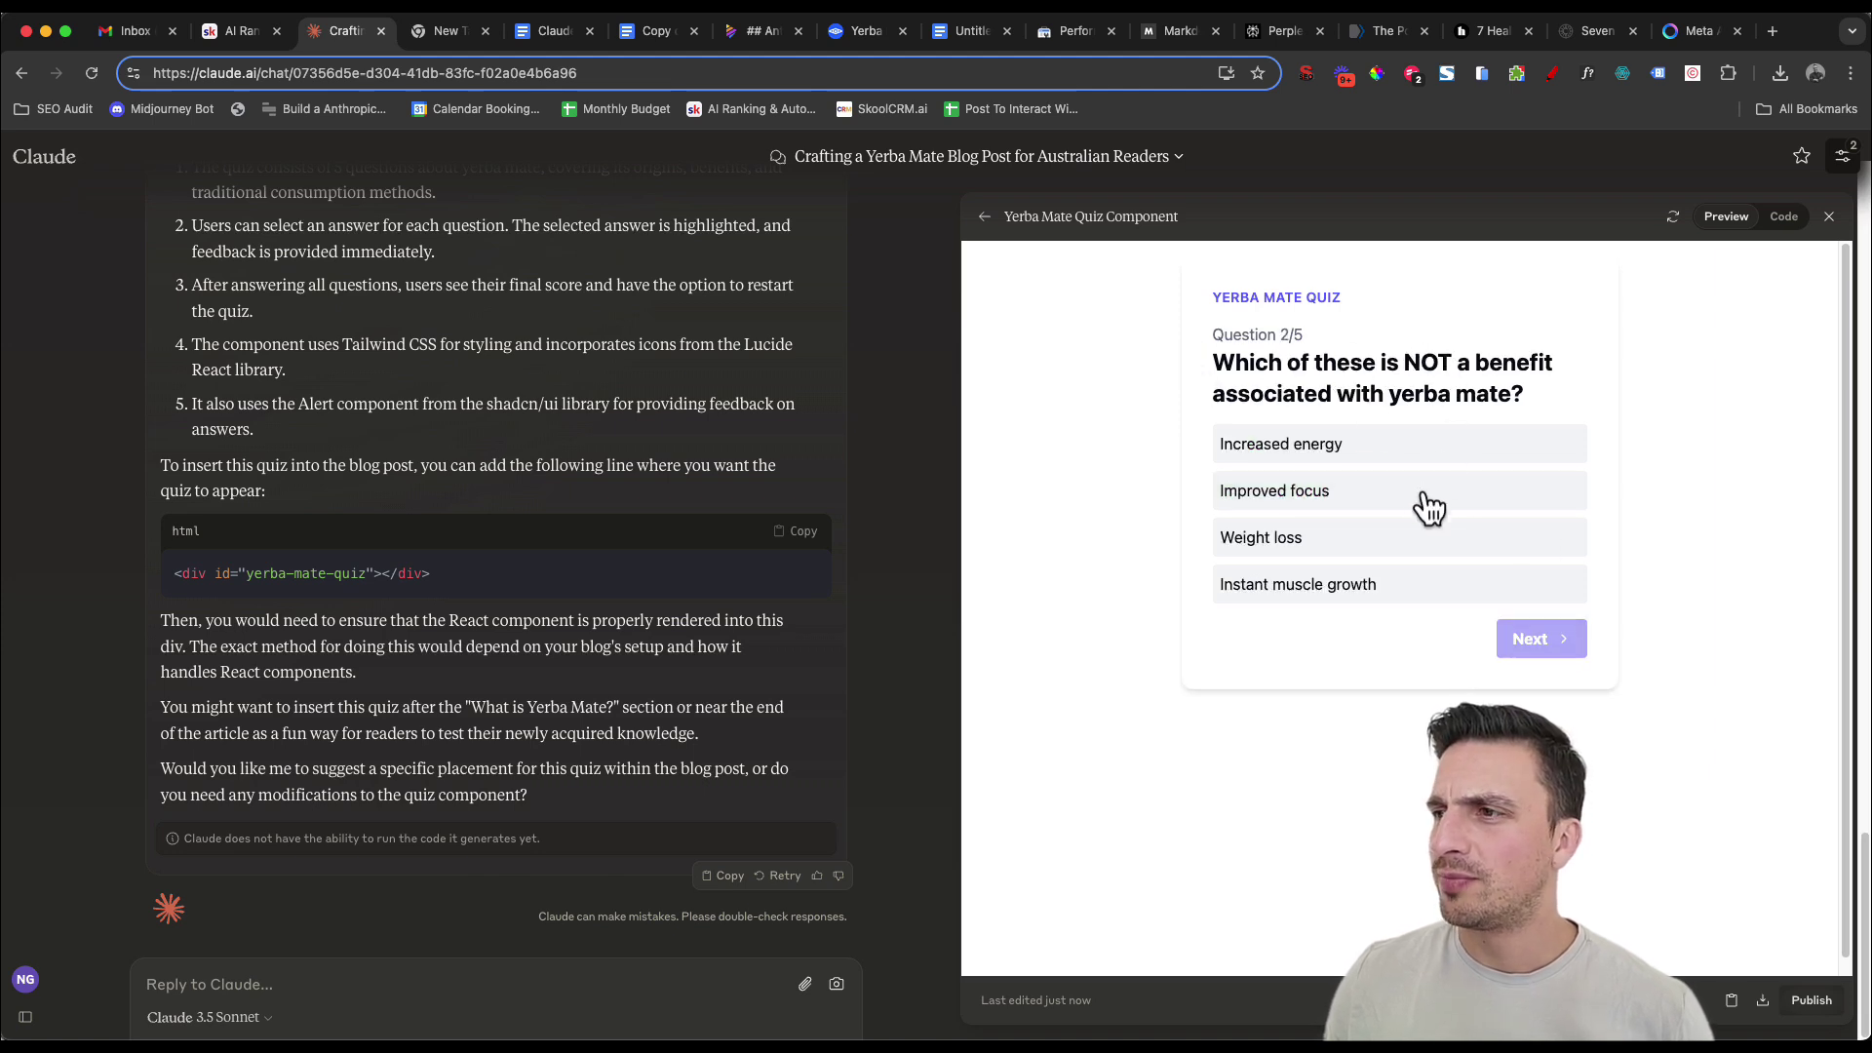
pyautogui.click(1404, 597)
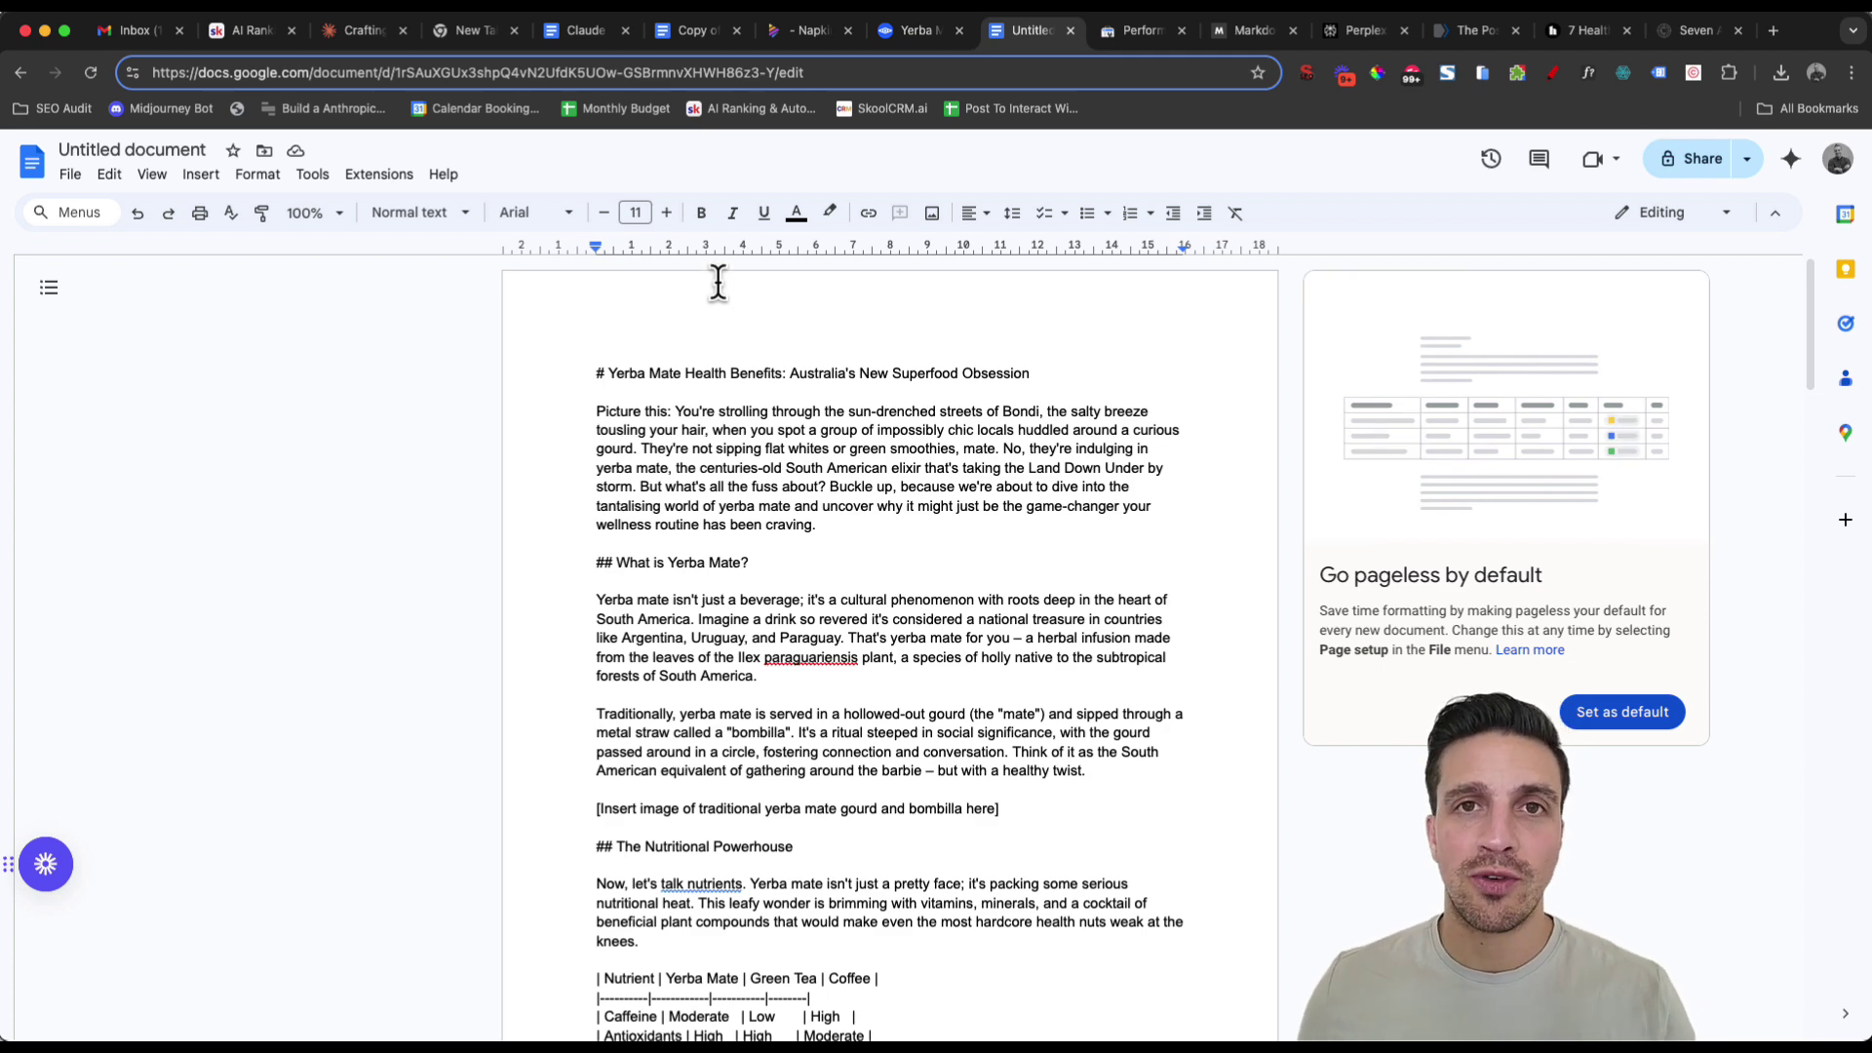
# Copy the Antioxidant Abundance heading and its two paragraphs from the Google Doc.
pyautogui.scroll(-4, 838, 710)
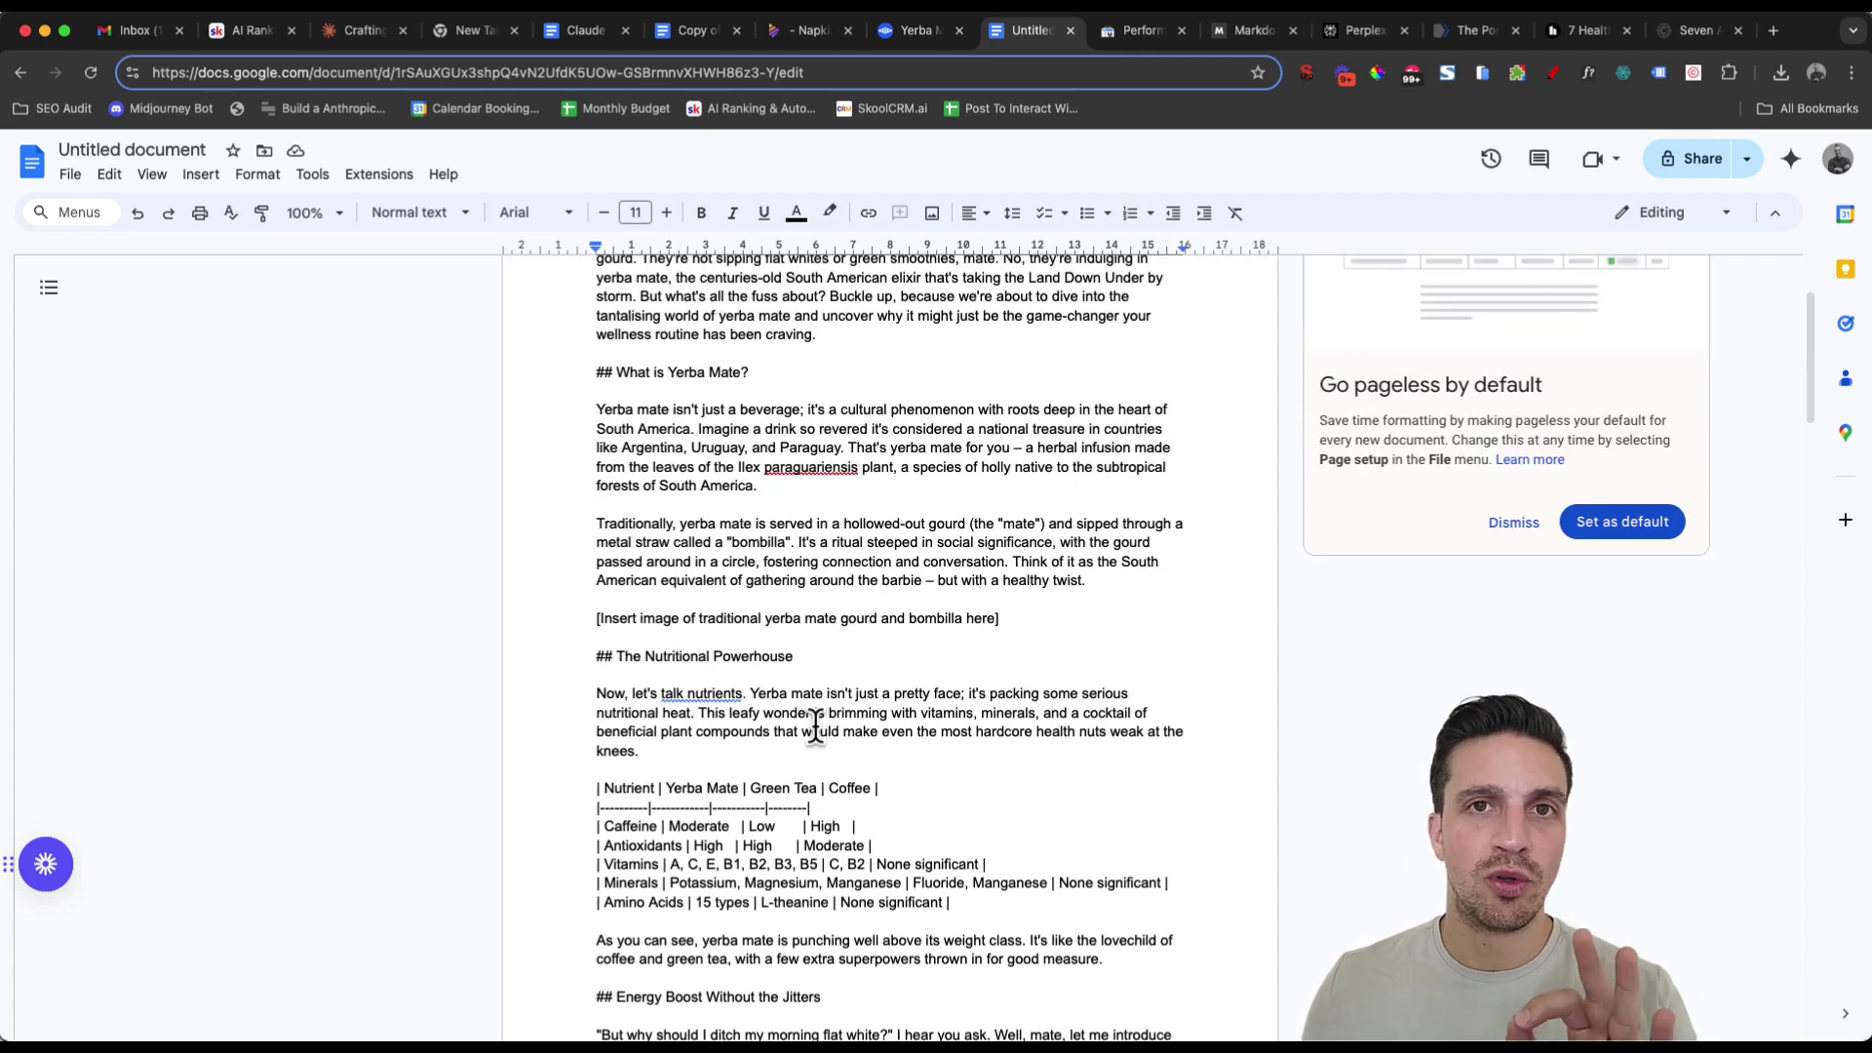
pyautogui.scroll(-15, 785, 750)
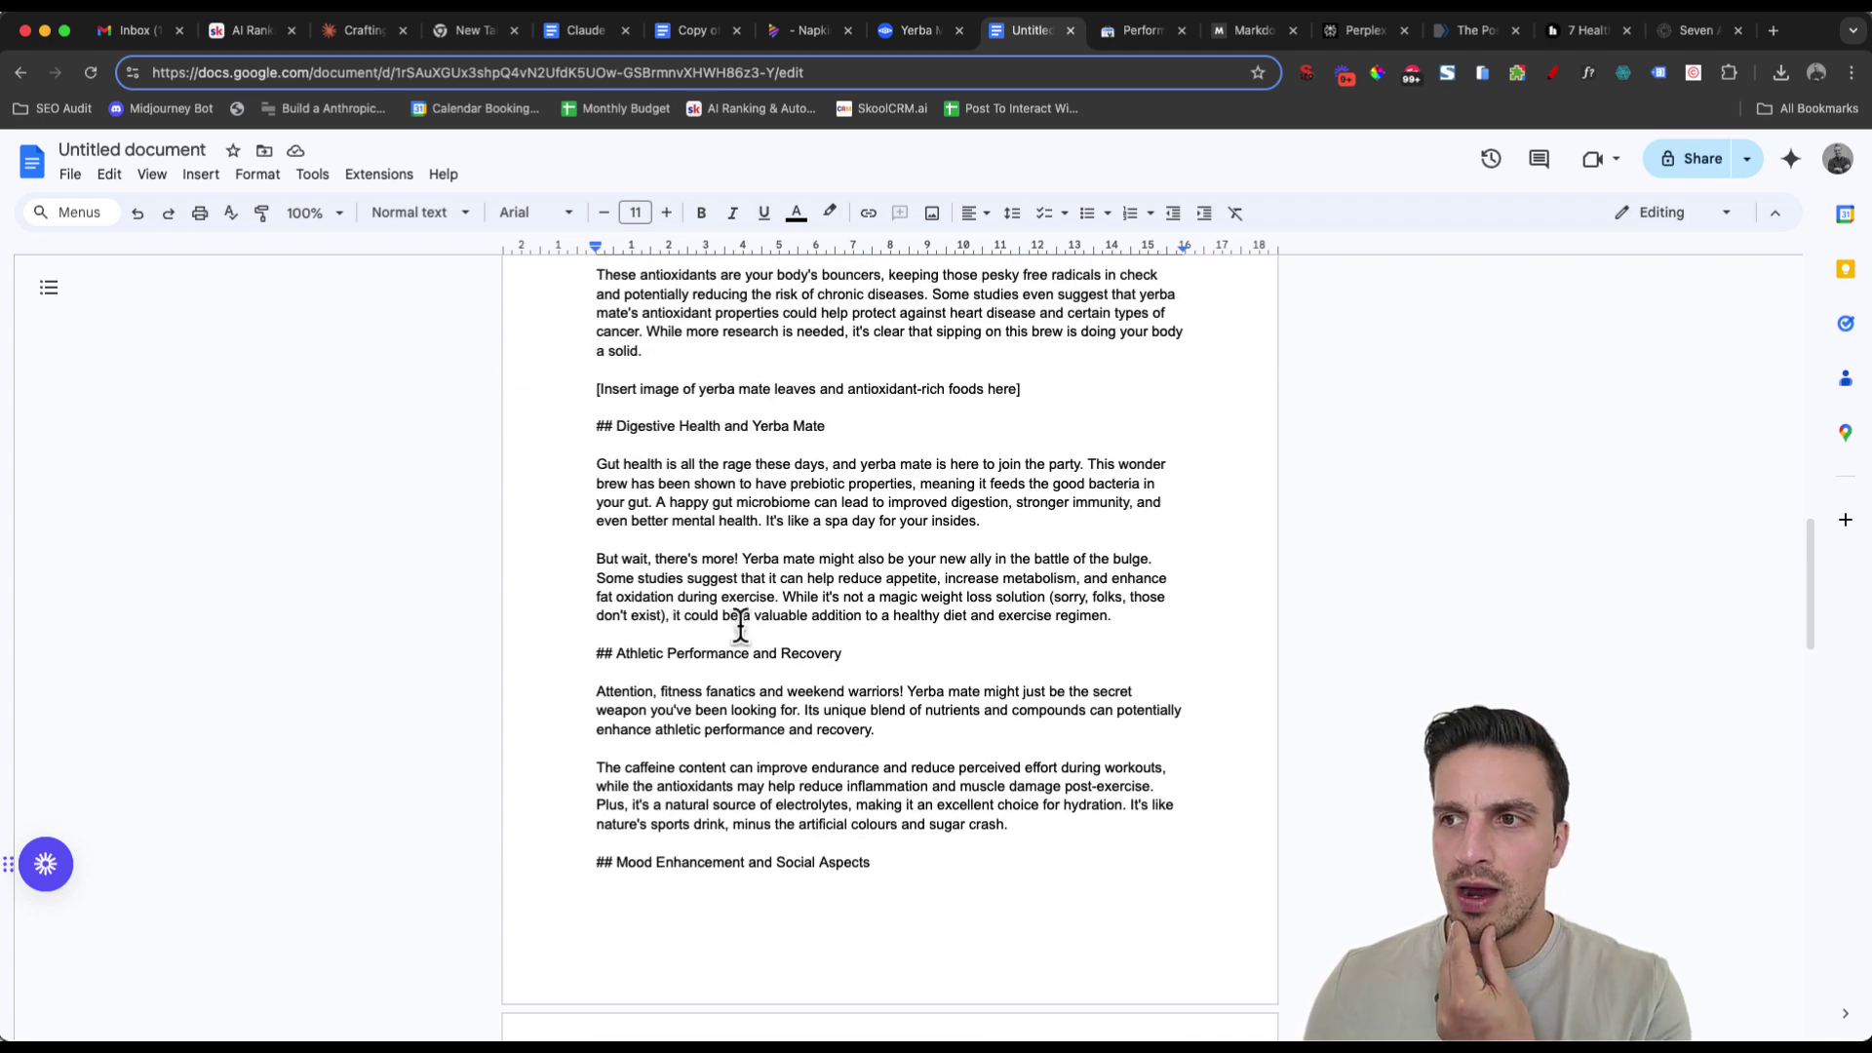
pyautogui.scroll(3, 724, 531)
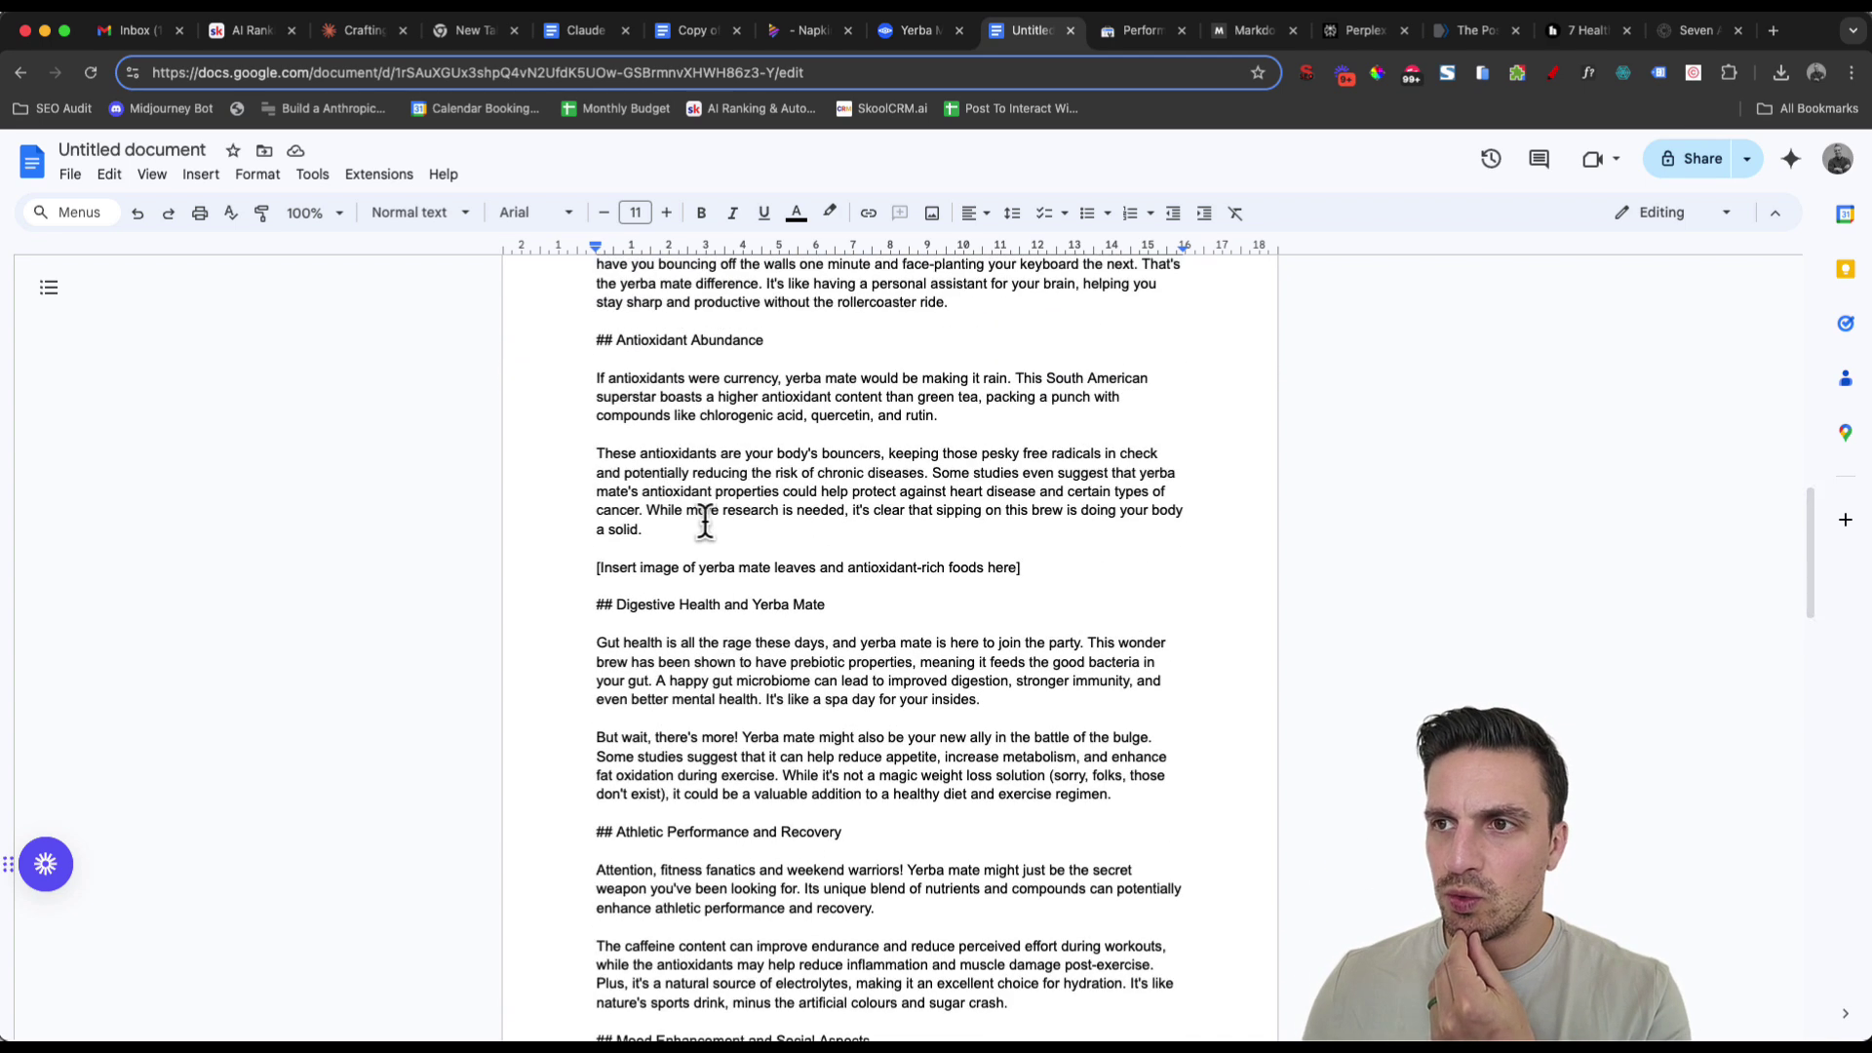
pyautogui.keyDown('shift'); pyautogui.click(775, 565); pyautogui.keyUp('shift')
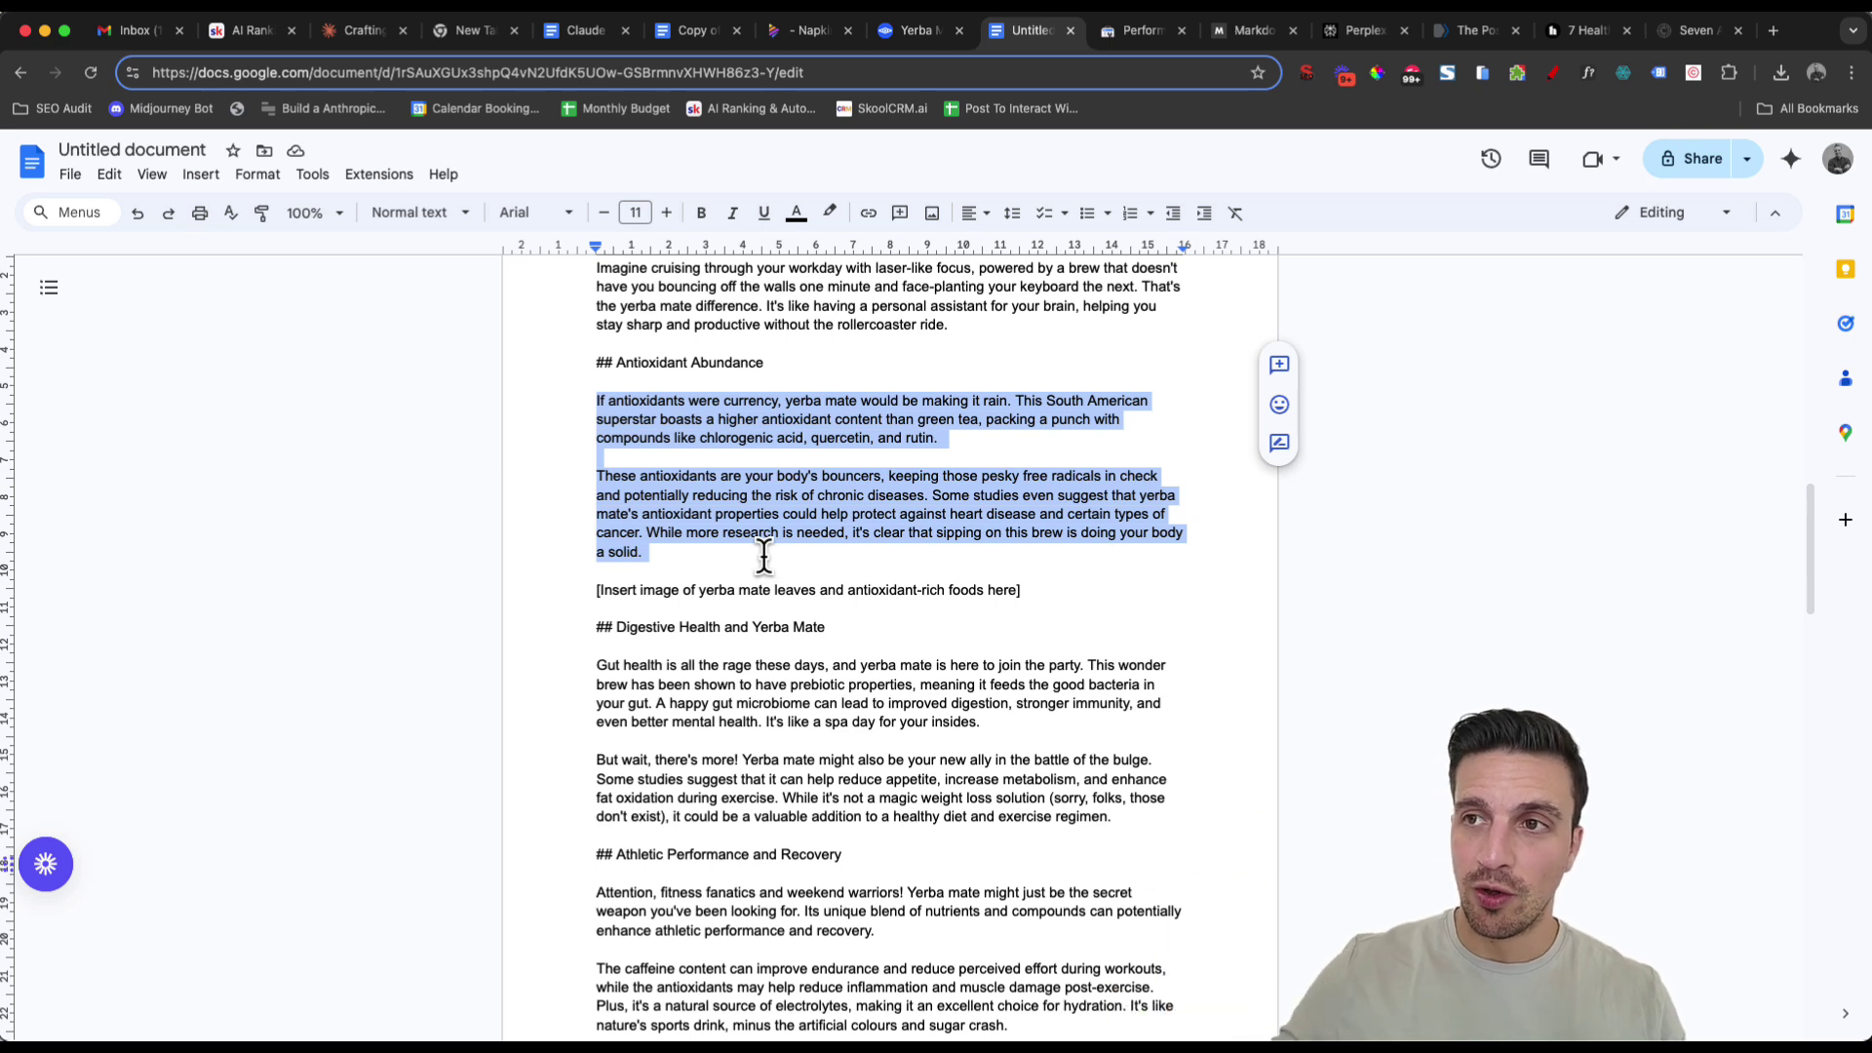
pyautogui.moveTo(764, 556); pyautogui.dragTo(569, 348)
pyautogui.press('super+c')
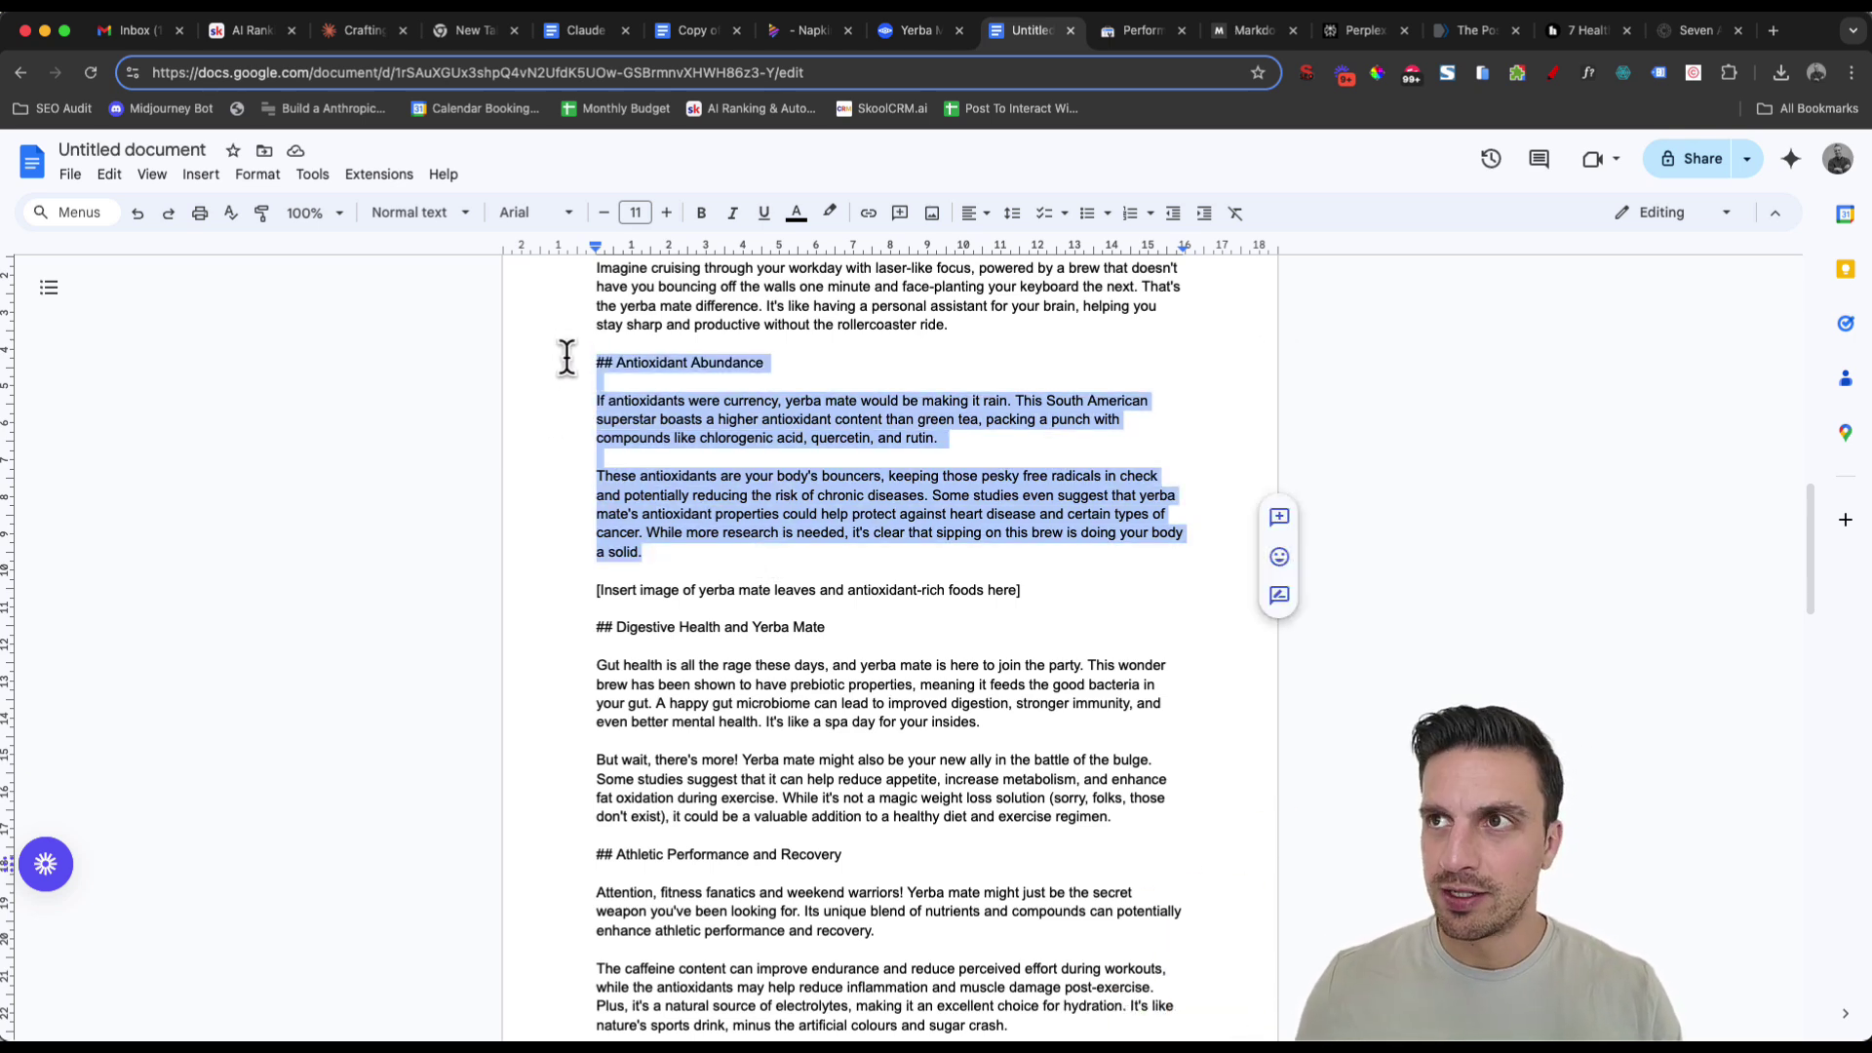
pyautogui.click(775, 38)
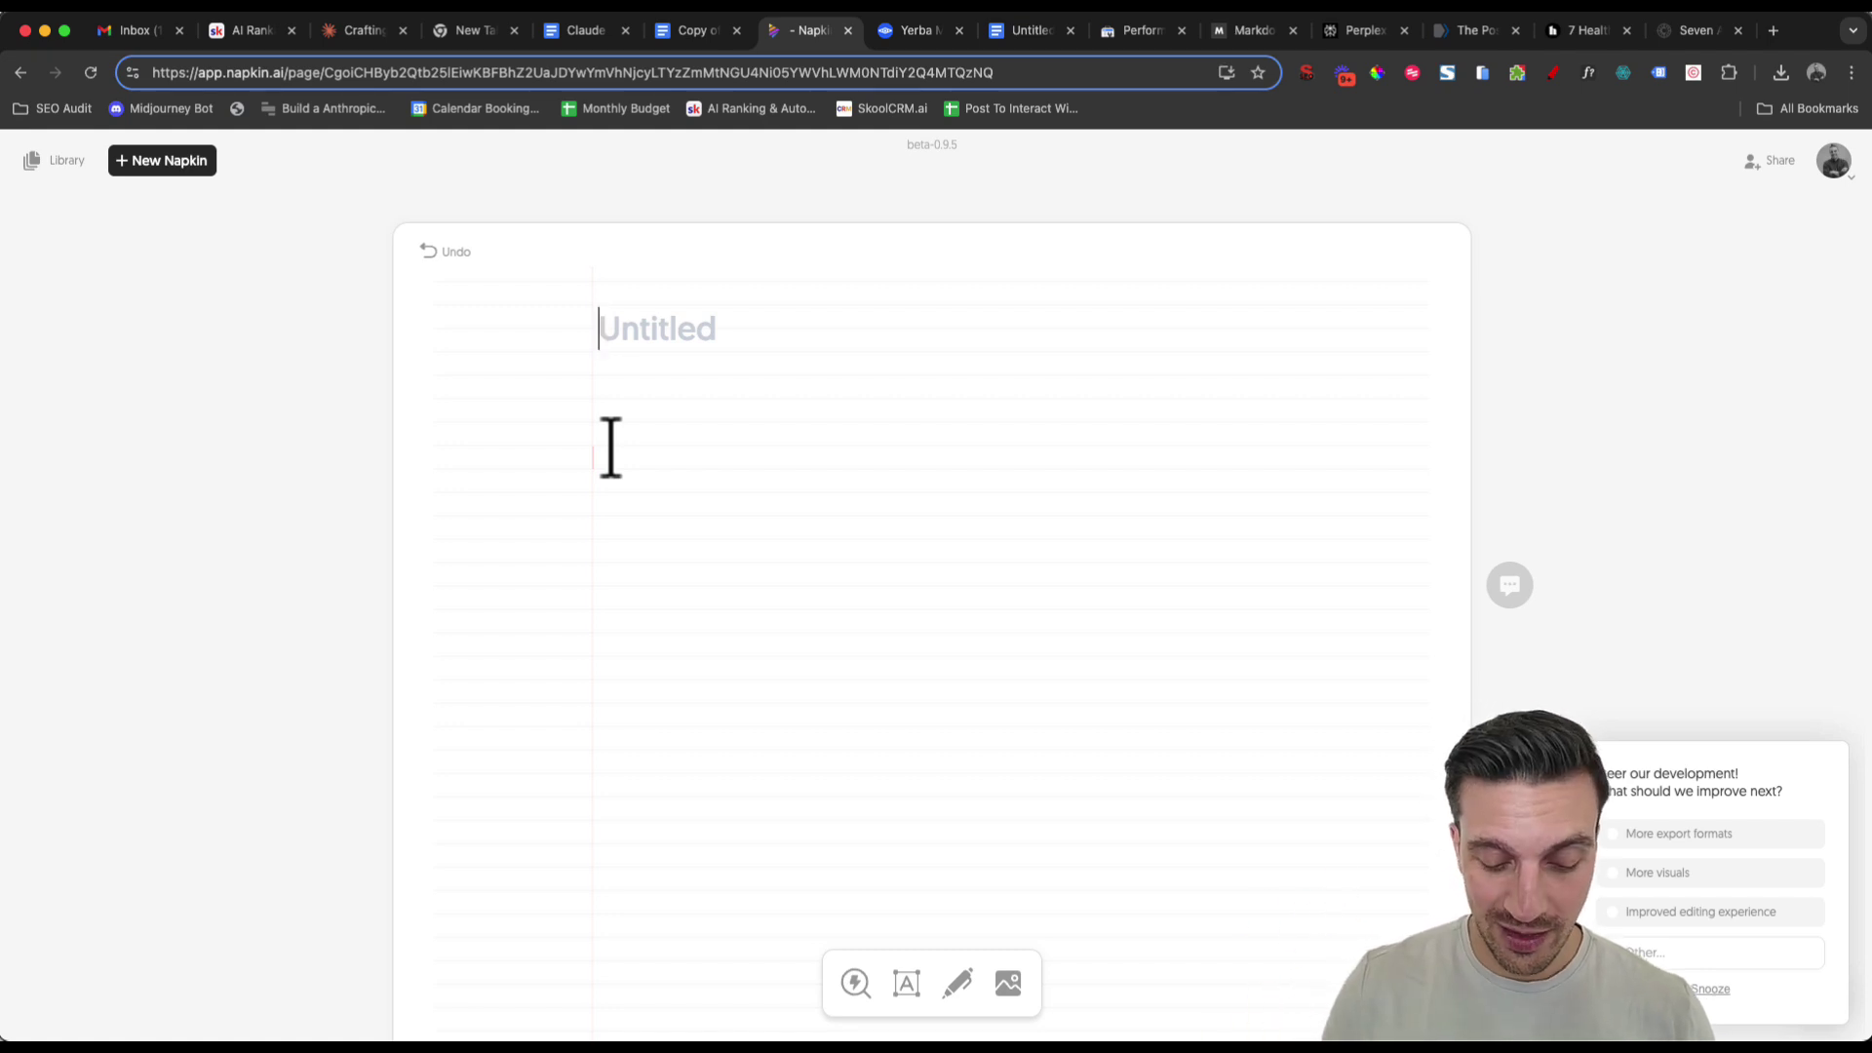
# Paste the Antioxidant Abundance text into Napkin, select all of it, and generate visual suggestions.
pyautogui.press('super+v')
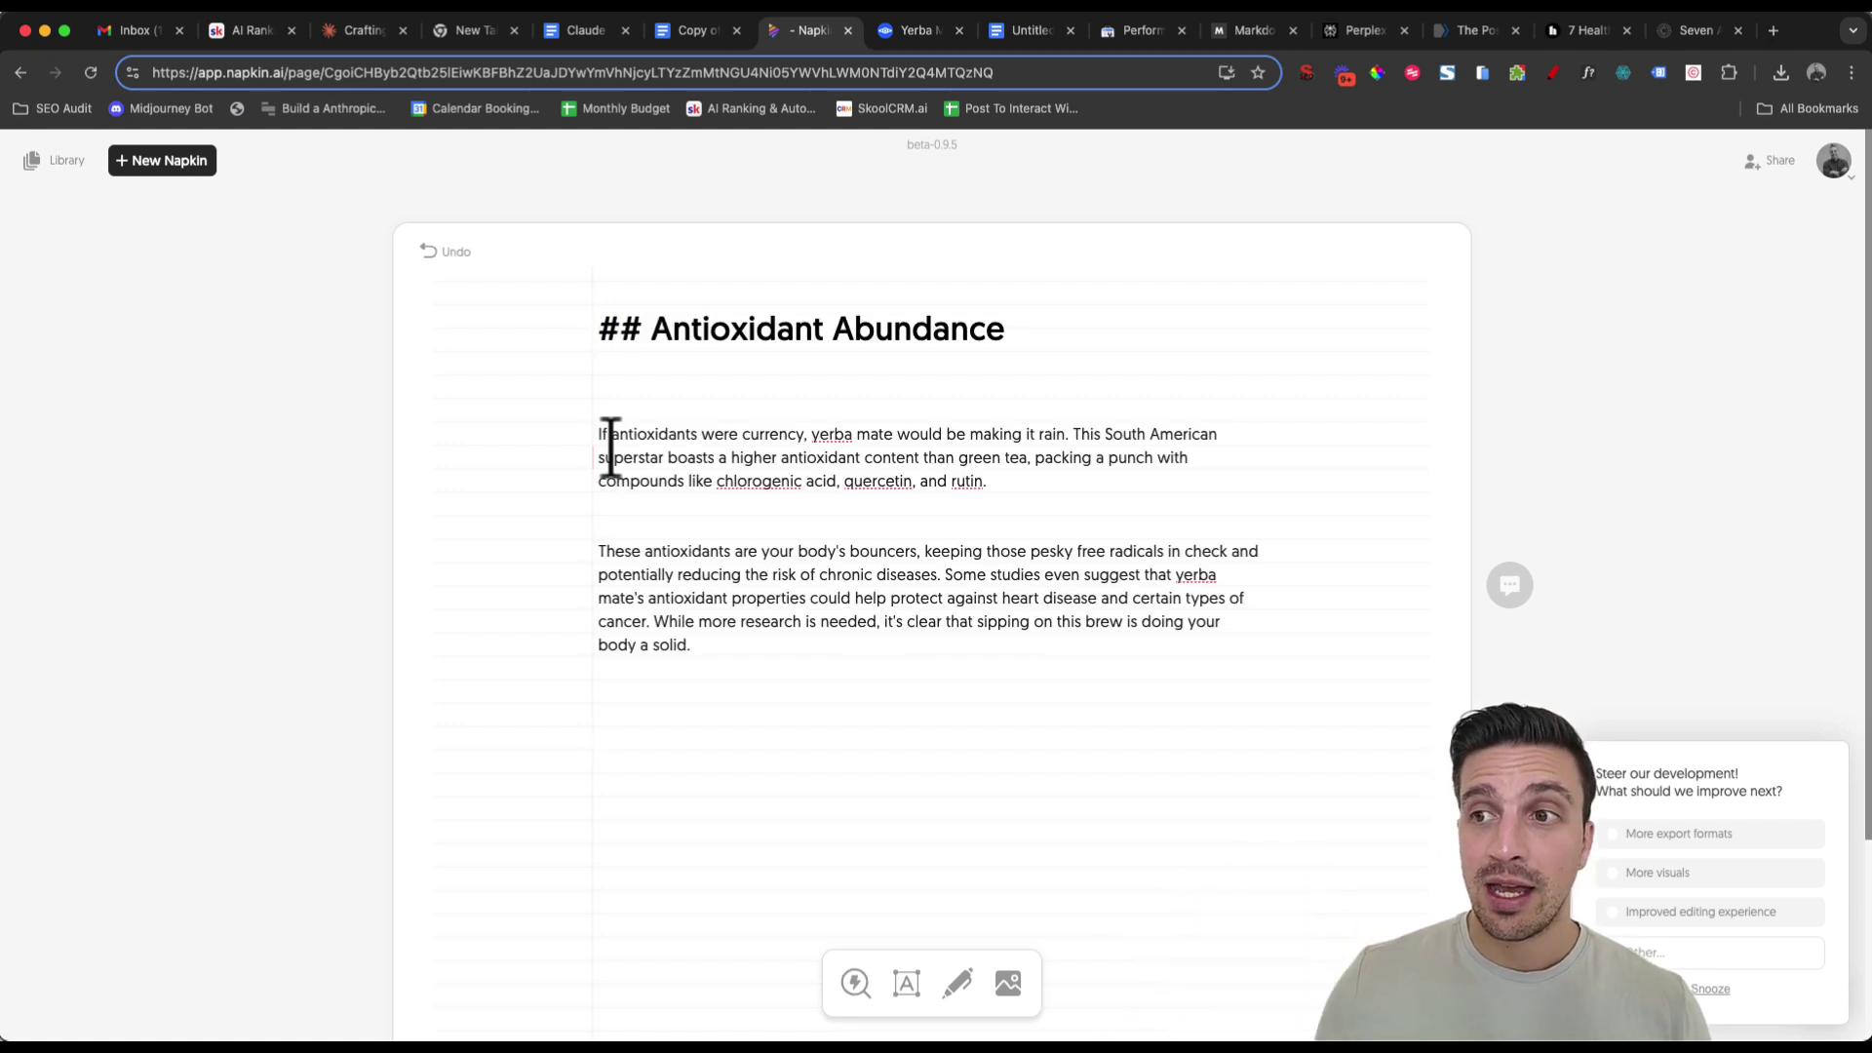
pyautogui.moveTo(719, 635); pyautogui.dragTo(580, 346)
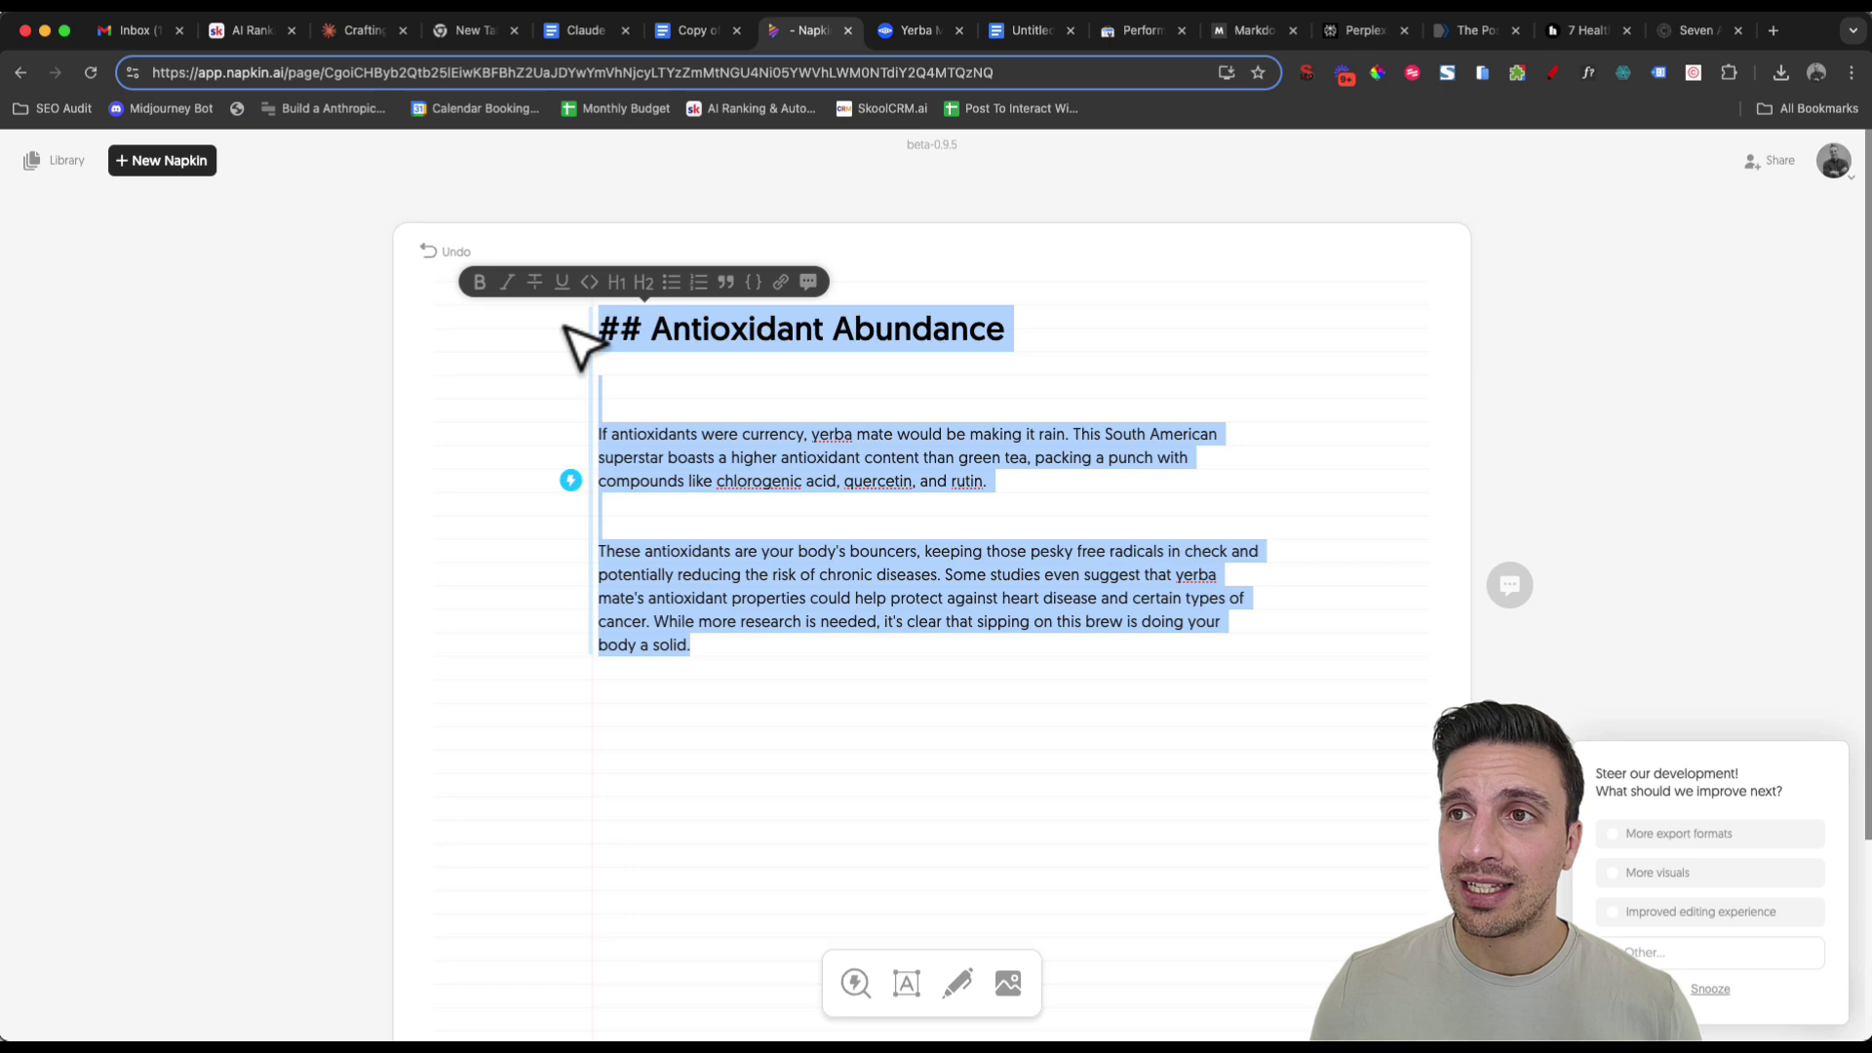
pyautogui.click(572, 484)
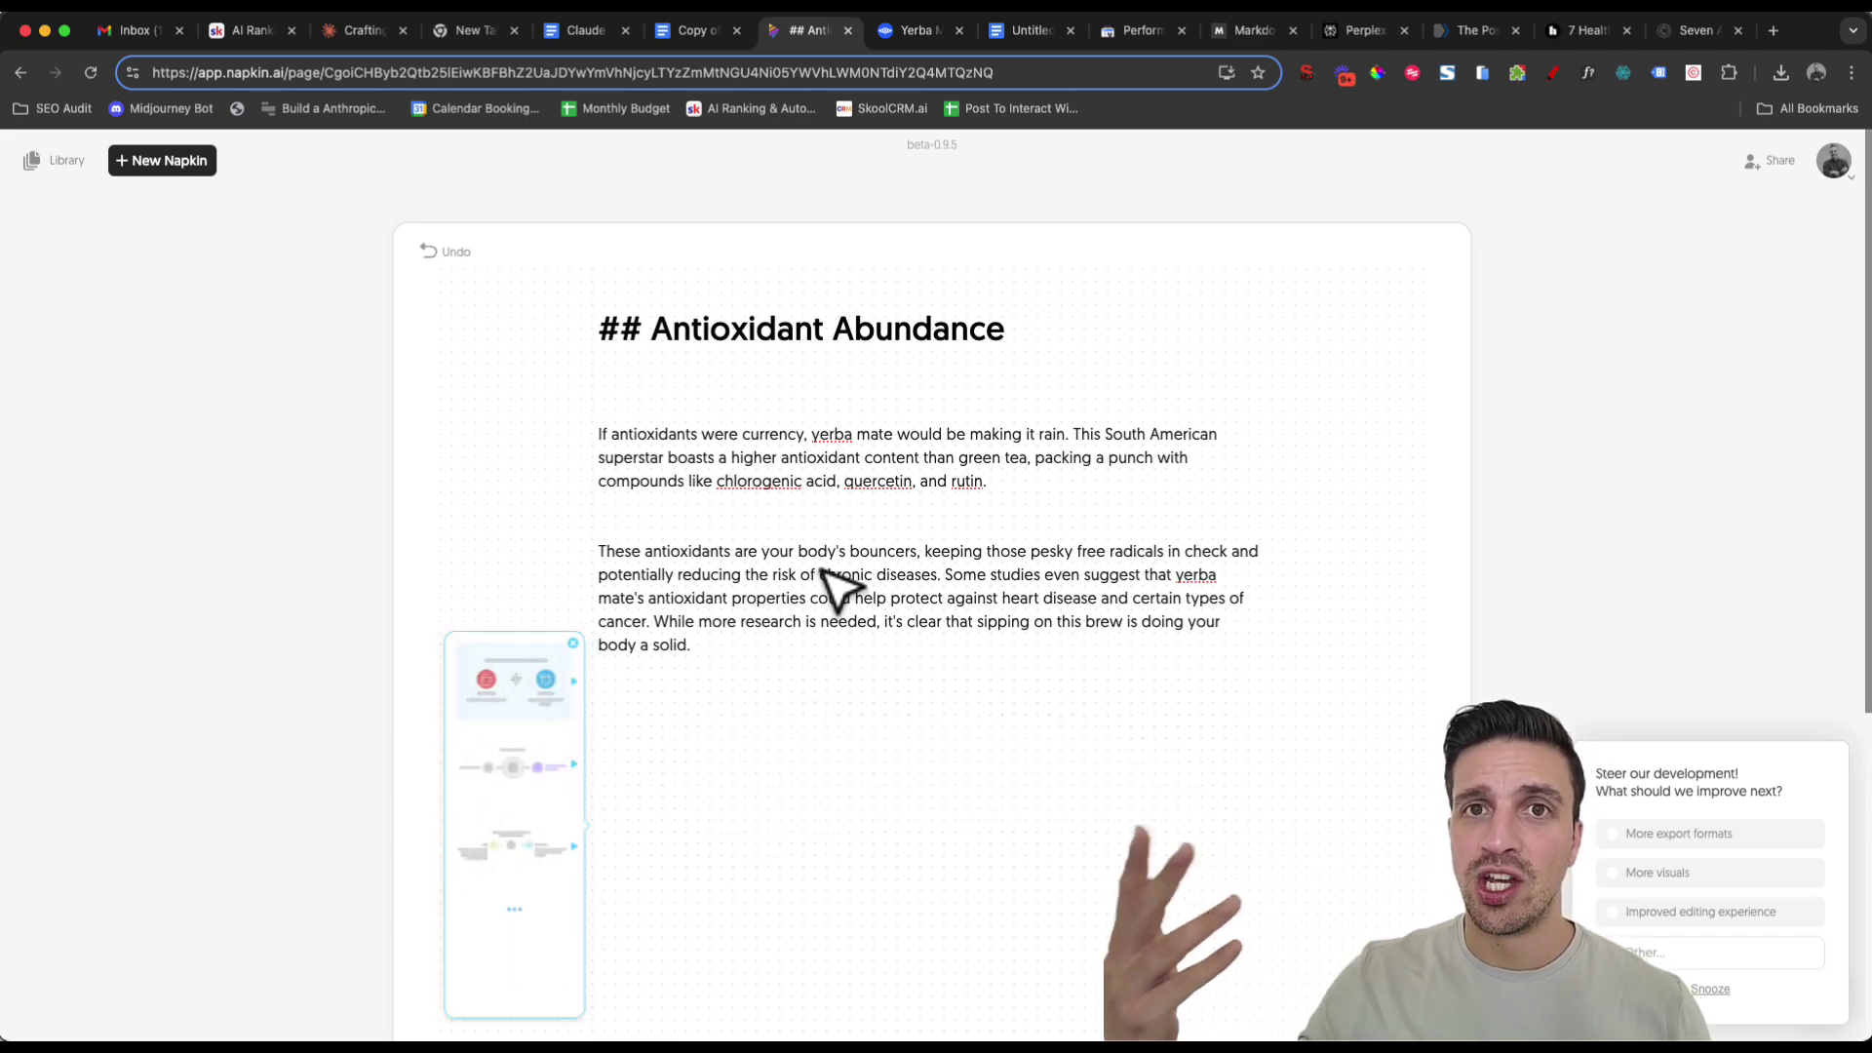
# Compare Napkin's visual styles and pick a coloured mind map variant of Yerba Mate's Antioxidant Benefits.
pyautogui.scroll(-3, 848, 618)
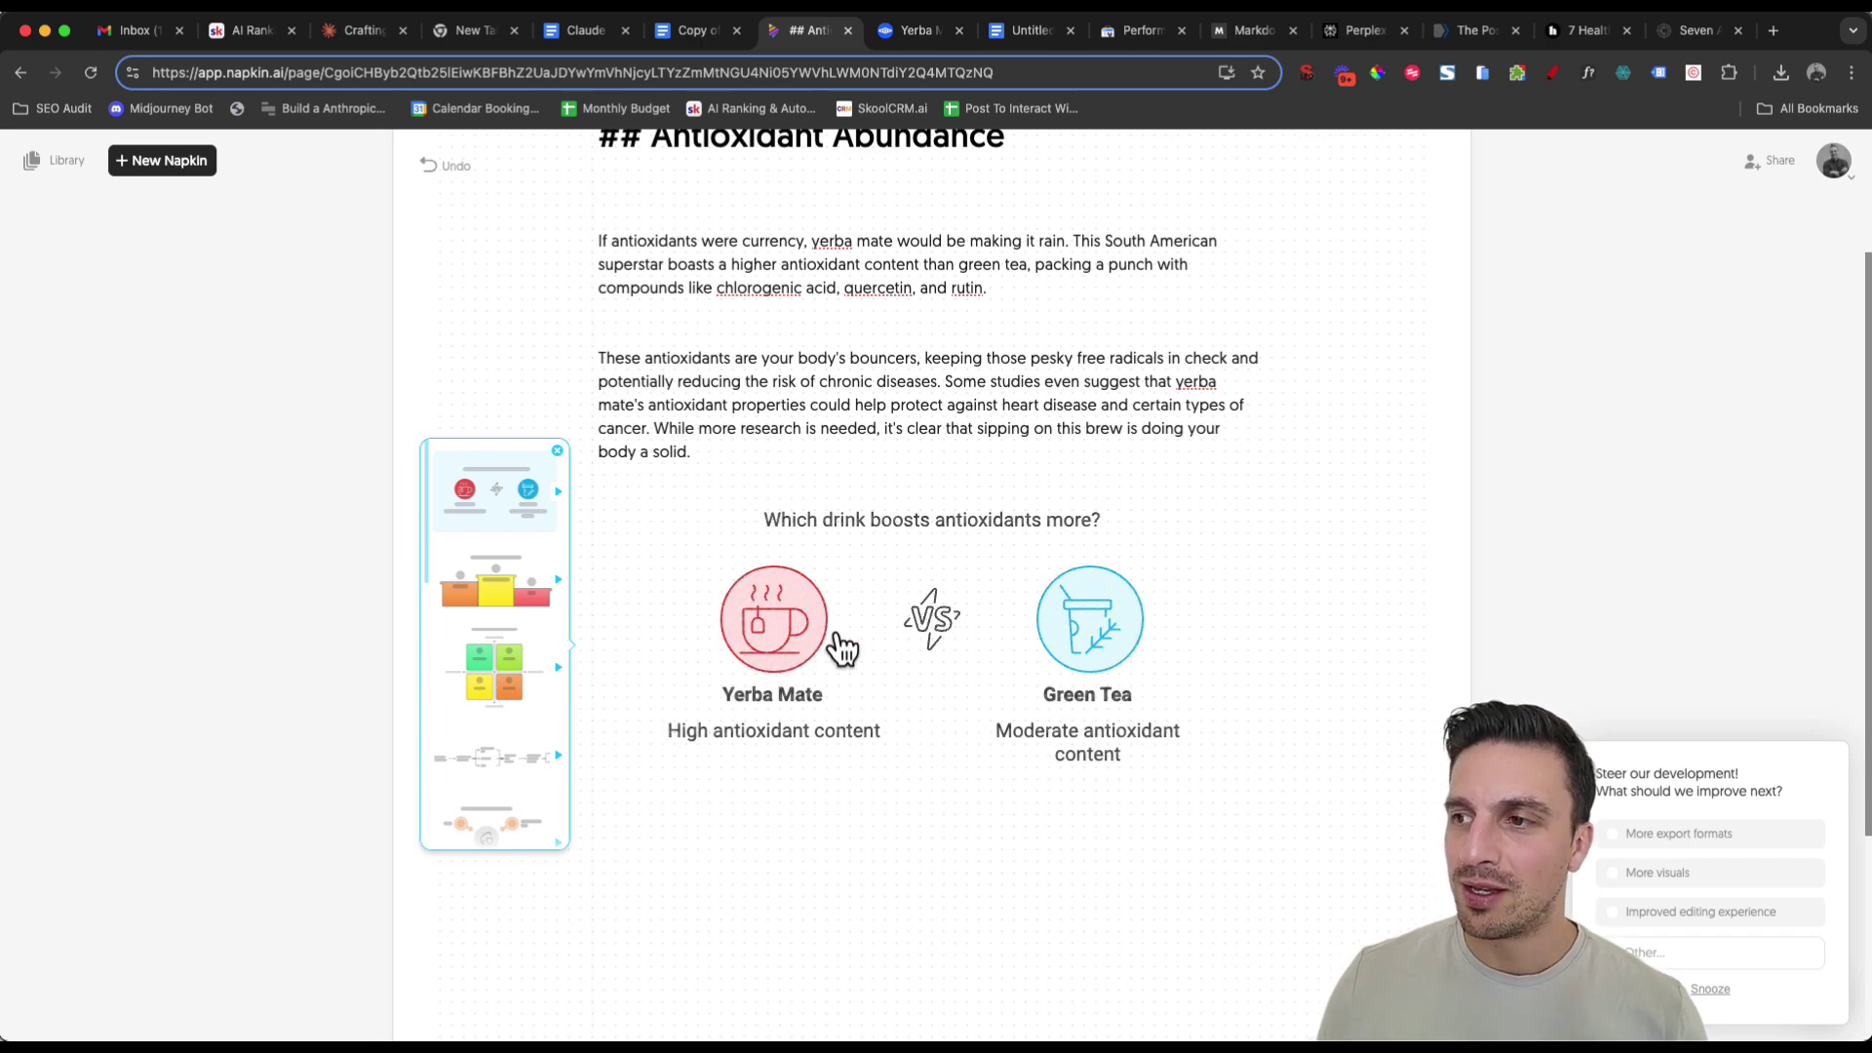
pyautogui.click(505, 584)
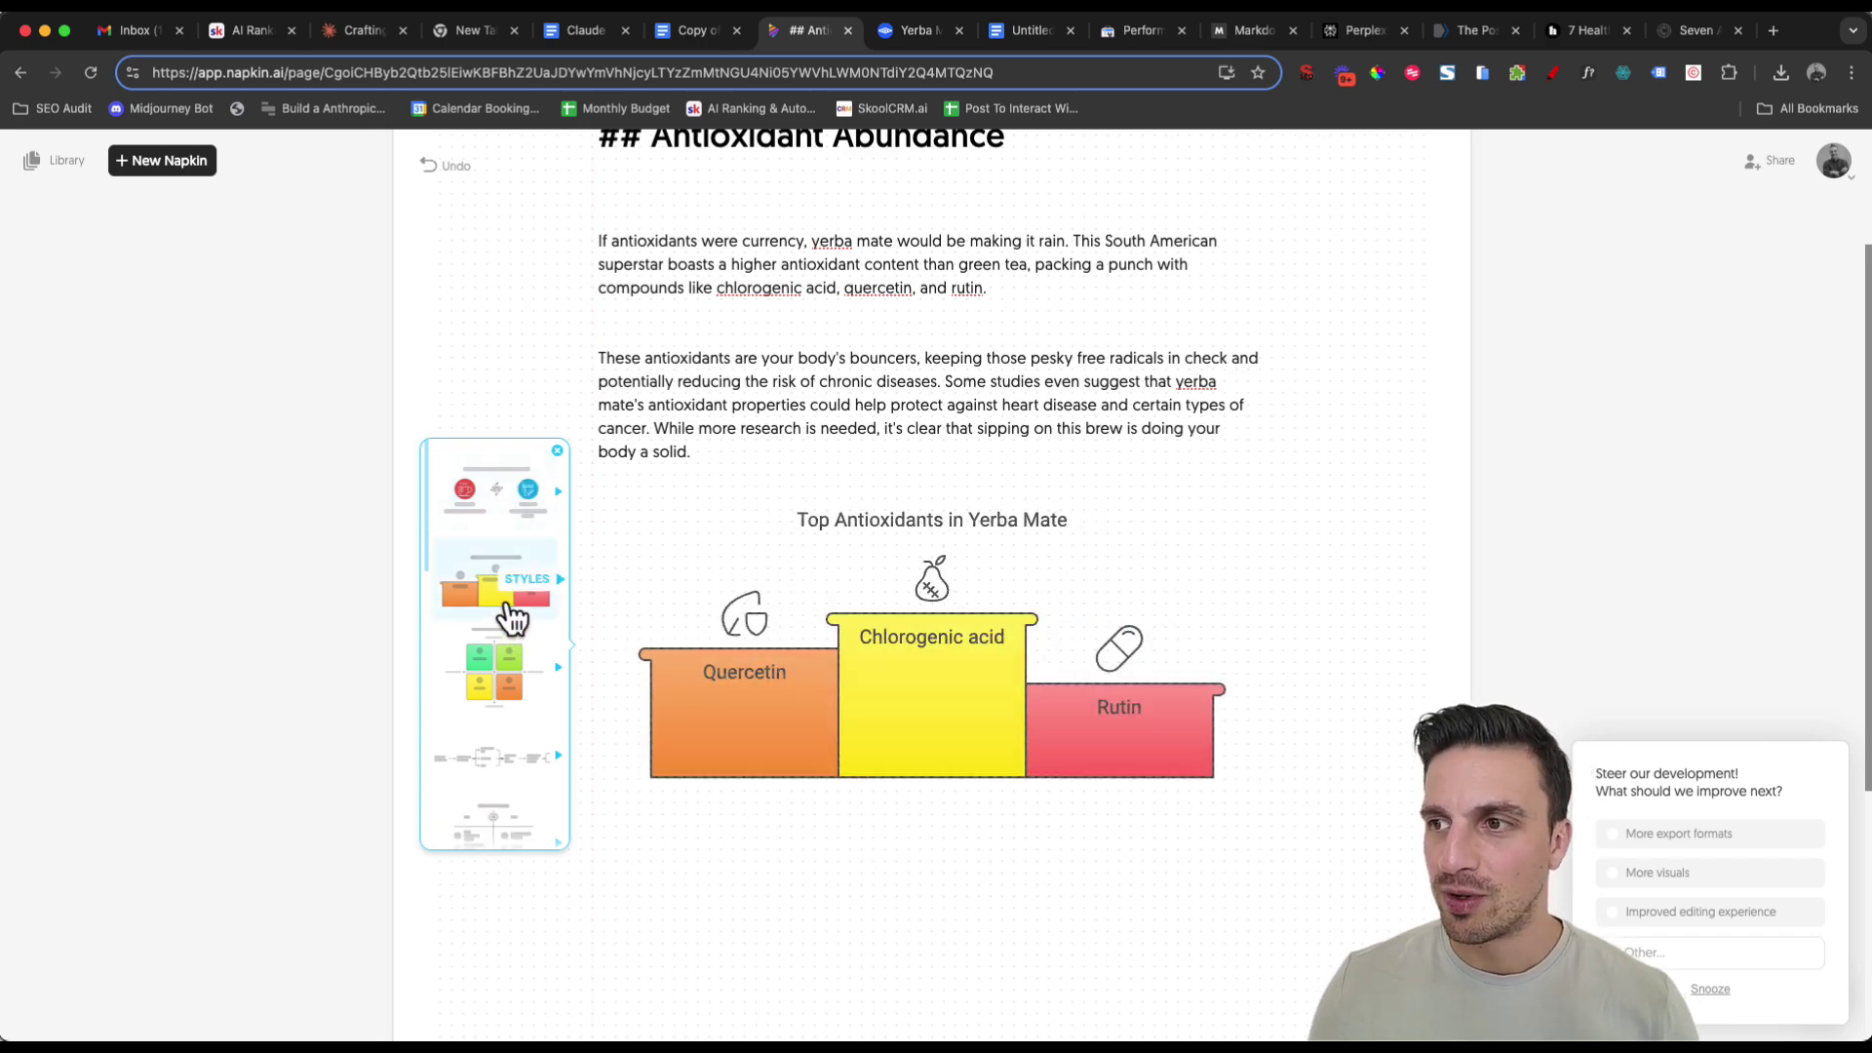
pyautogui.click(511, 651)
pyautogui.scroll(-3, 506, 668)
pyautogui.click(489, 543)
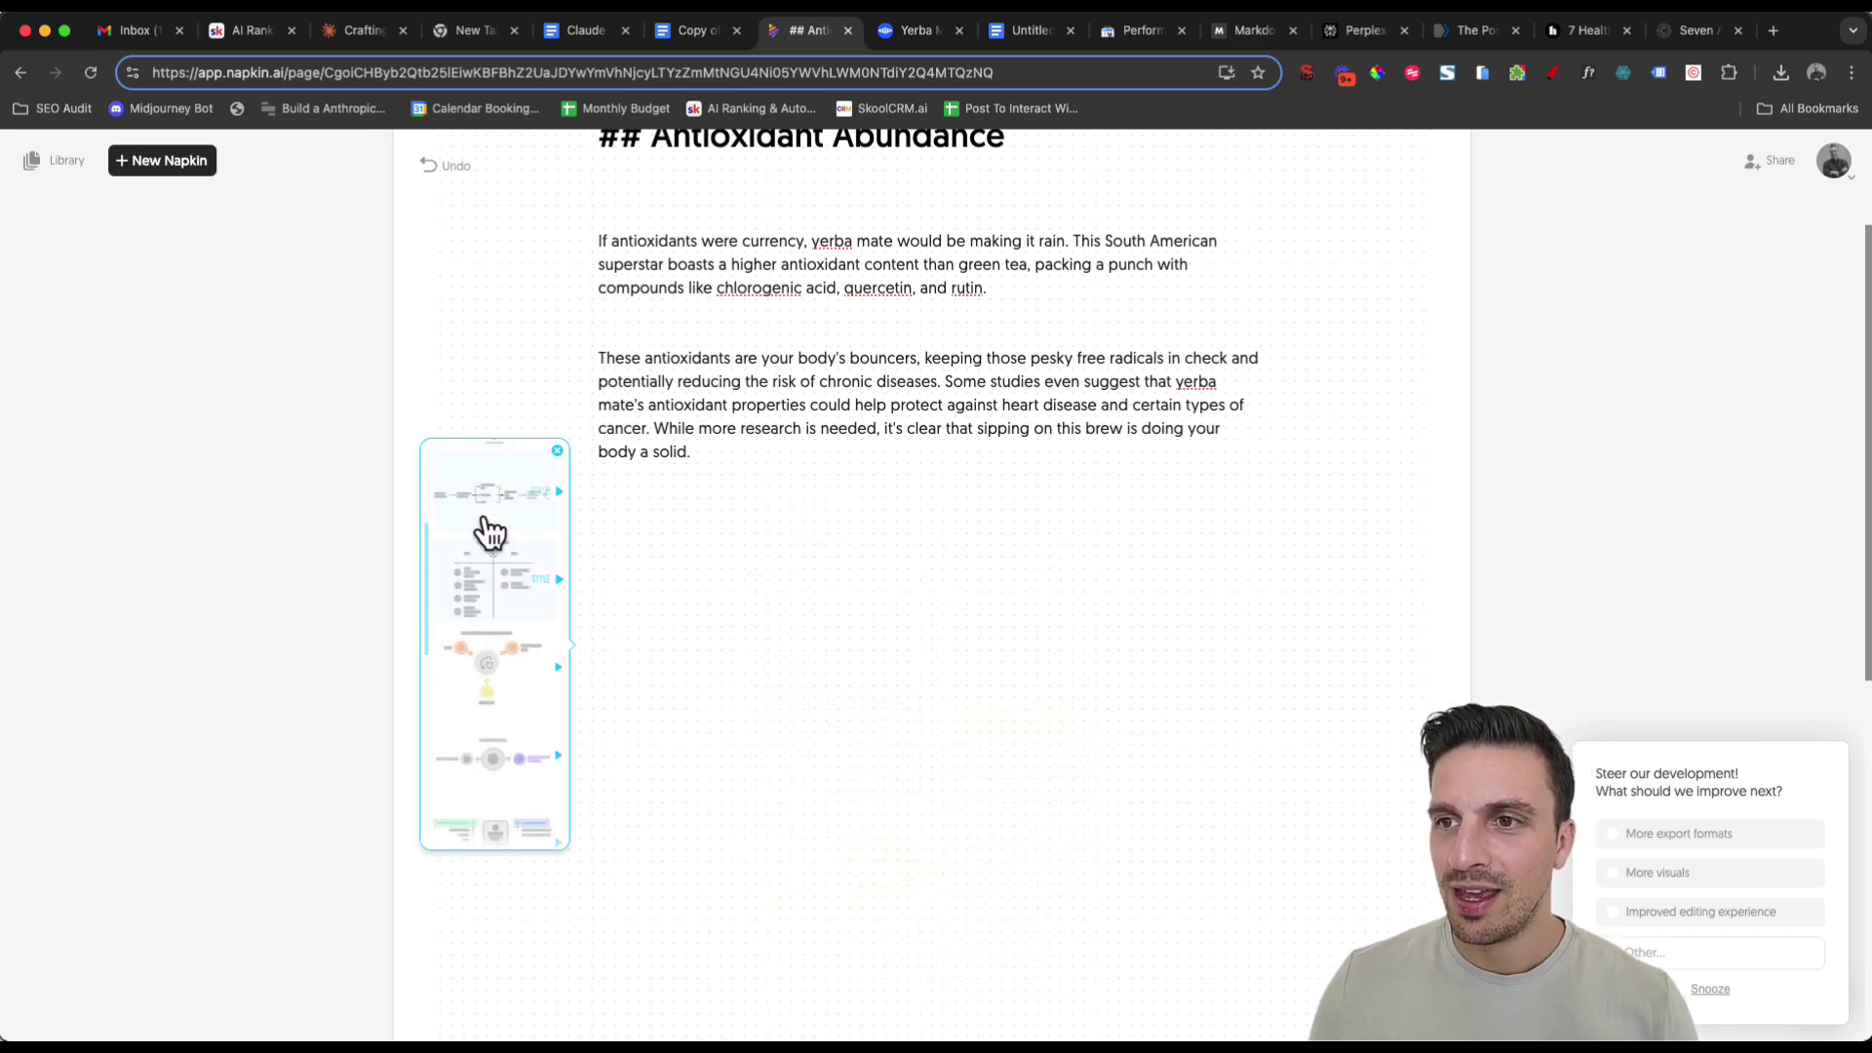
pyautogui.click(518, 694)
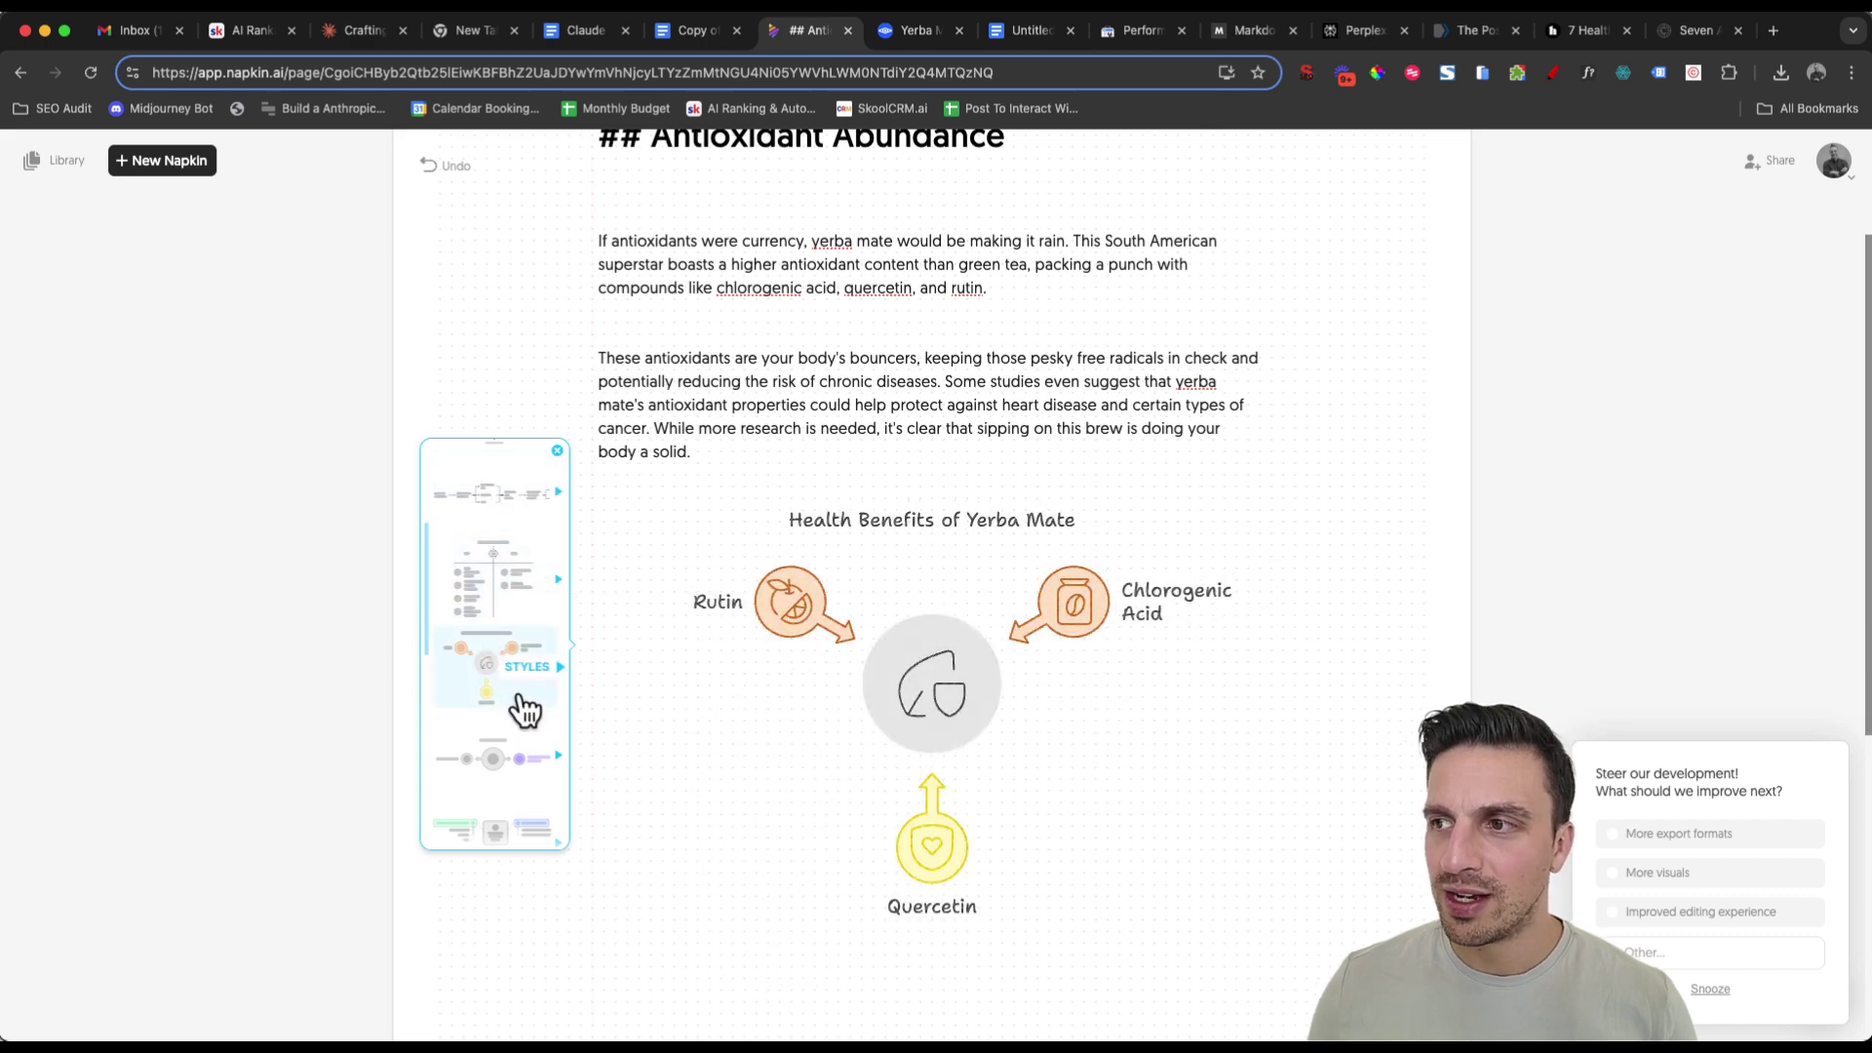
pyautogui.scroll(-2, 516, 709)
pyautogui.click(515, 702)
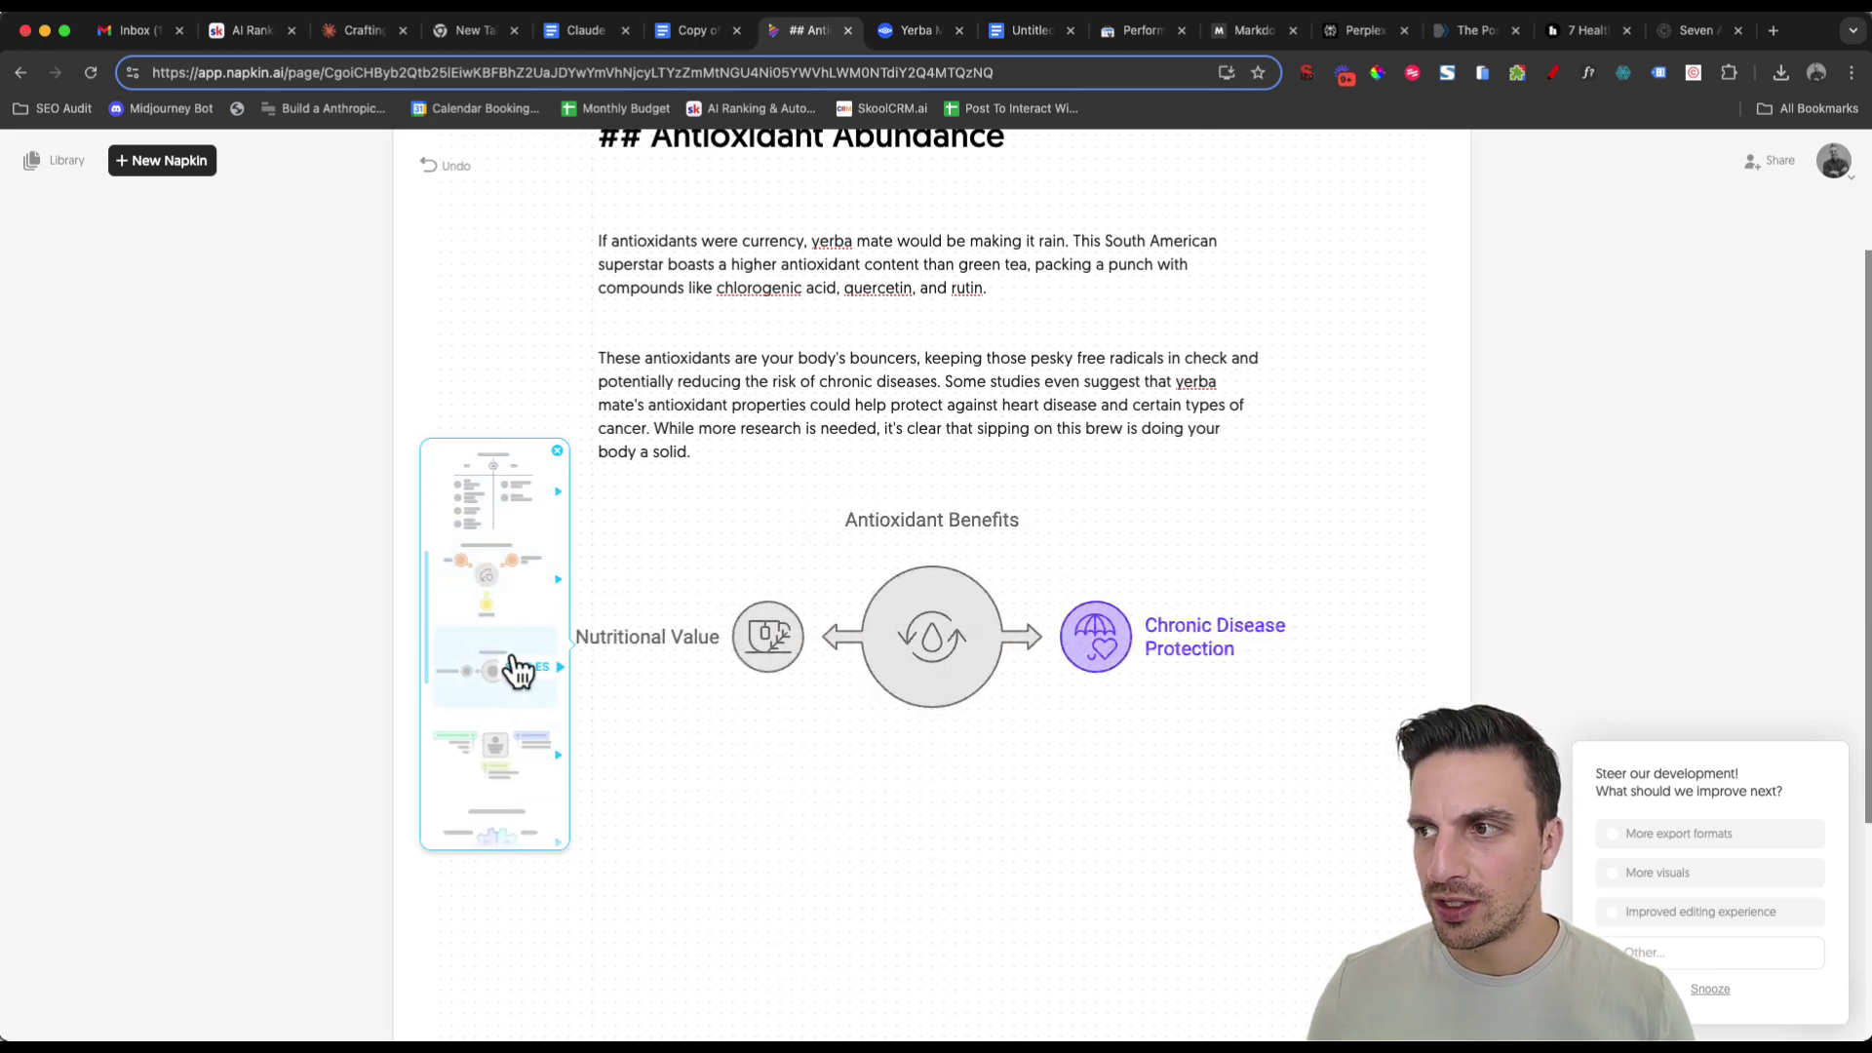
pyautogui.click(501, 741)
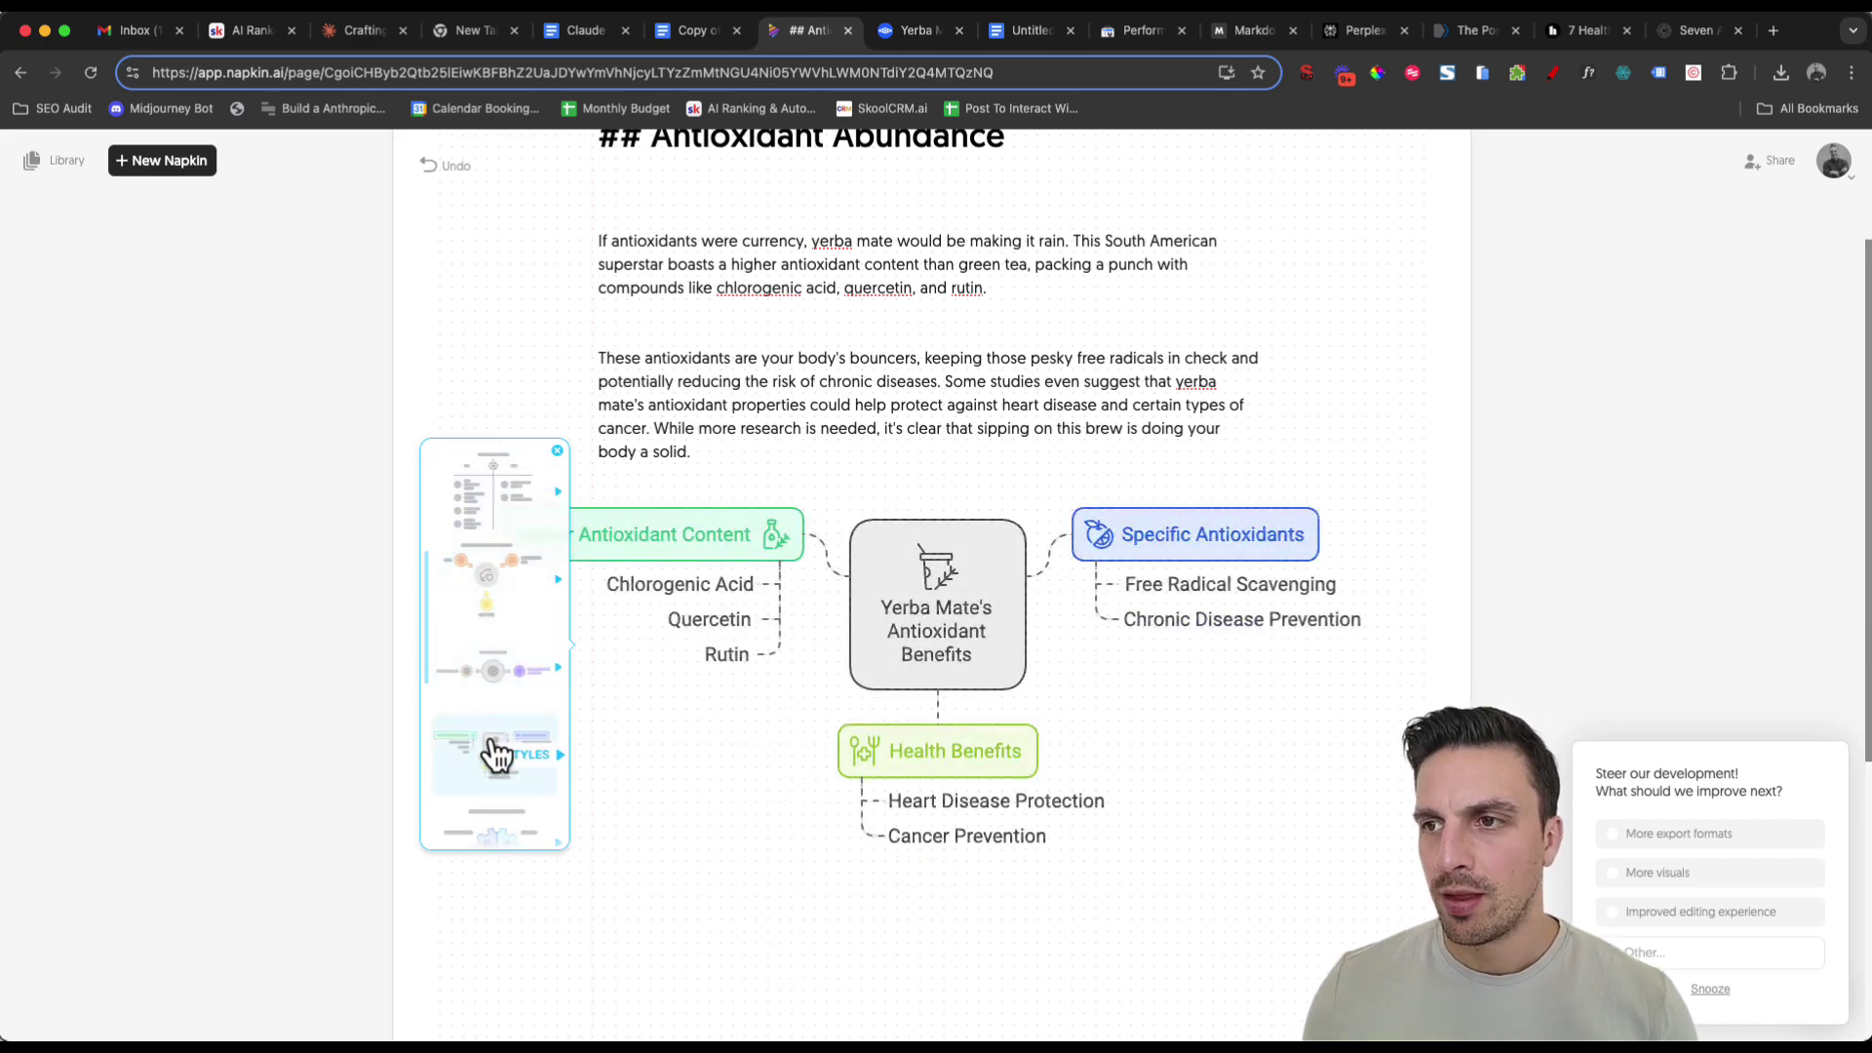
pyautogui.click(497, 753)
pyautogui.click(481, 526)
# Place the mind map, set its font to Comfortaa, and export it as a light-mode PNG.
pyautogui.click(635, 689)
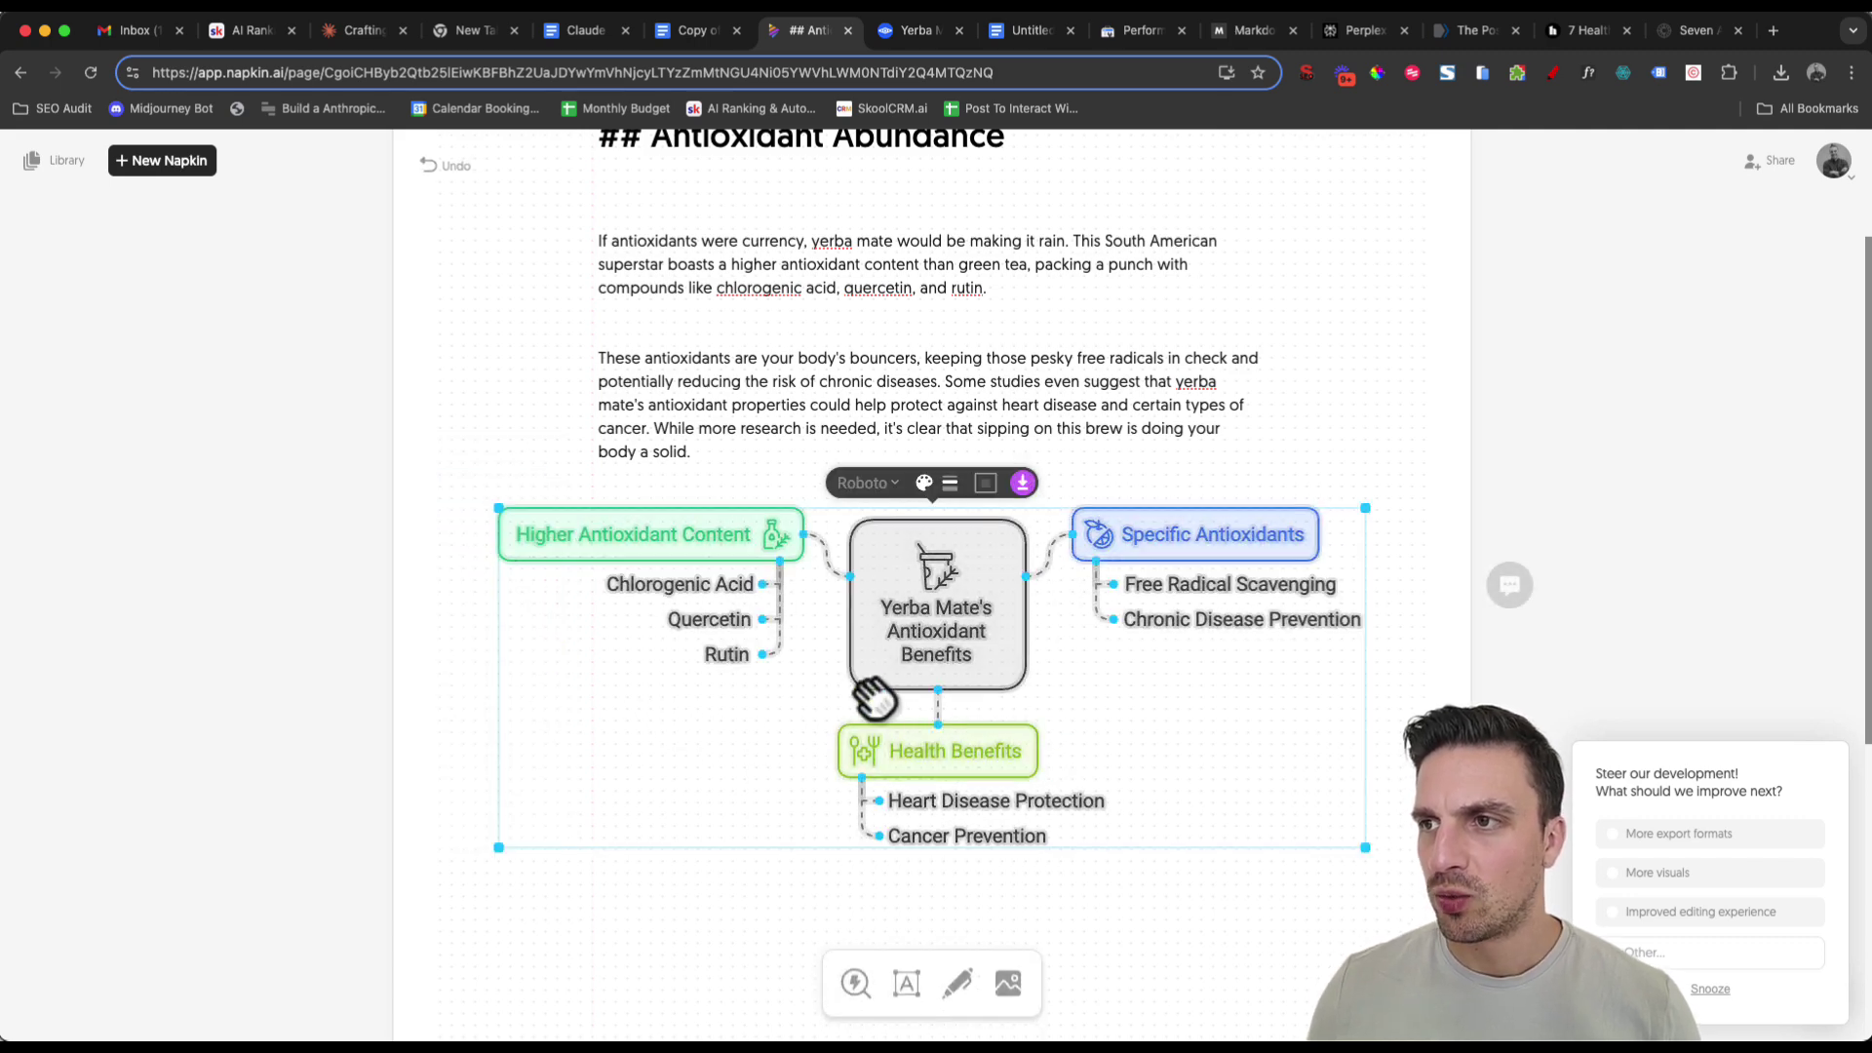
pyautogui.scroll(-1, 800, 721)
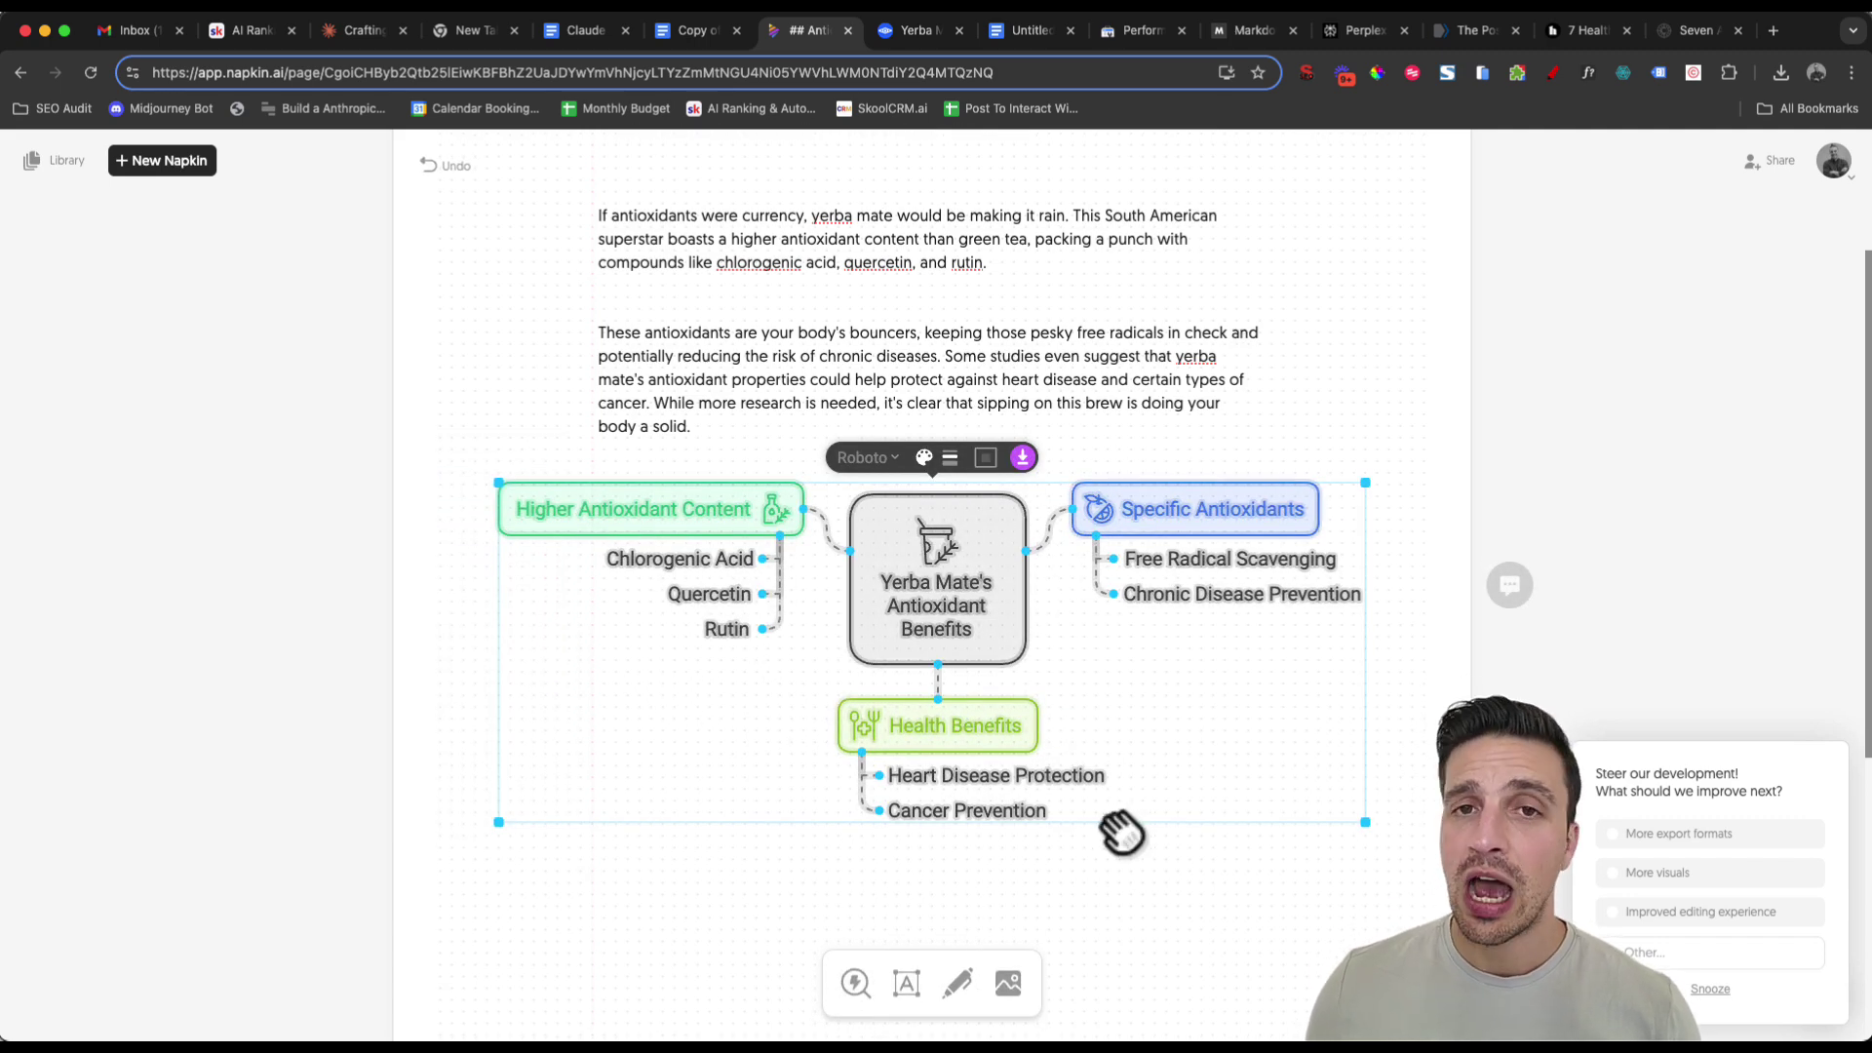
pyautogui.click(895, 464)
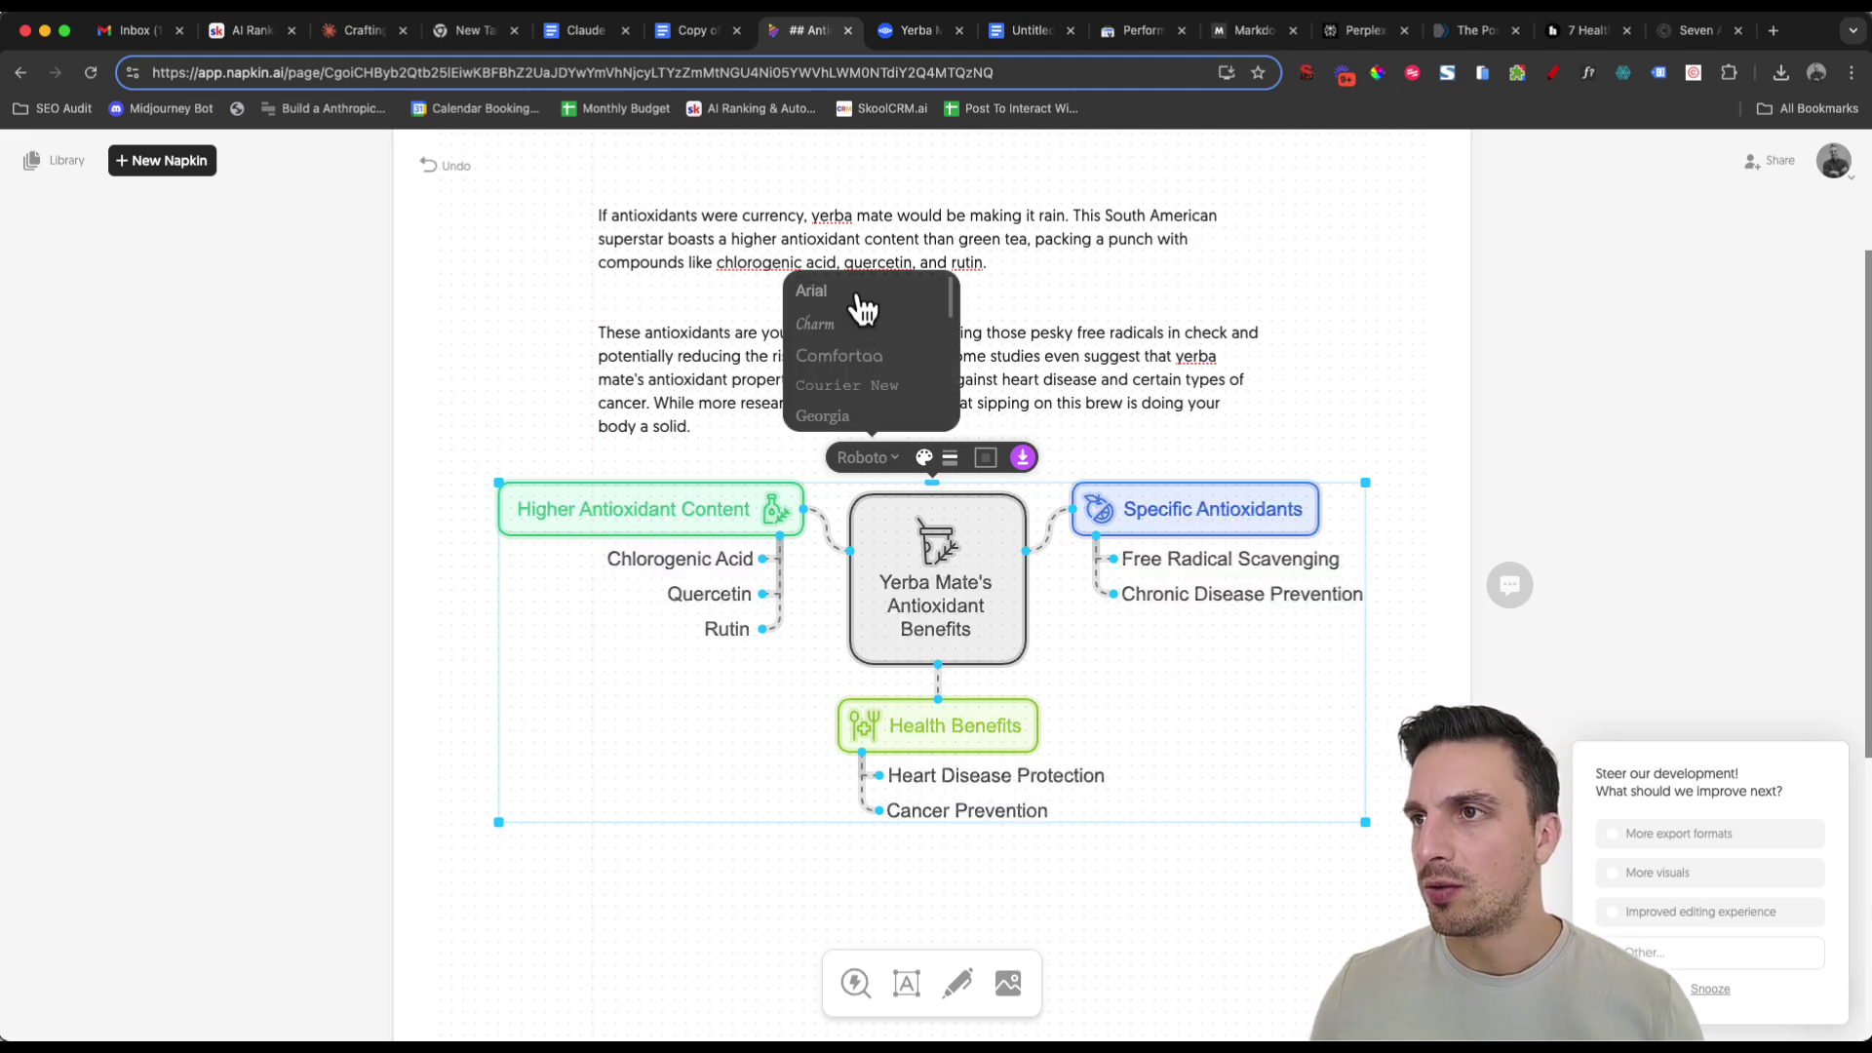
pyautogui.click(863, 375)
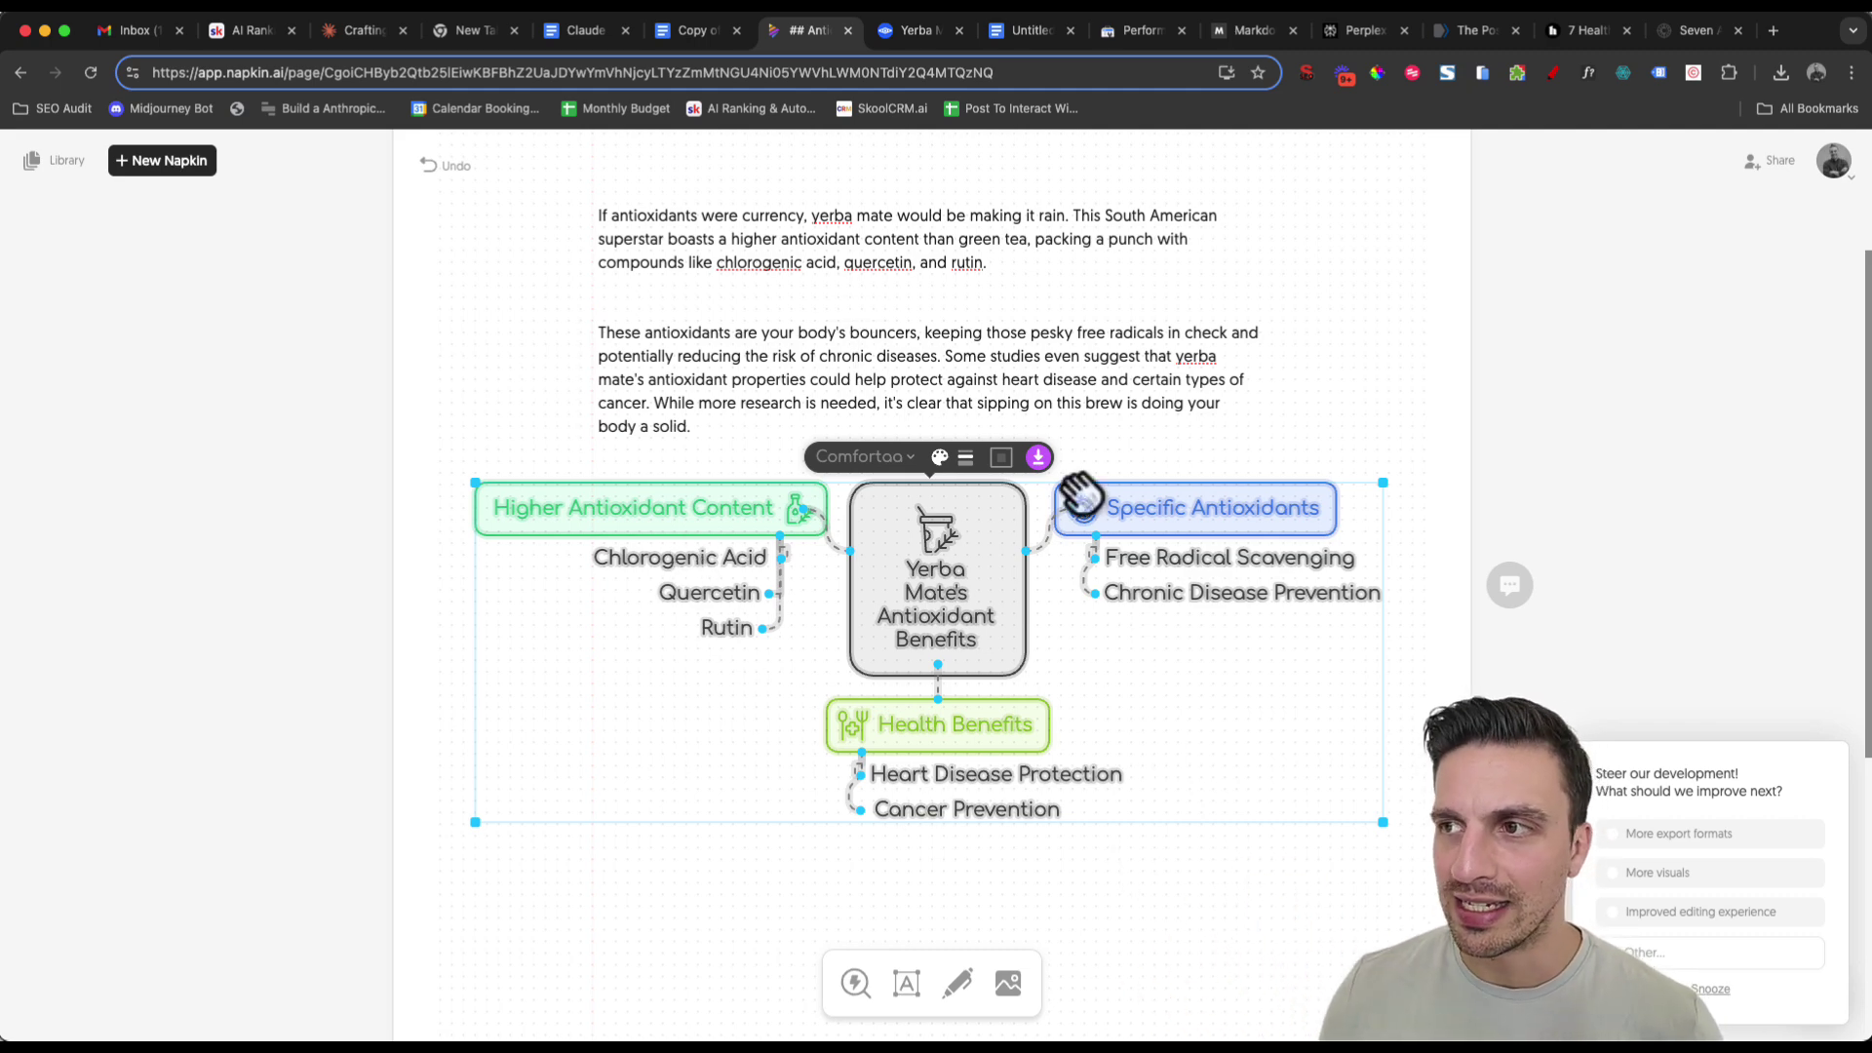
pyautogui.click(1038, 457)
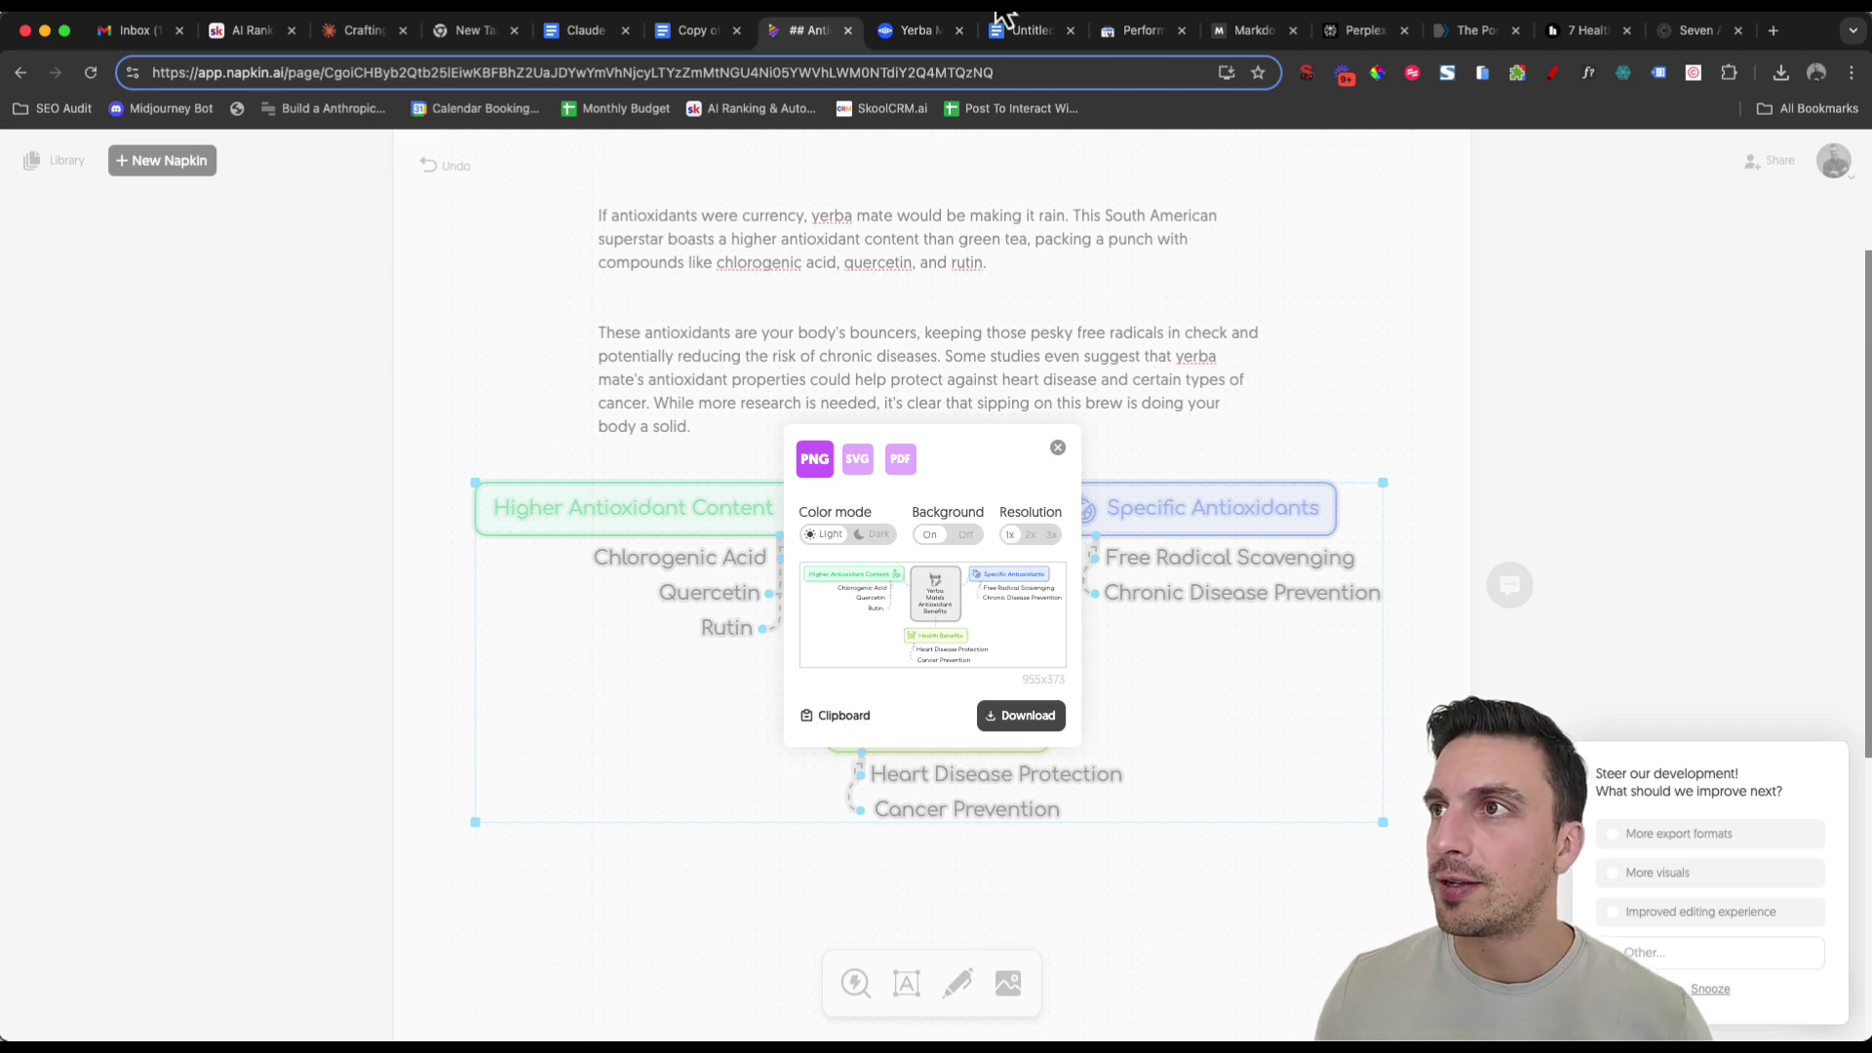
# Paste the antioxidant mind map into the Google Doc below the Antioxidant Abundance paragraphs.
pyautogui.click(1025, 33)
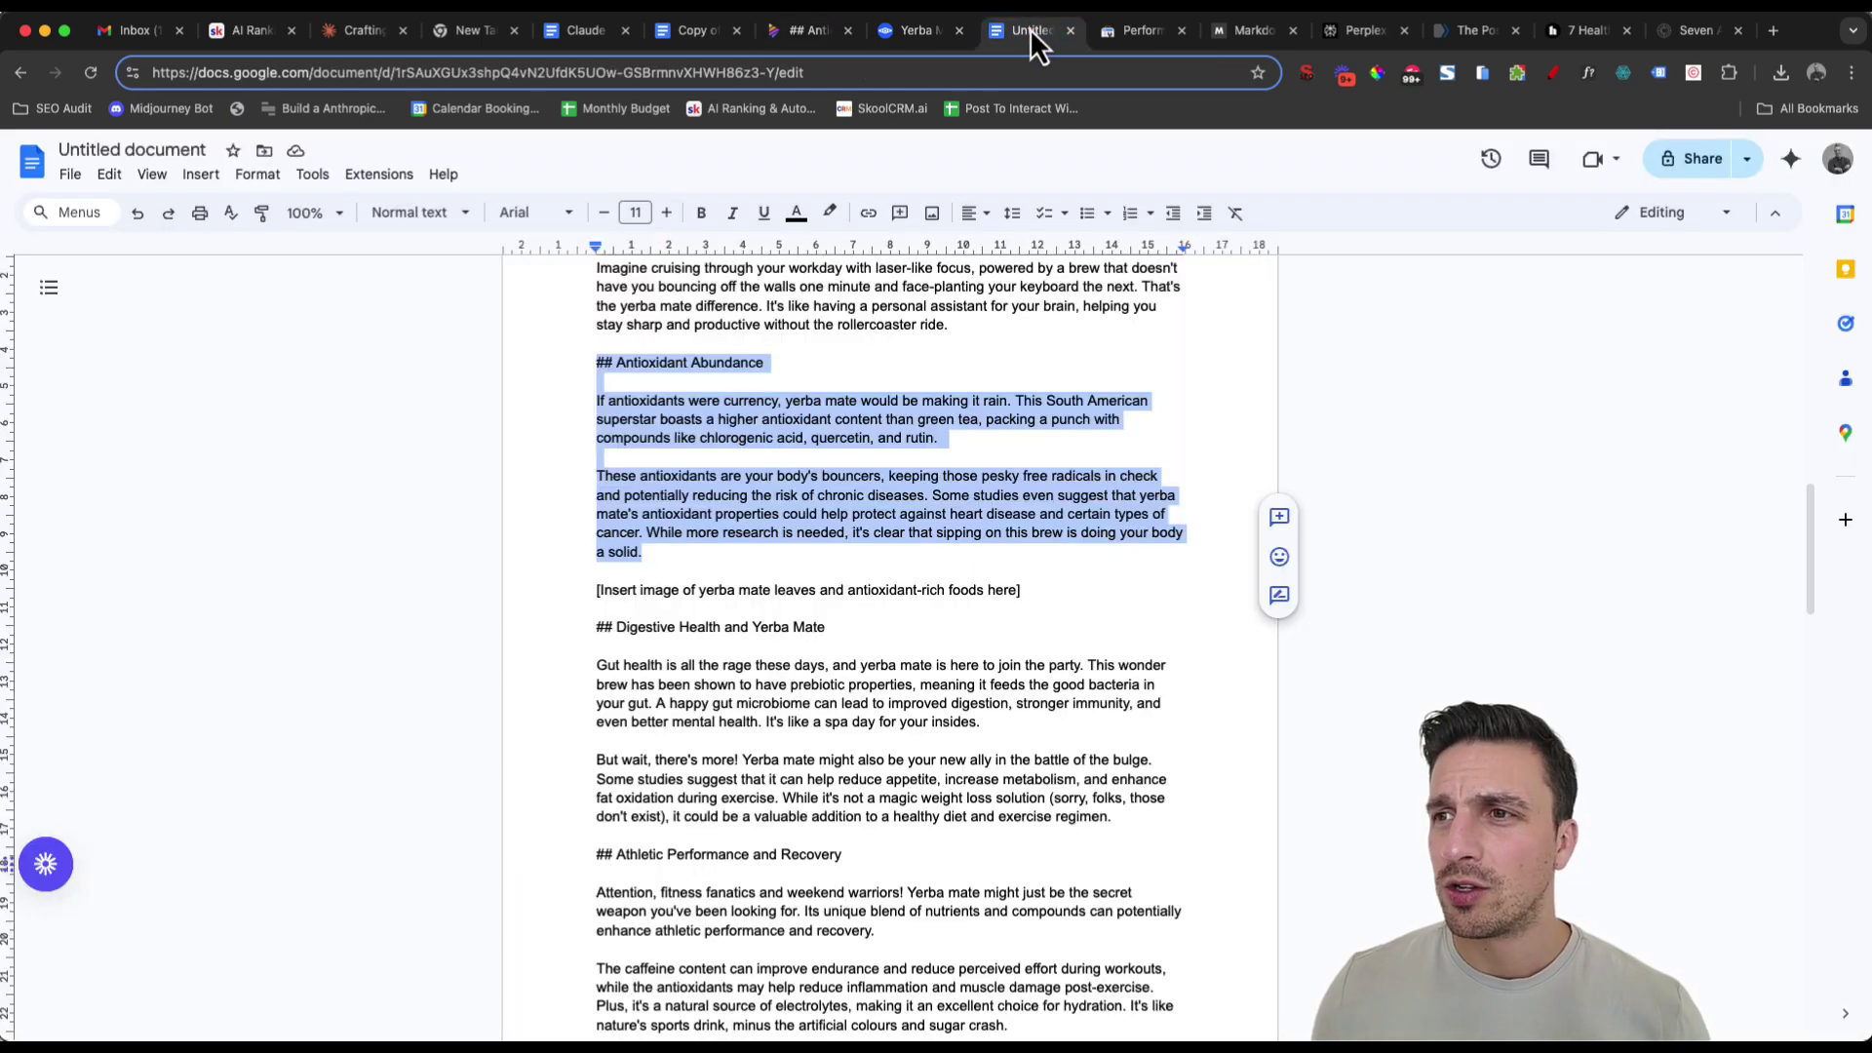
pyautogui.click(683, 567)
pyautogui.press('super+v')
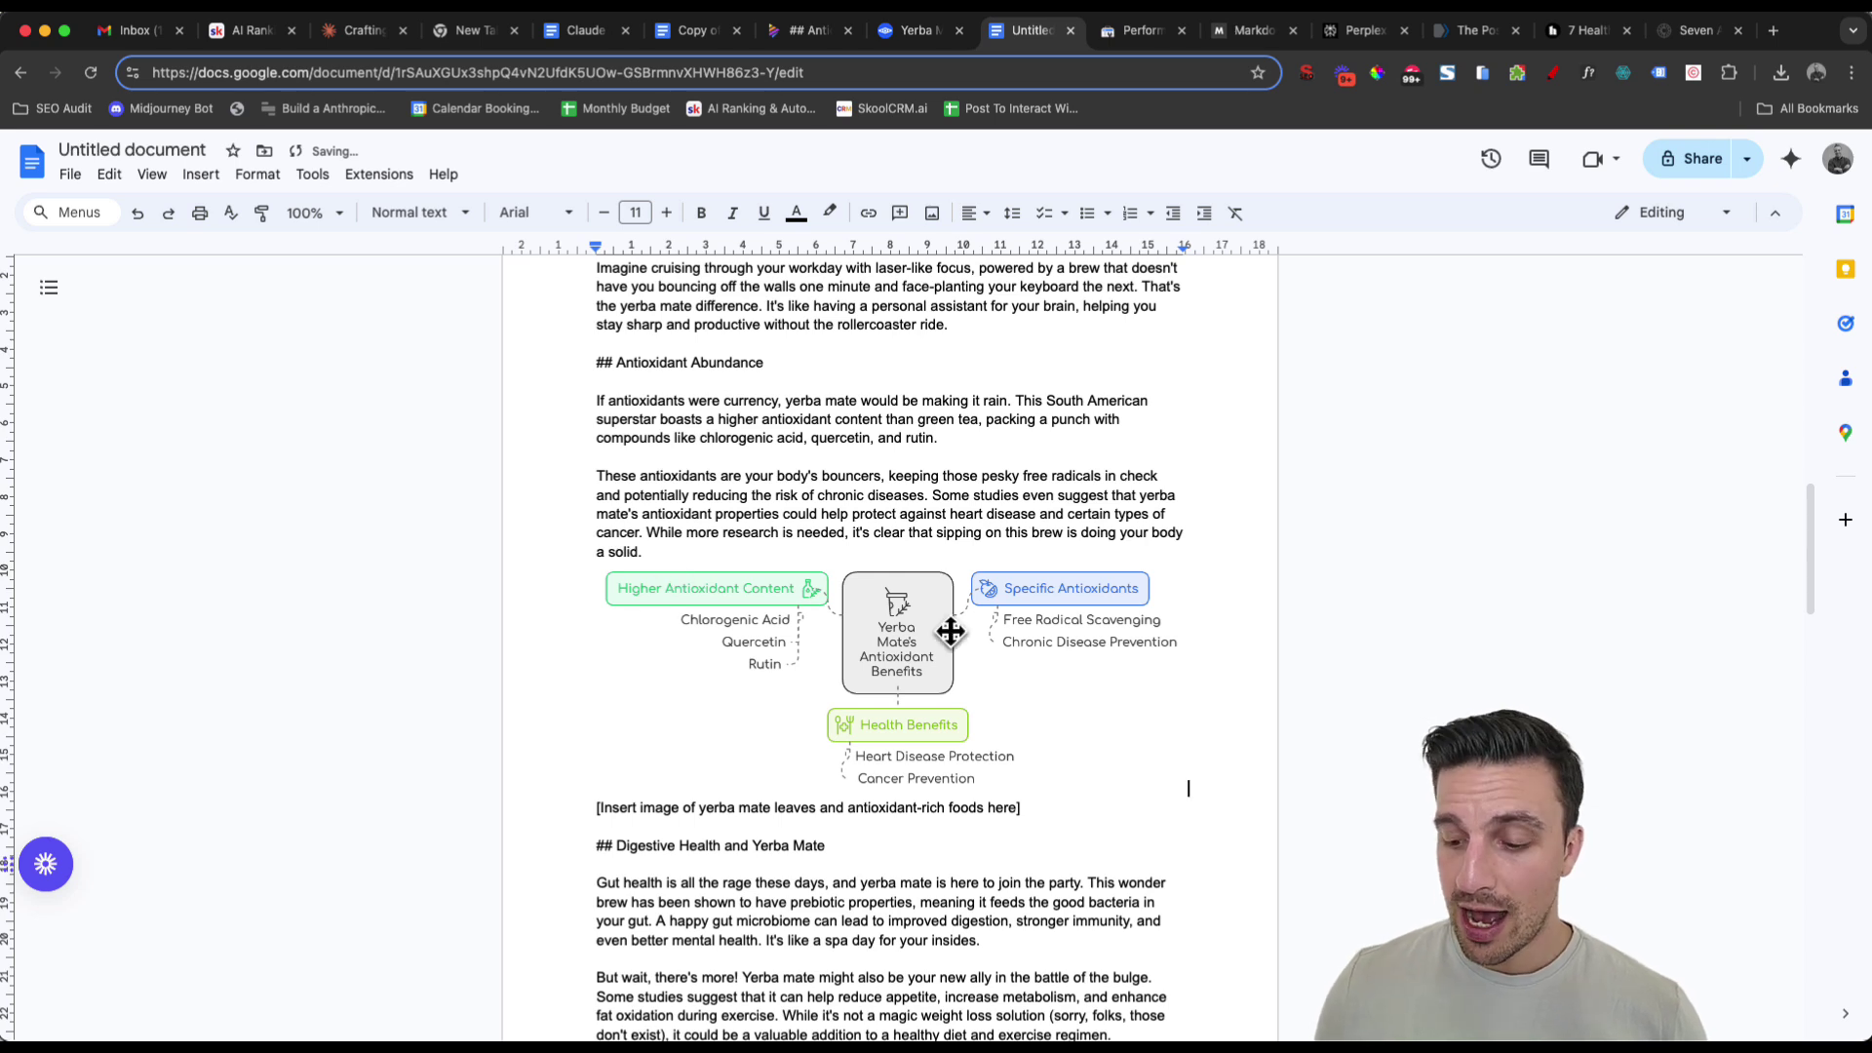
pyautogui.press('Return')
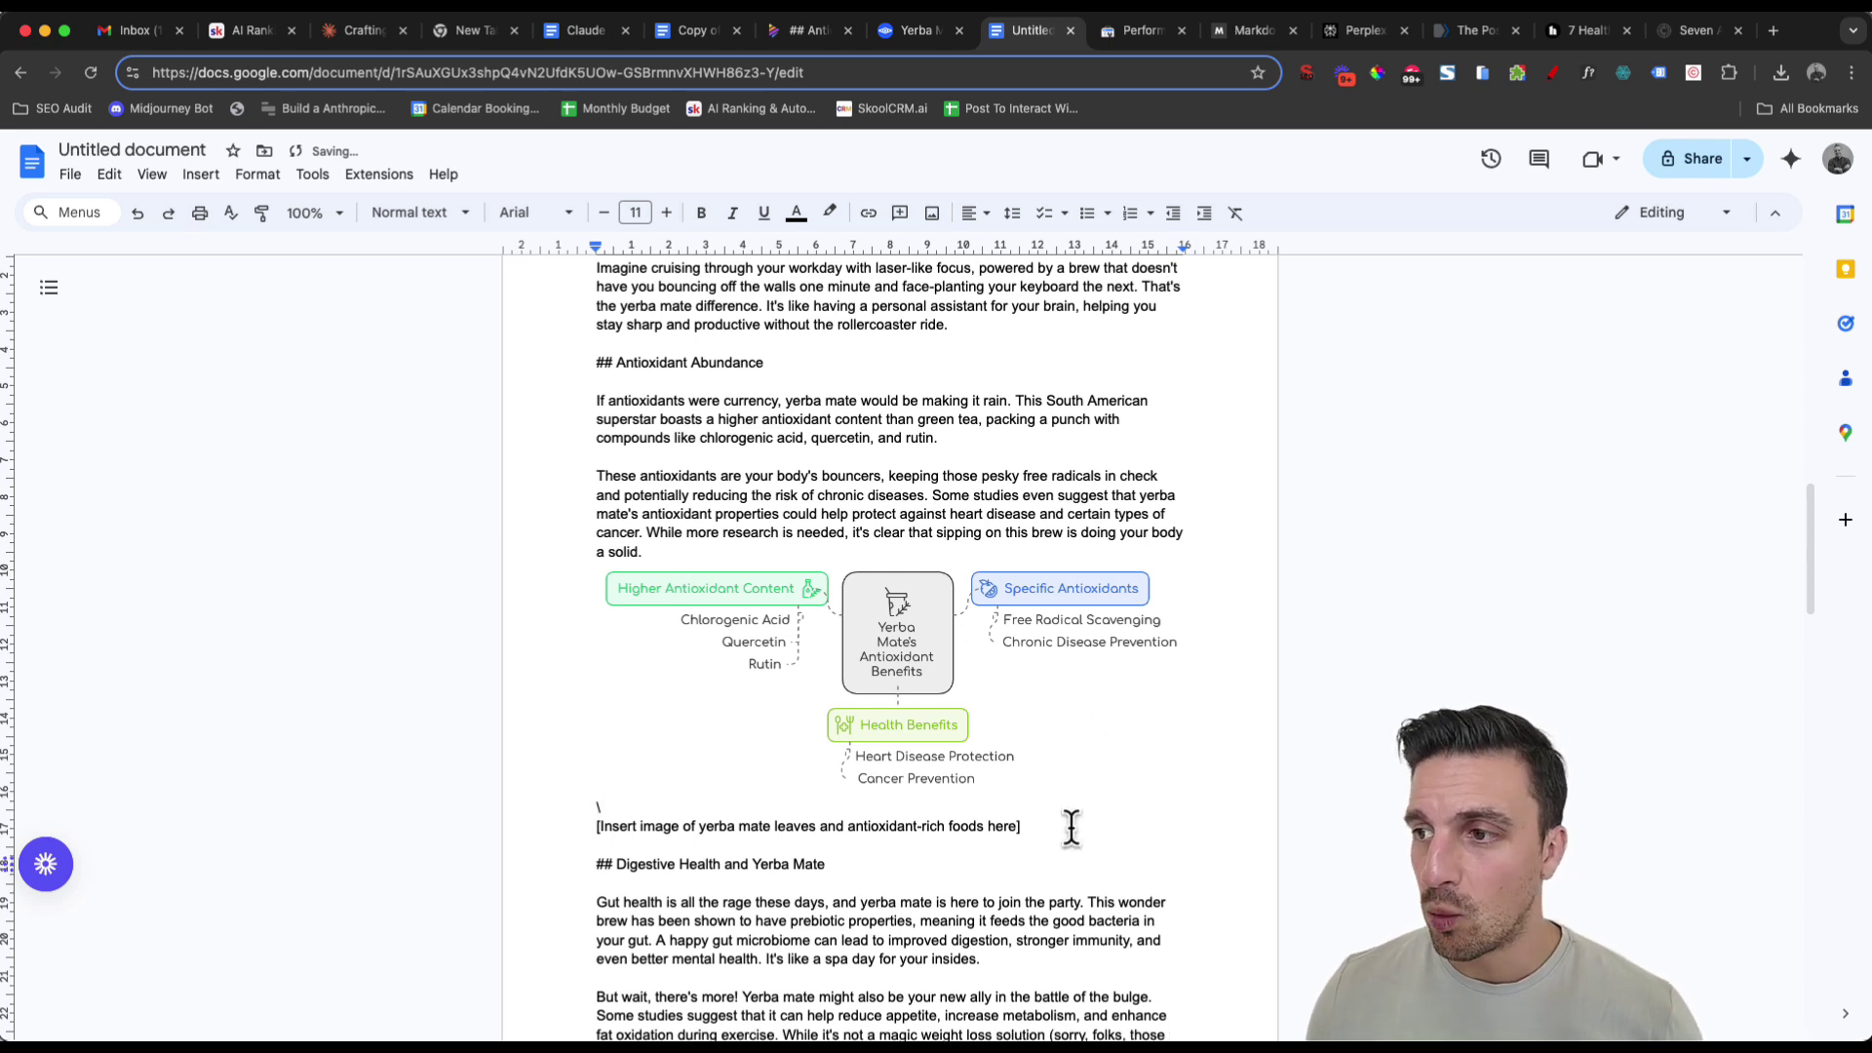
# Delete the leftover '\' and '[Insert image of yerba mate leaves…]' placeholder lines.
pyautogui.moveTo(1070, 828); pyautogui.dragTo(544, 813)
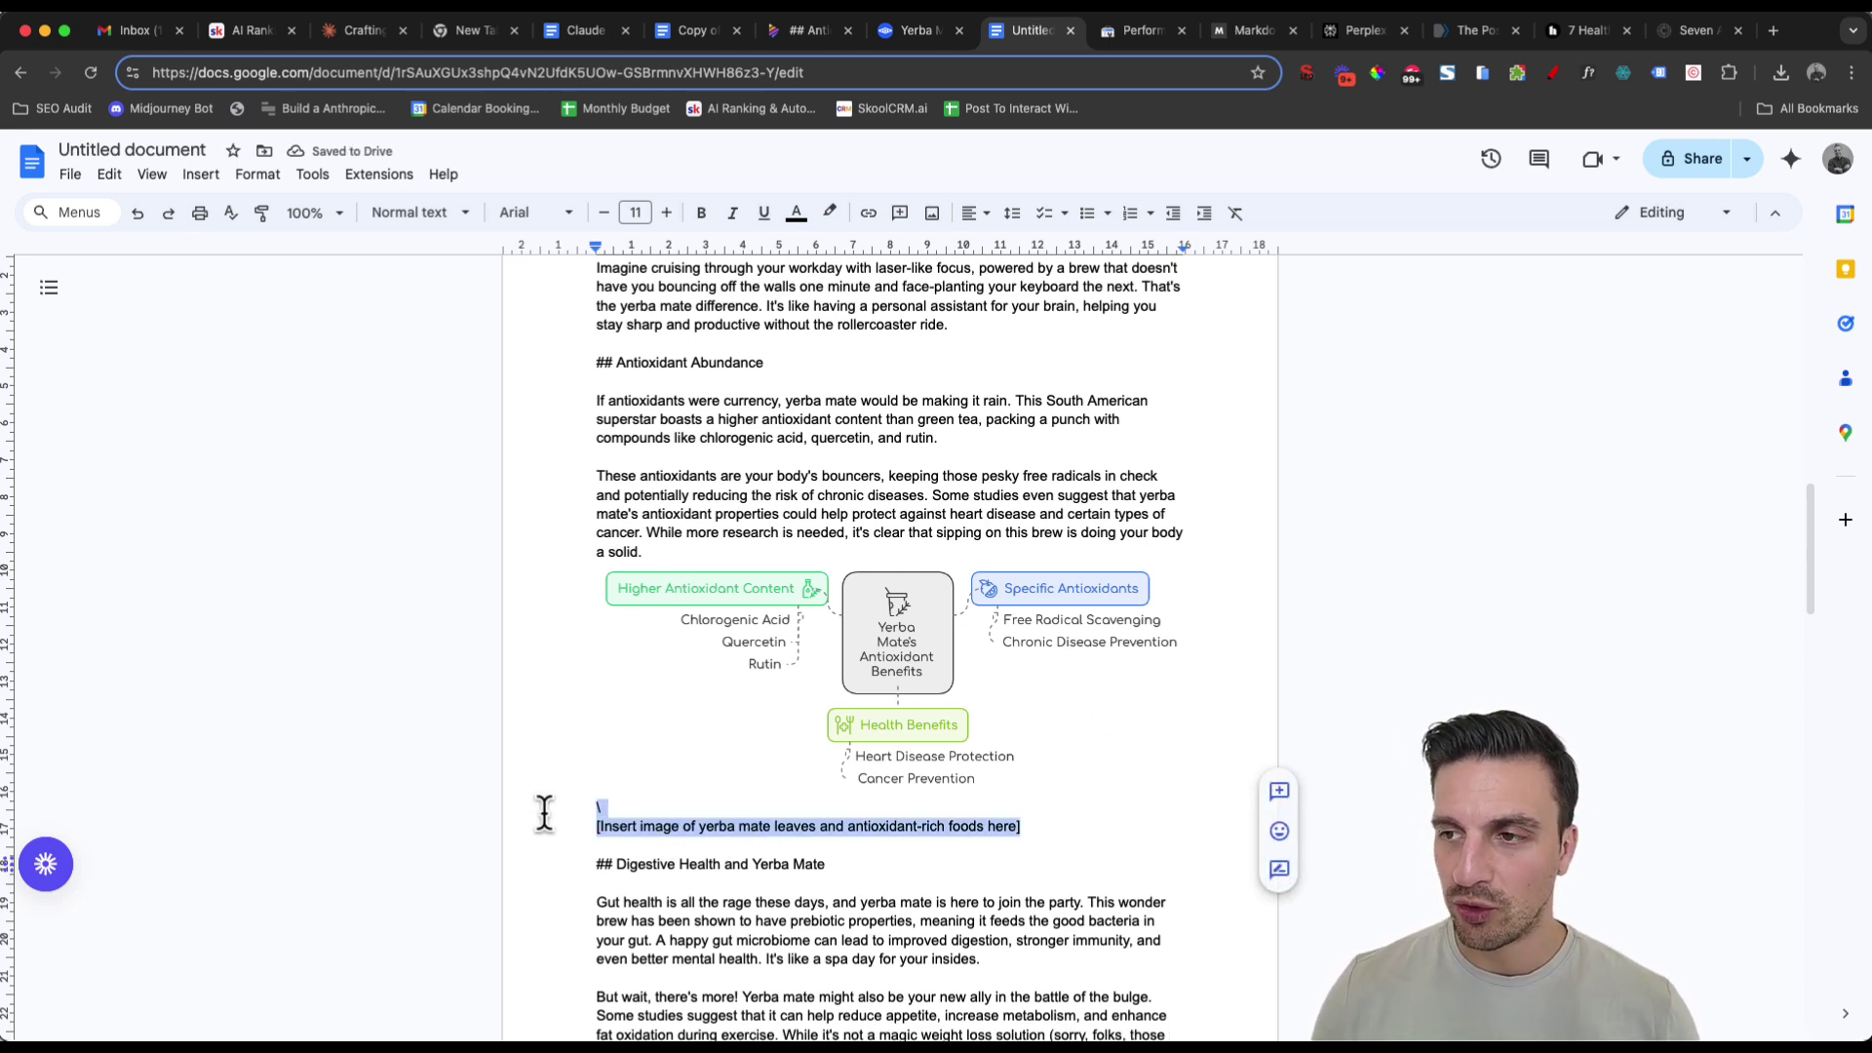
pyautogui.press('BackSpace')
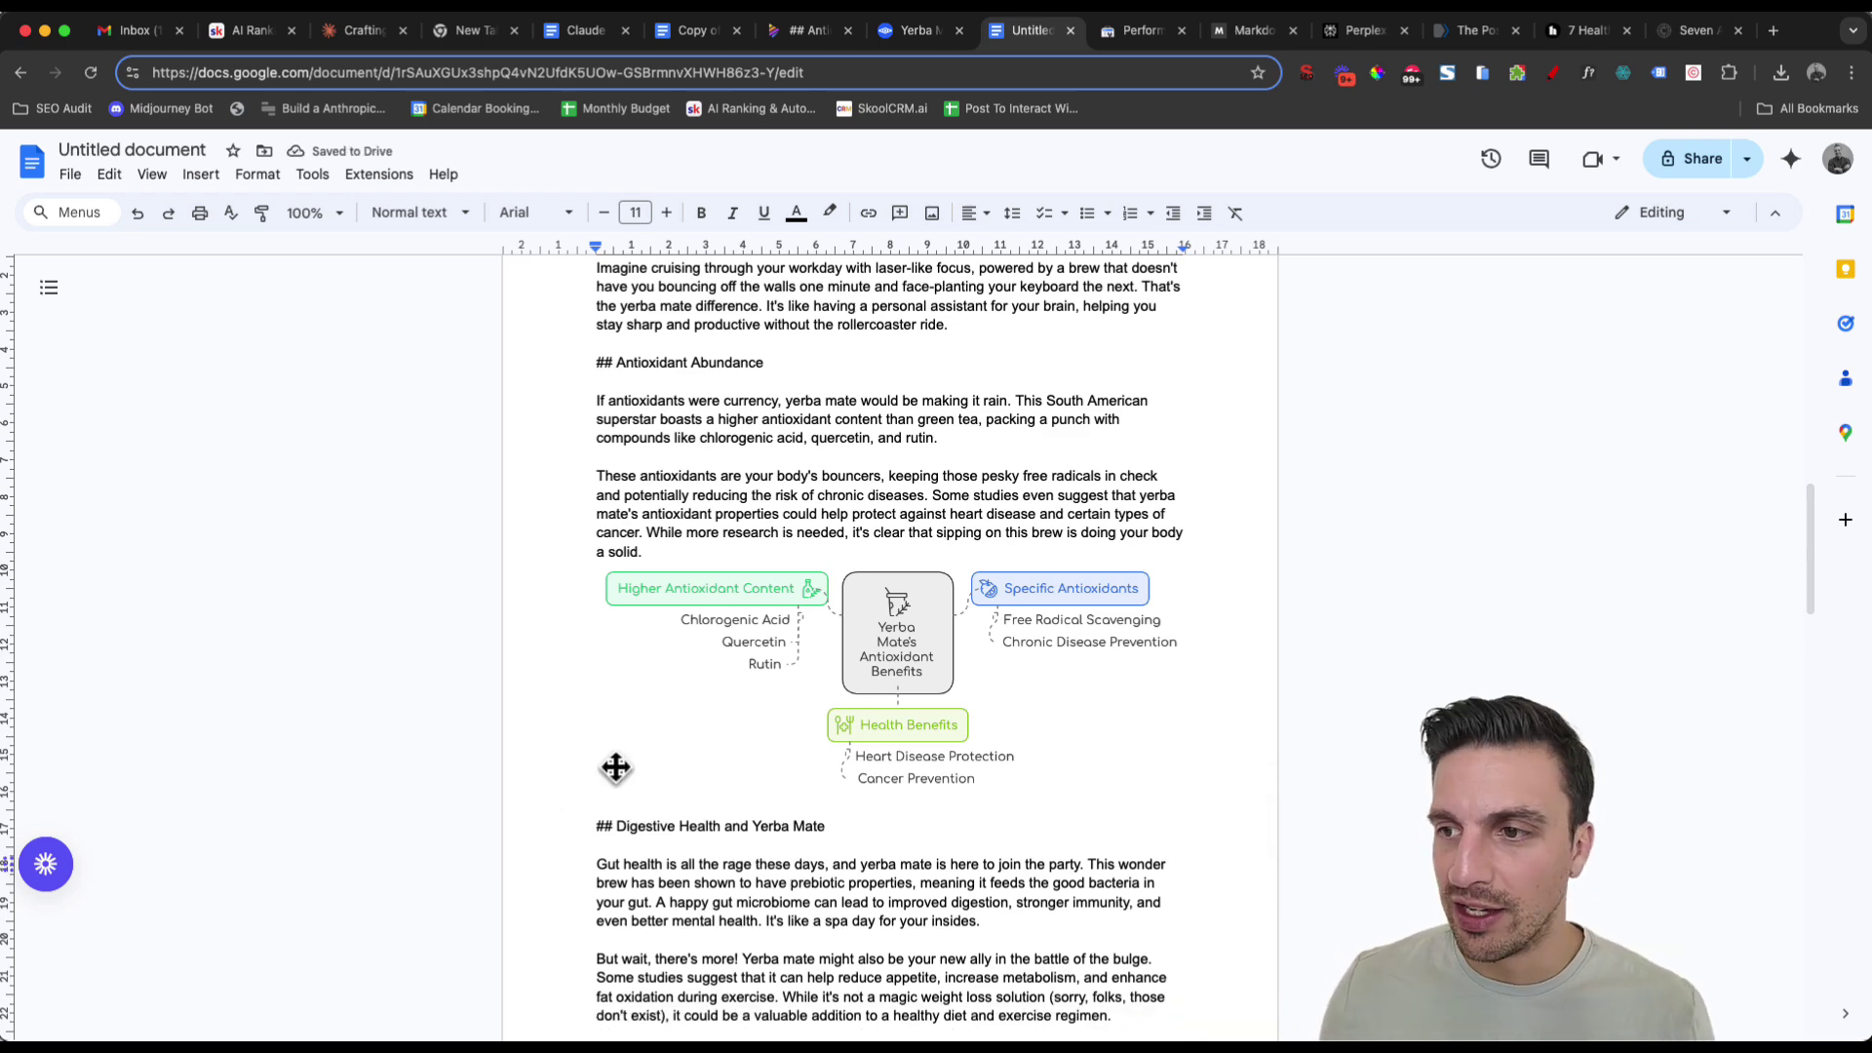
pyautogui.scroll(-1, 752, 293)
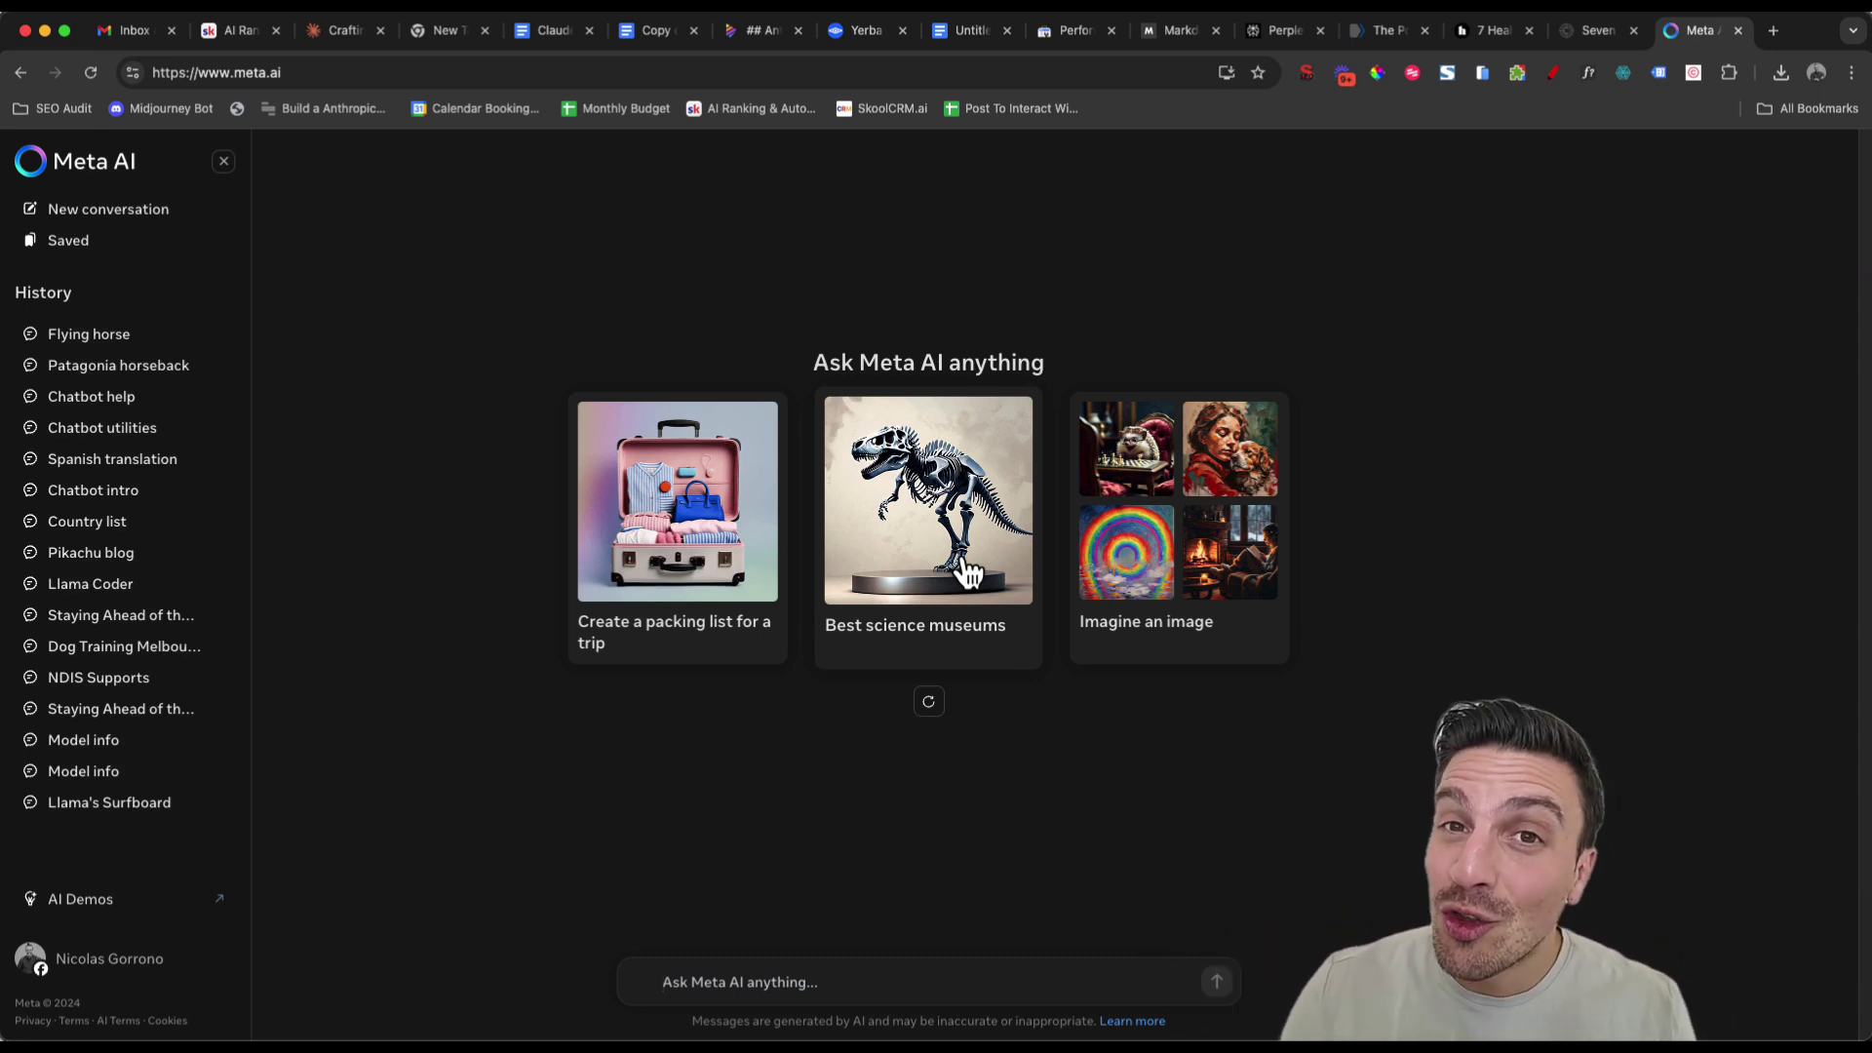
# Generate a Meta AI image of people with a yerba mate gourd on an Australian beach and download it as JPEG.
pyautogui.write('image of people enjoying yerba mate on an Australian beach')
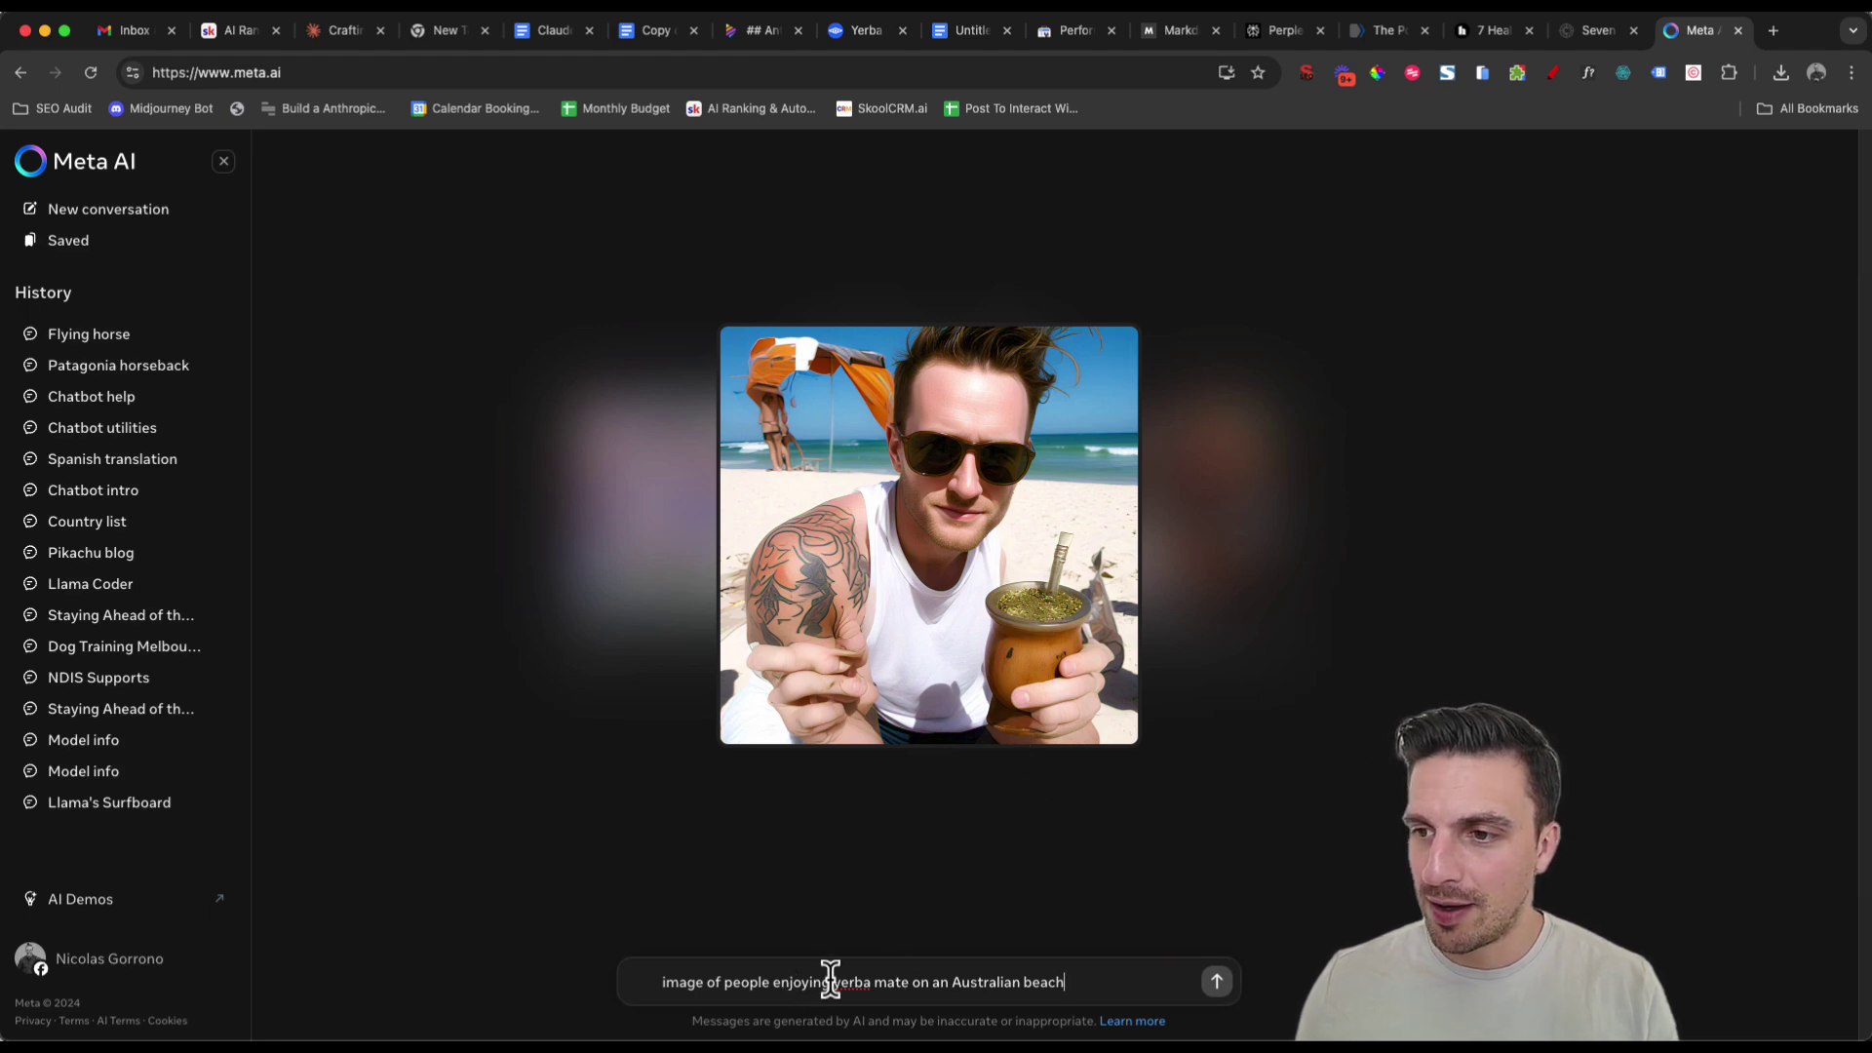
pyautogui.press('super+a')
pyautogui.write('image of  group of people enjoying yerba mate on an Australian beach')
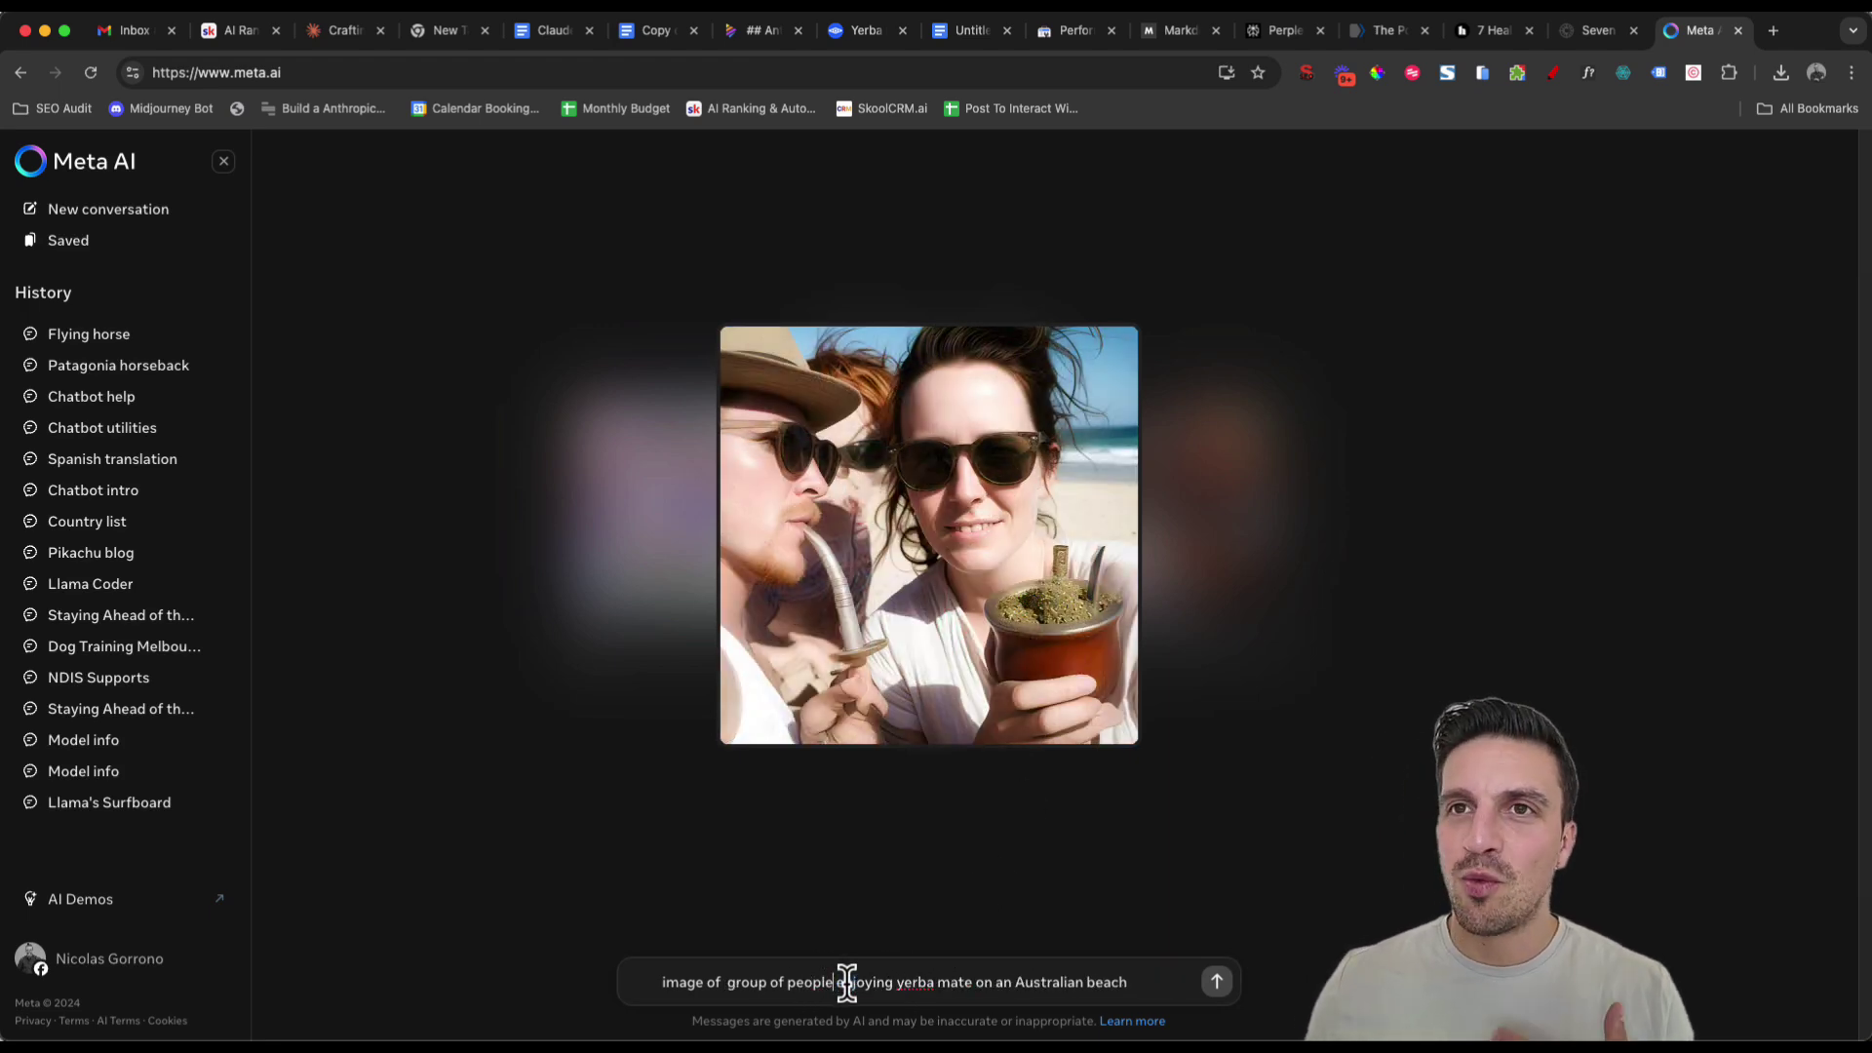
pyautogui.click(838, 982)
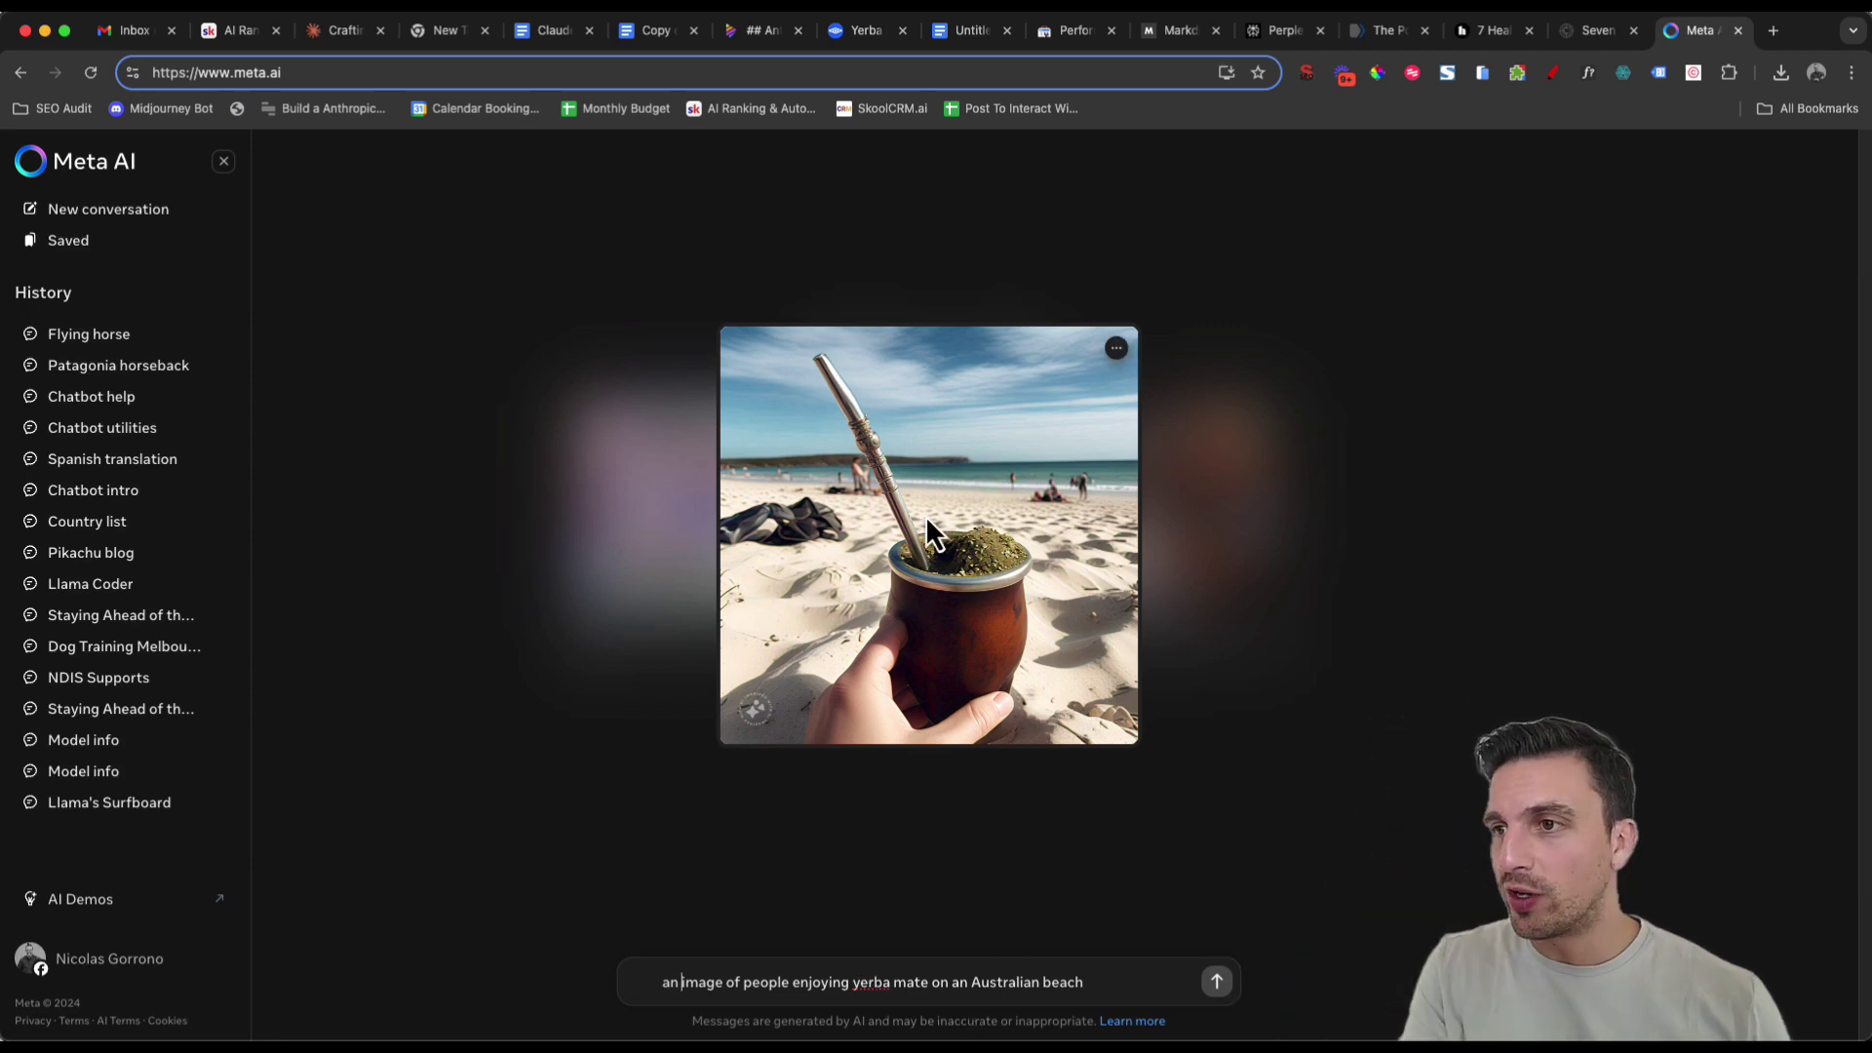
pyautogui.click(1118, 351)
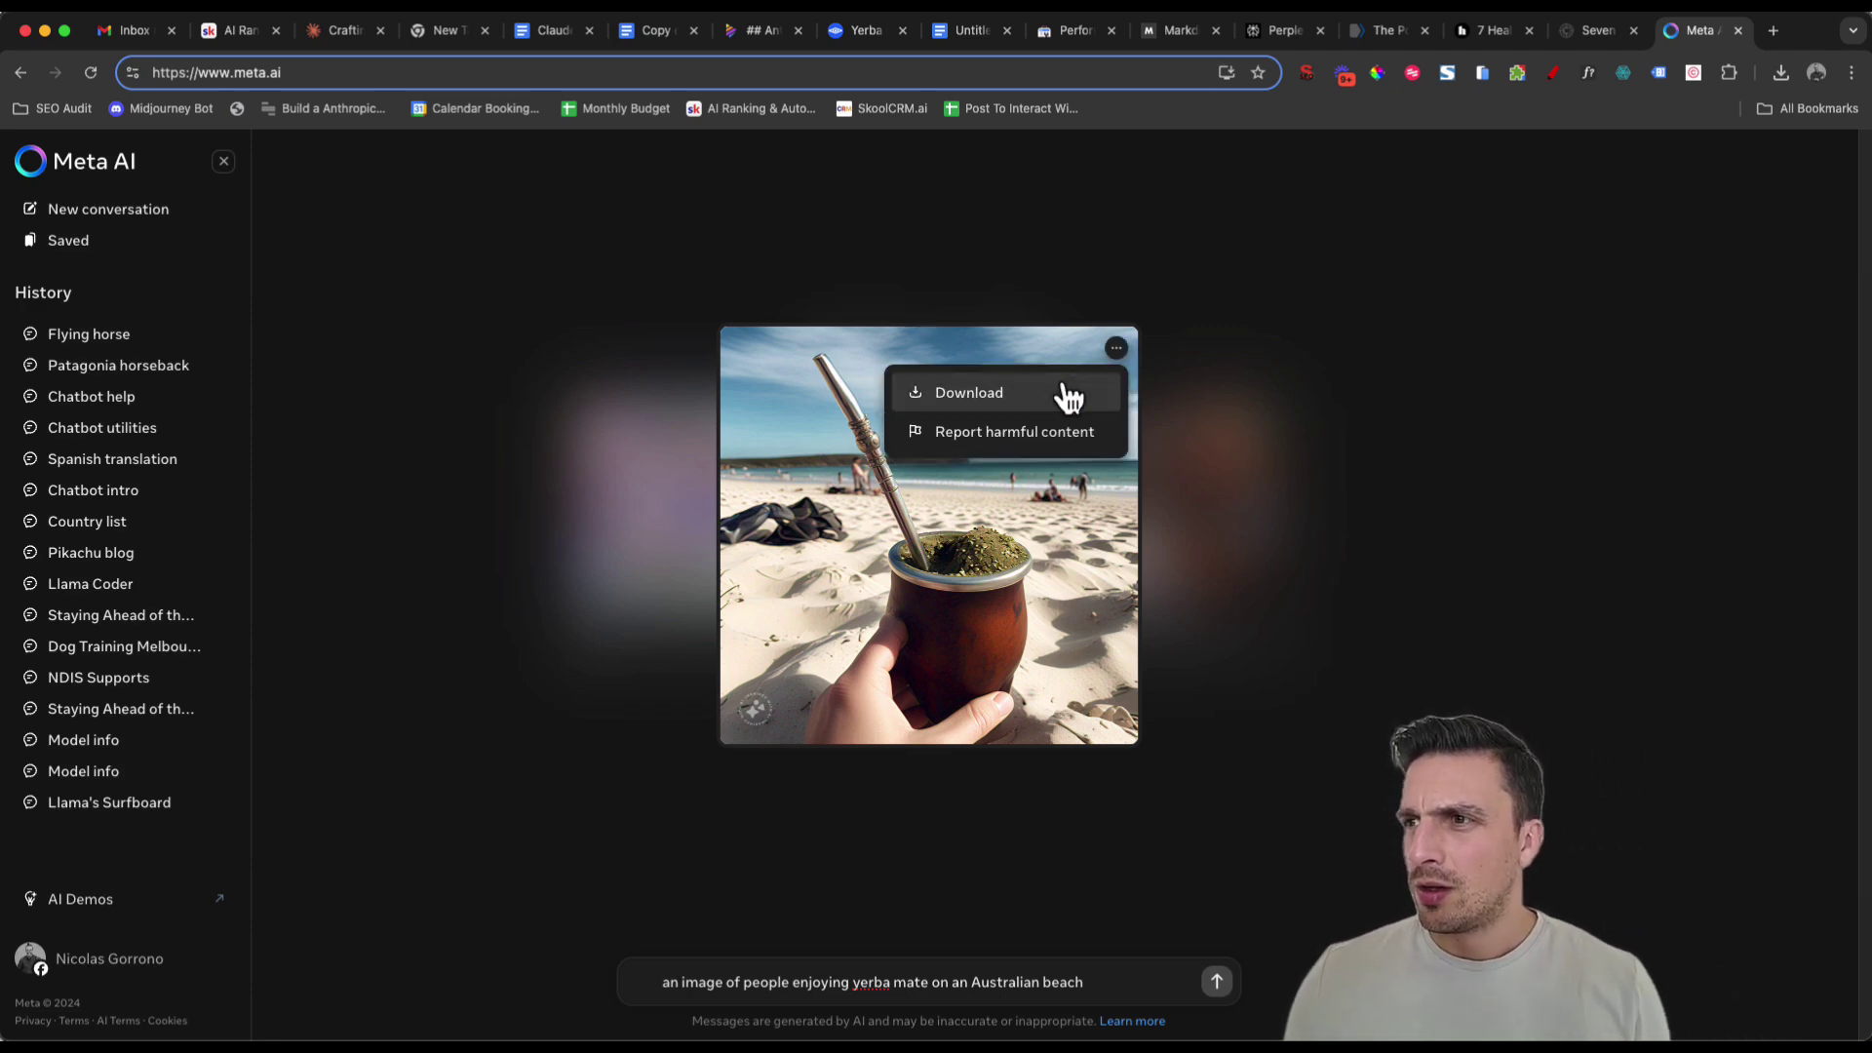
pyautogui.click(1062, 388)
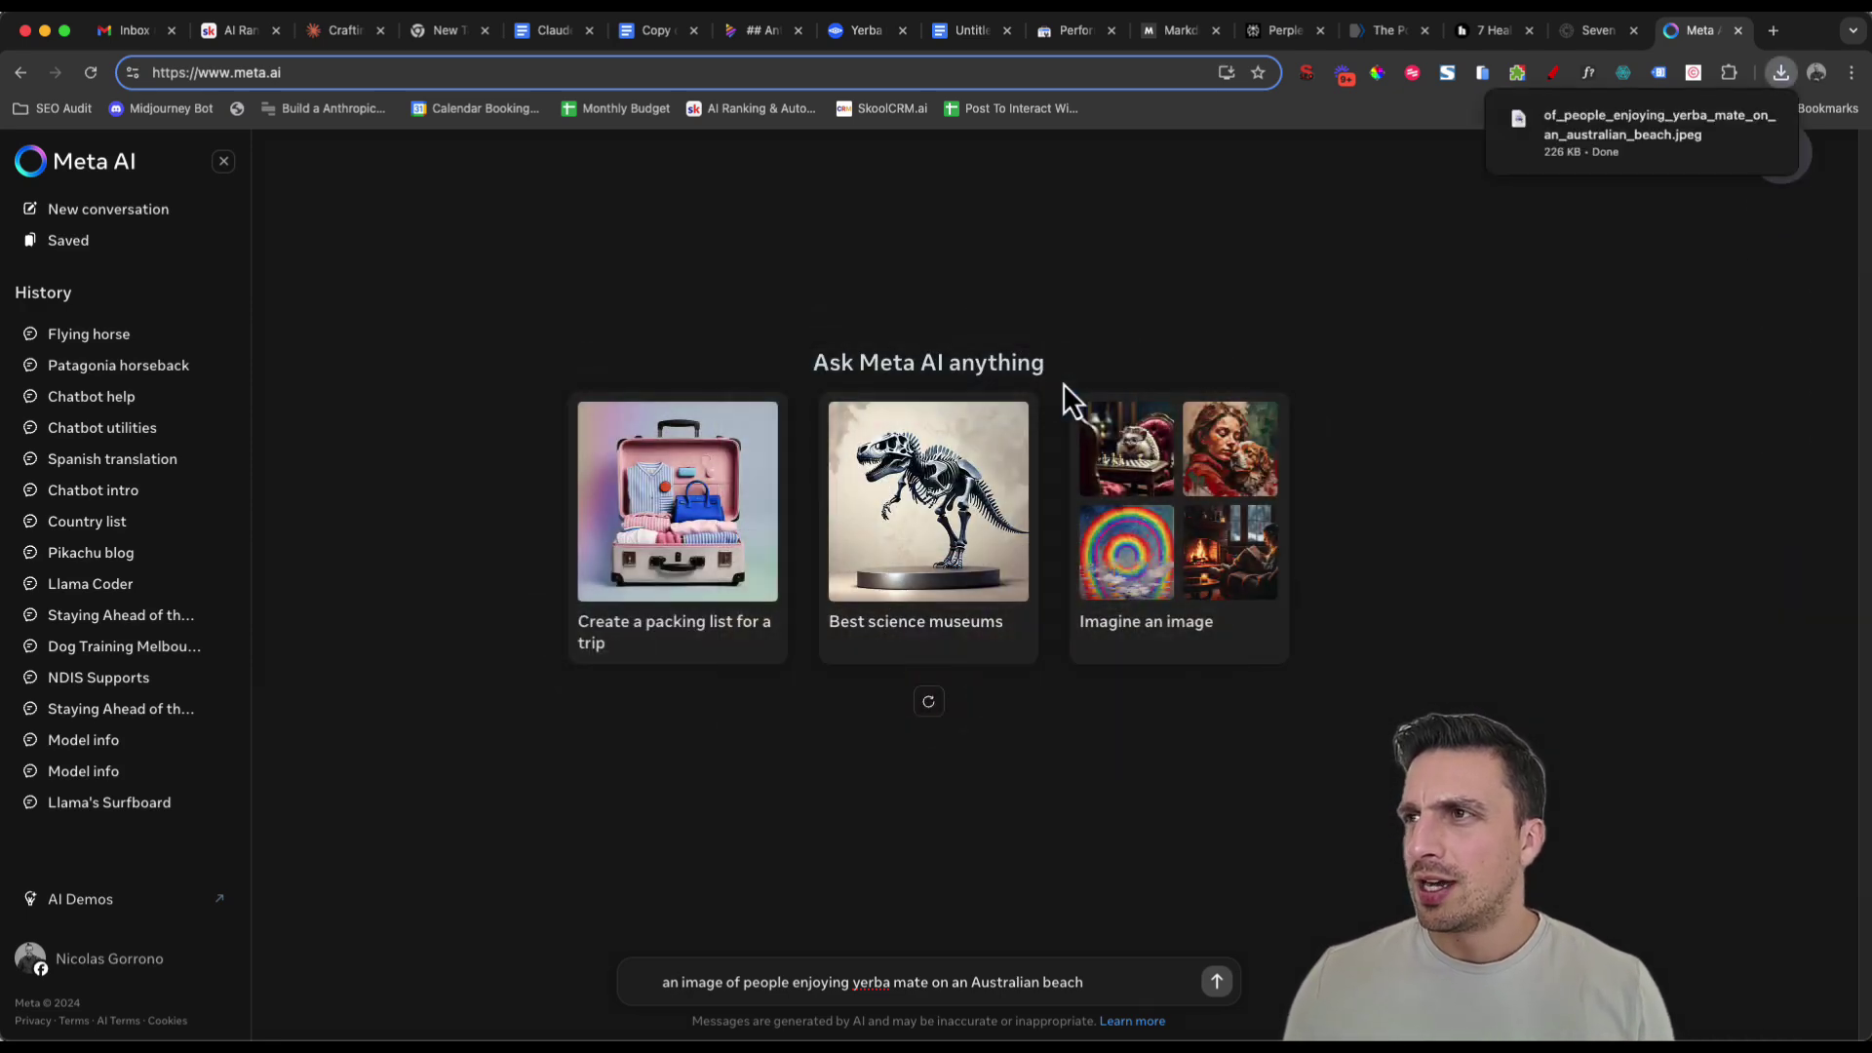
# Drag the downloaded beach JPEG into the blog post just above the Australian beach image placeholder.
pyautogui.click(961, 43)
pyautogui.click(1781, 73)
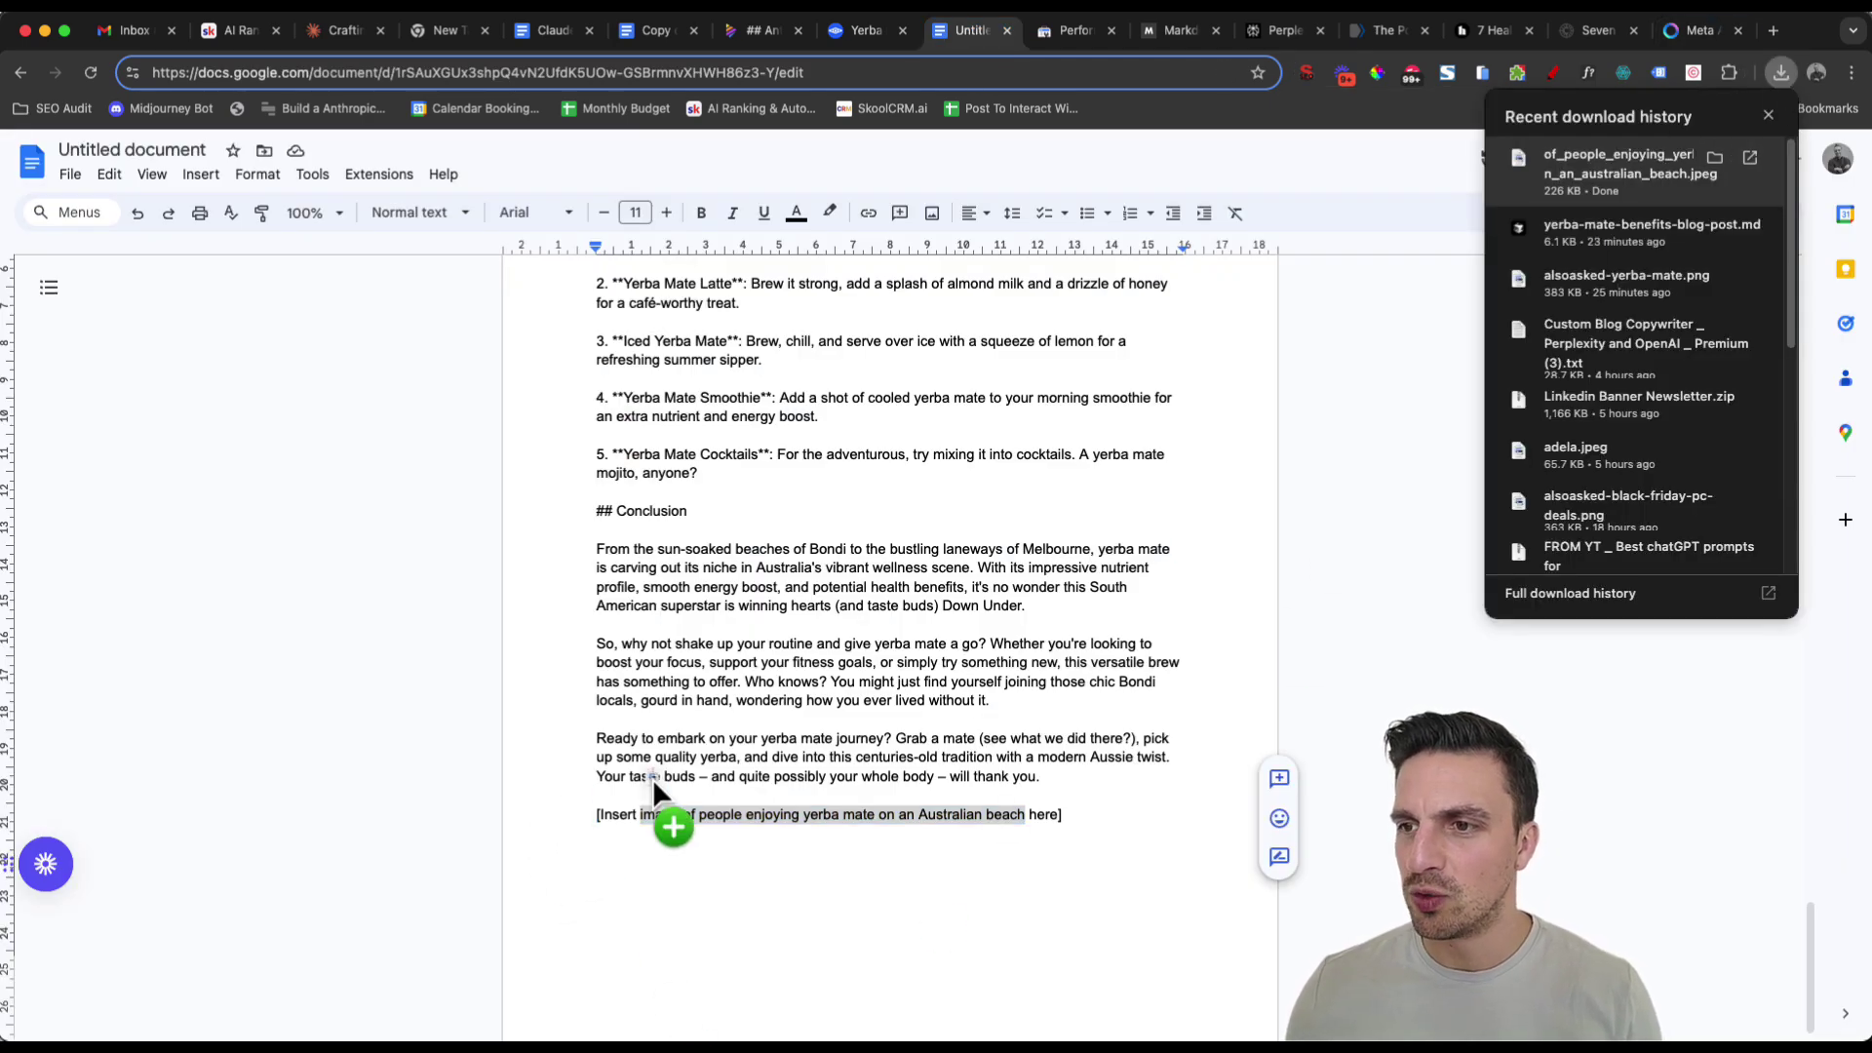
pyautogui.moveTo(569, 811); pyautogui.dragTo(599, 810)
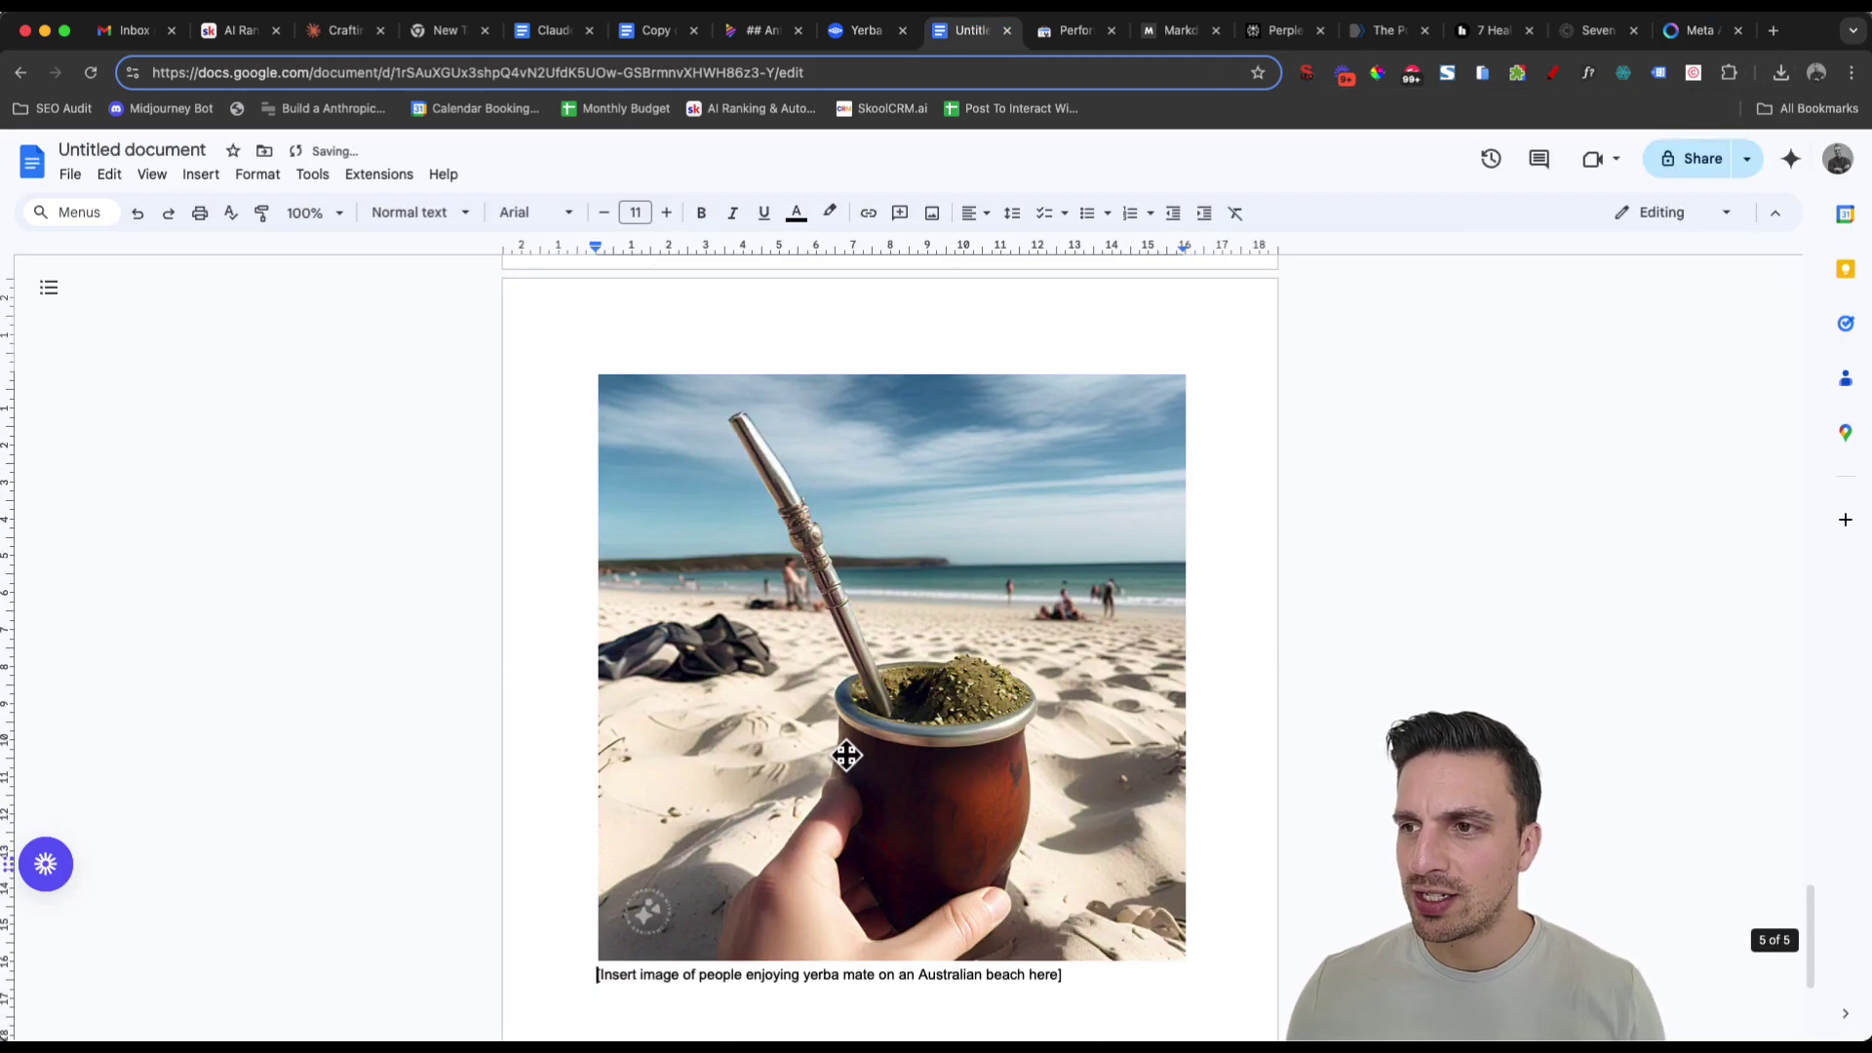
pyautogui.scroll(6, 851, 770)
pyautogui.scroll(-5, 849, 765)
pyautogui.scroll(20, 844, 765)
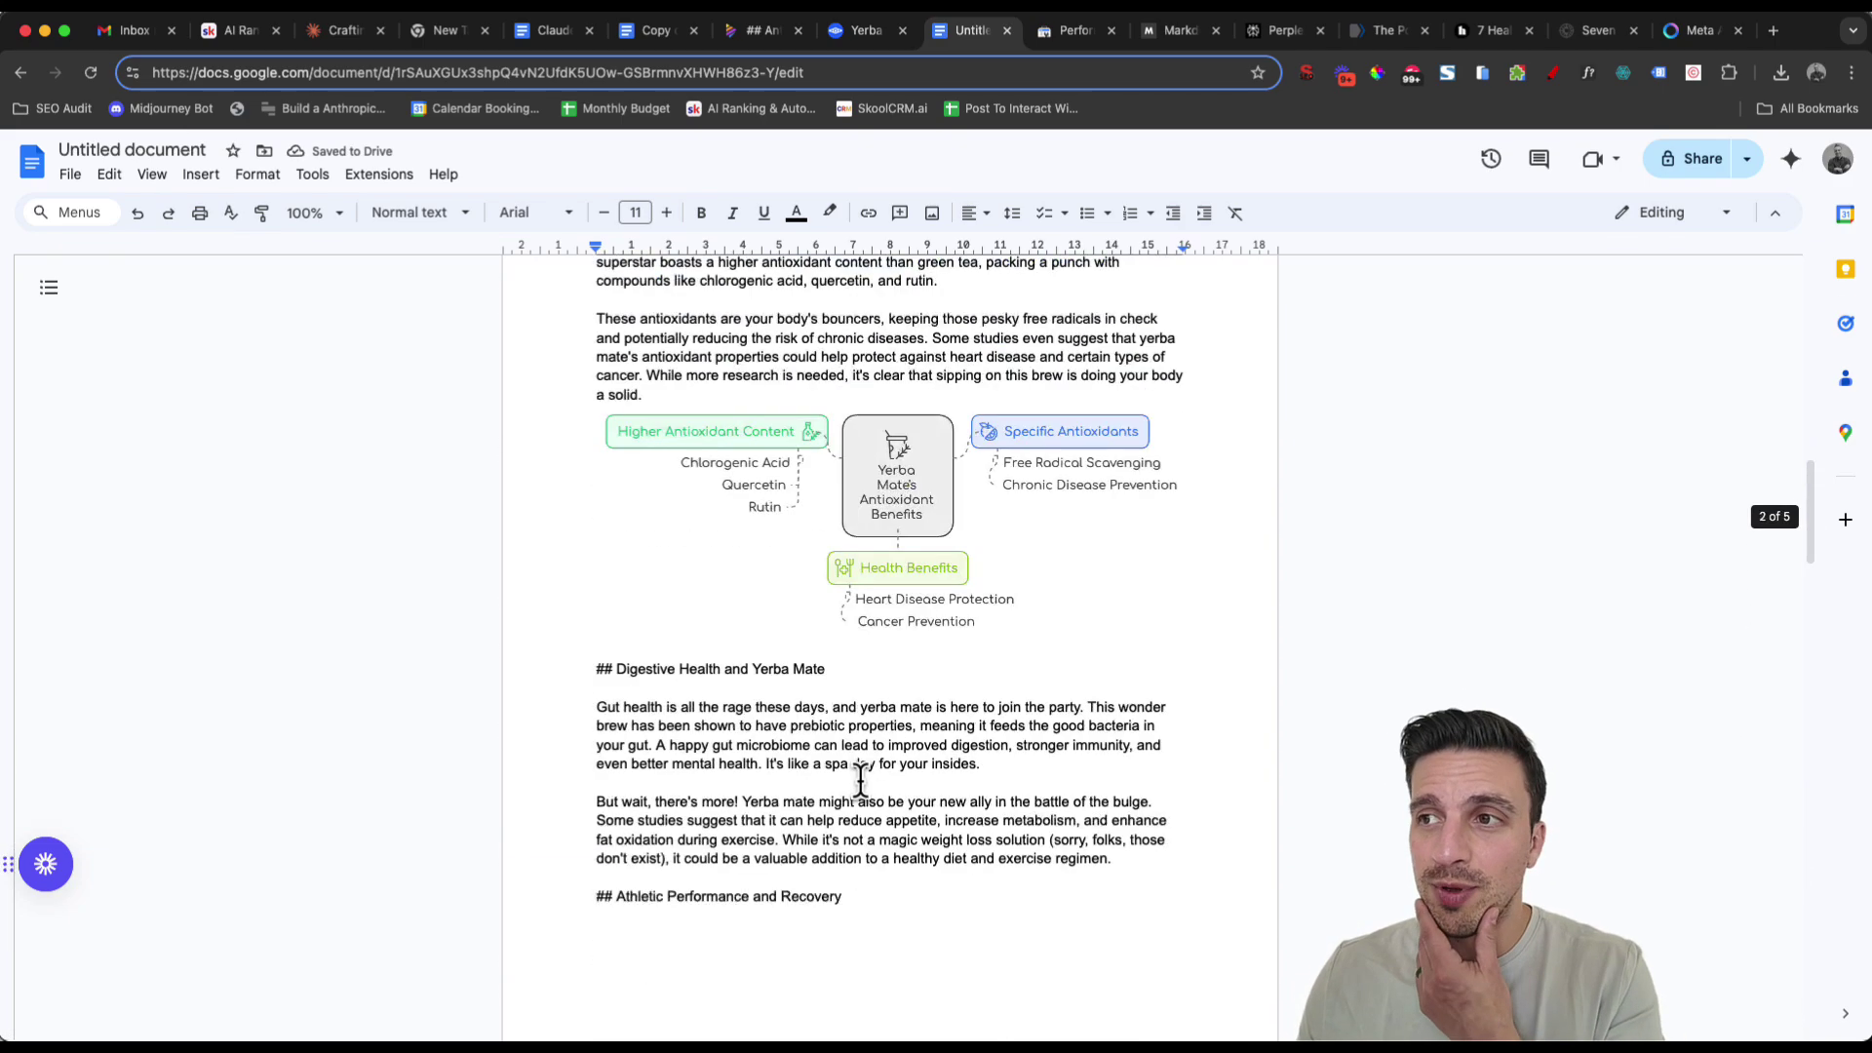
pyautogui.scroll(15, 860, 777)
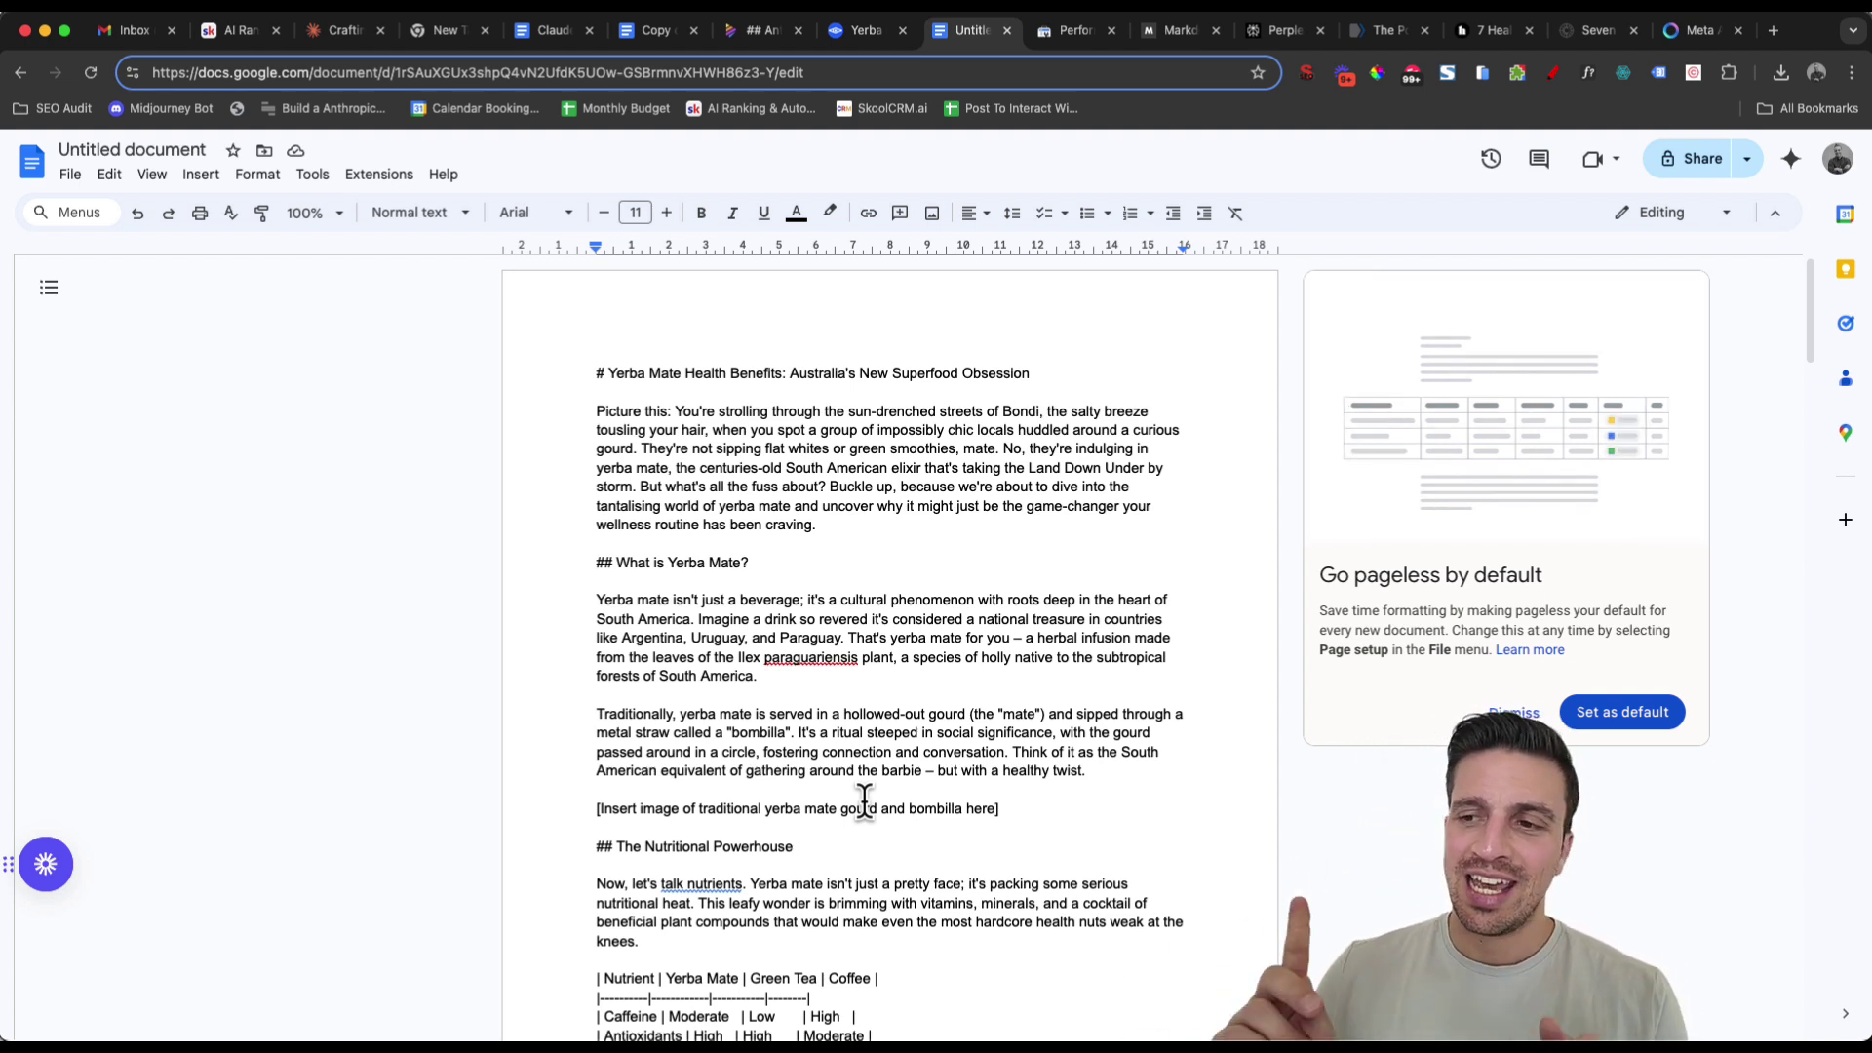
pyautogui.scroll(-15, 864, 801)
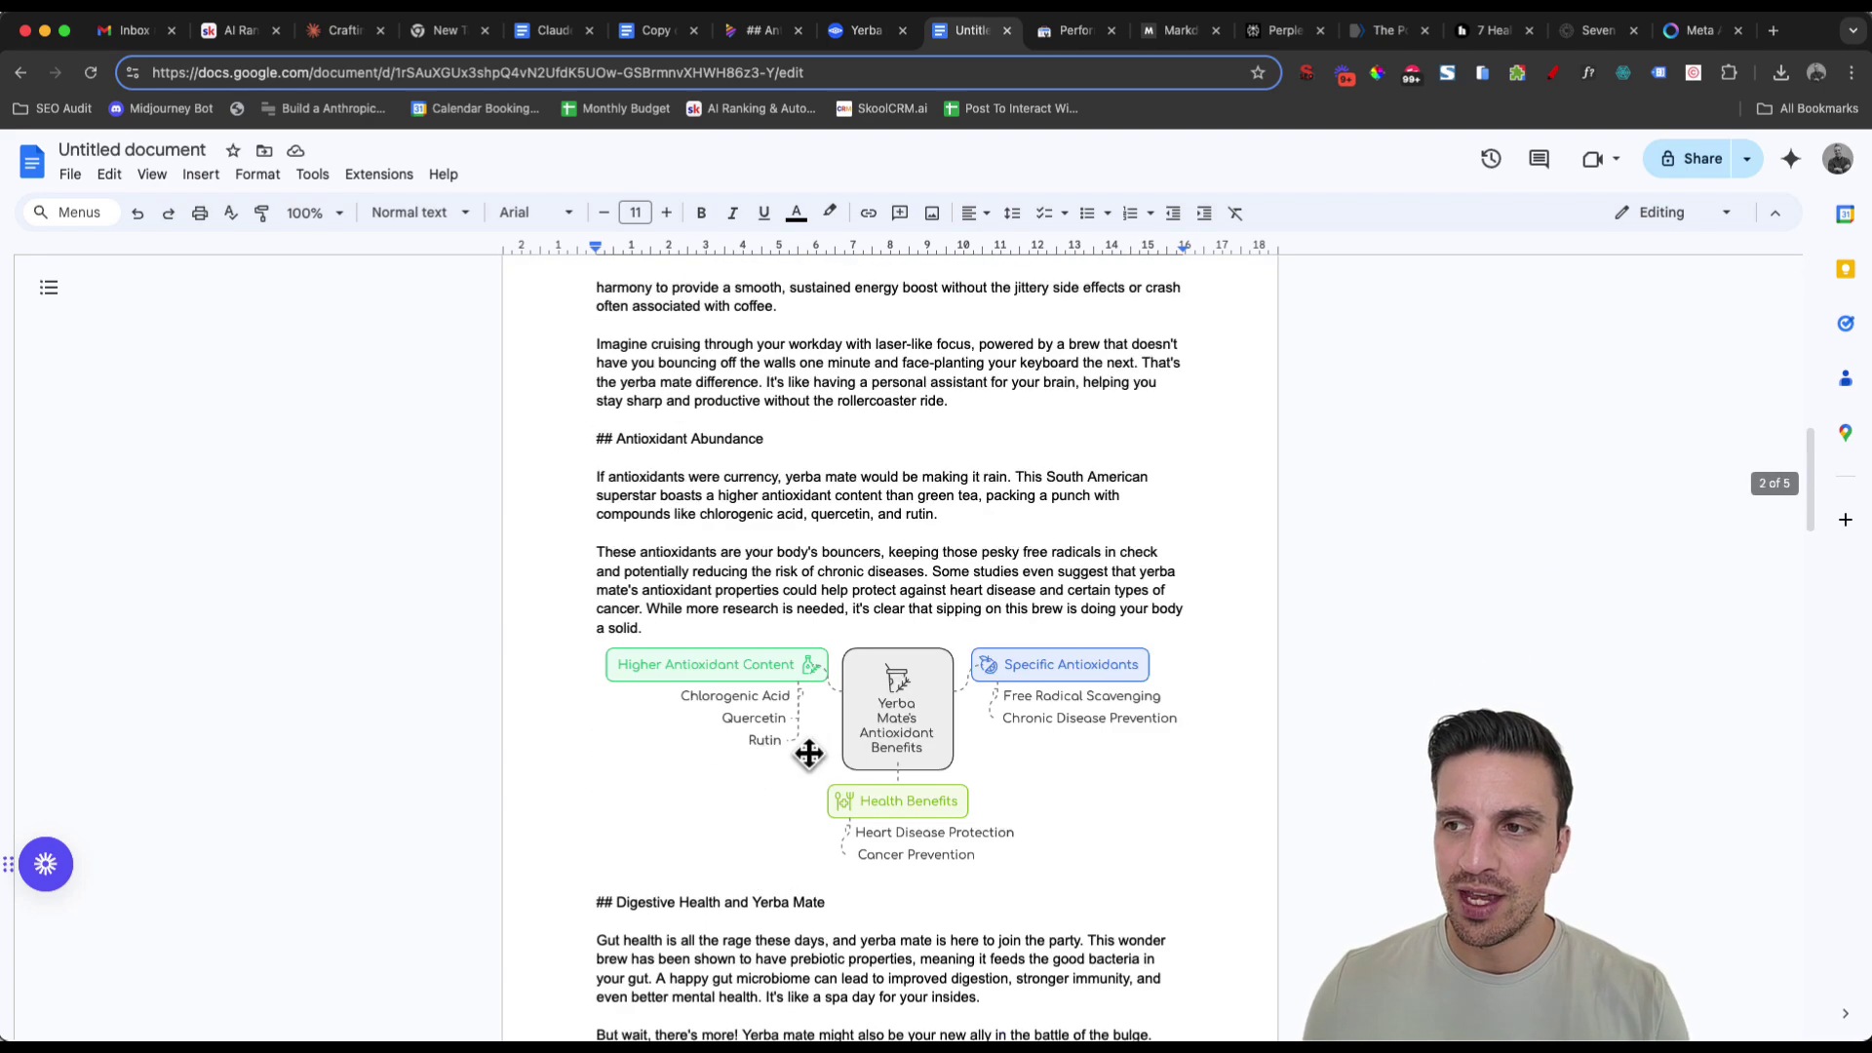
pyautogui.scroll(-7, 809, 754)
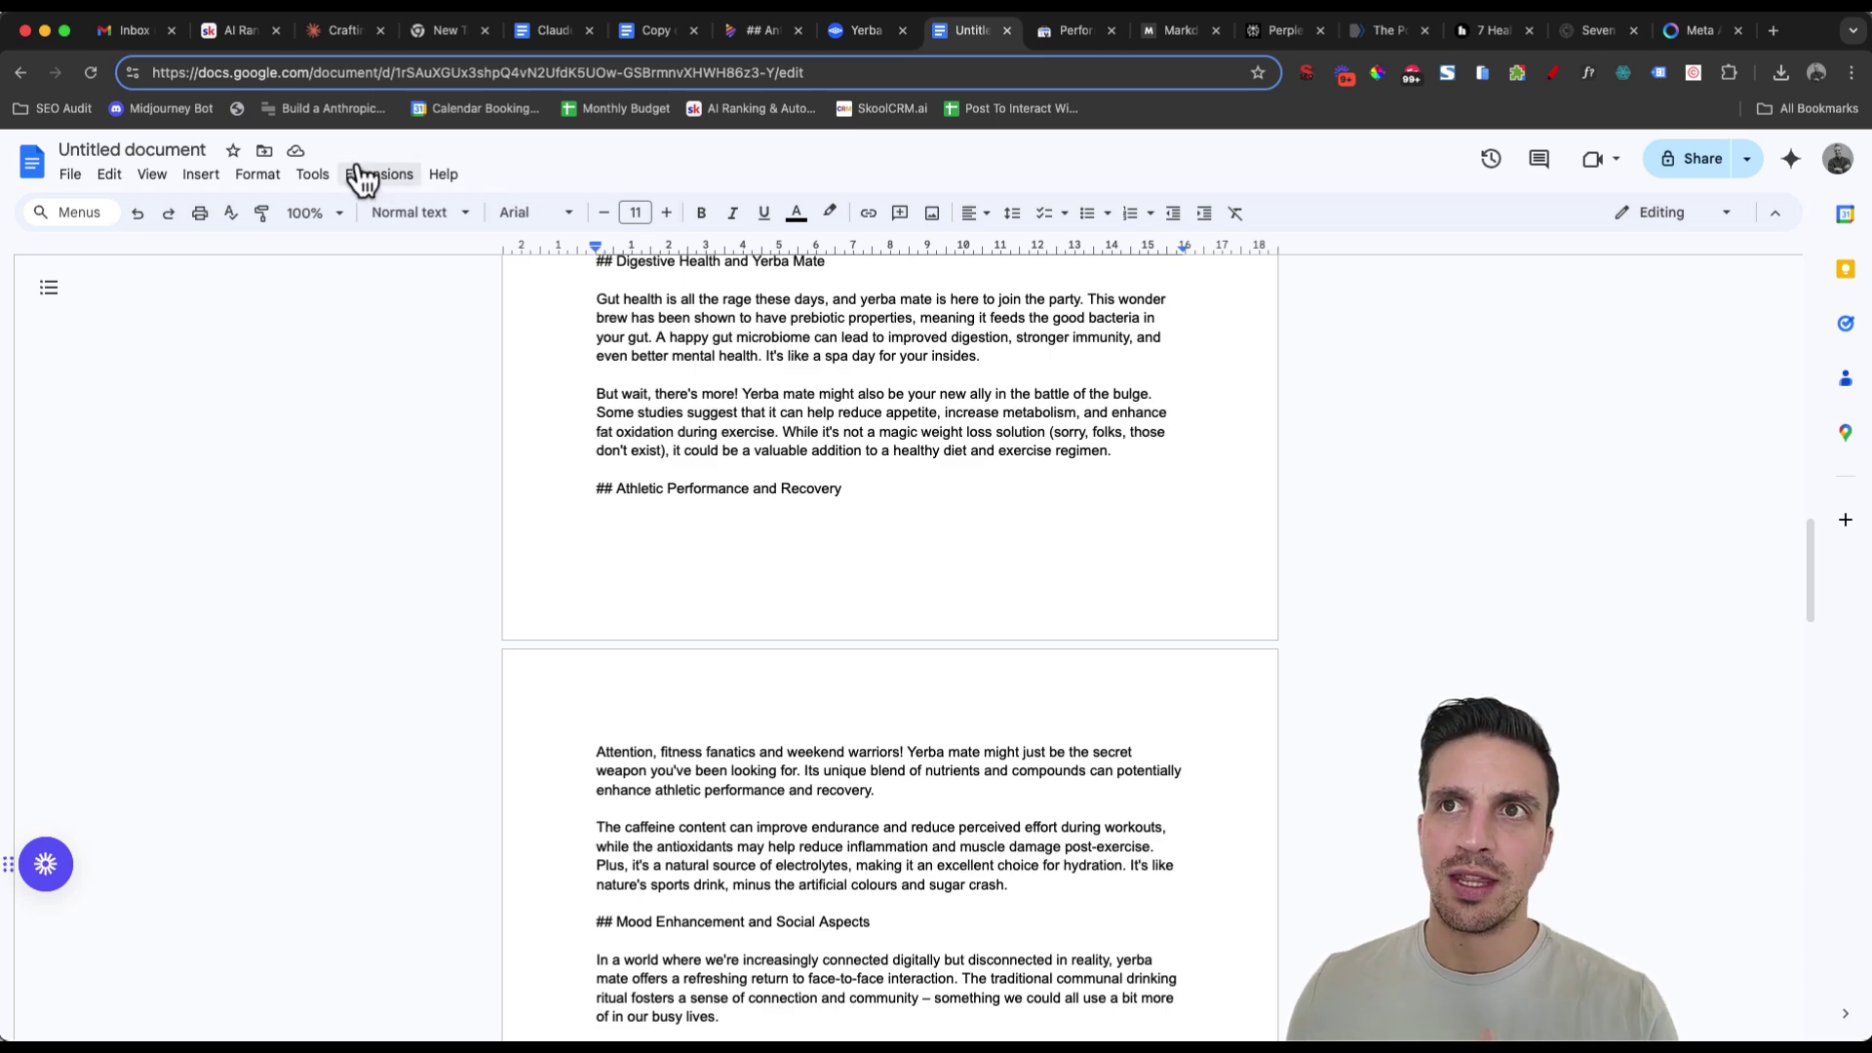
# Open the AI Ranking classroom's Prompts For The Community course, SEO Prompts lesson, down to FAQ Generator.
pyautogui.click(253, 32)
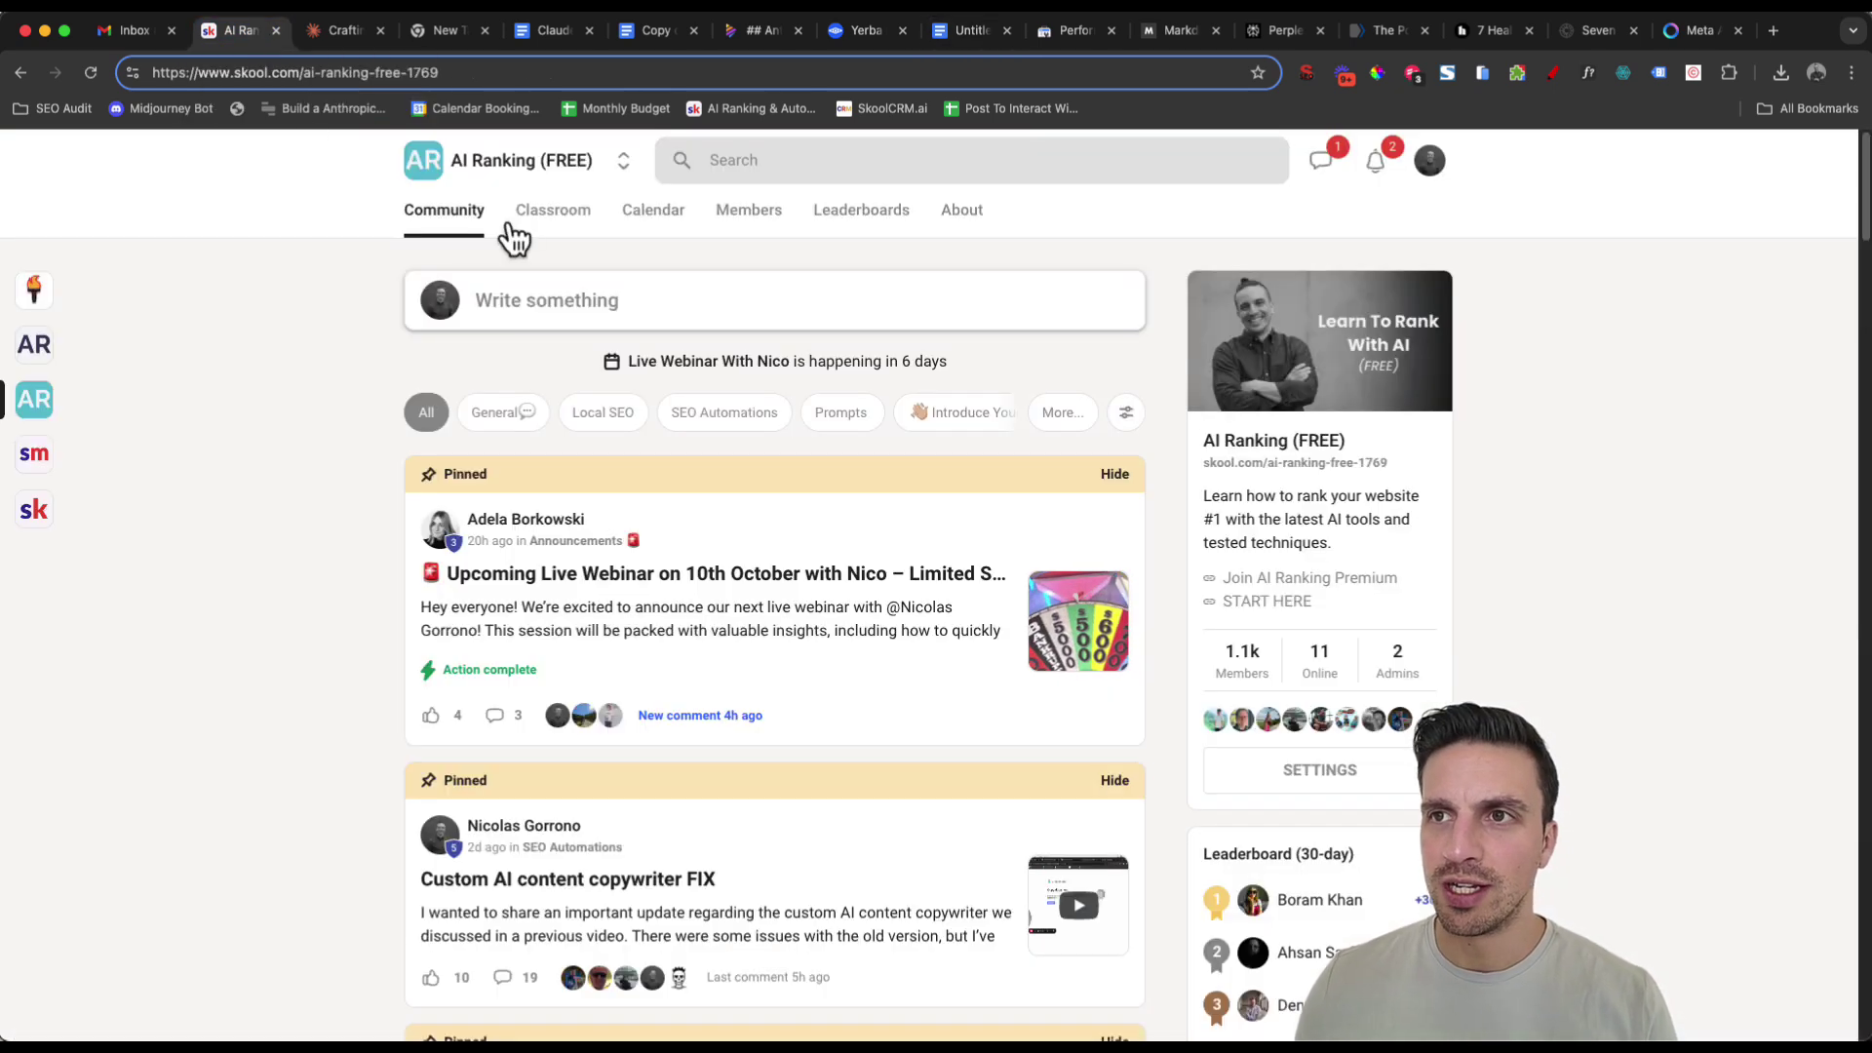
pyautogui.click(561, 216)
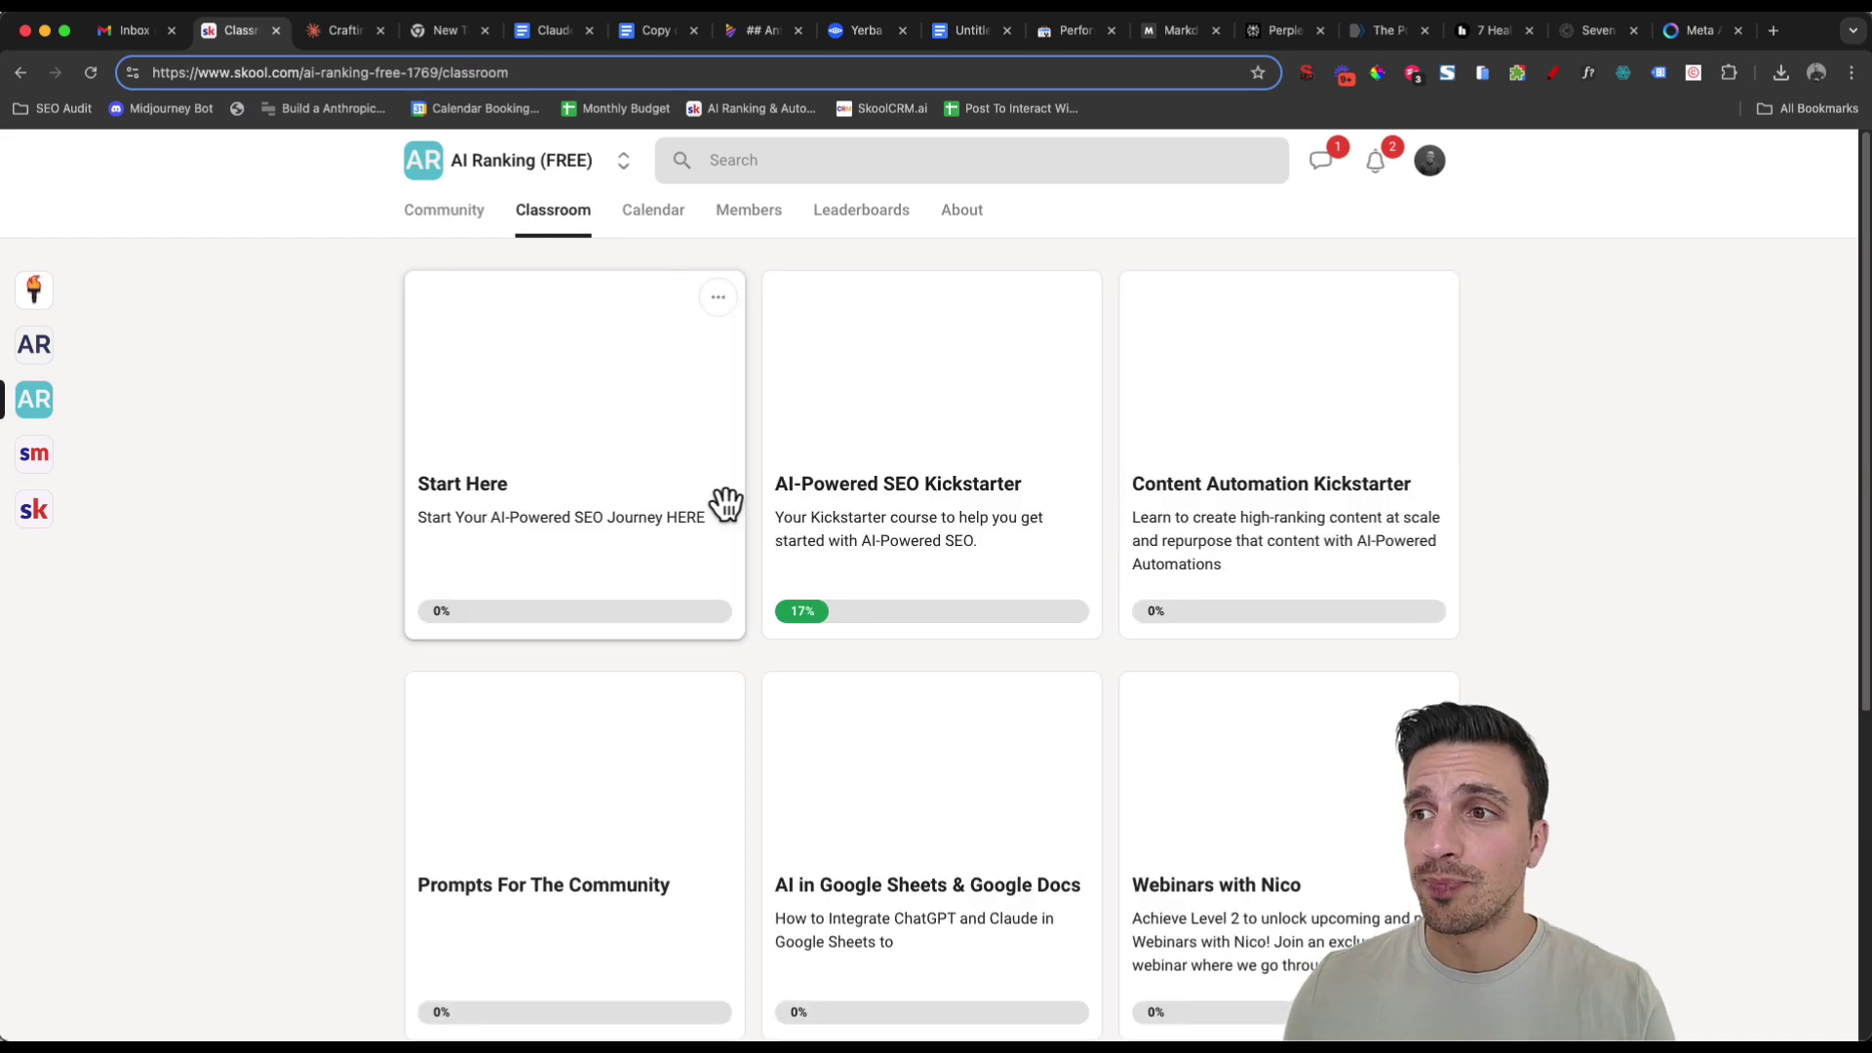
pyautogui.scroll(-5, 975, 468)
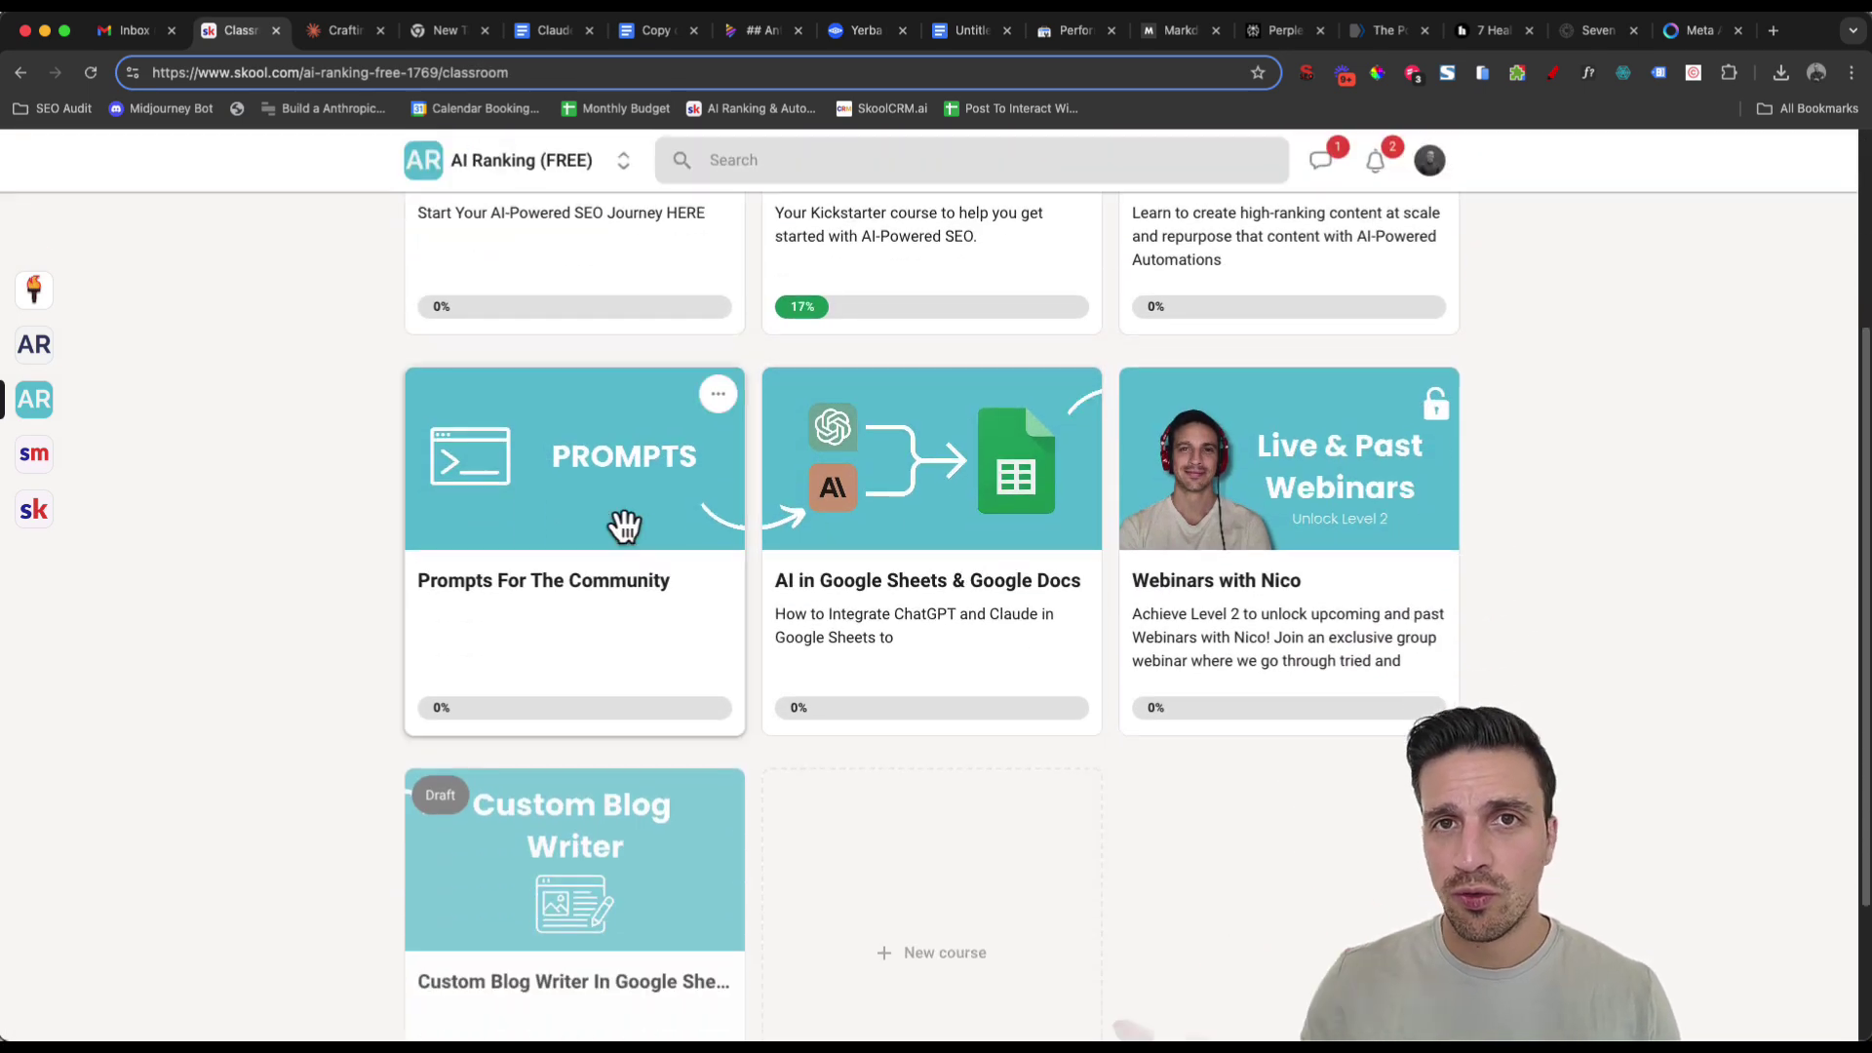
pyautogui.click(624, 527)
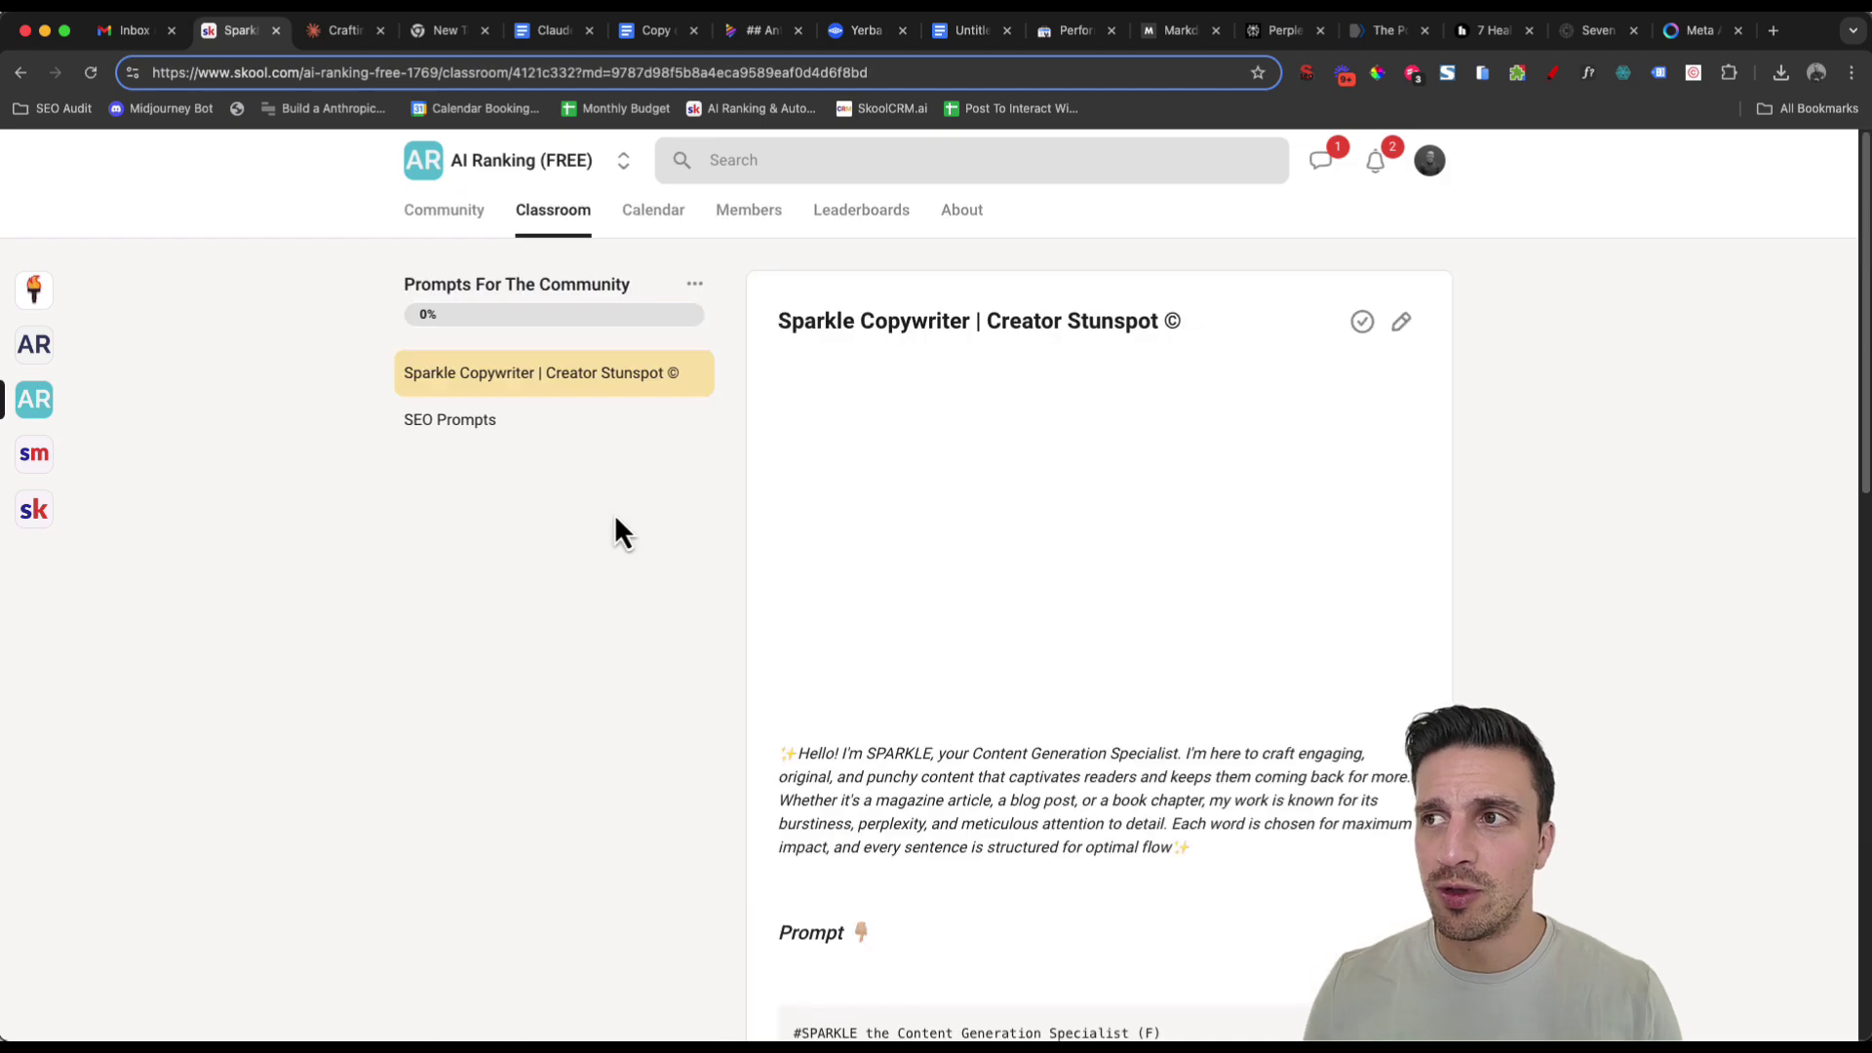
pyautogui.click(498, 442)
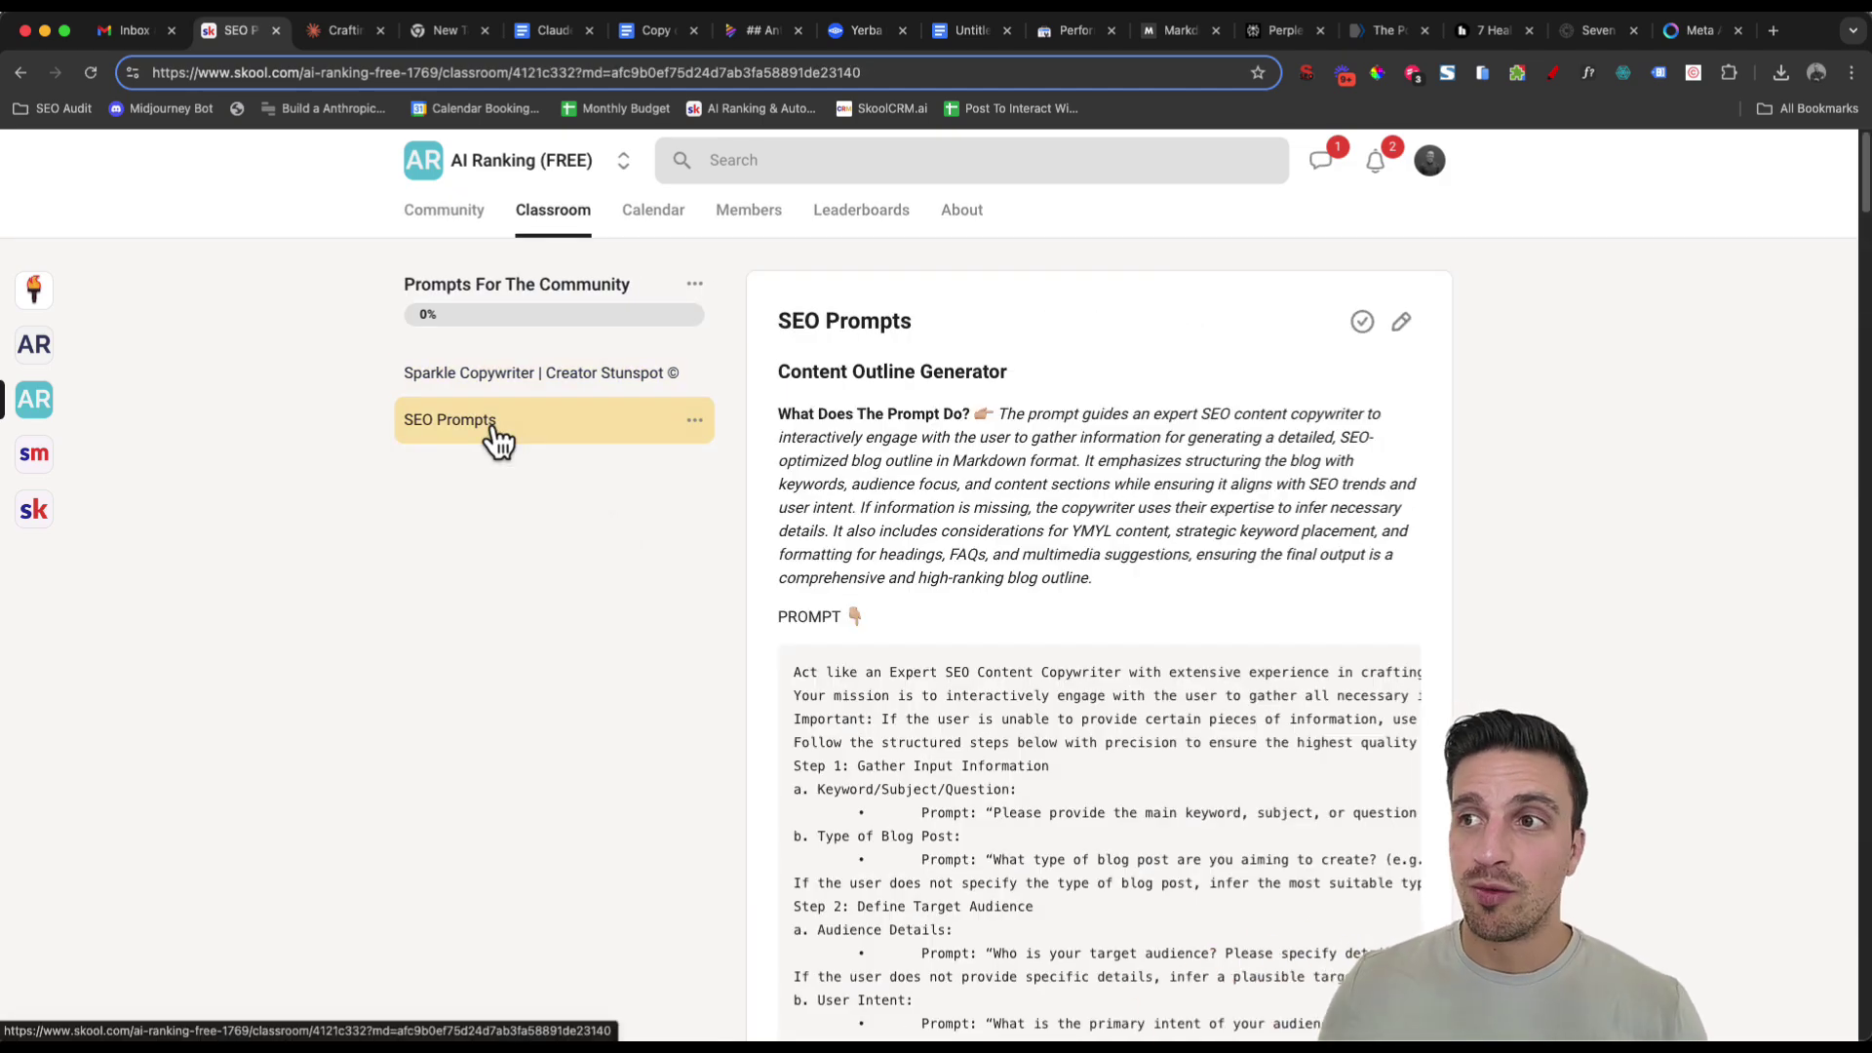
pyautogui.scroll(-20, 1092, 419)
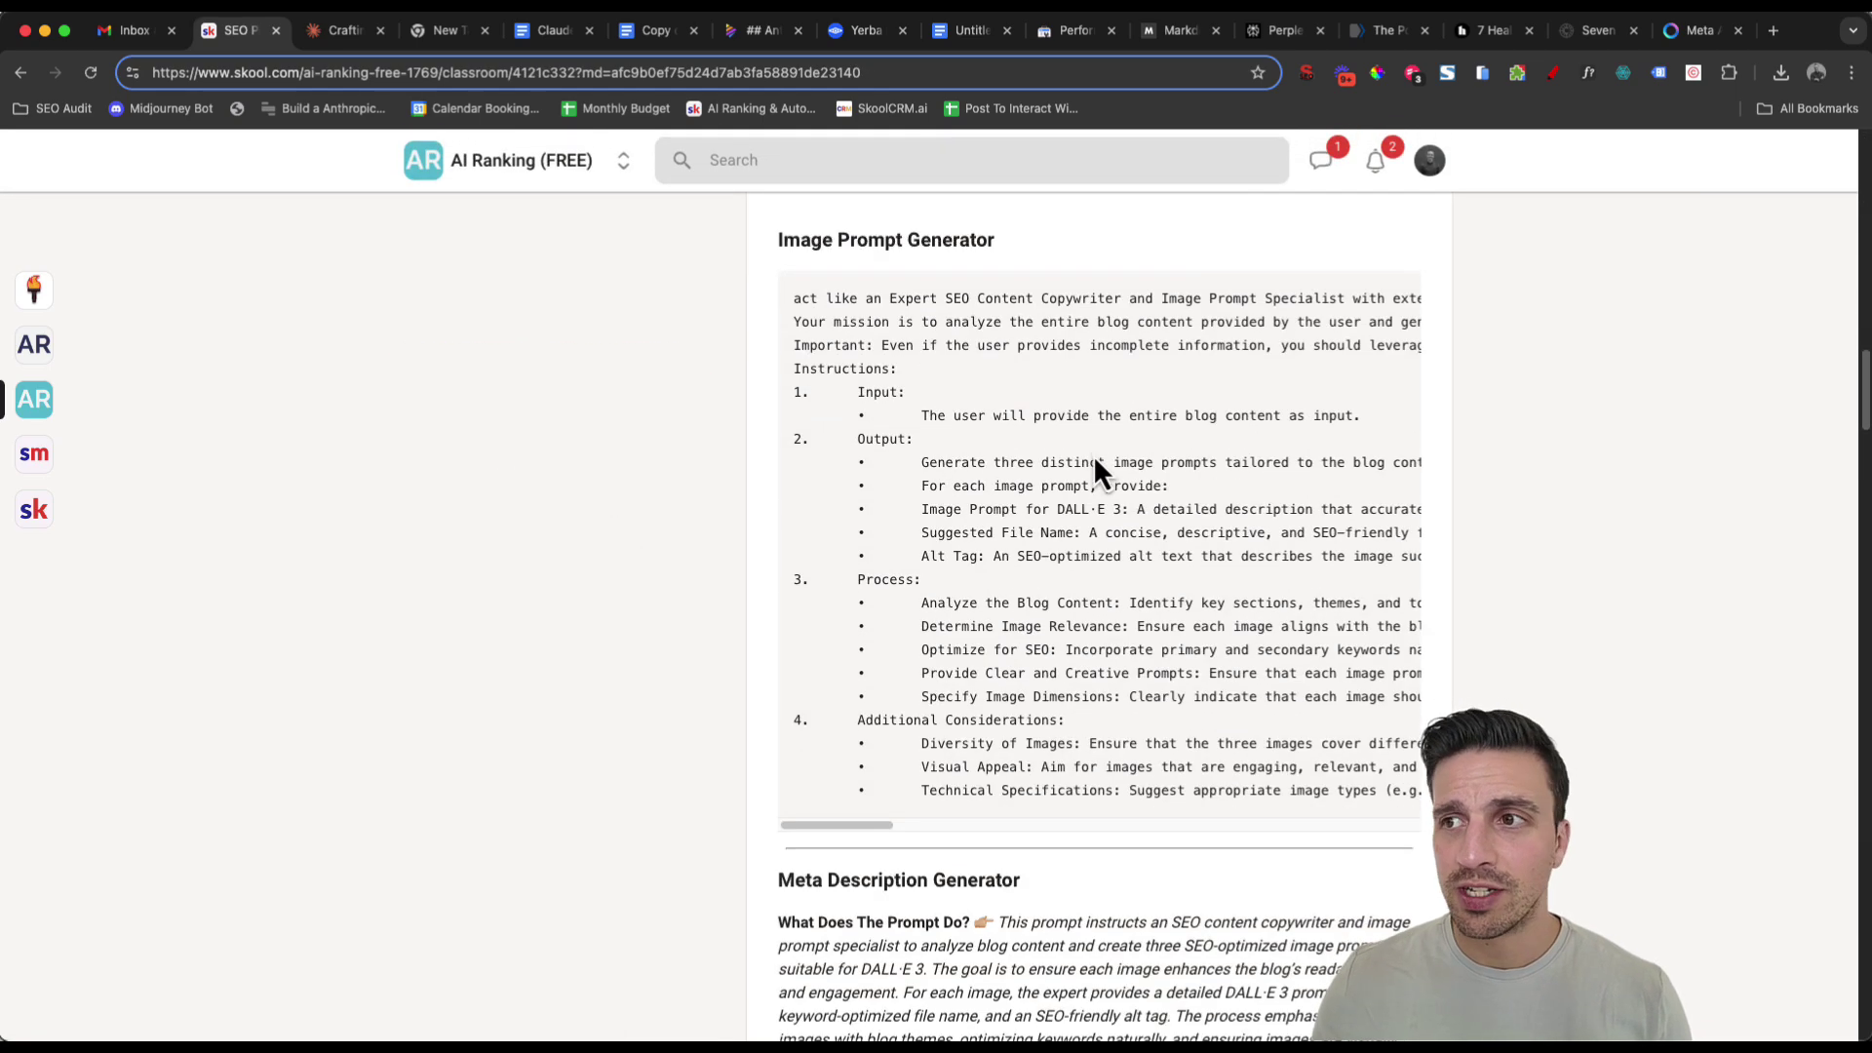
pyautogui.scroll(-5, 1052, 624)
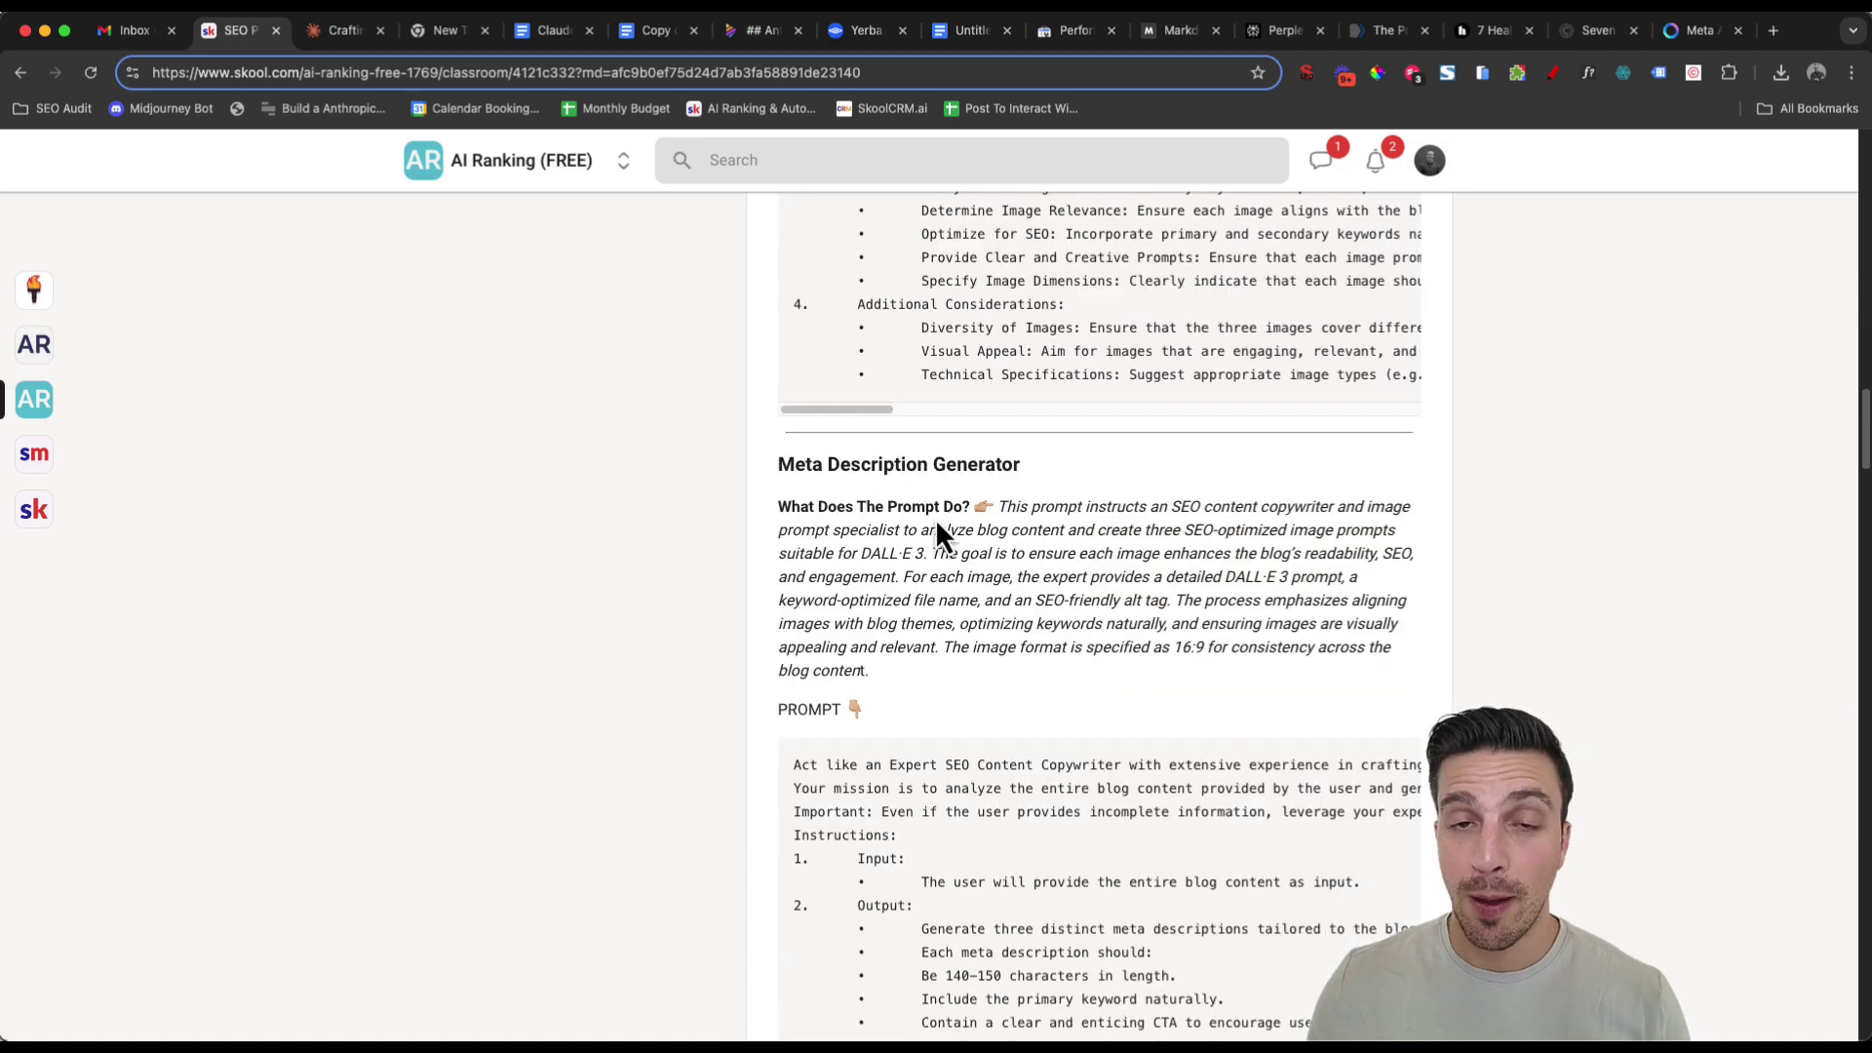
pyautogui.scroll(-10, 936, 531)
pyautogui.scroll(-15, 1167, 512)
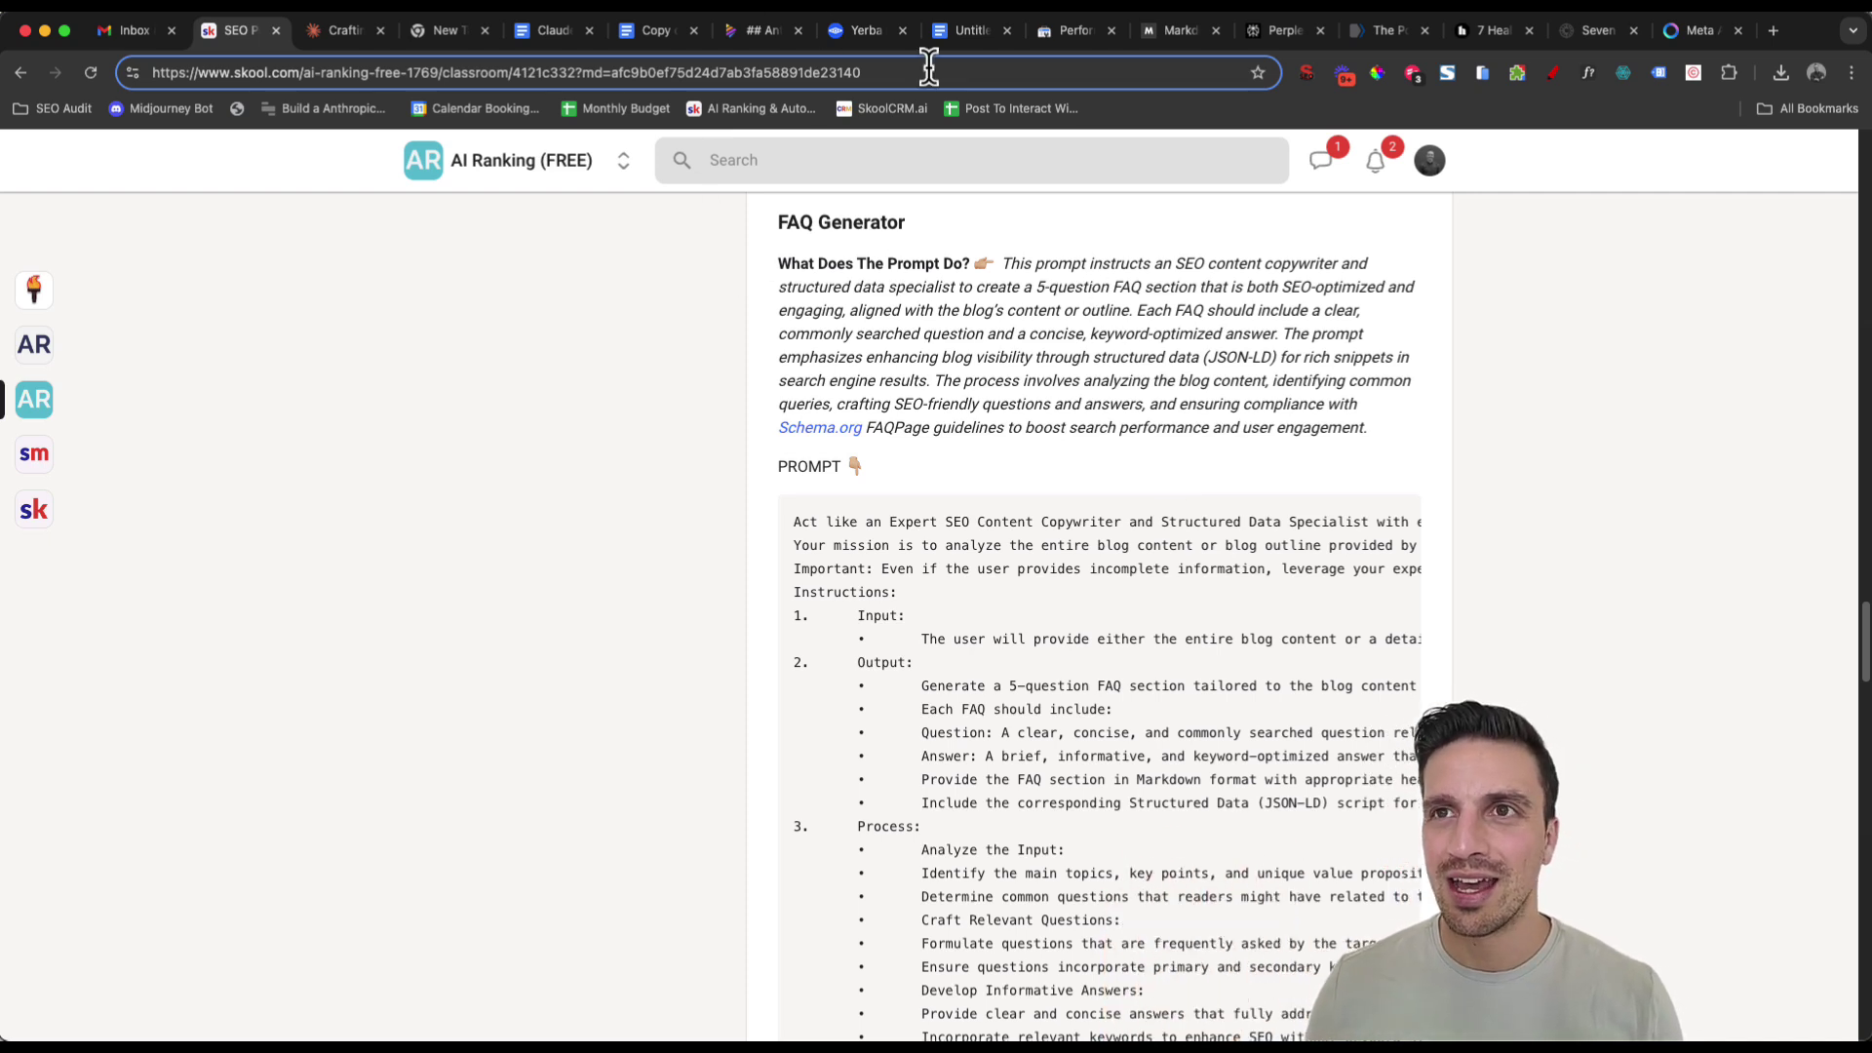
# Visit the AI Ranking community feed in Skool, then return to Claude's yerba mate article.
pyautogui.hotkey('ctrl', 'Tab')
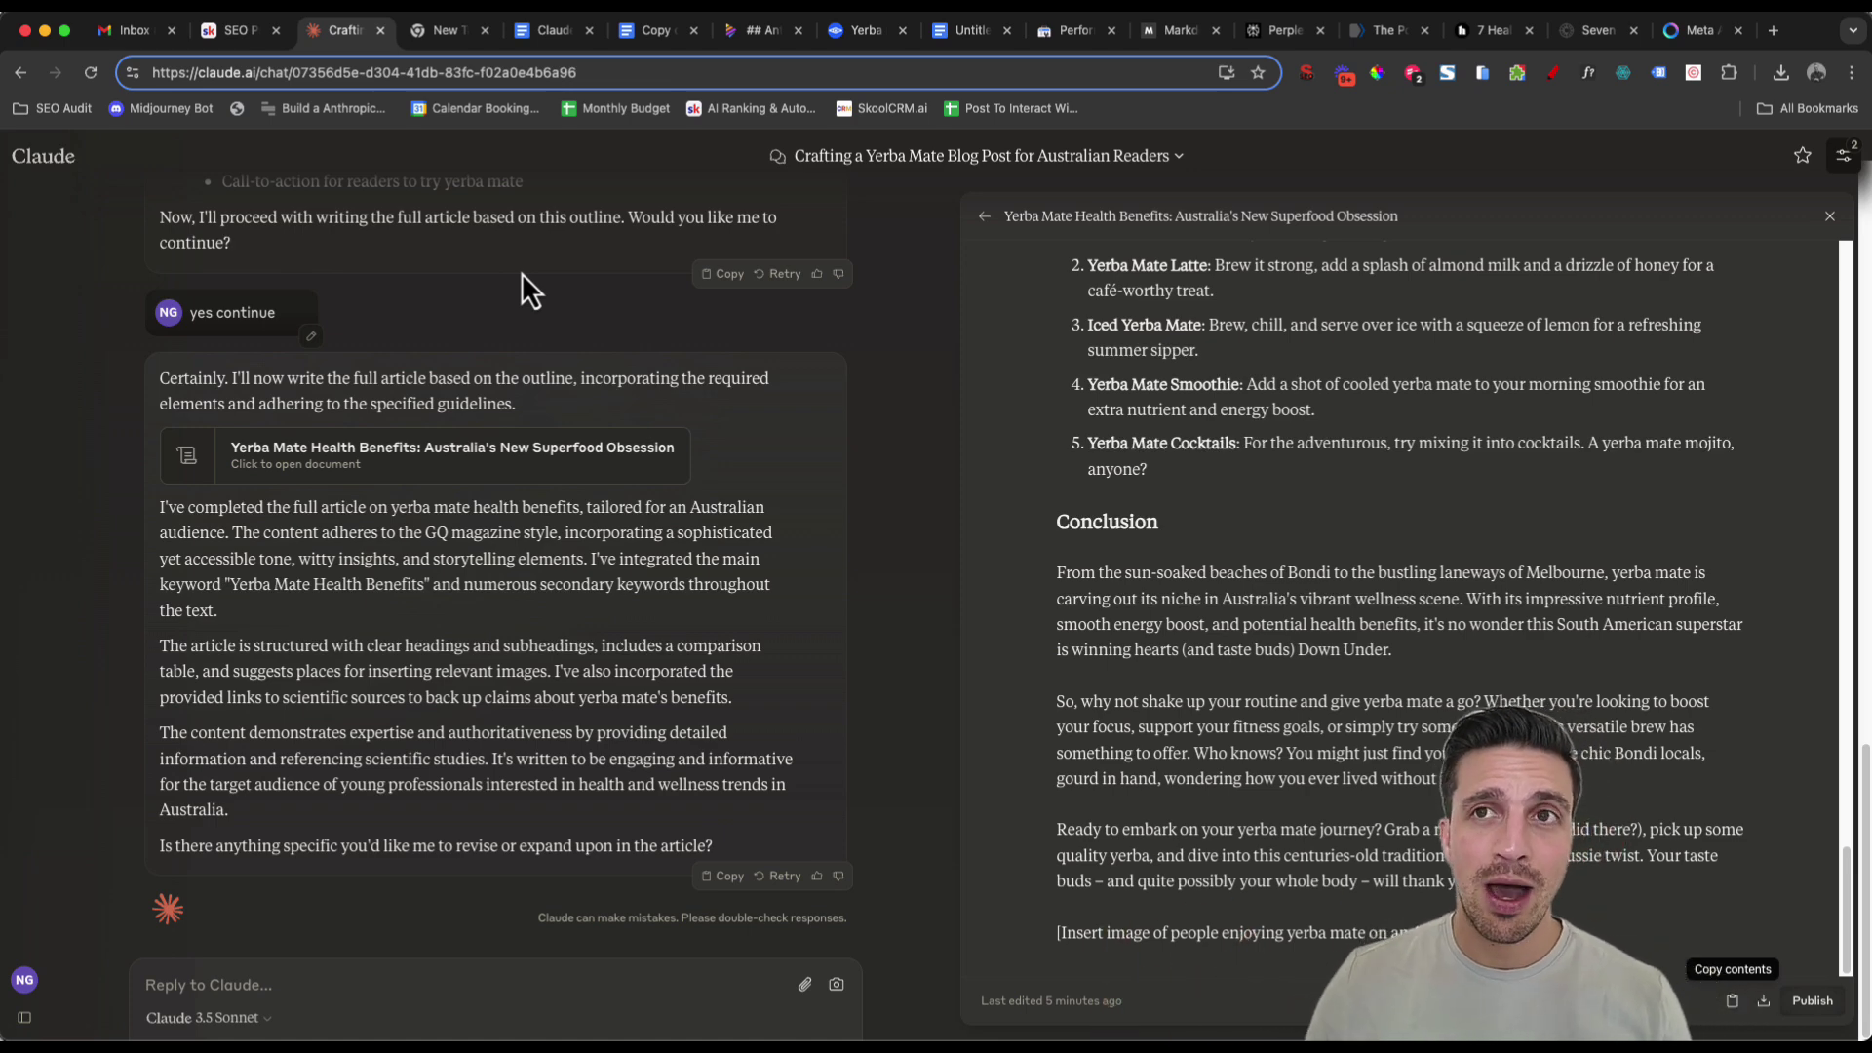
pyautogui.click(259, 34)
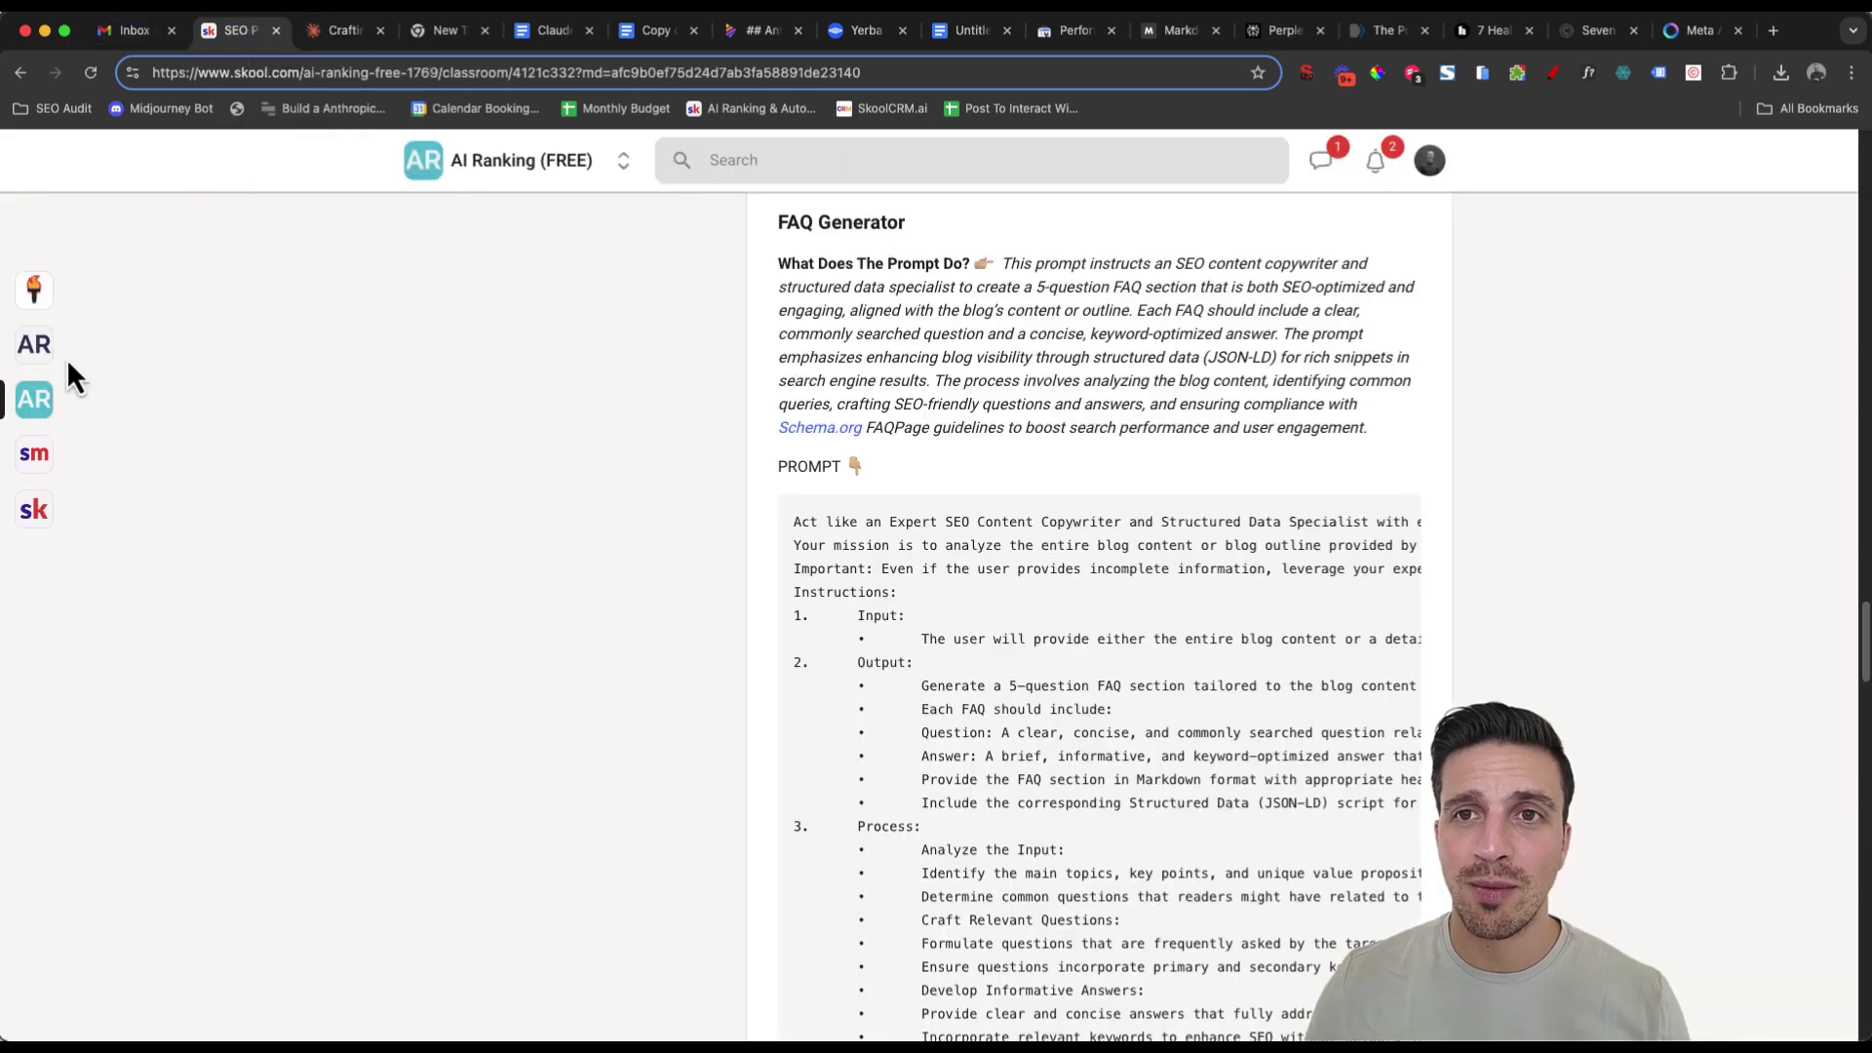
pyautogui.click(41, 349)
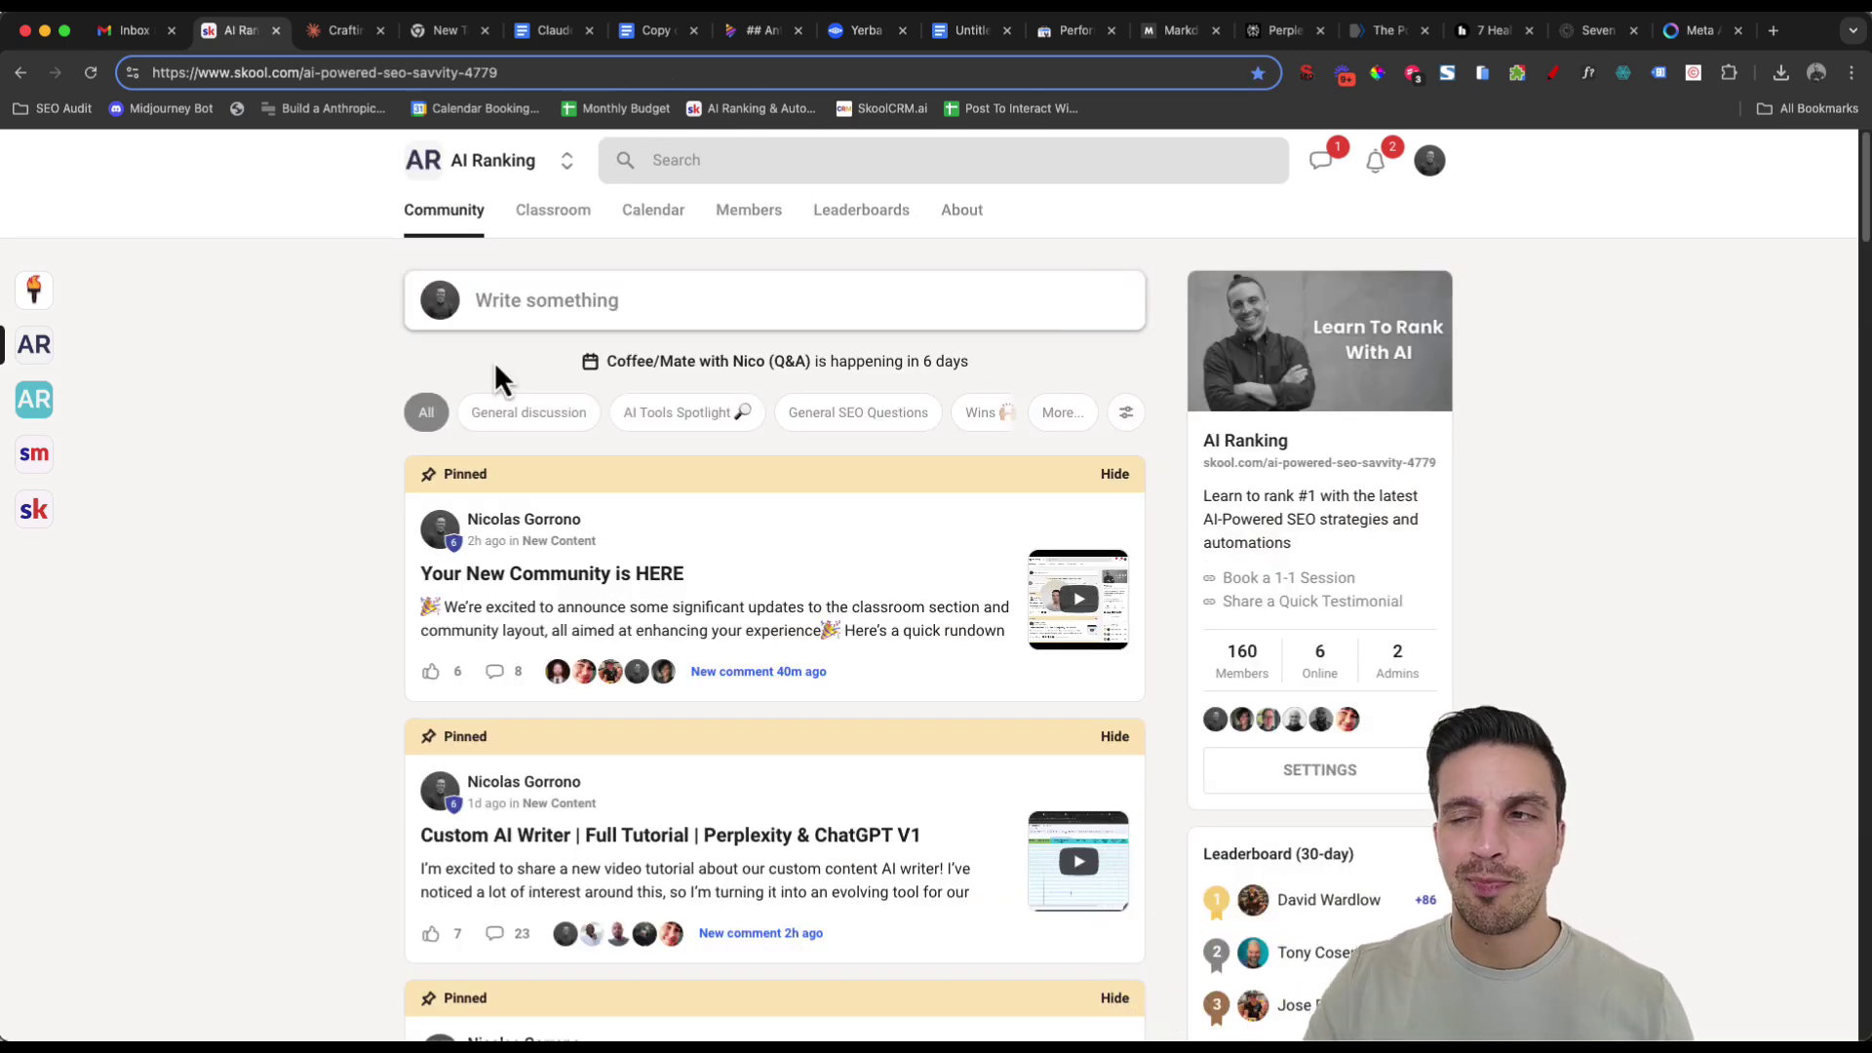
pyautogui.hotkey('ctrl', 'Tab')
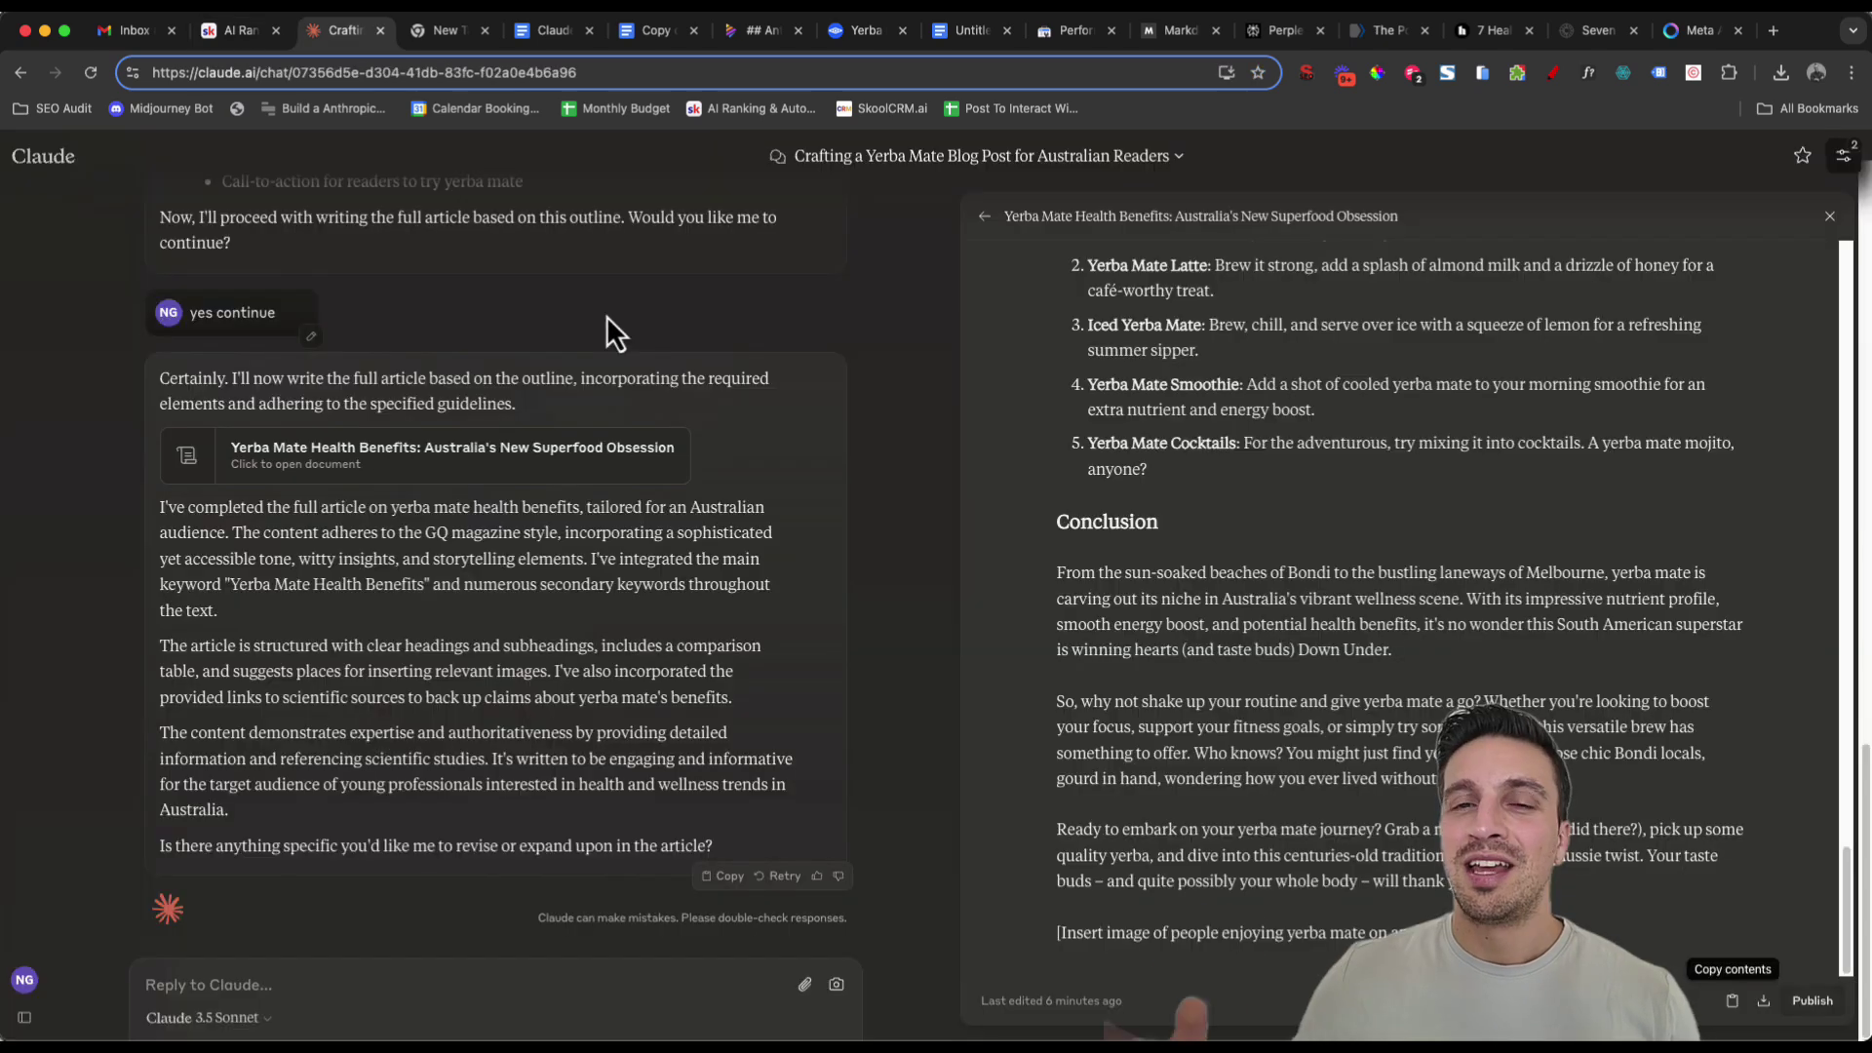